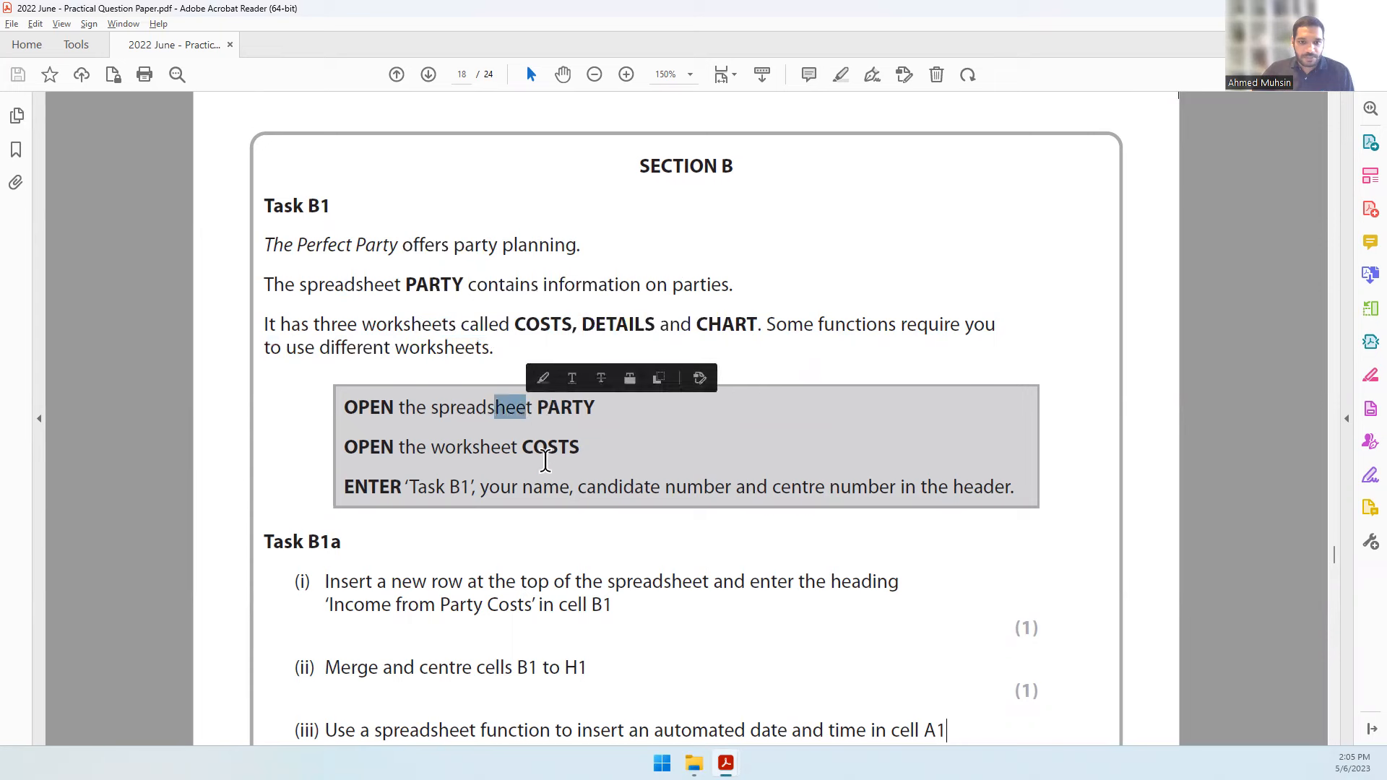
- Review the Task B1 opening instructions and open the PARTY spreadsheet from the 2022 Practical Paper folder
click(552, 451)
double_click(552, 451)
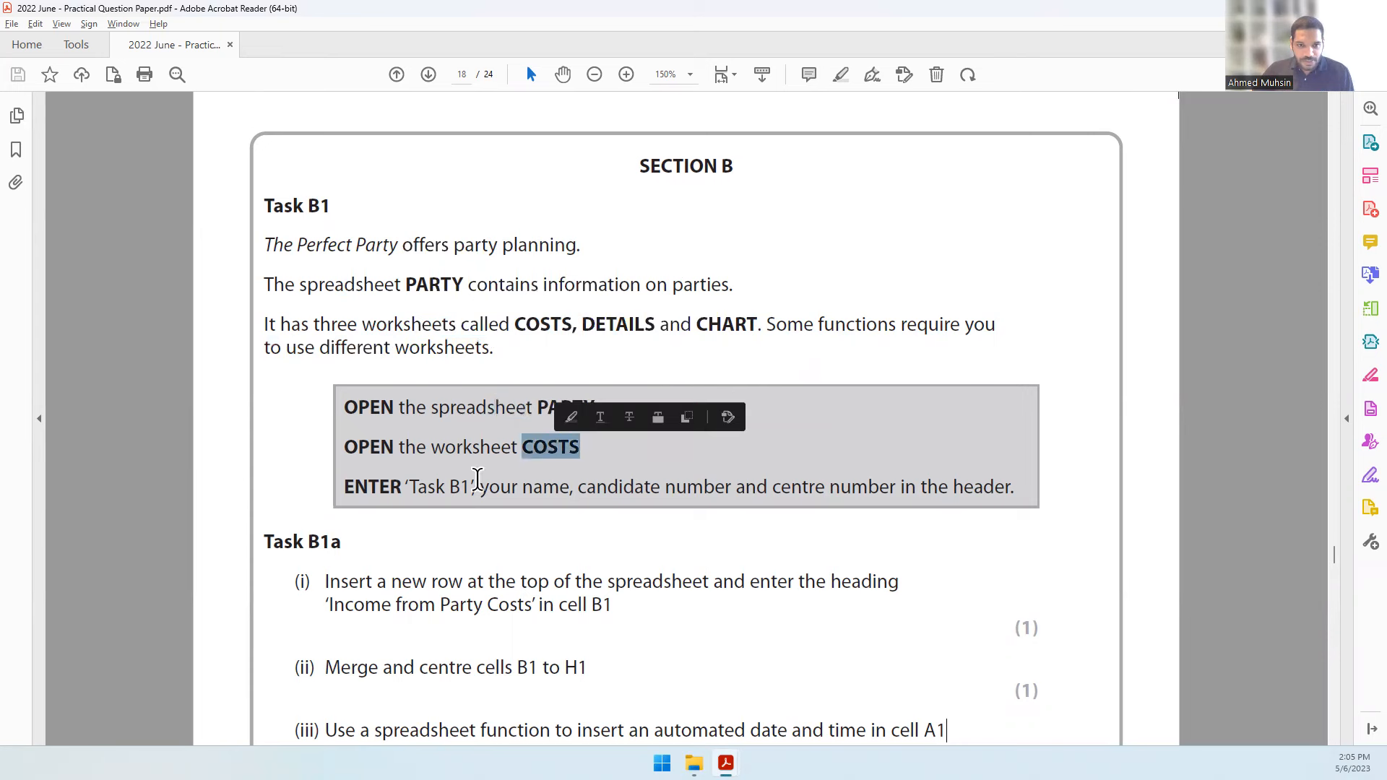
drag(409, 487, 893, 485)
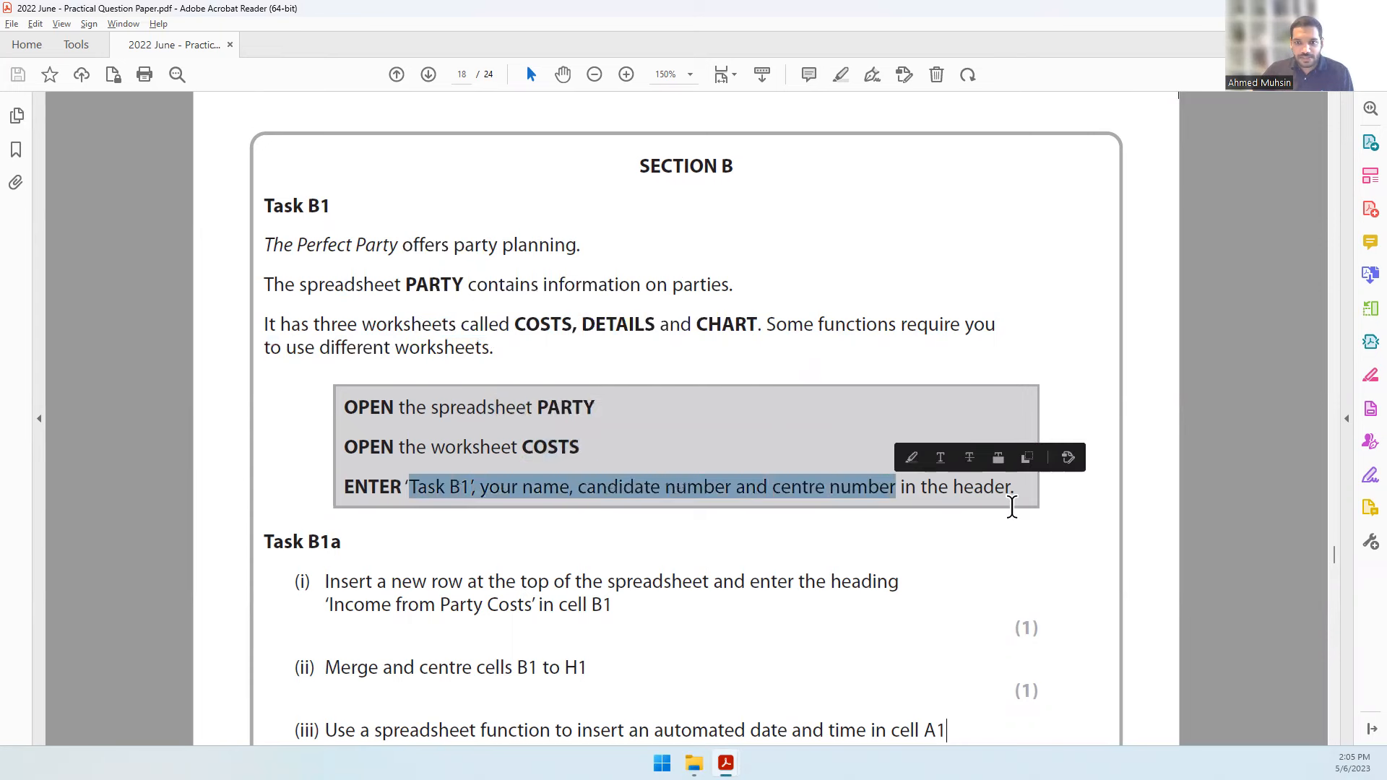
click(987, 489)
double_click(985, 488)
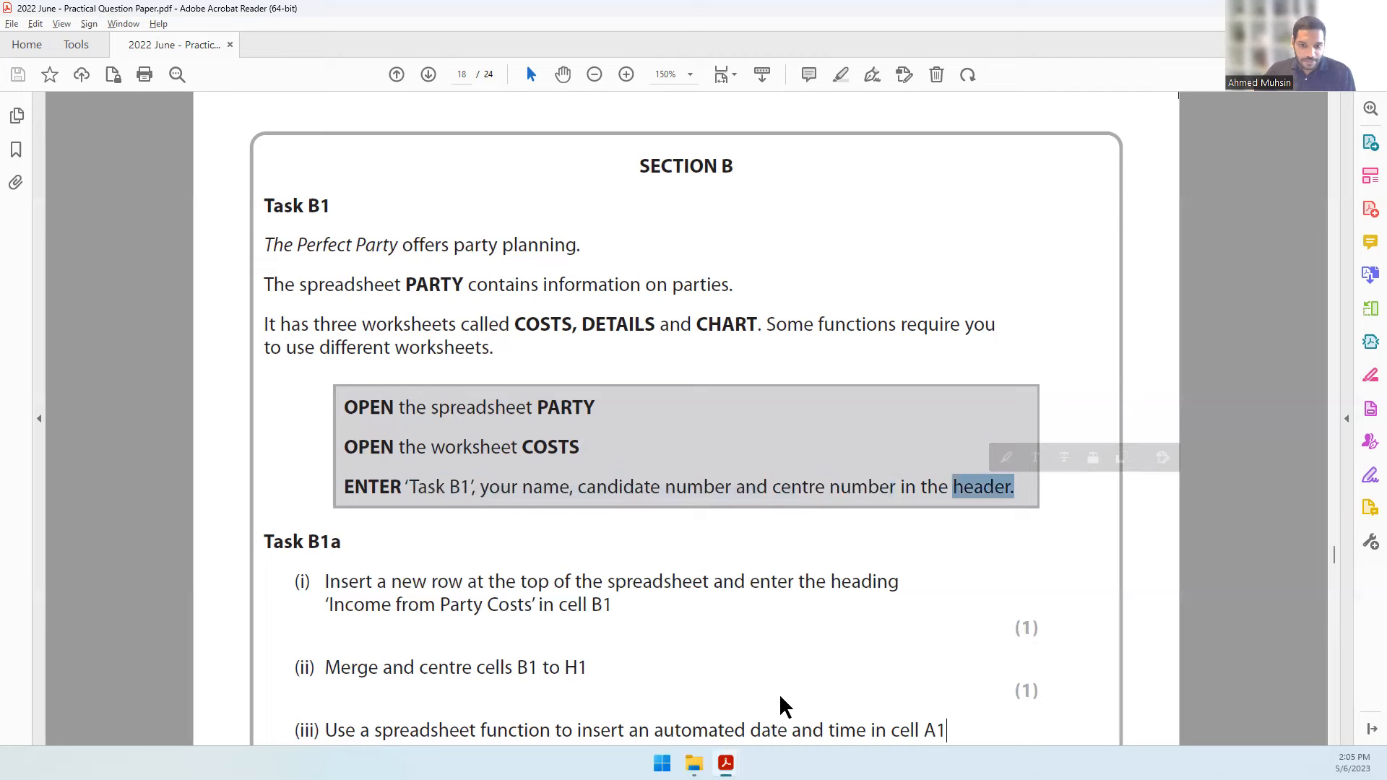
click(694, 763)
click(648, 445)
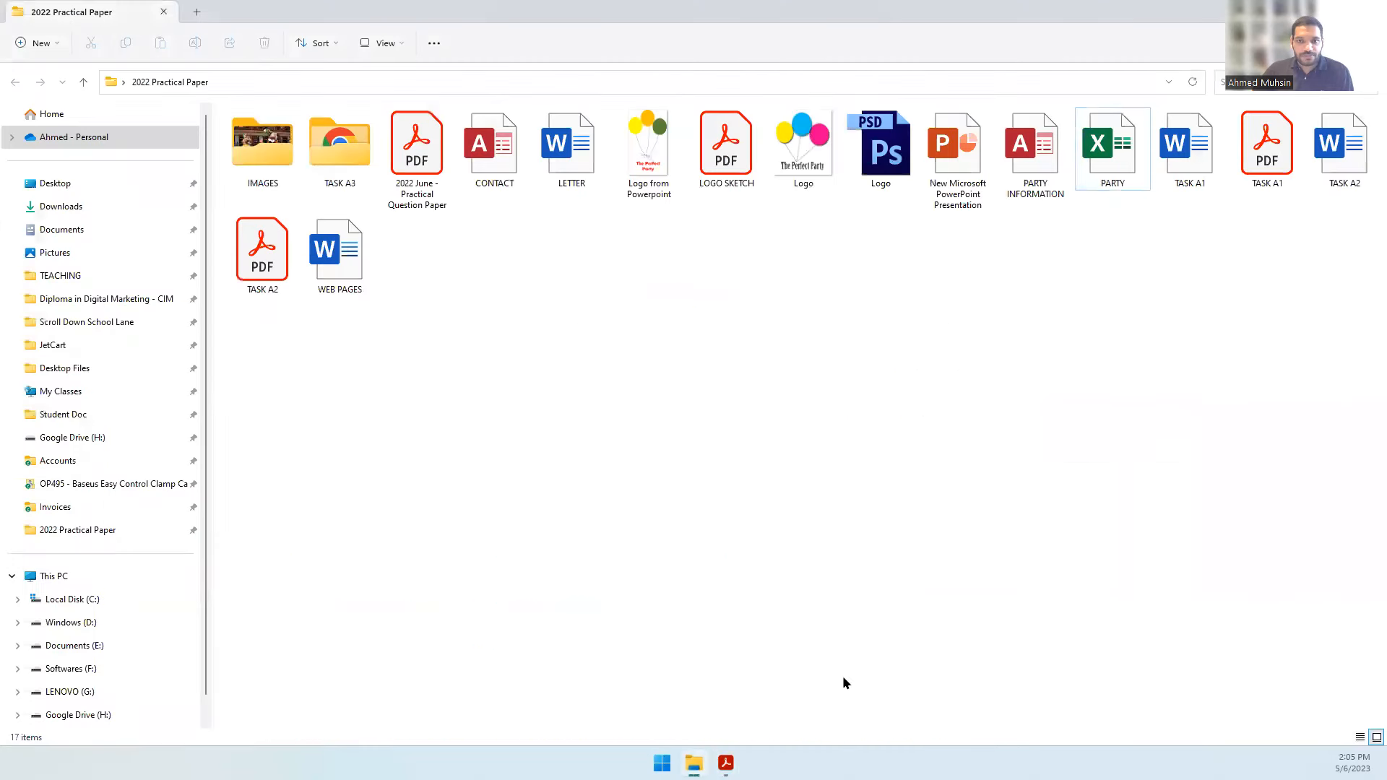
double_click(1106, 185)
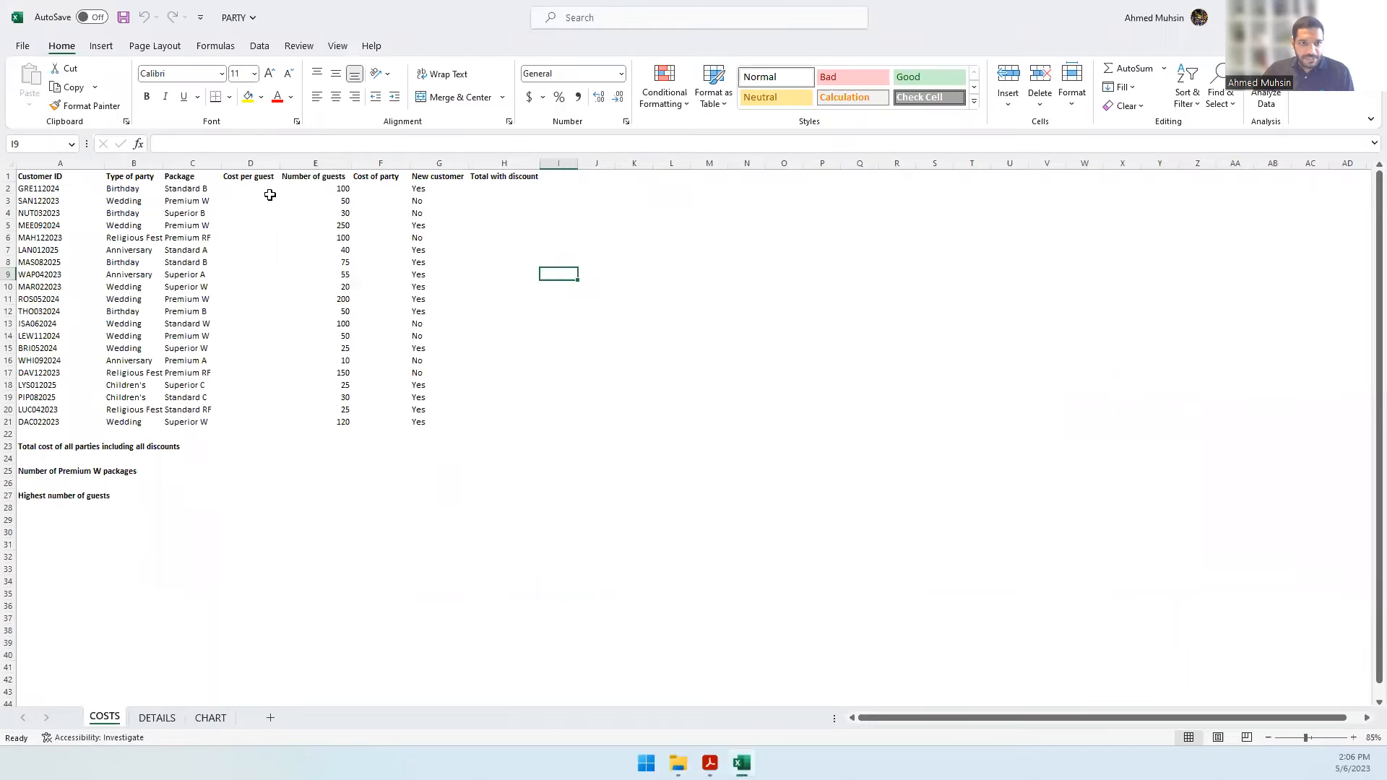
- Add a centred page header to the COSTS worksheet with "Taks B1", the candidate's name, candidate number and centre number
click(102, 47)
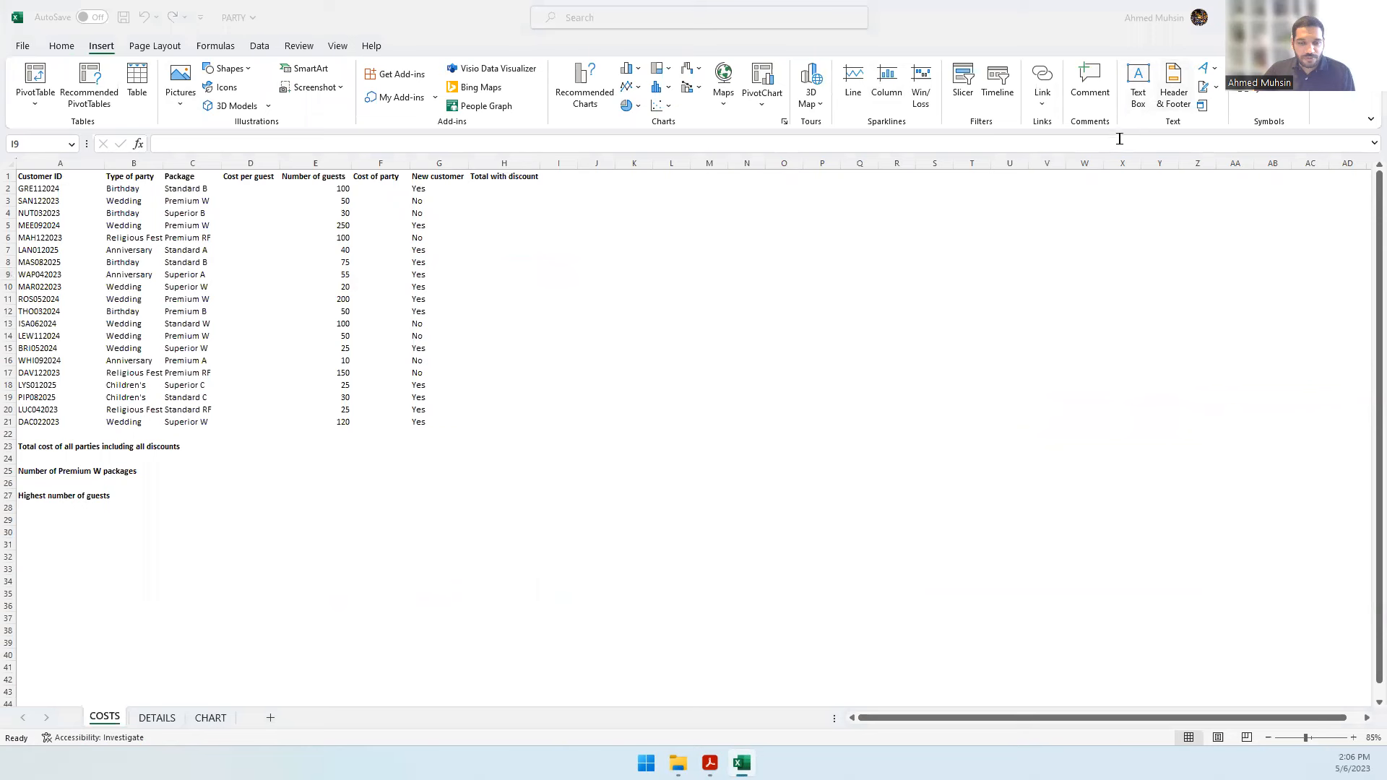
click(1178, 105)
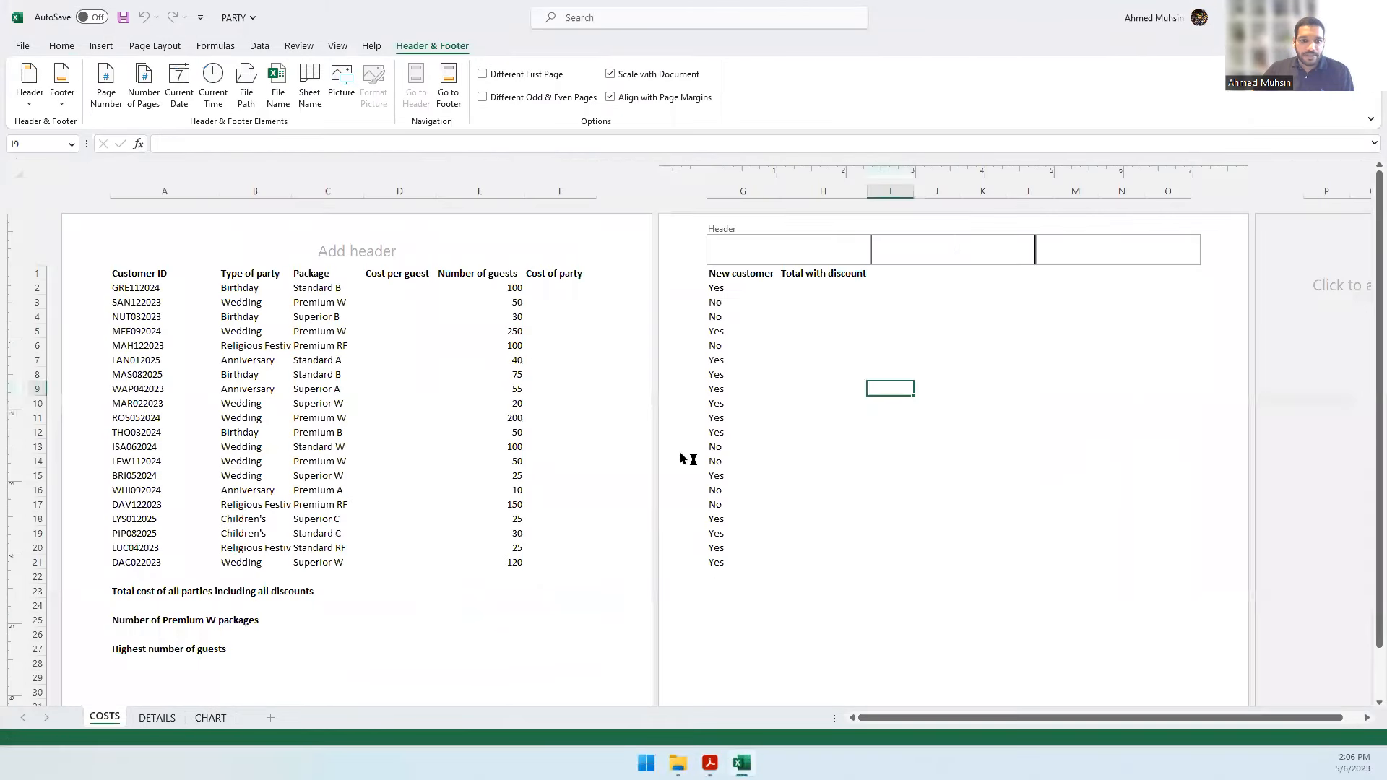
click(361, 251)
text(Taks B1 A)
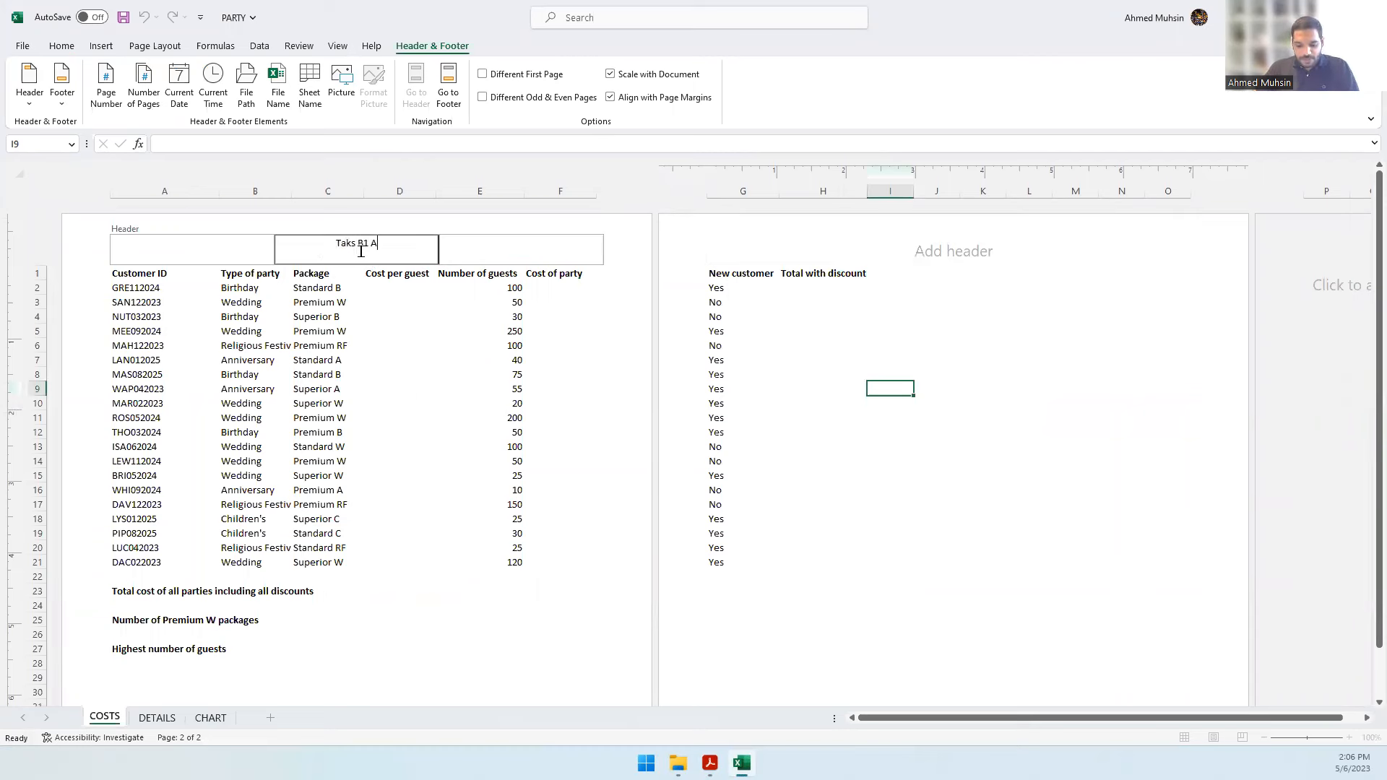
text(hmed 1234 1234)
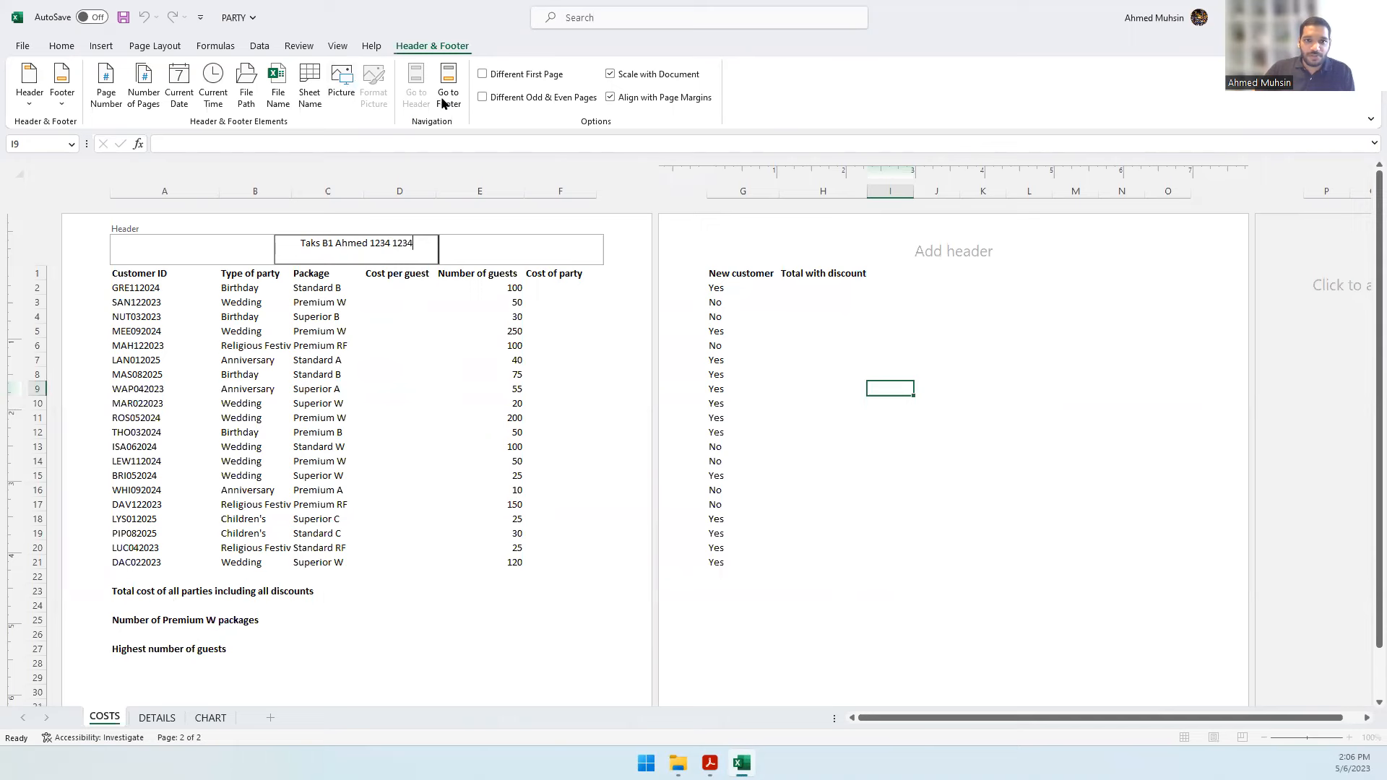
- Finish editing the header, return the worksheet to Normal view and set the zoom to 130%
click(337, 46)
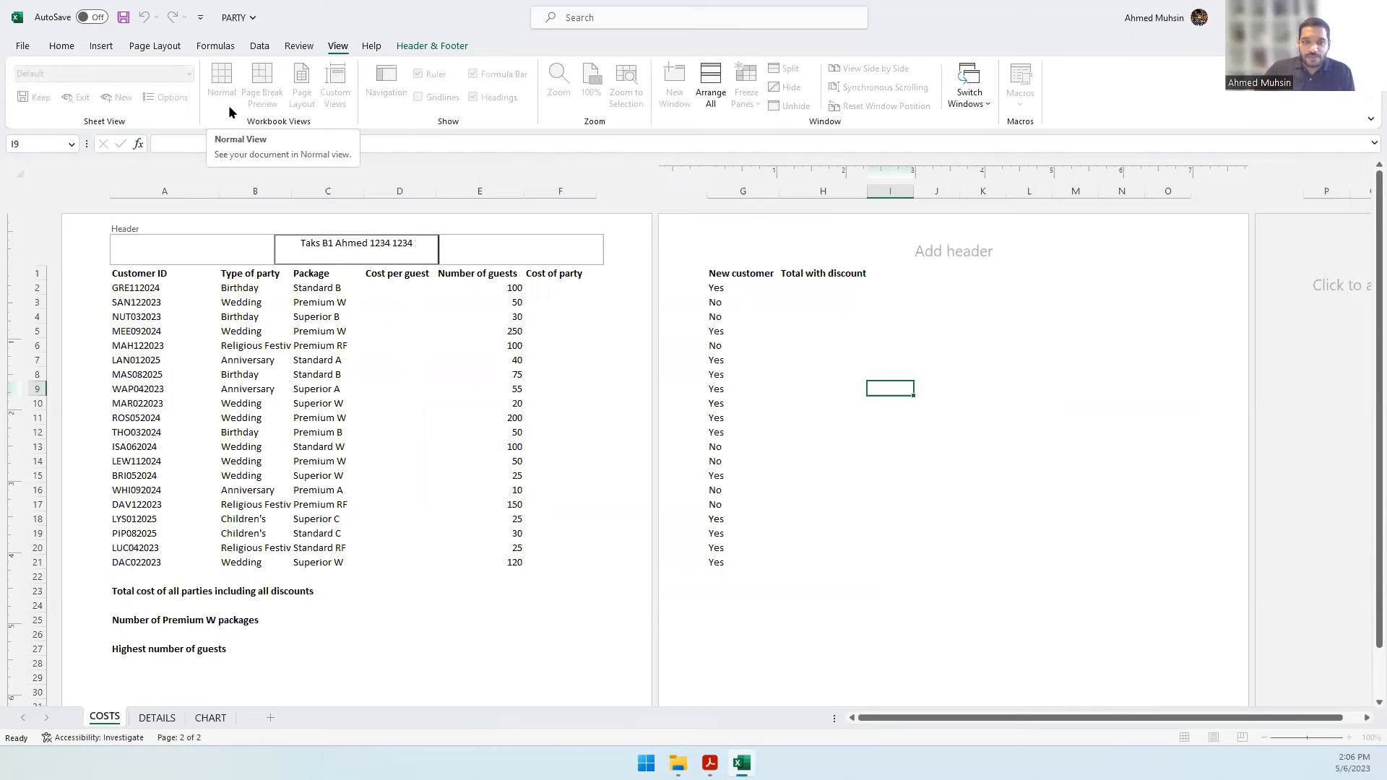
click(408, 388)
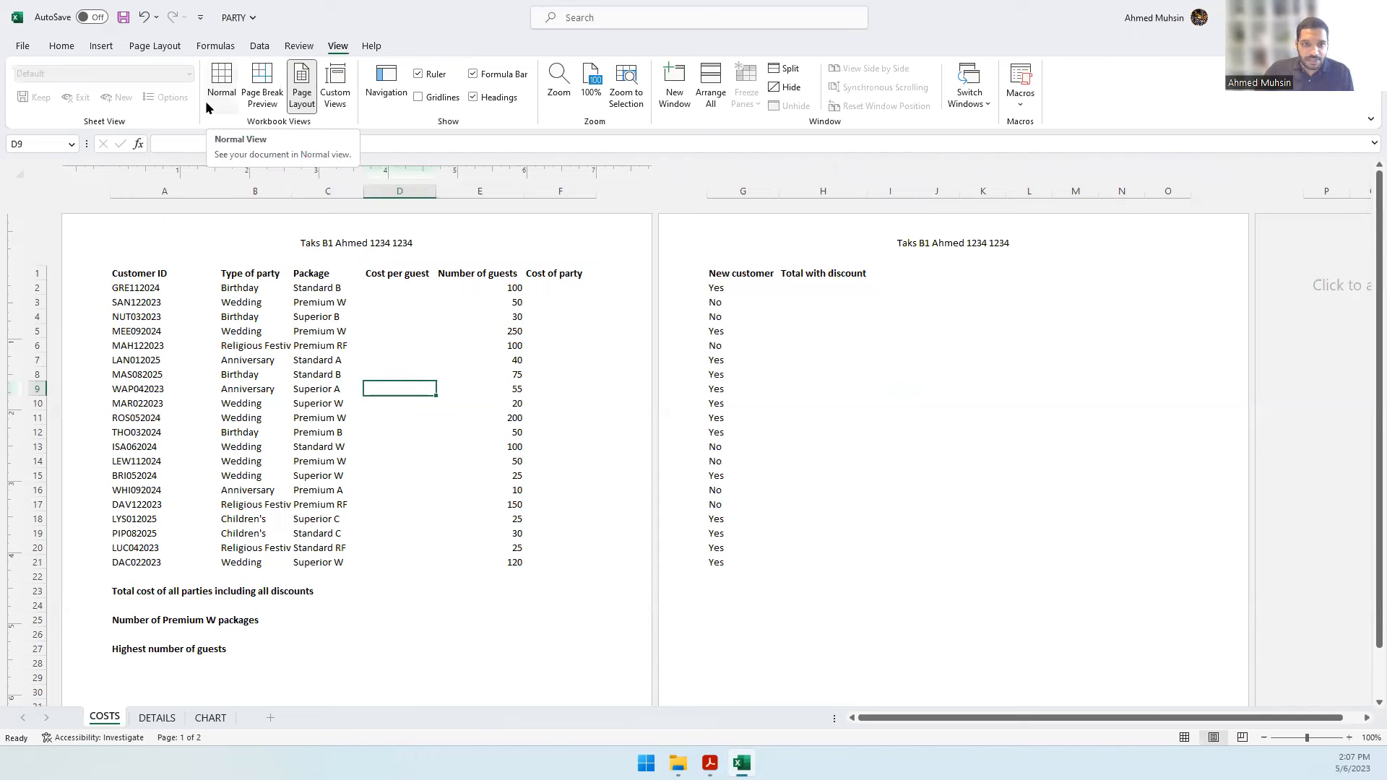
click(226, 92)
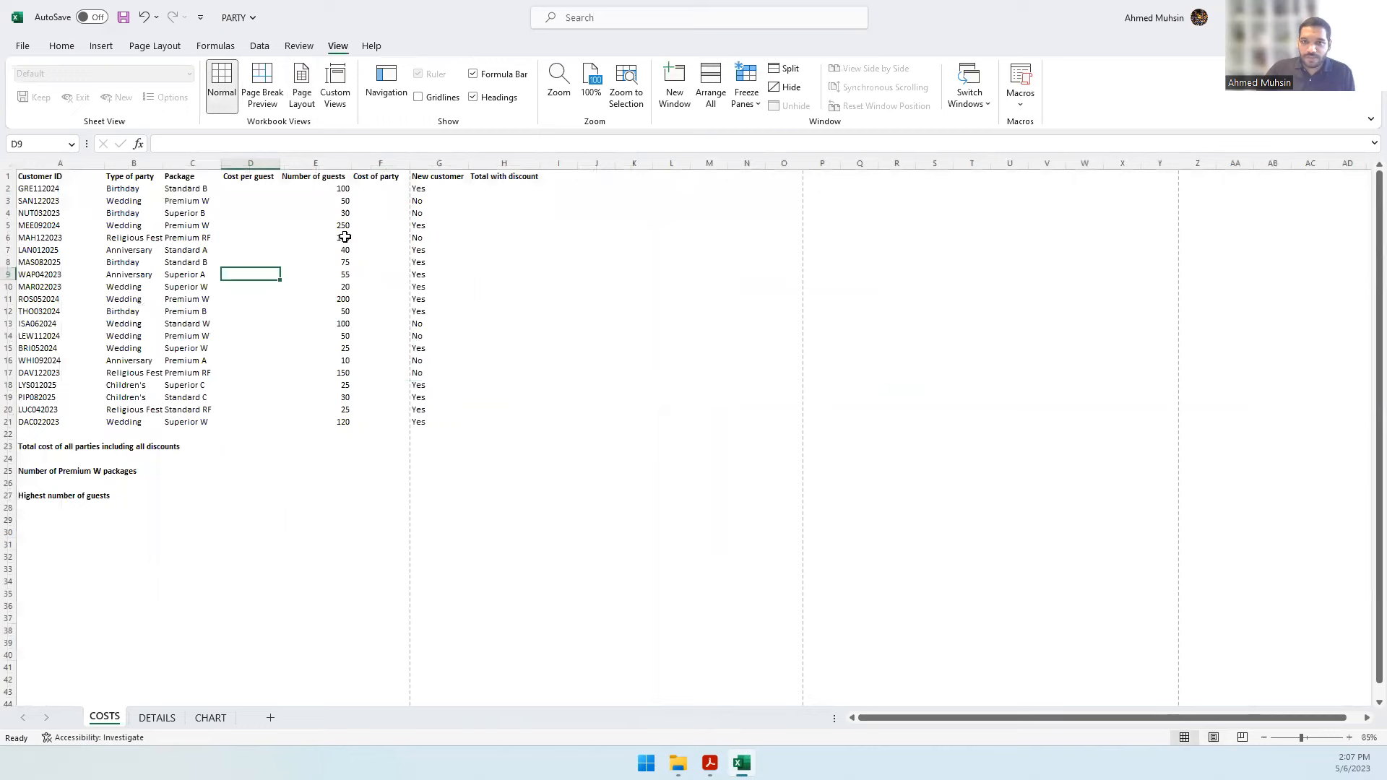
click(1349, 738)
click(1349, 737)
click(1349, 738)
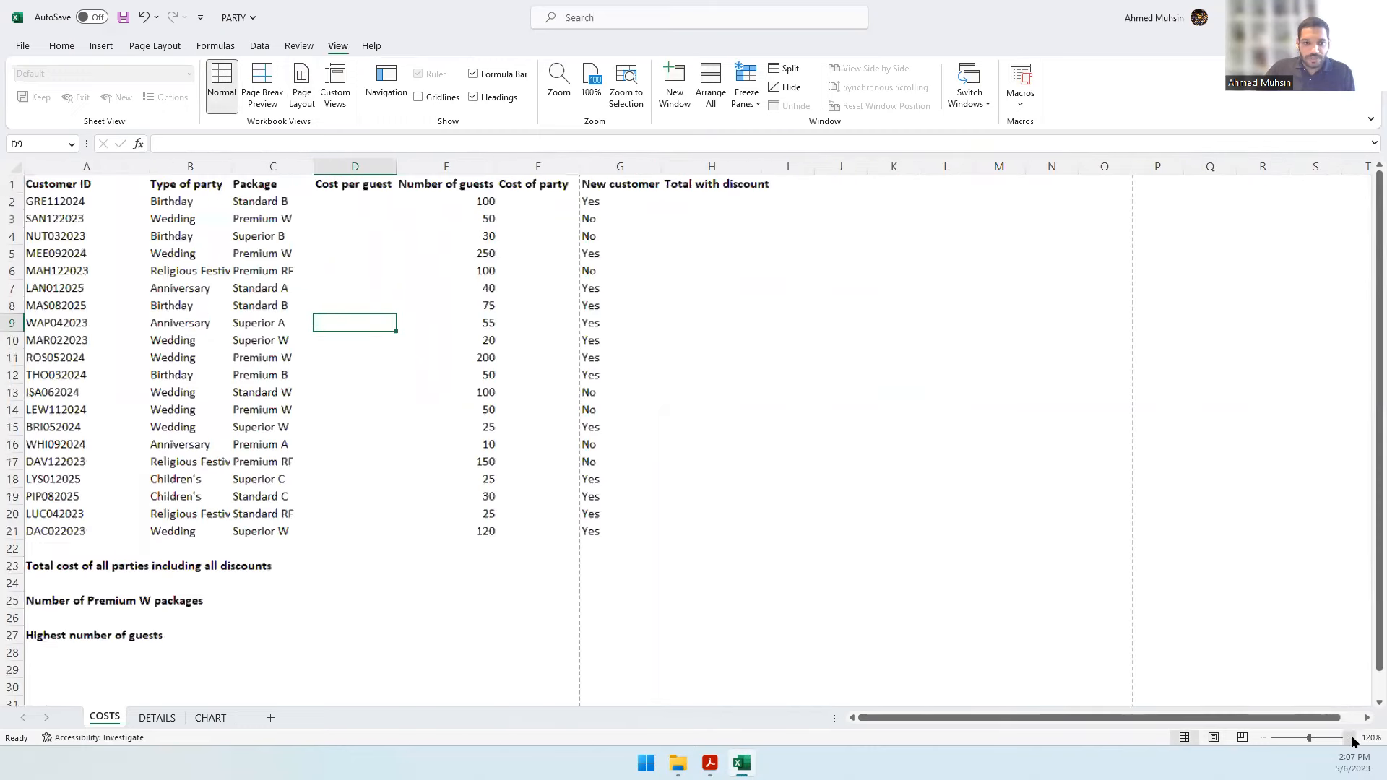
click(1348, 737)
click(1348, 737)
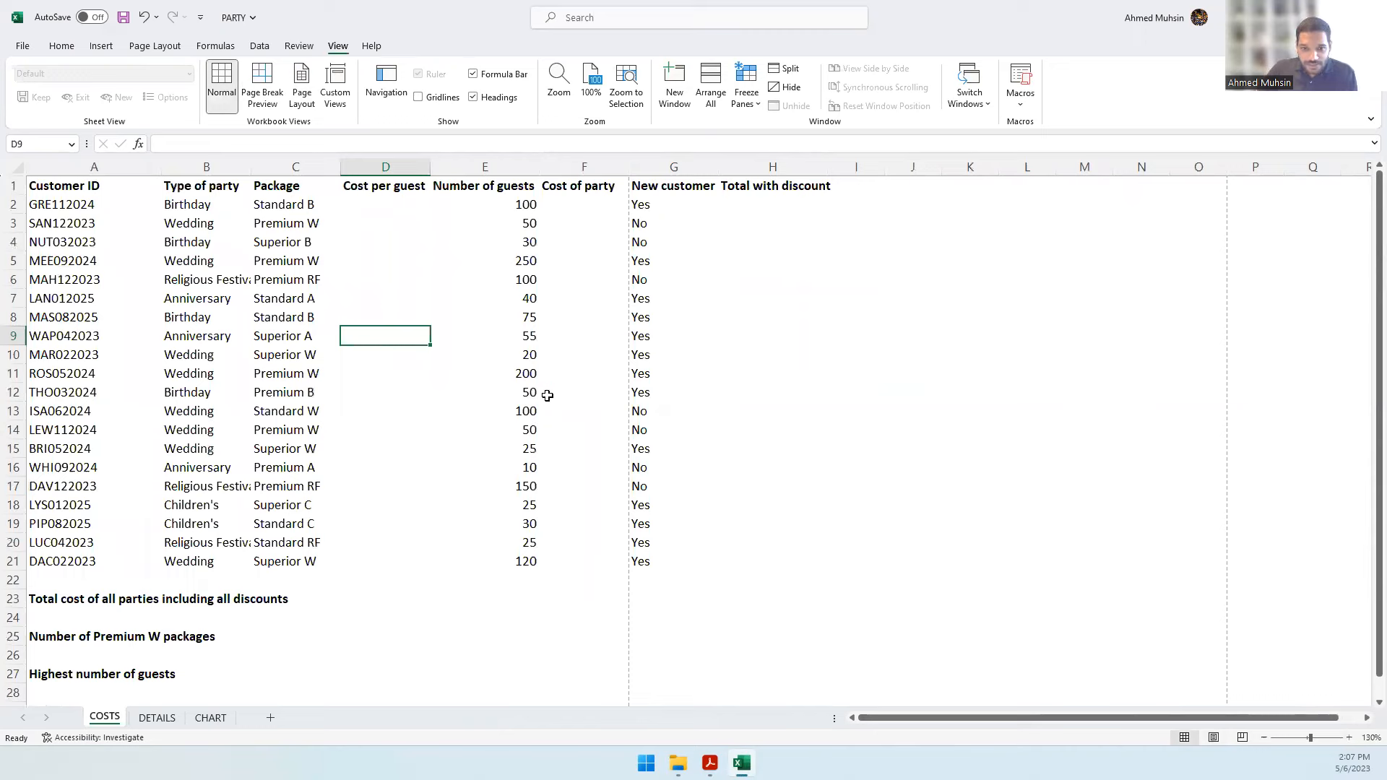
- Check Task B1a (i) in the question paper and insert an entire new row above the column headings in COSTS
click(709, 763)
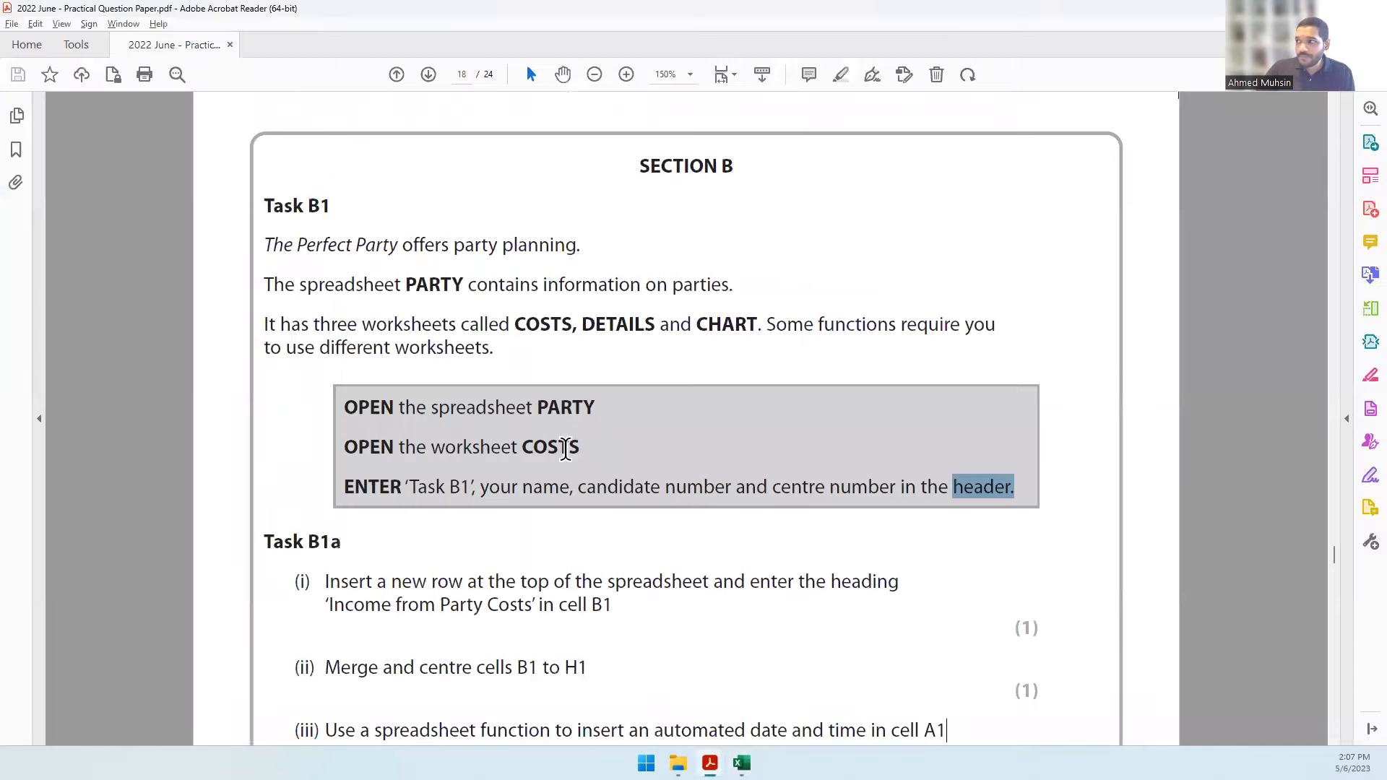
scroll(570, 458, down, 2)
drag(373, 339, 899, 342)
drag(322, 361, 622, 384)
click(595, 361)
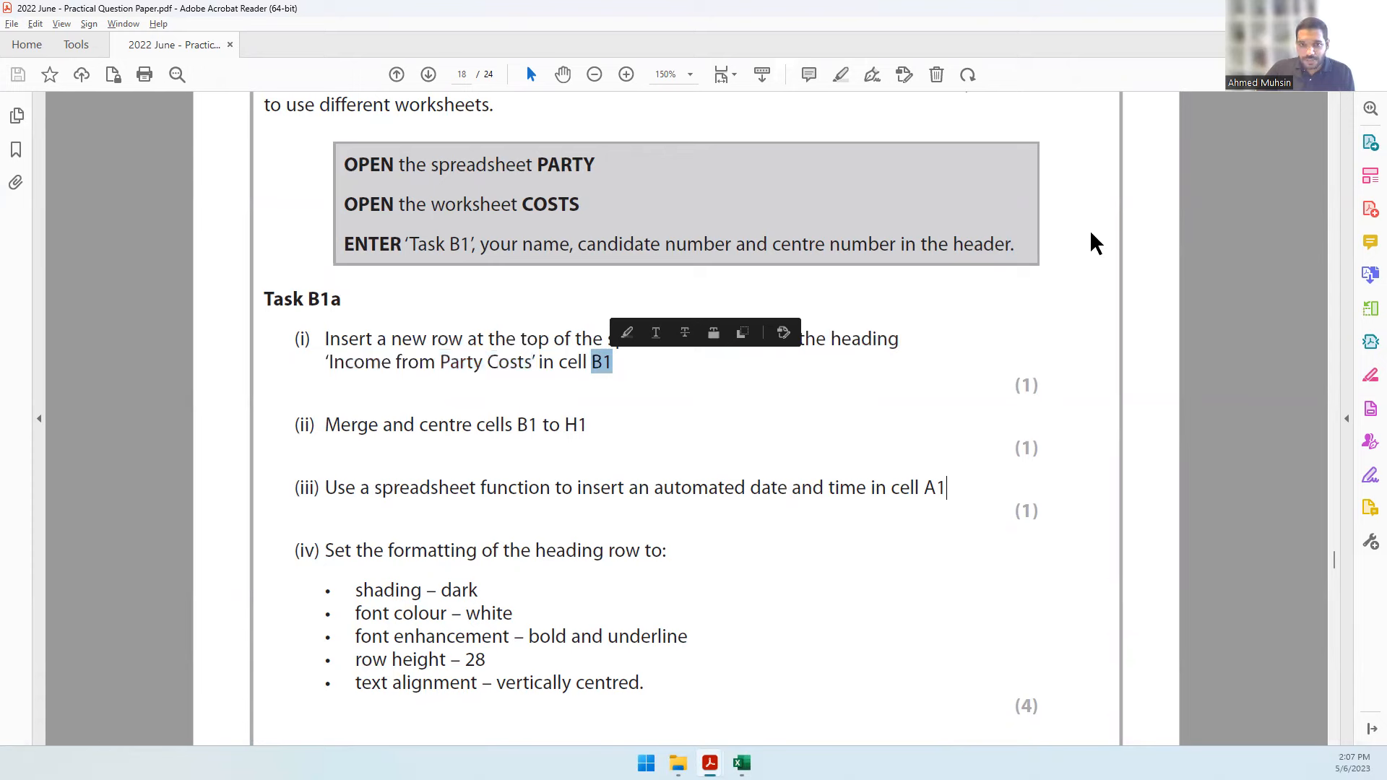
click(710, 762)
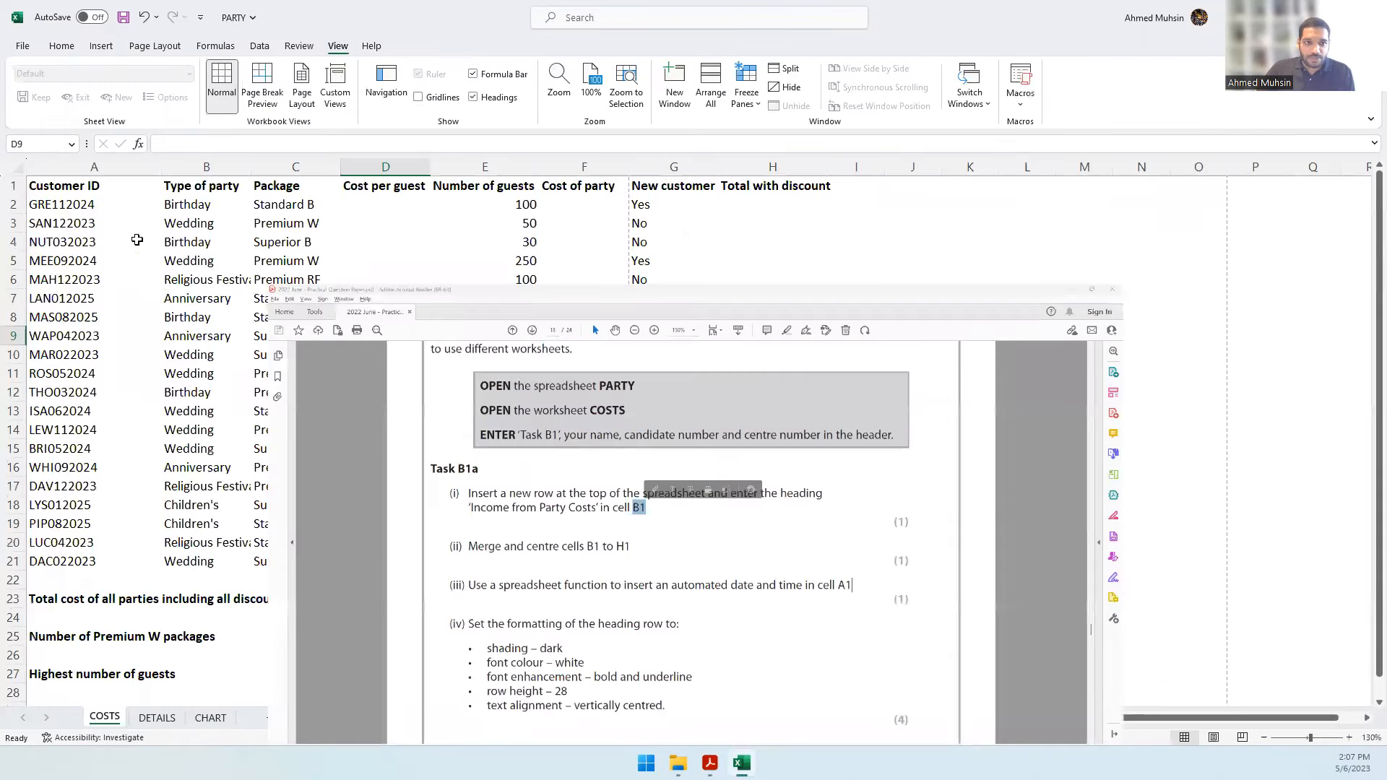
click(90, 184)
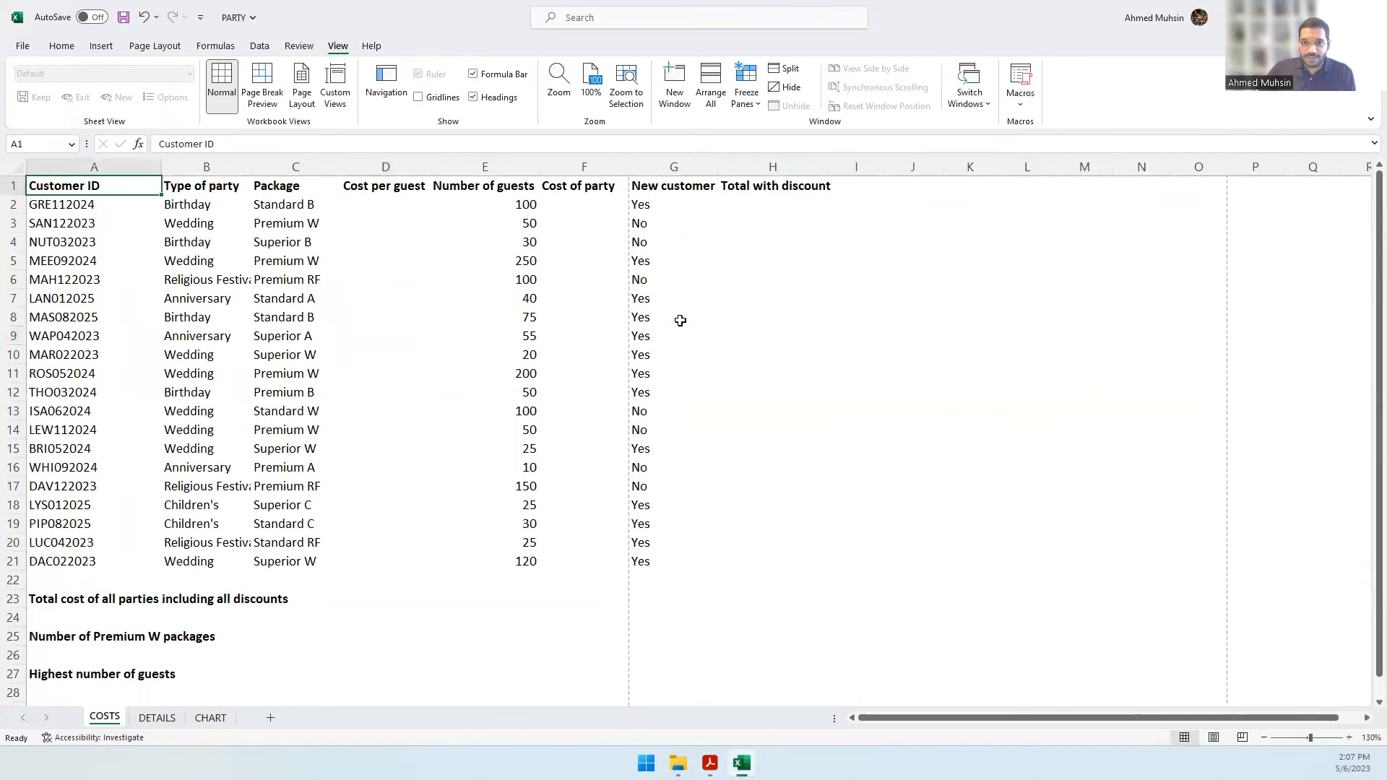
right_click(68, 185)
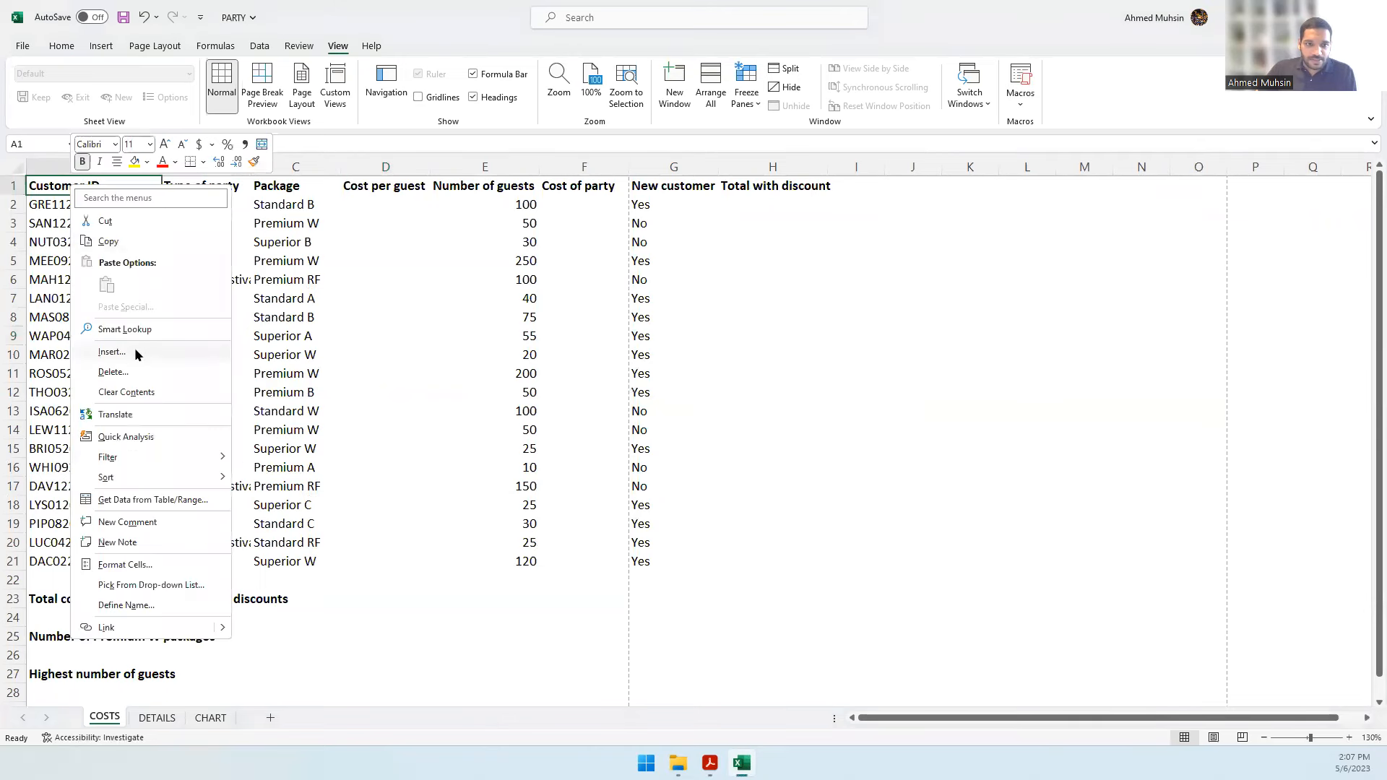
click(137, 351)
click(107, 378)
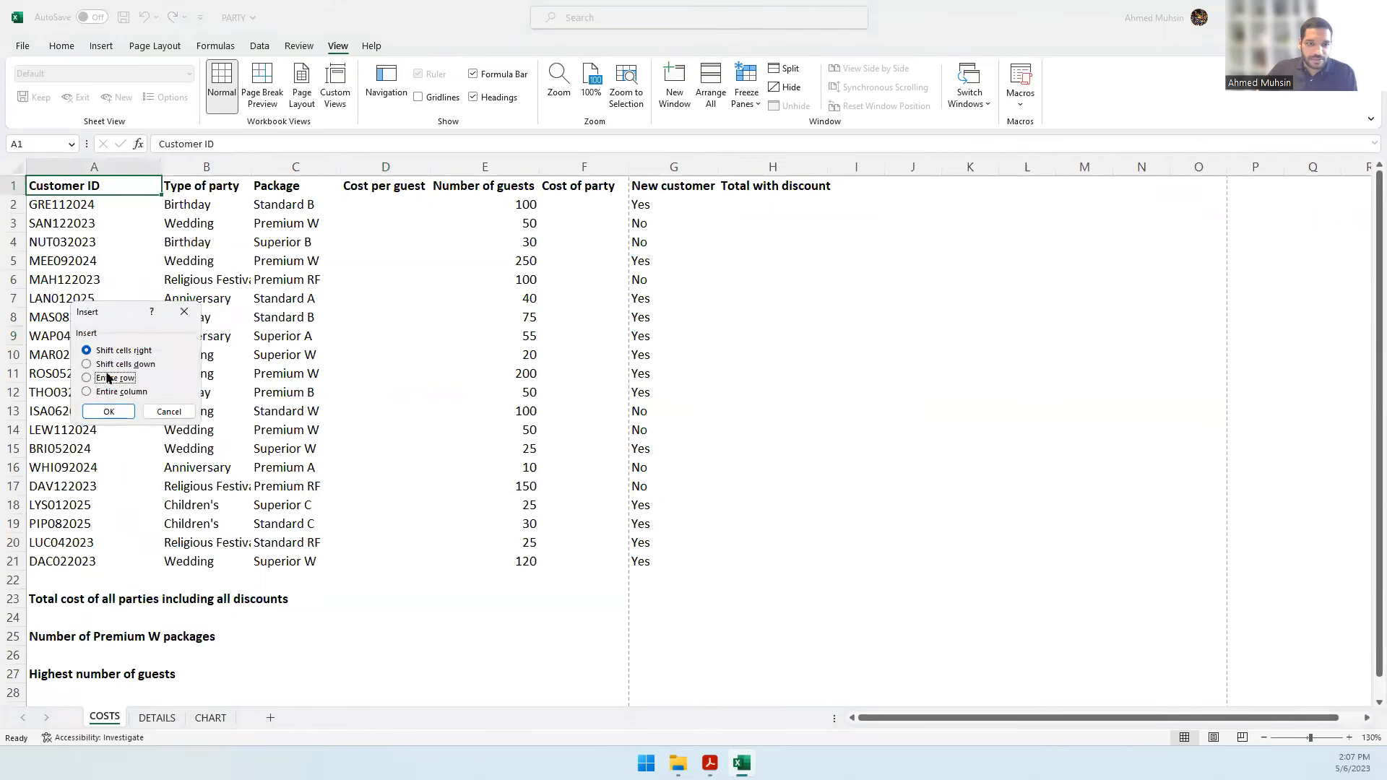
click(109, 412)
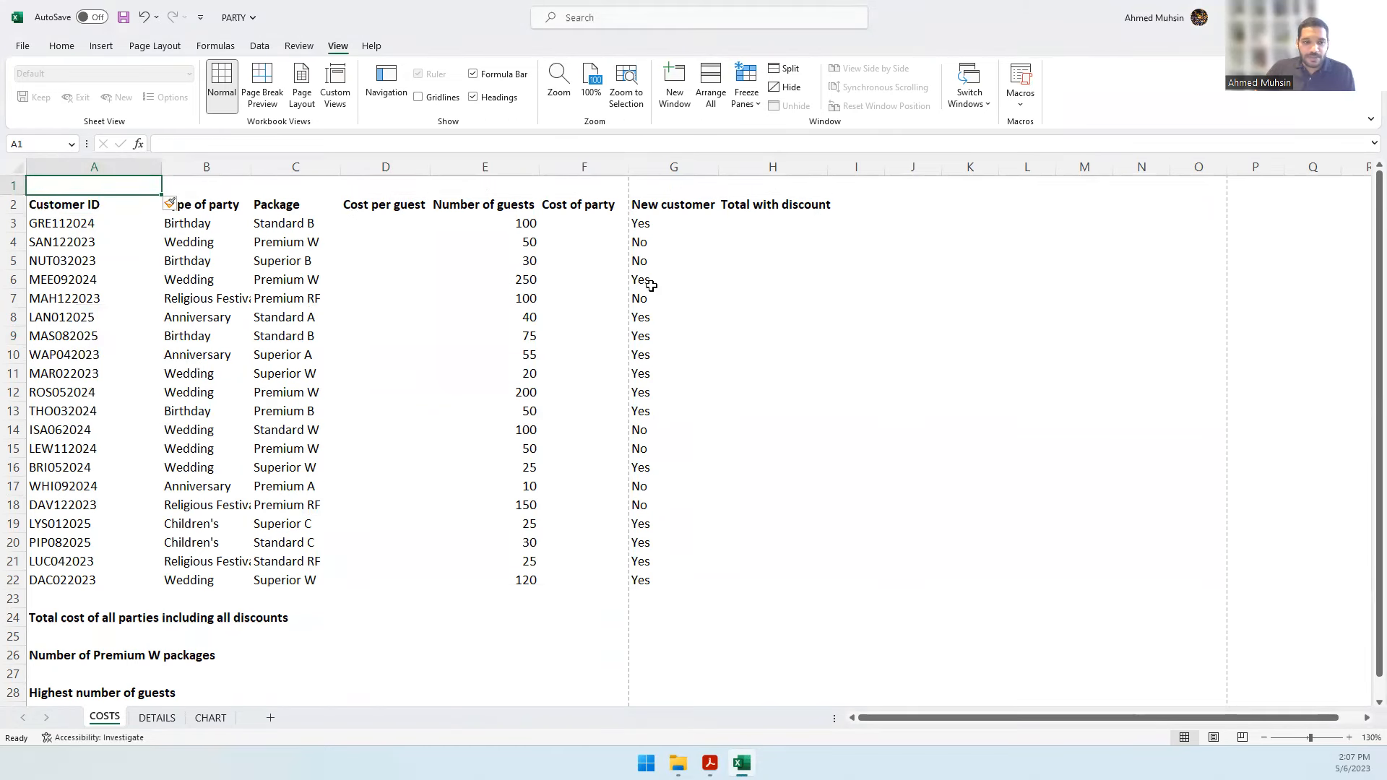
- Enter the heading "Income from Party Costs" in cell B1, checking the wording against the question paper
click(200, 188)
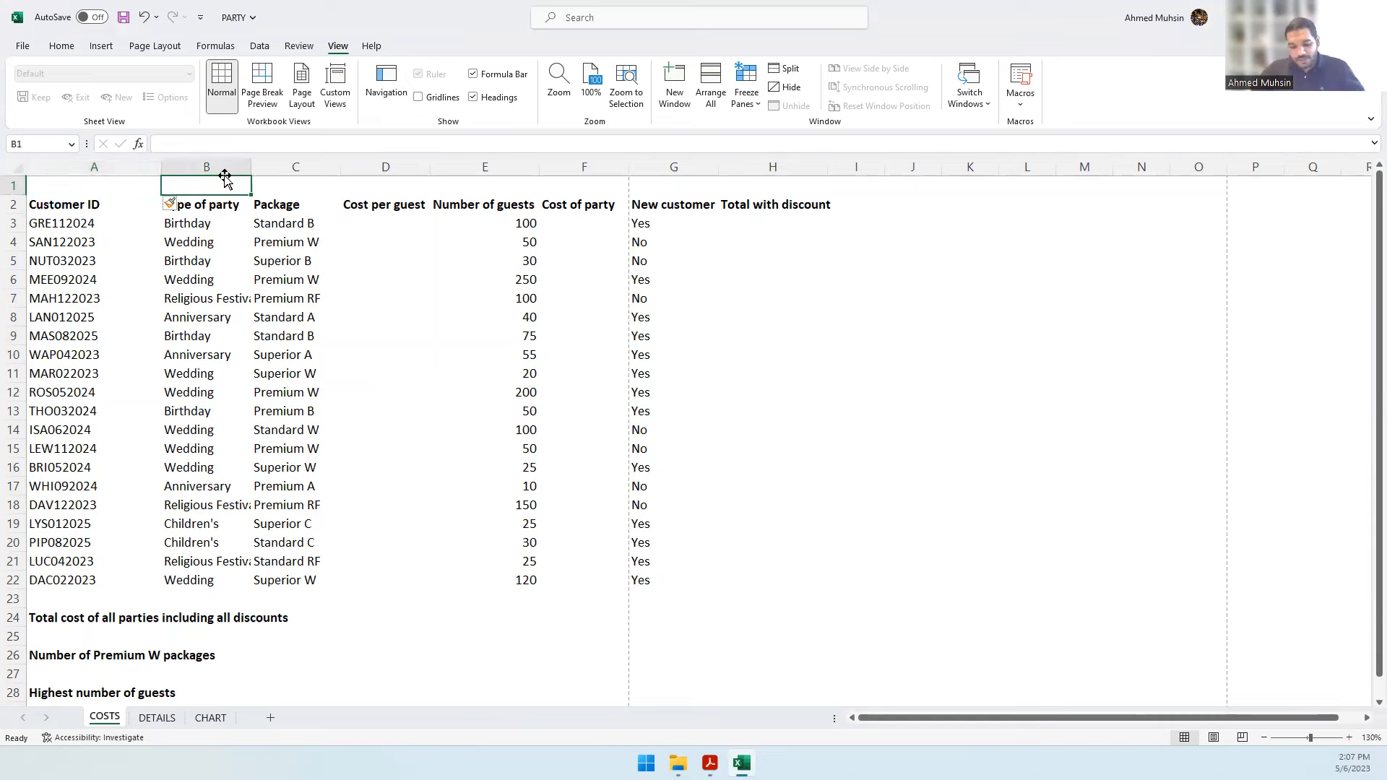
key(alt+Tab)
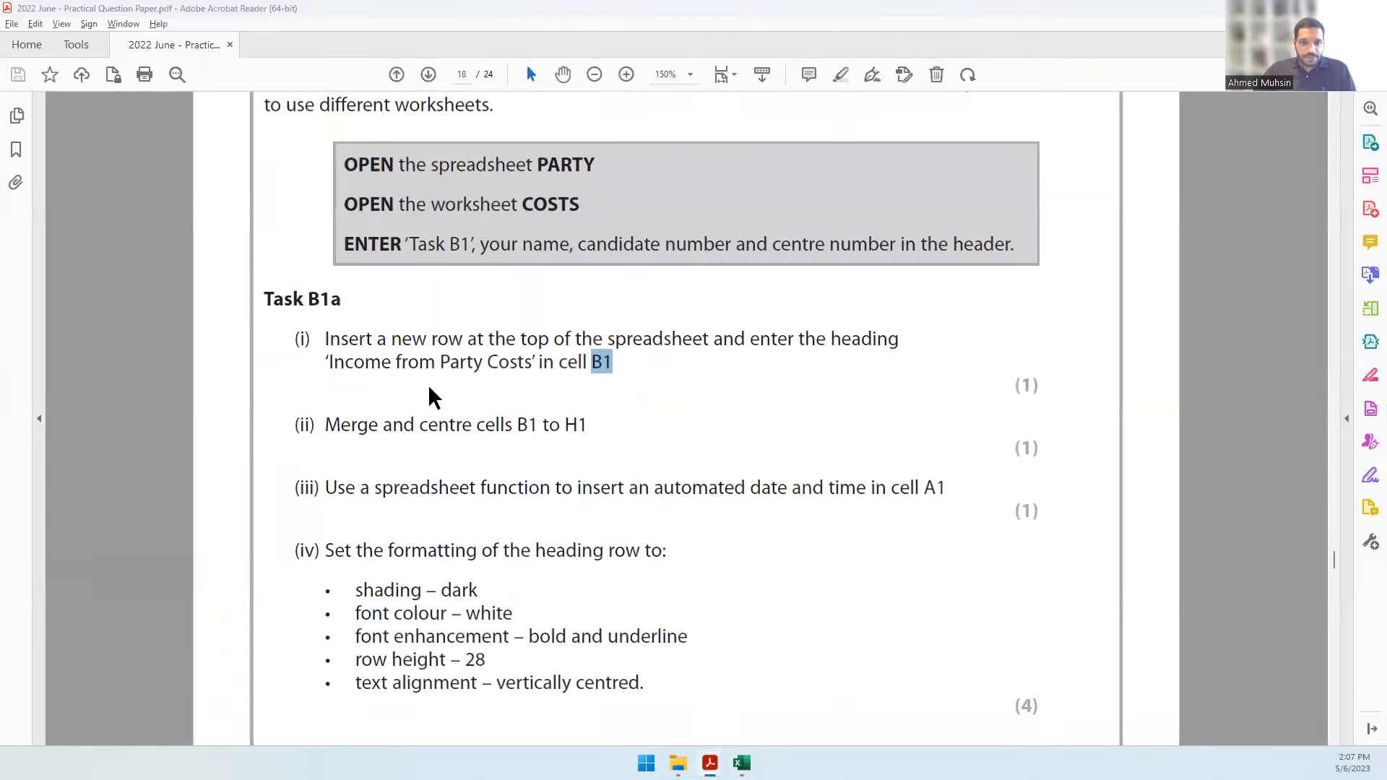
key(alt+Tab)
text(Income from)
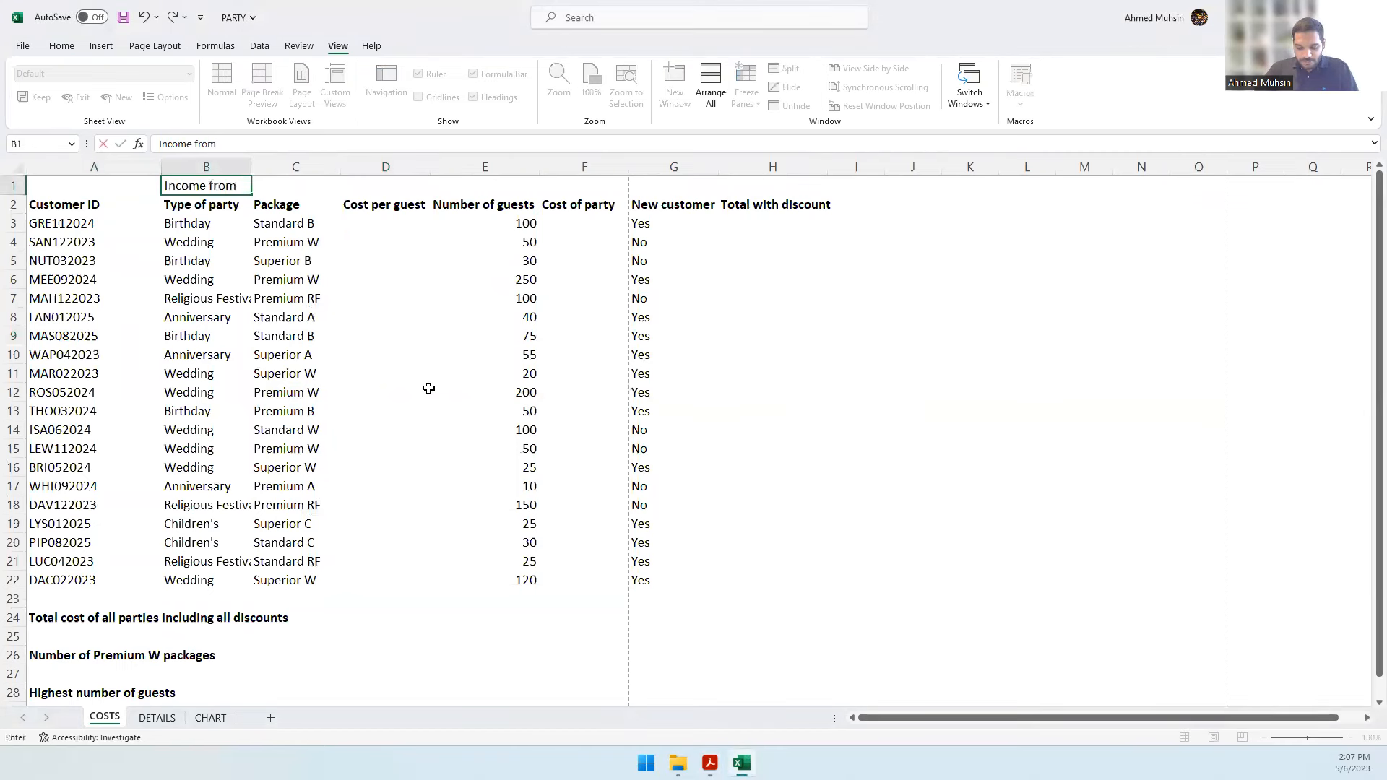
text( Party COsts)
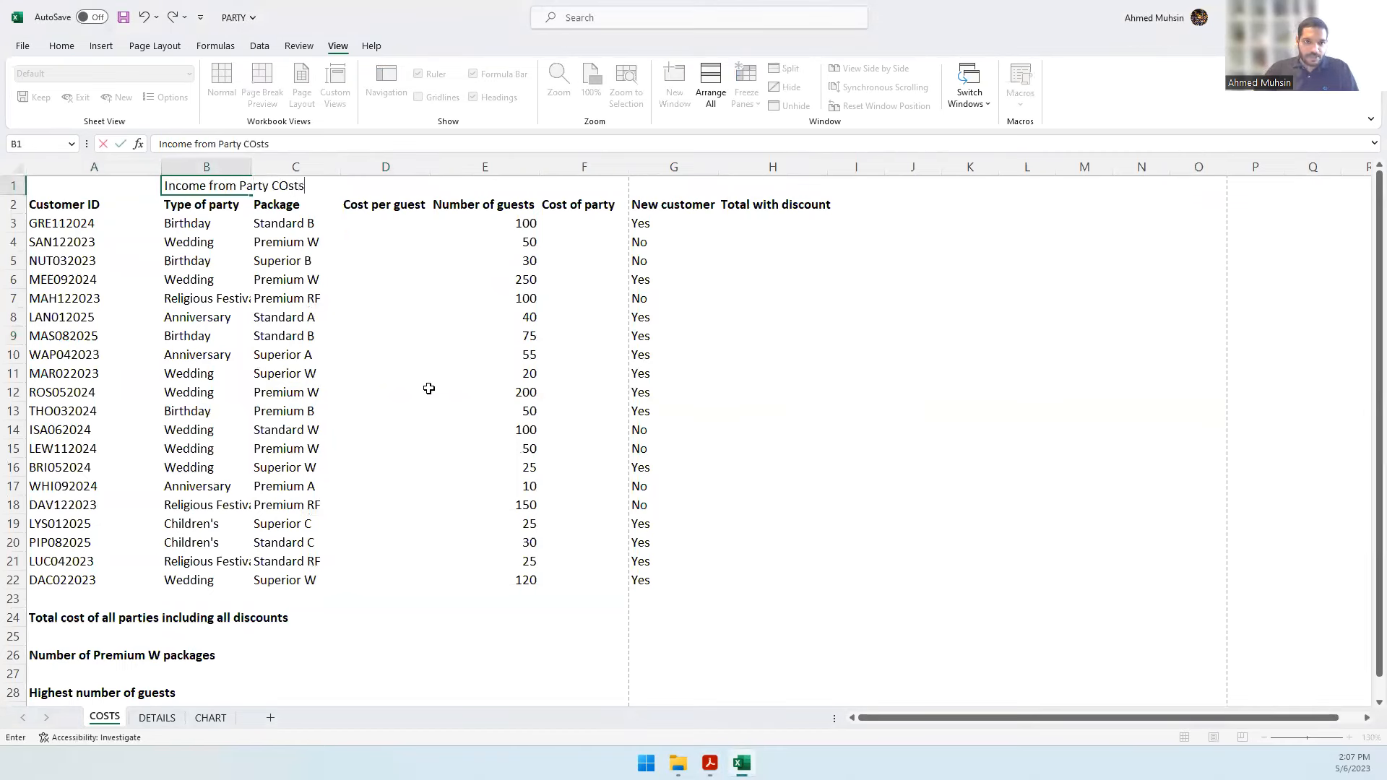
key(Return)
click(212, 184)
- Check Task B1a (ii) in the question paper and merge and centre cells B1 to H1
key(alt+Tab)
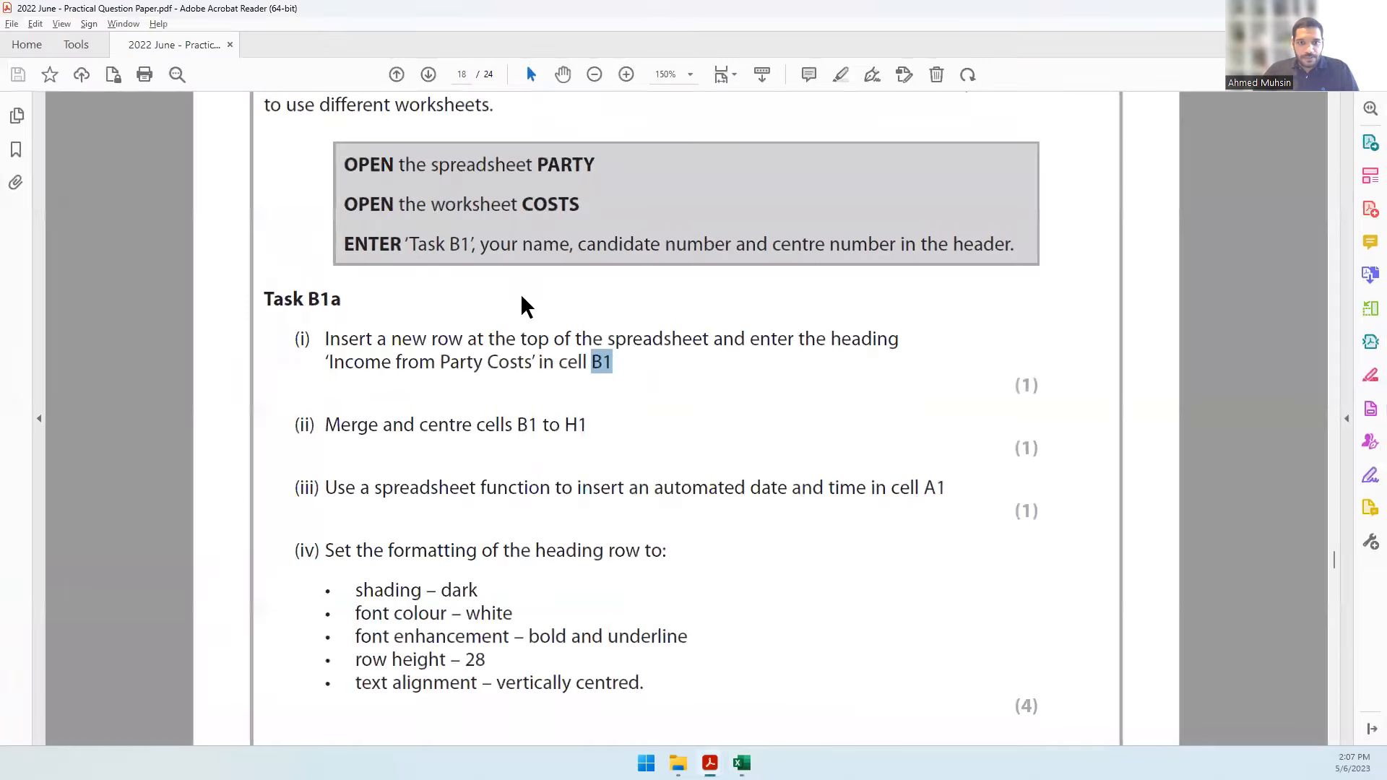
drag(371, 424, 583, 440)
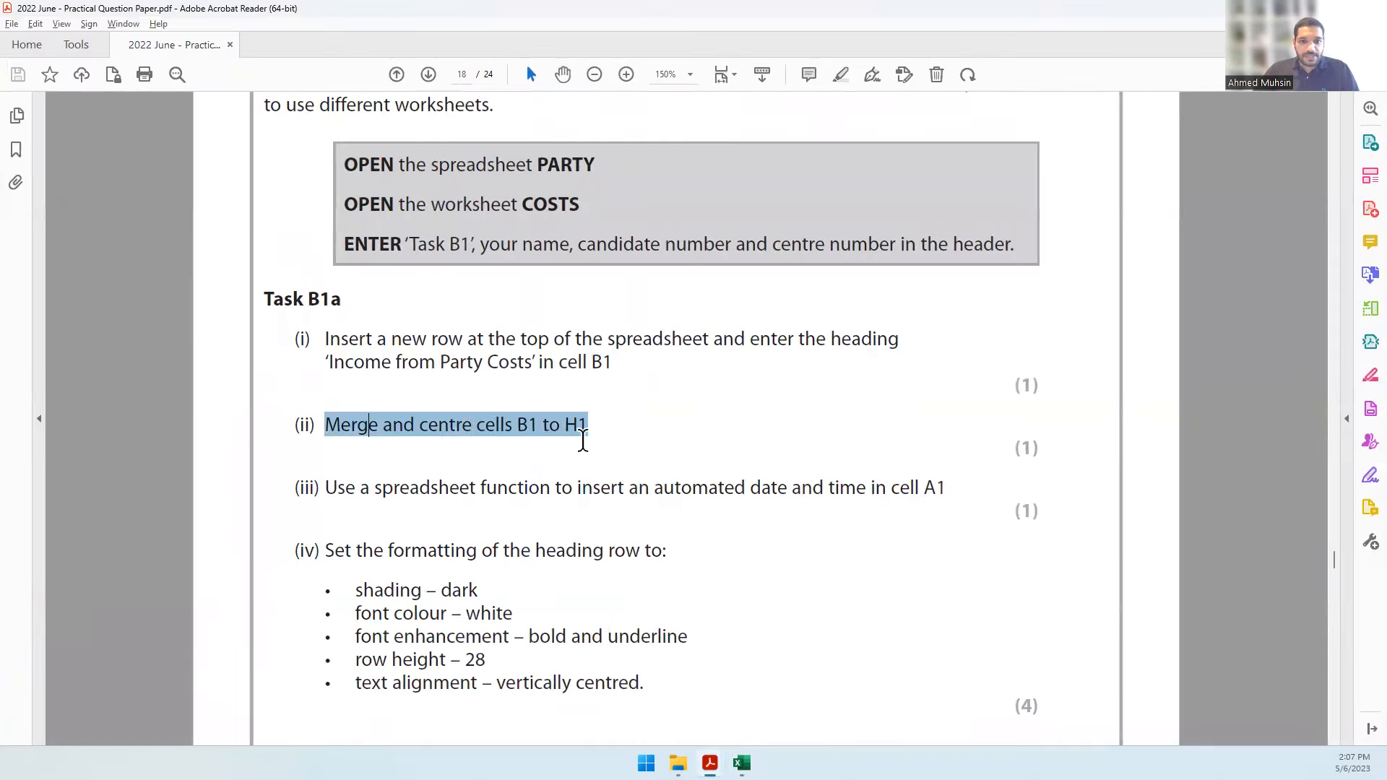
key(alt+Tab)
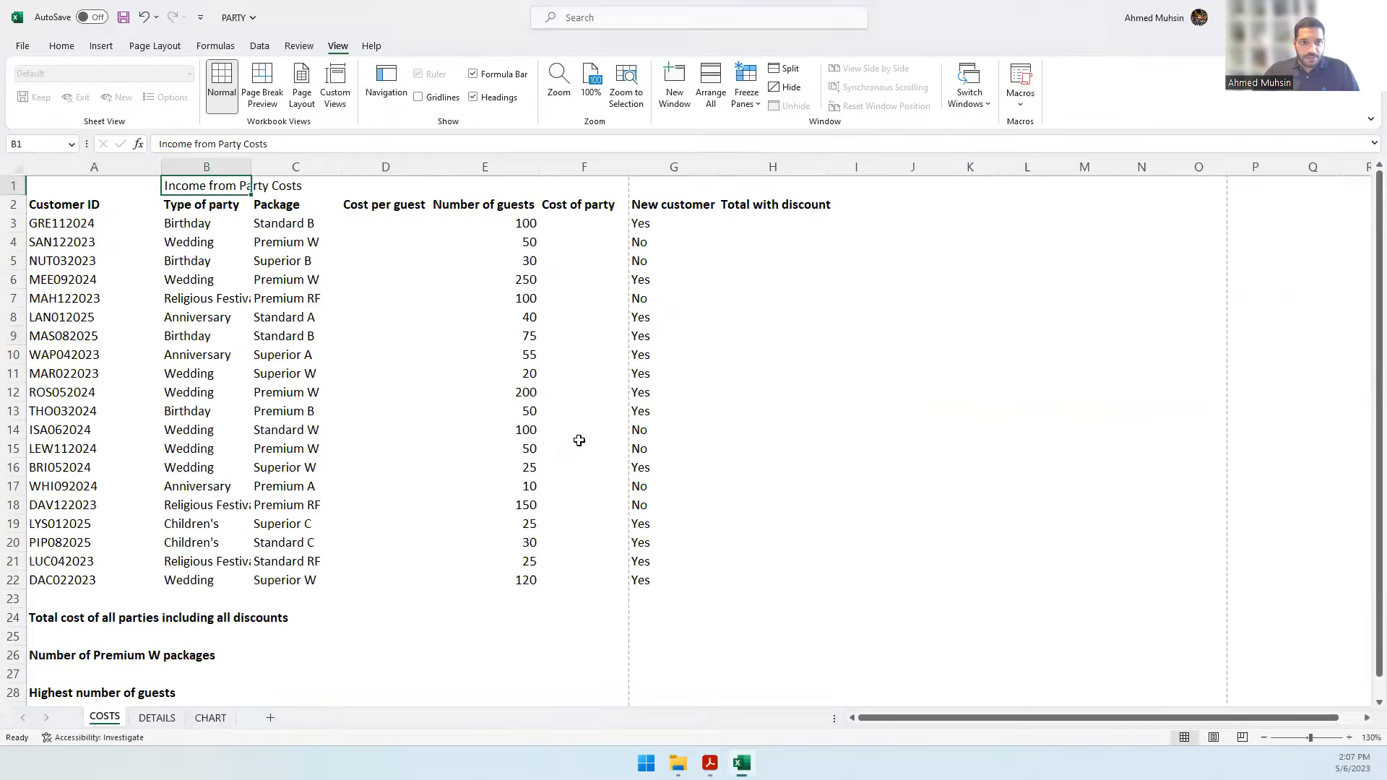
drag(230, 186, 767, 182)
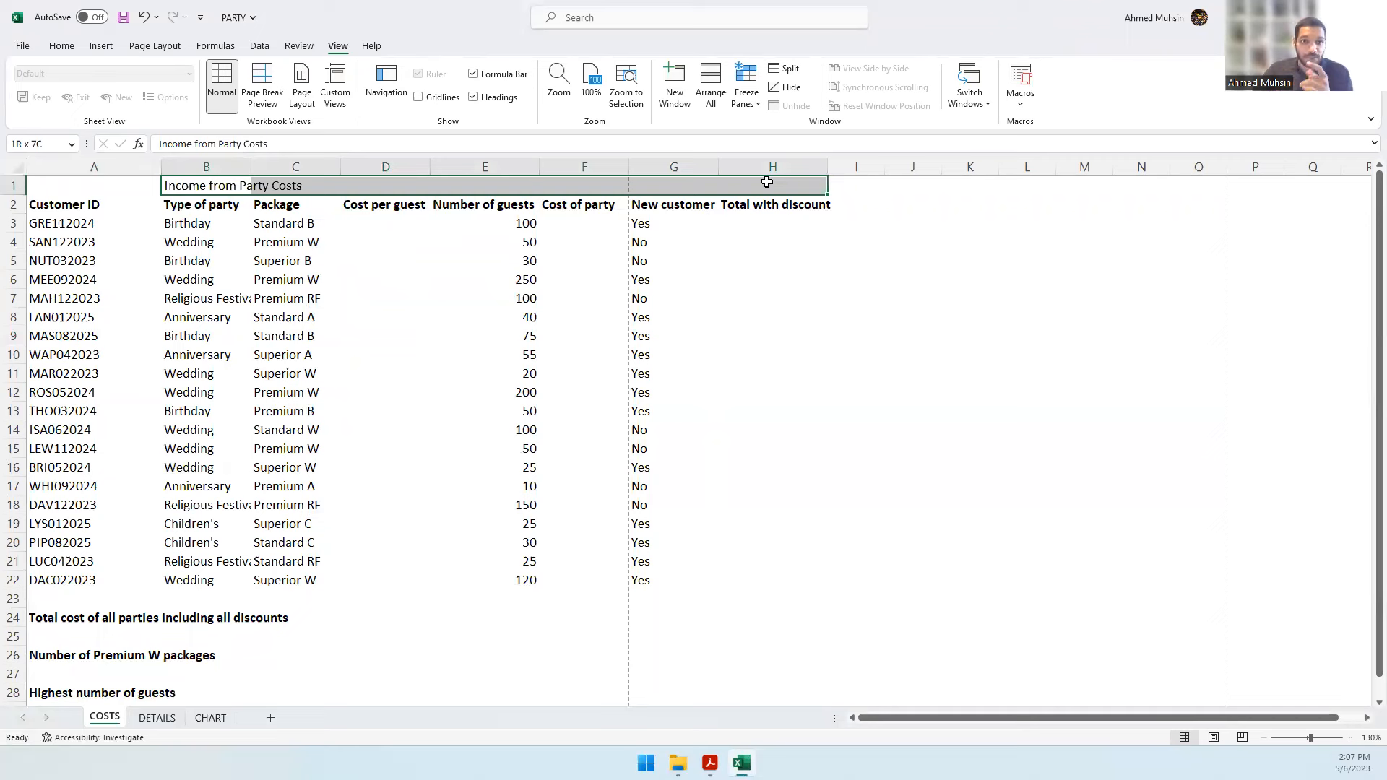
click(78, 48)
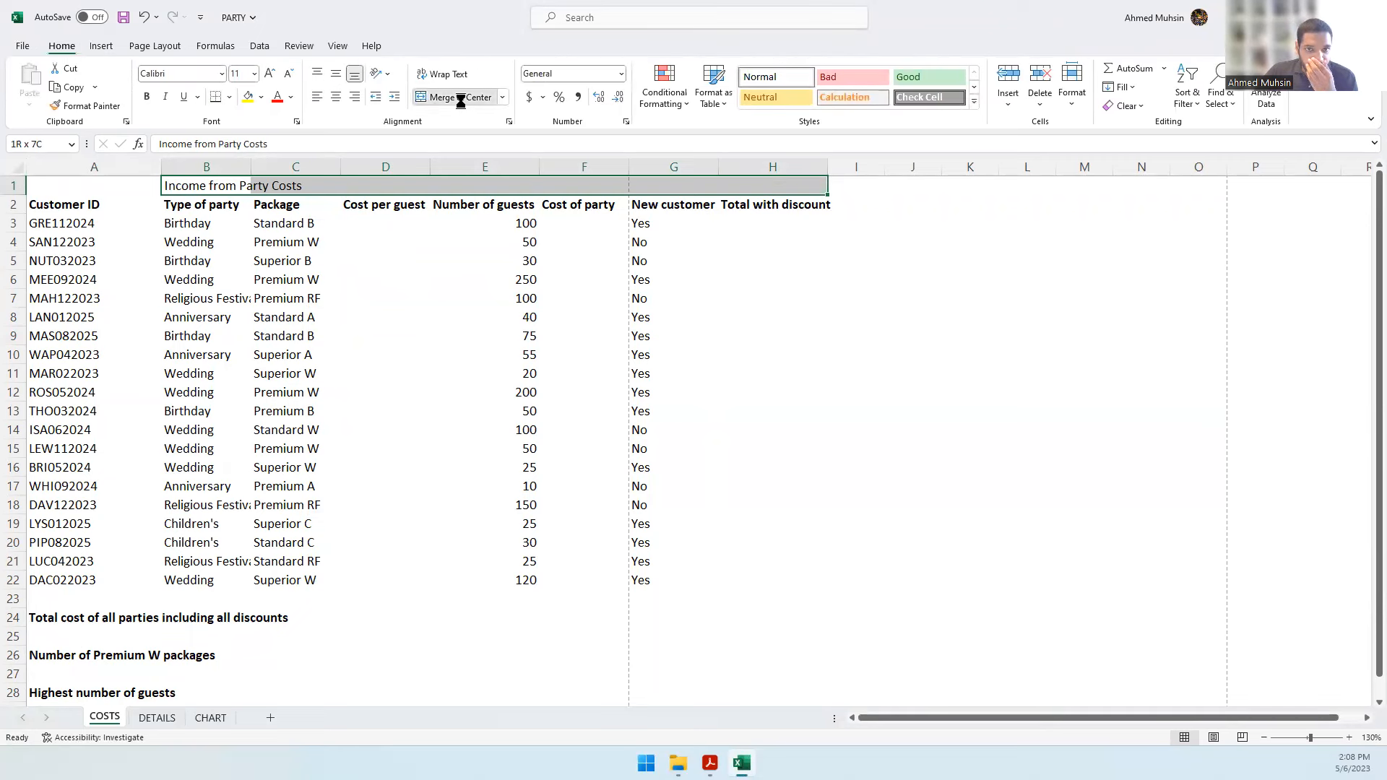
click(460, 98)
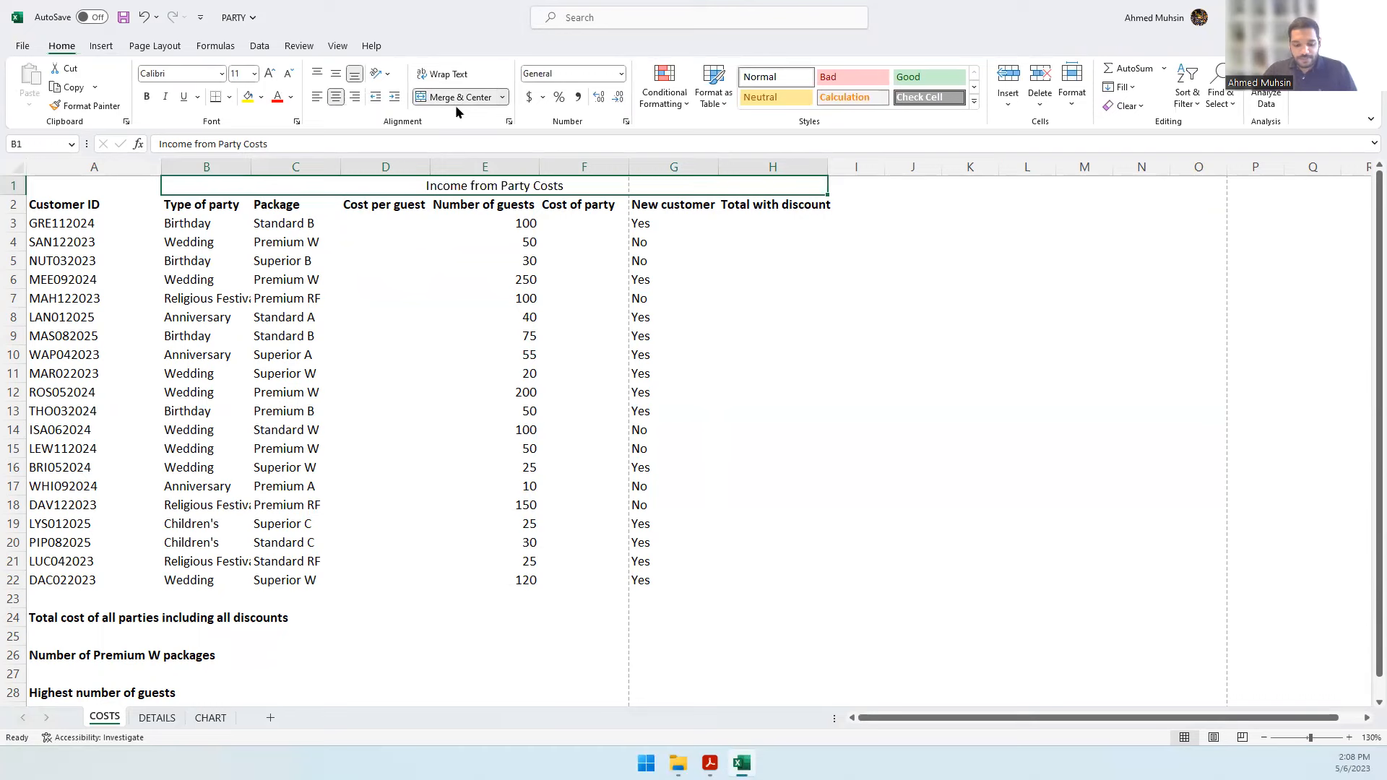
- Check Task B1a (iii) in the question paper and insert the current date and time in cell A1 of COSTS
key(alt+Tab)
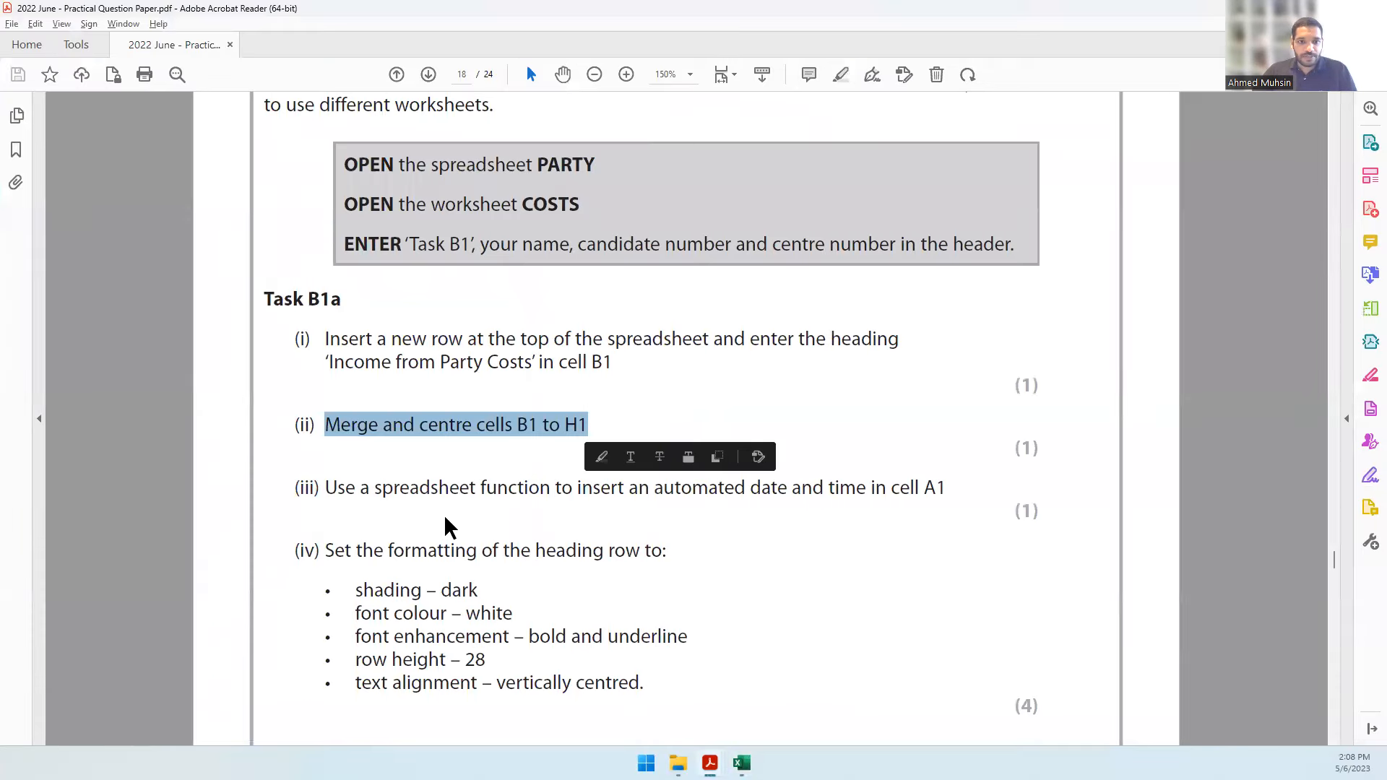
drag(390, 486, 946, 499)
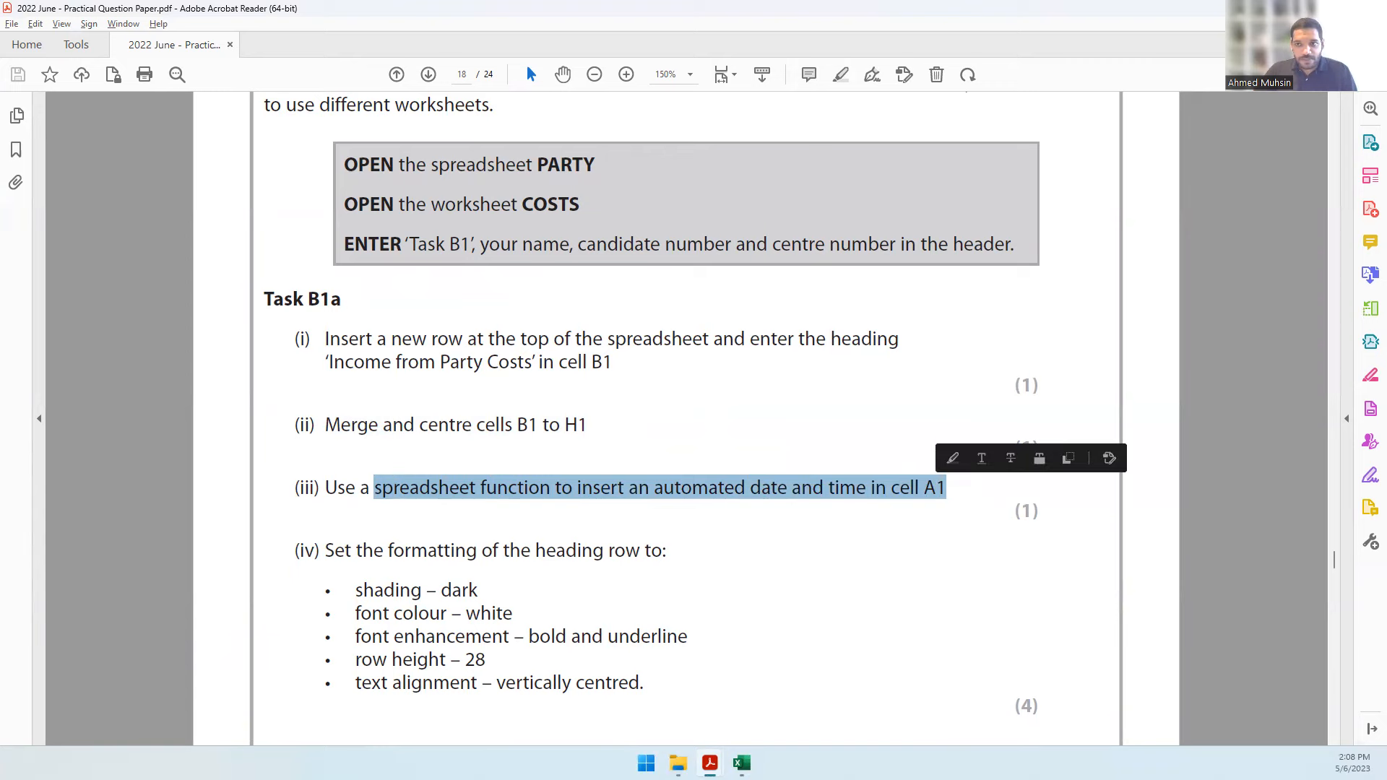
key(alt+Tab)
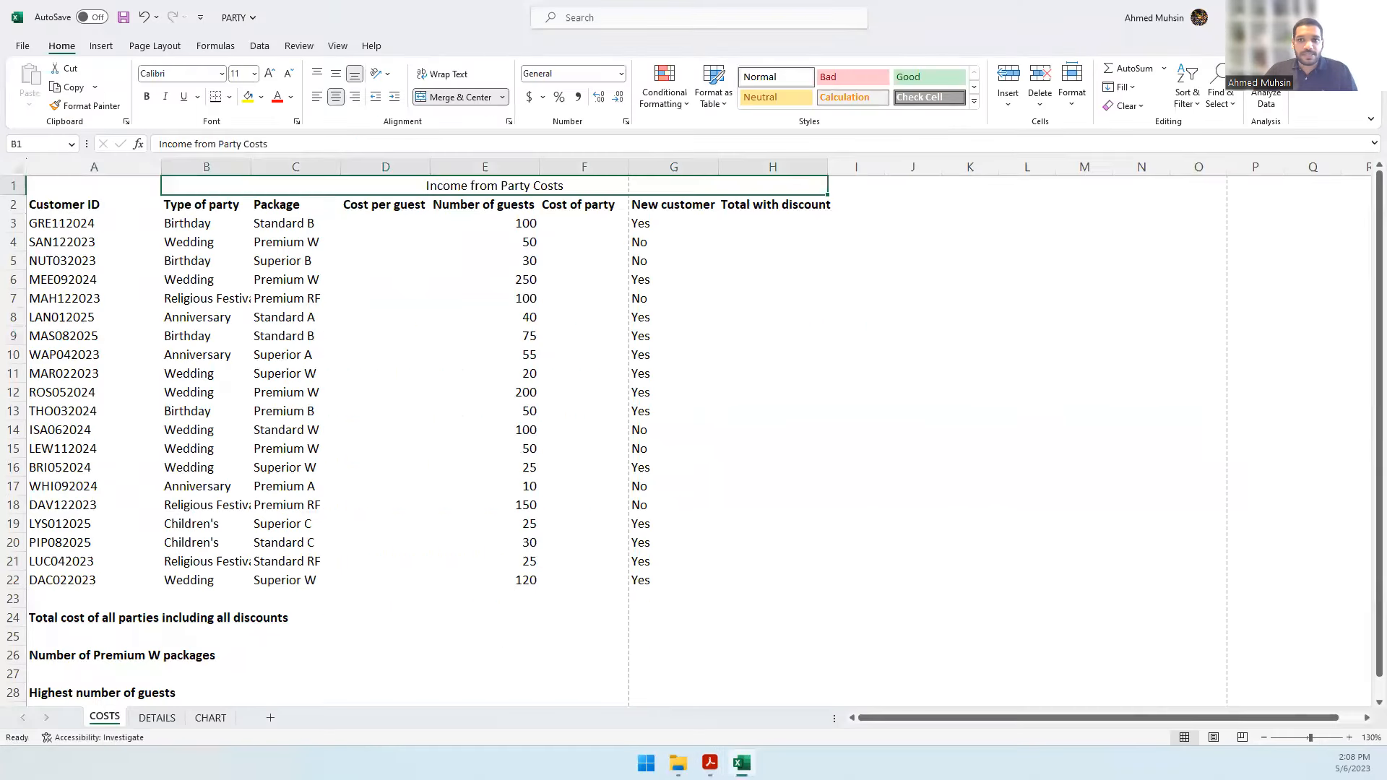
click(81, 190)
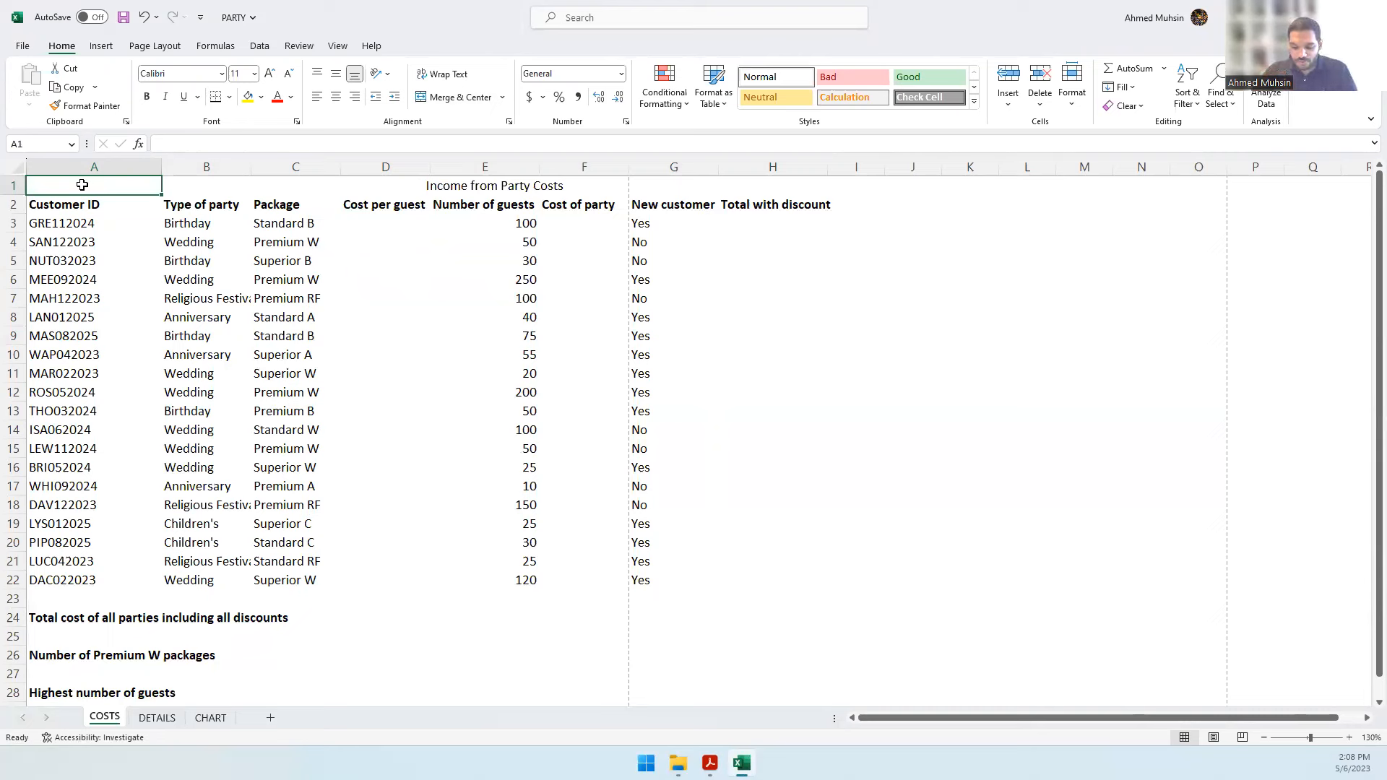
key(ctrl+semicolon)
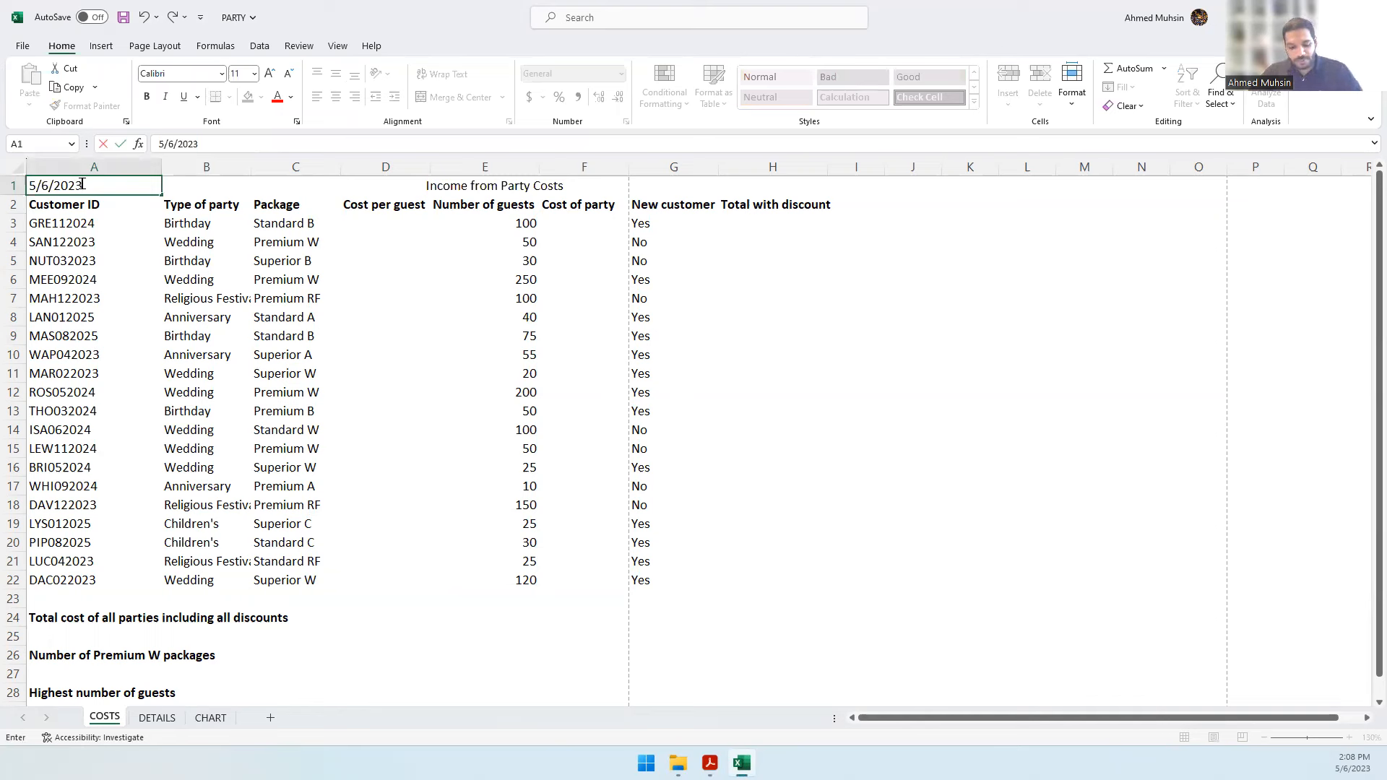
key(ctrl+shift+semicolon)
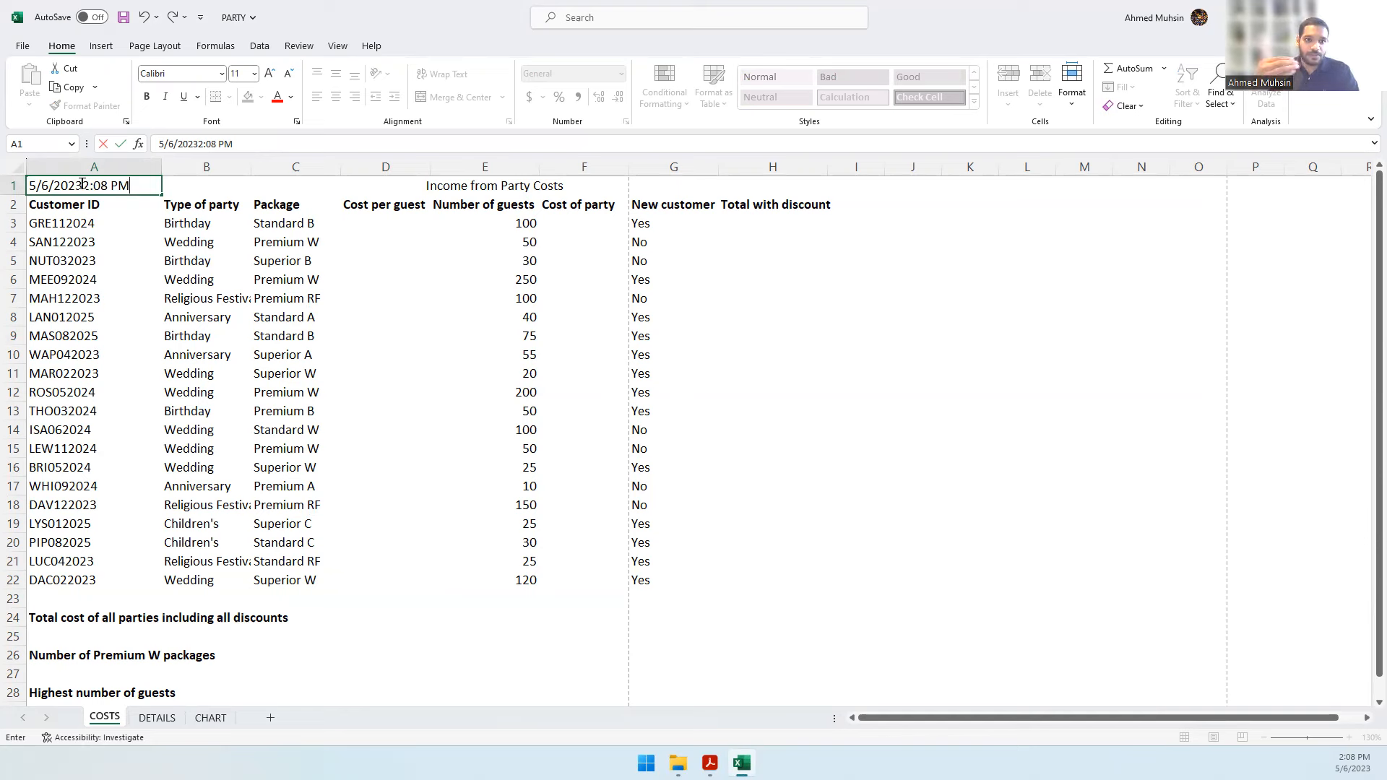
key(Return)
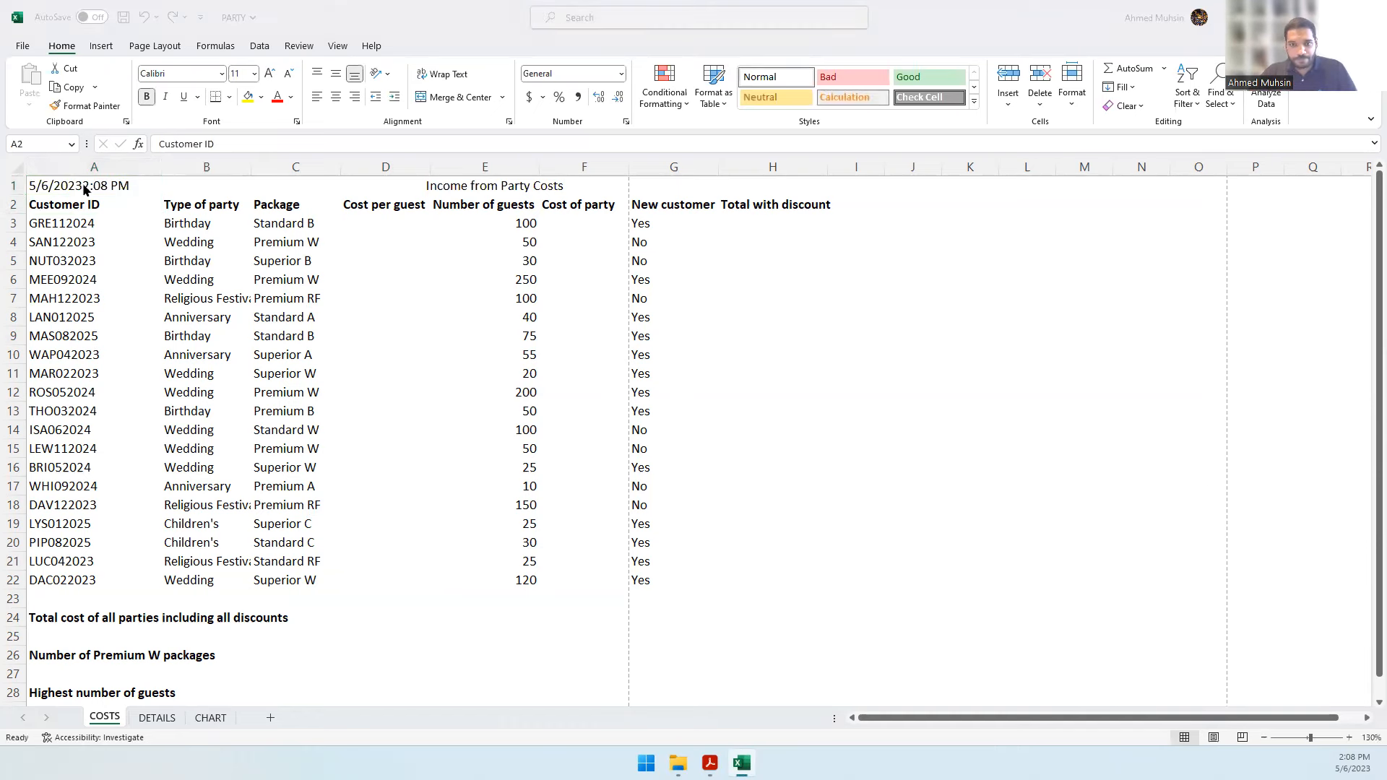
- Check Task B1a (iv) in the question paper and shade the merged heading cell B1 dark grey
key(alt+Tab)
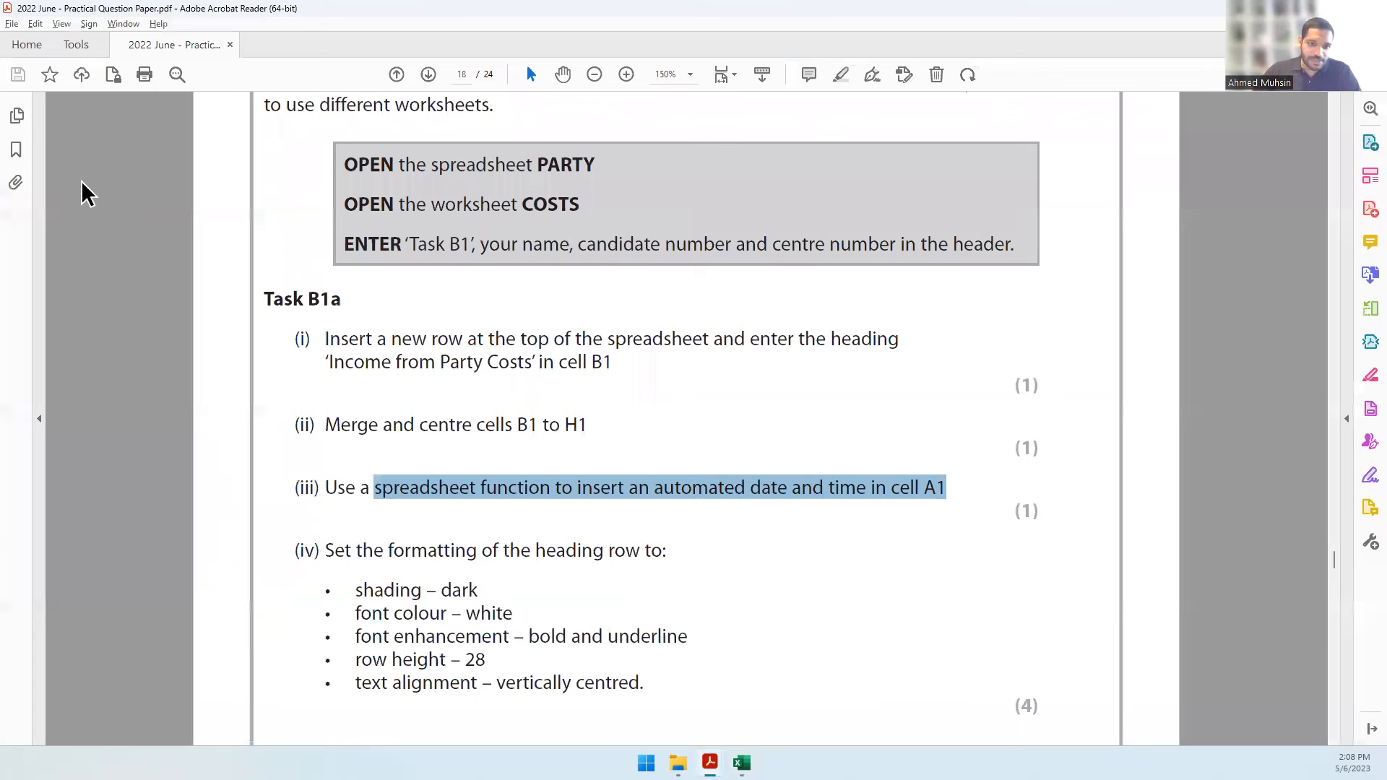
scroll(628, 518, down, 3)
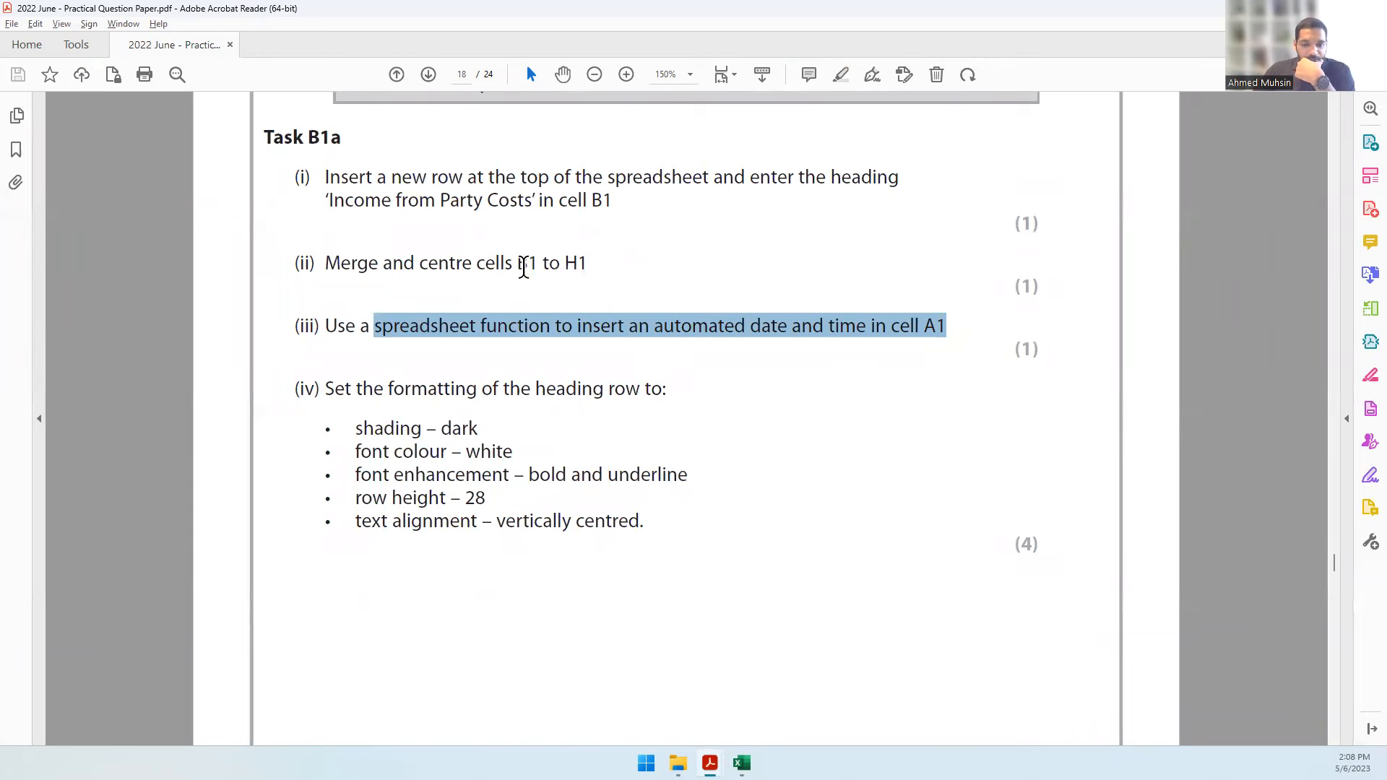
drag(519, 264, 591, 264)
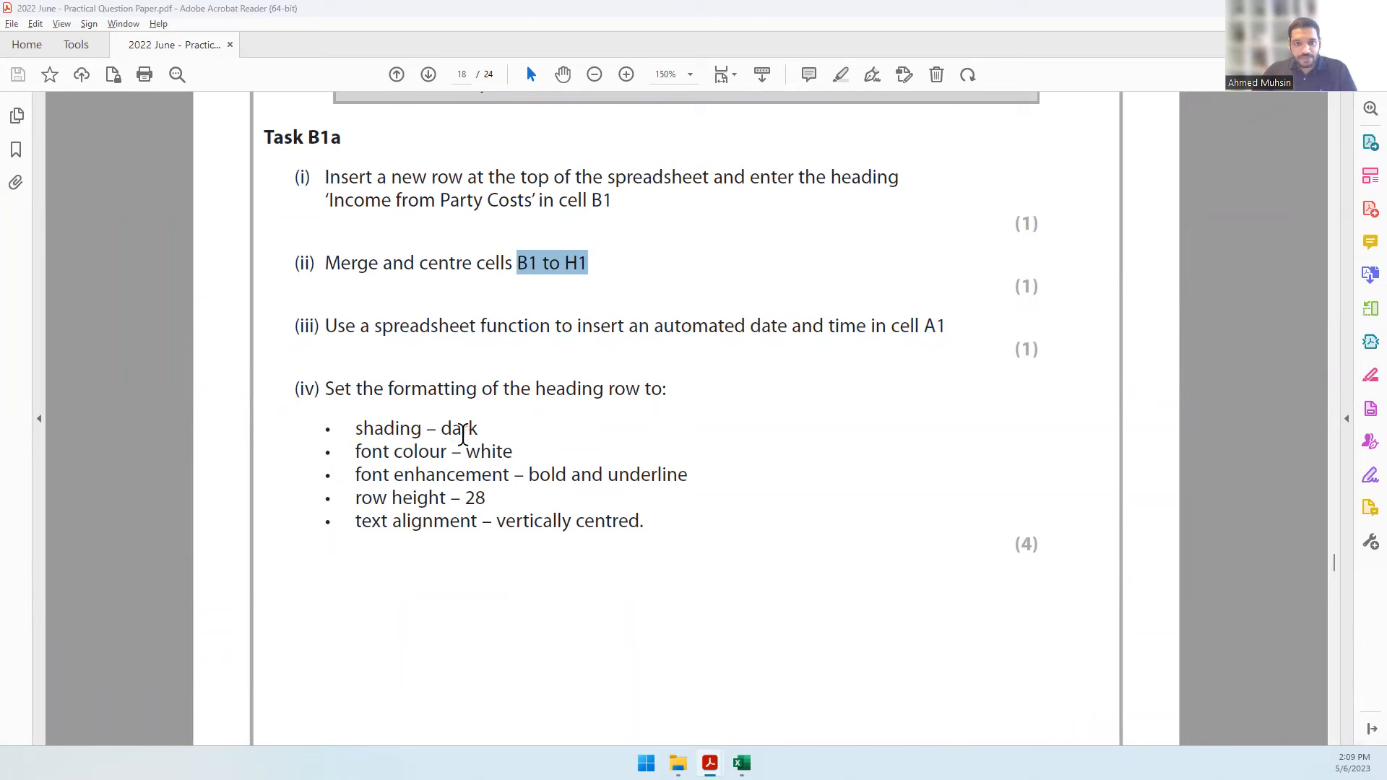
key(alt+Tab)
click(442, 187)
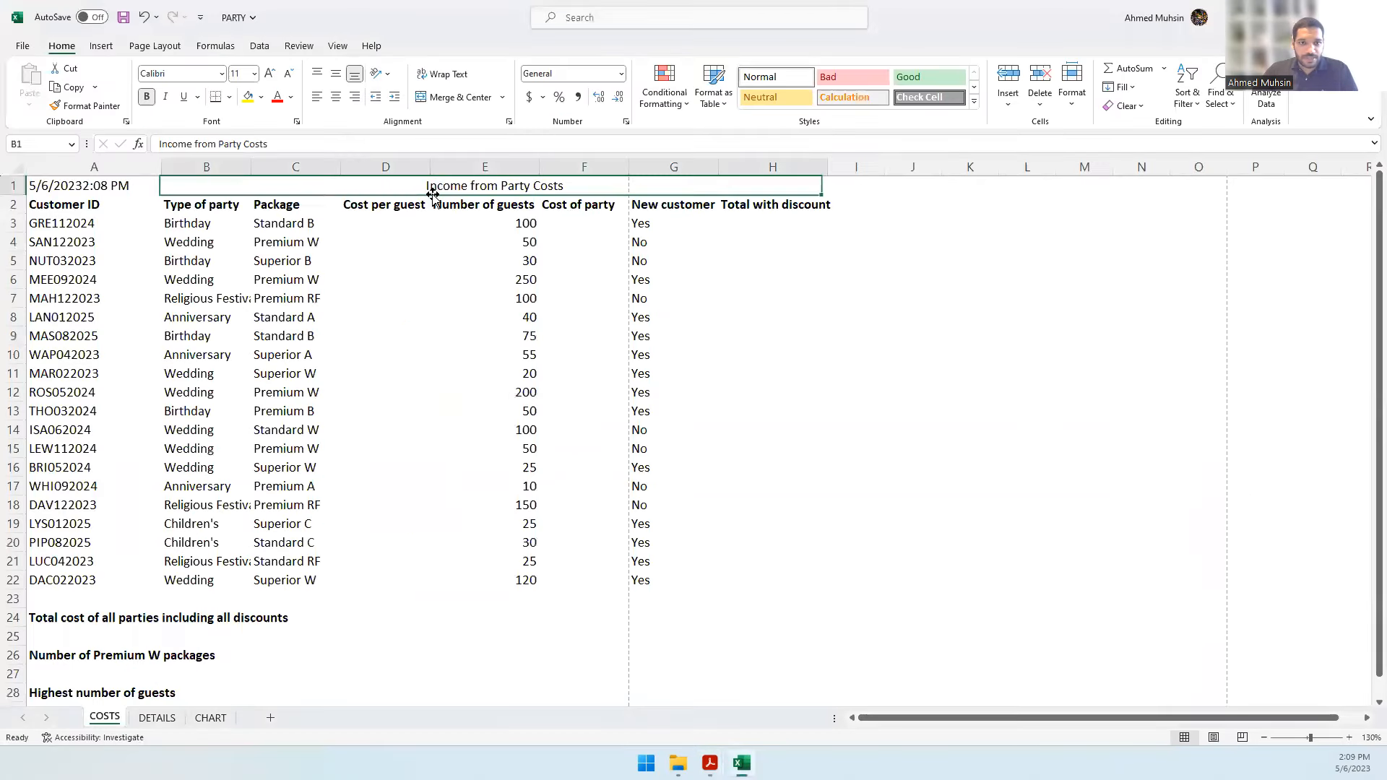
click(262, 98)
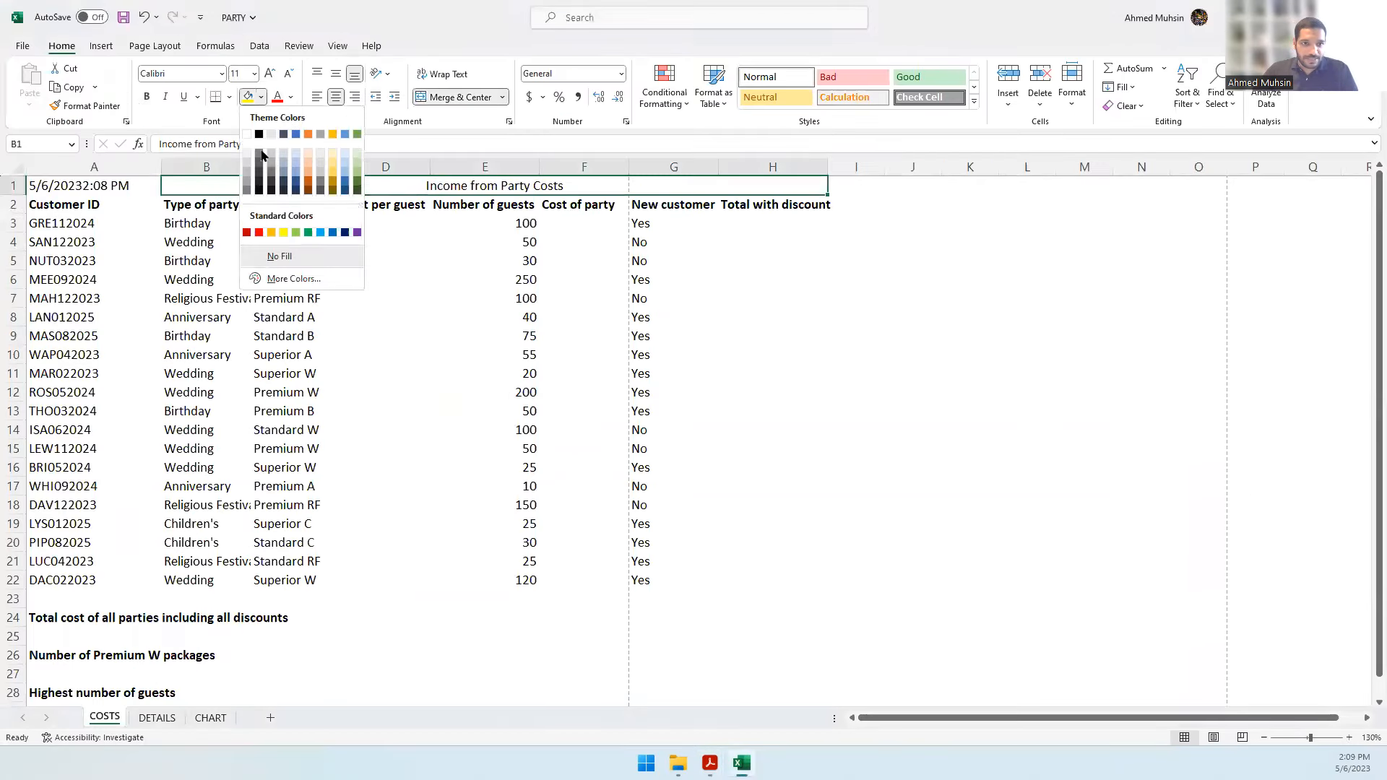
click(248, 186)
- Set the font colour of the "Income from Party Costs" heading to white, rechecking the formatting list in the question paper
key(alt+Tab)
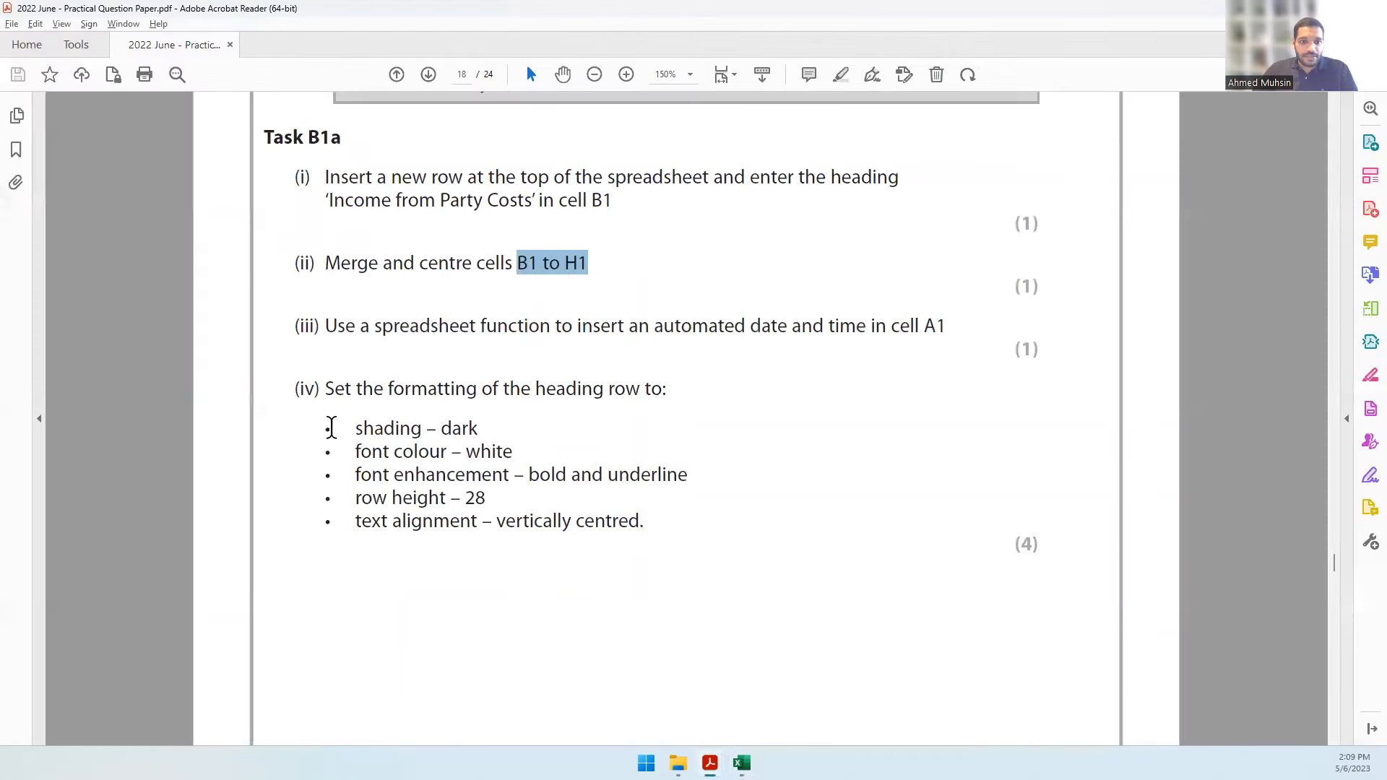
key(alt+Tab)
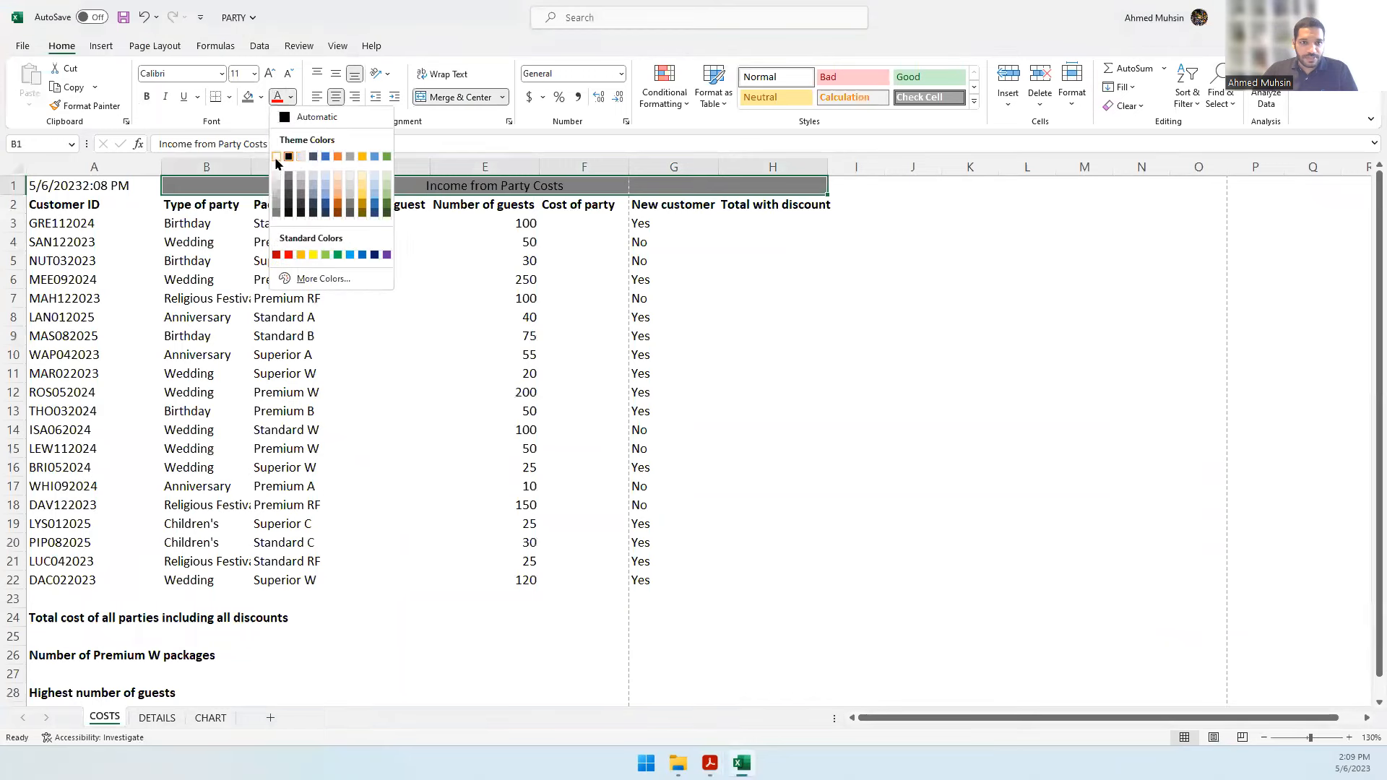
key(alt+Tab)
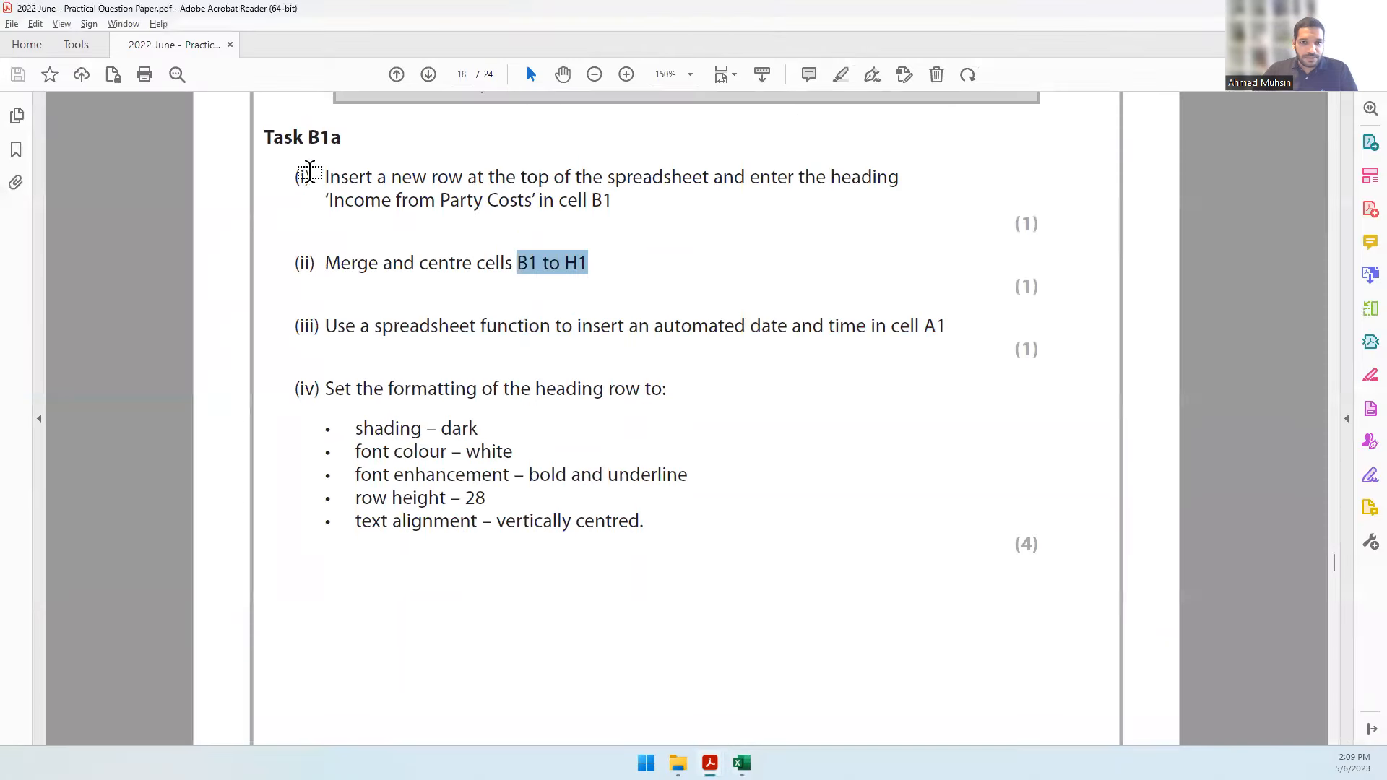
key(alt+Tab)
click(289, 101)
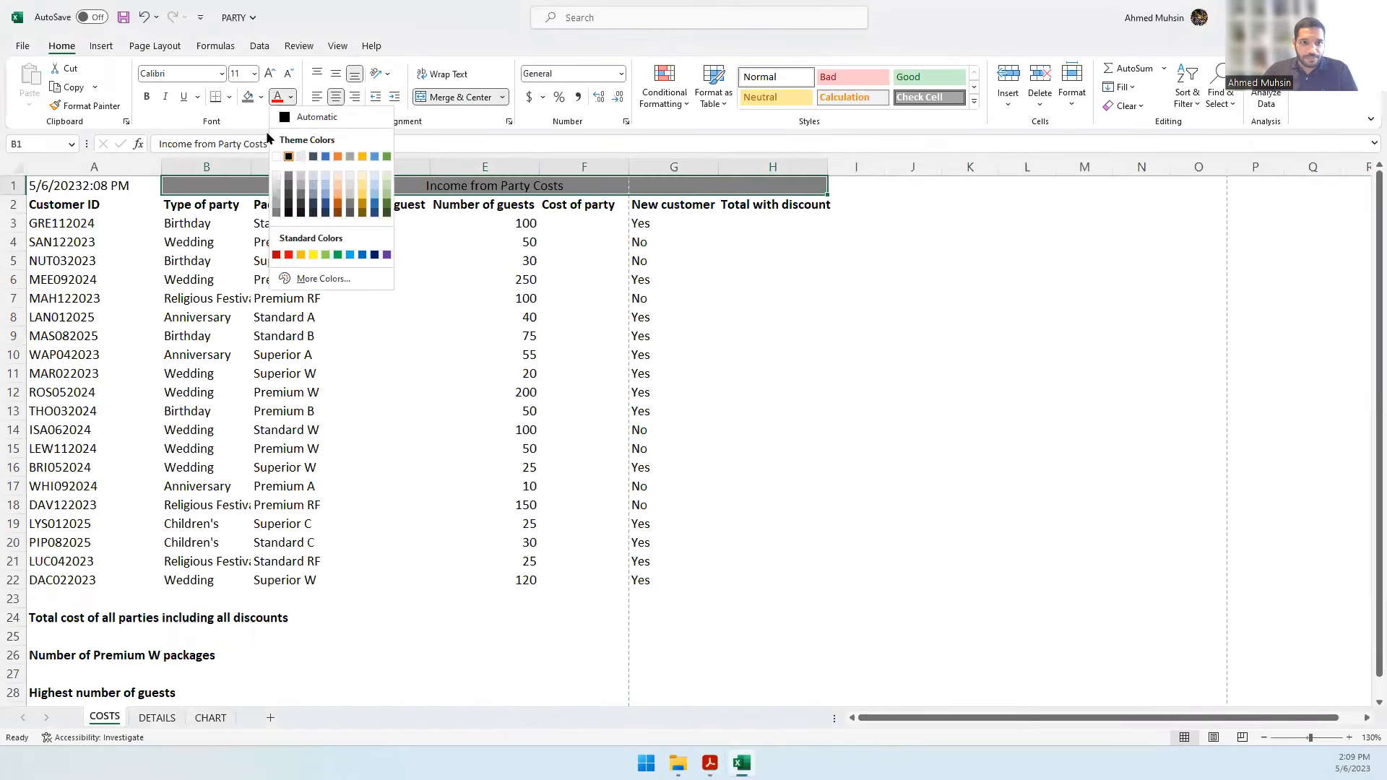
click(275, 151)
- Check the required font enhancement in the question paper and make the heading in B1 bold and underlined
key(alt+Tab)
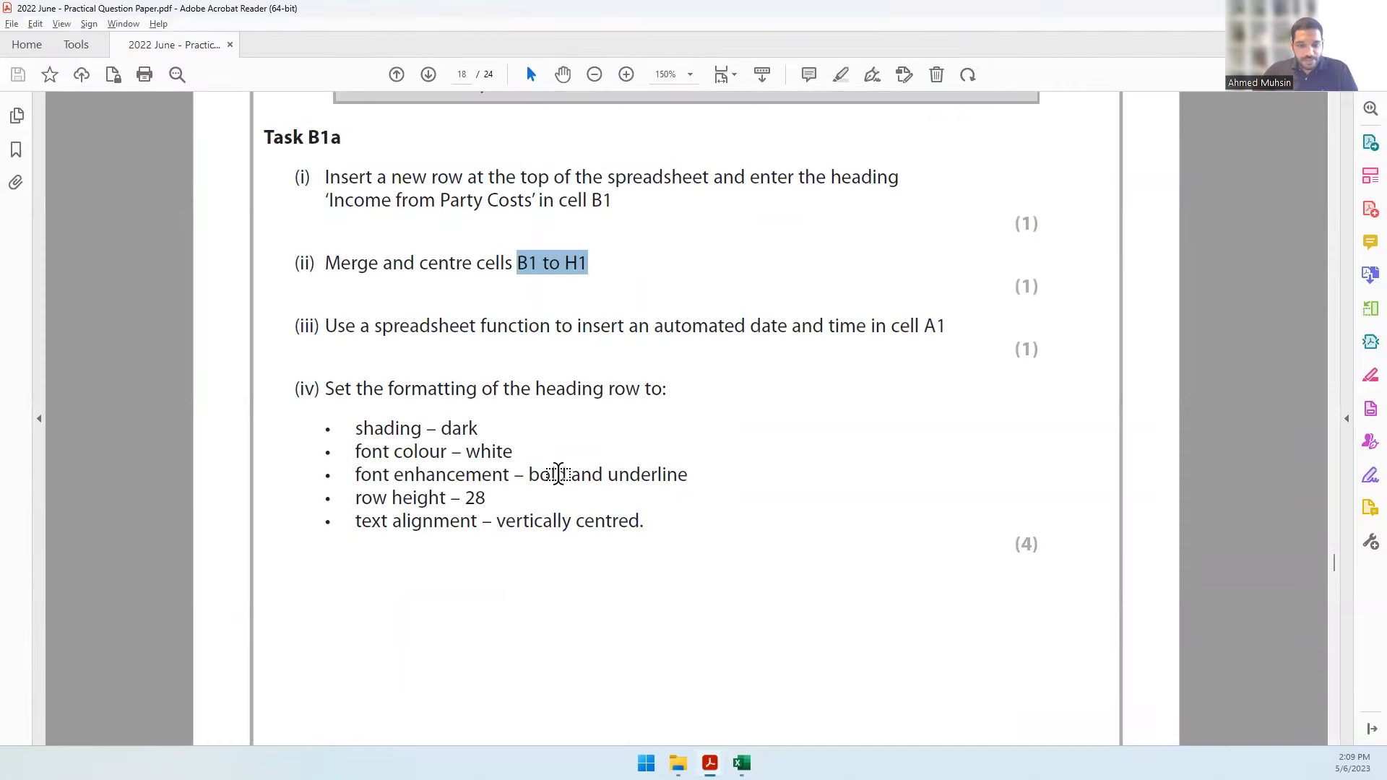
key(alt+Tab)
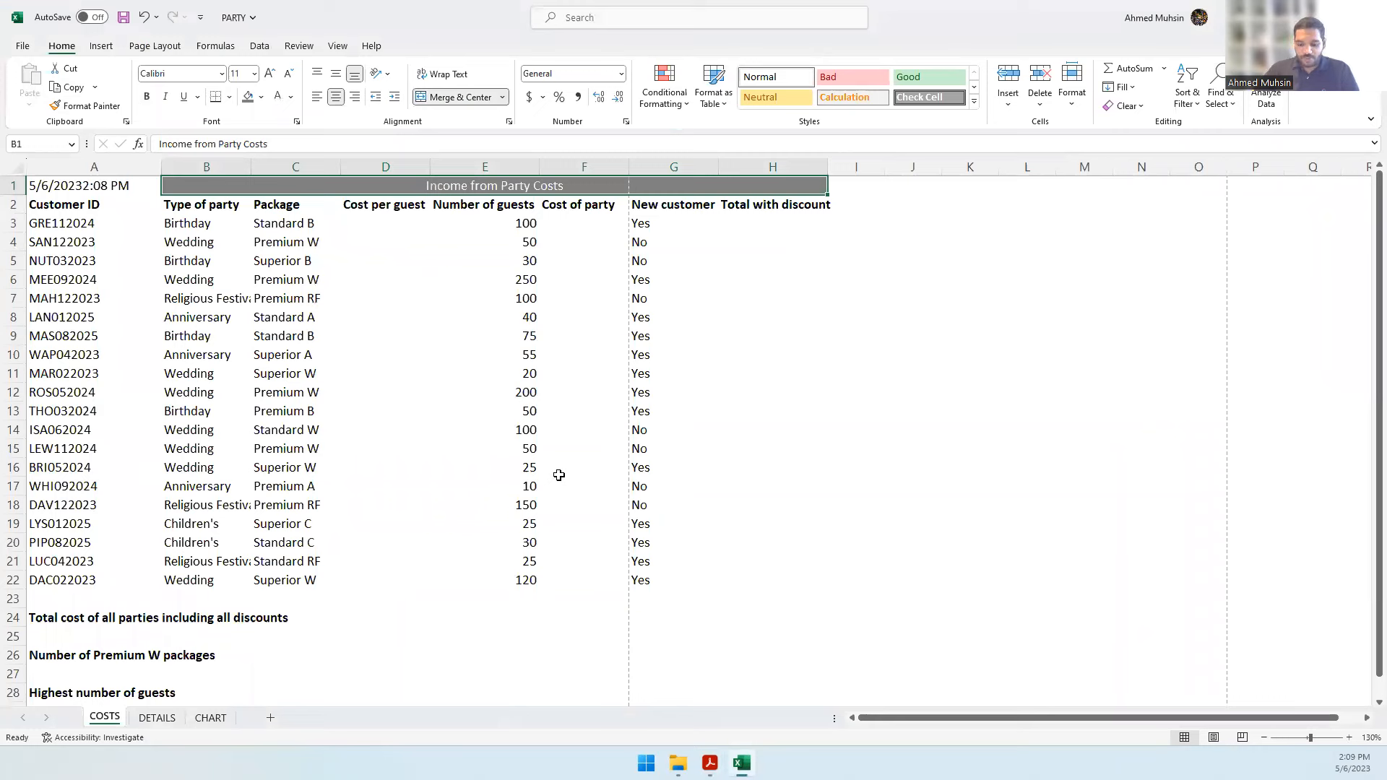
key(ctrl+b)
key(ctrl+u)
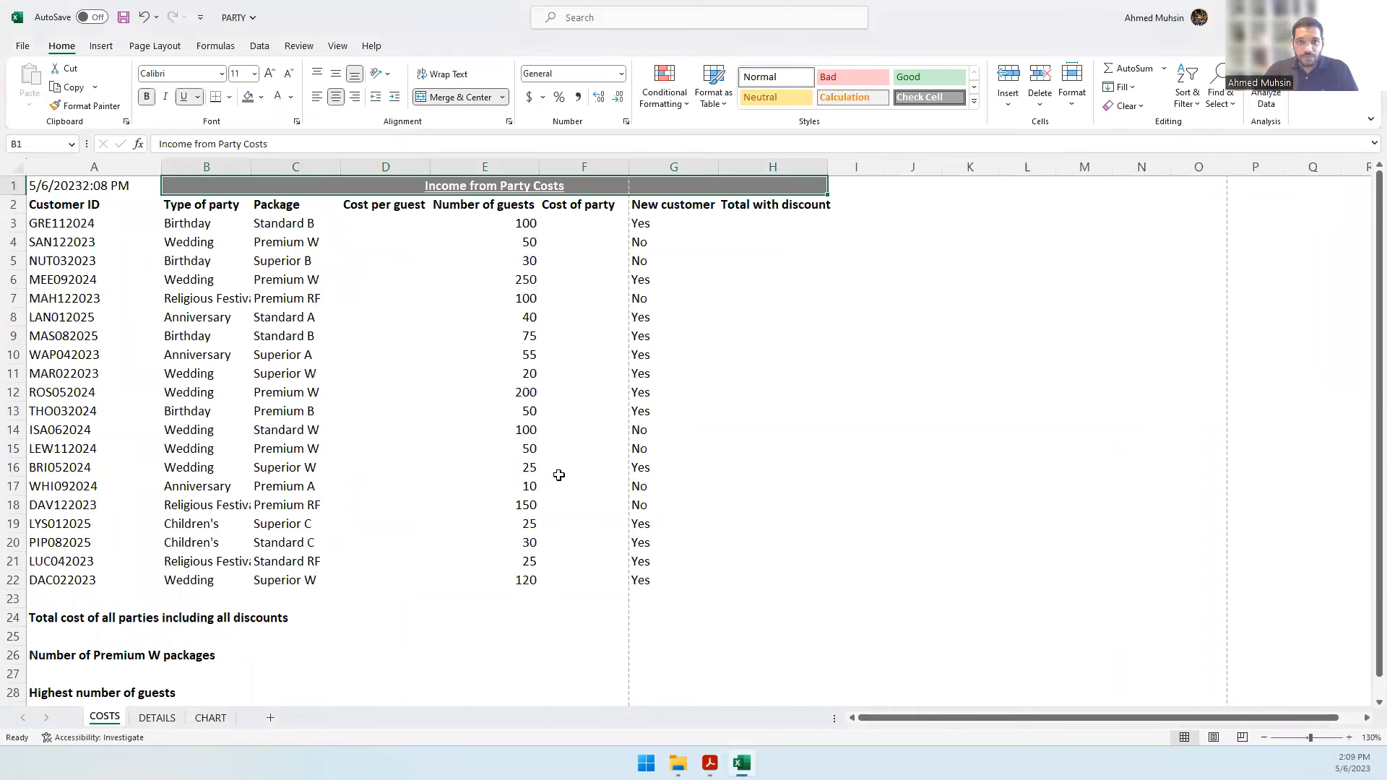
- Check the required row height in the question paper and set the height of heading row 1 to 28
key(alt+Tab)
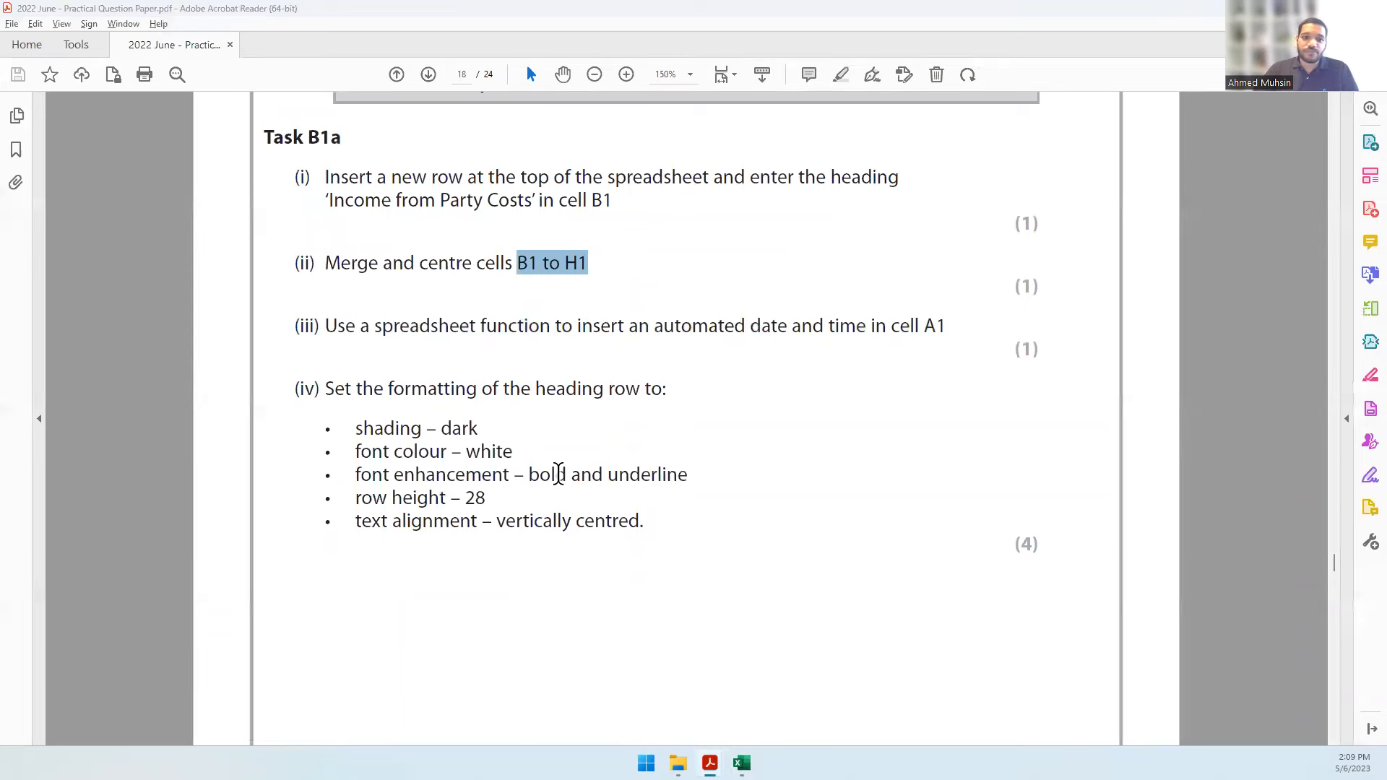
key(alt+Tab)
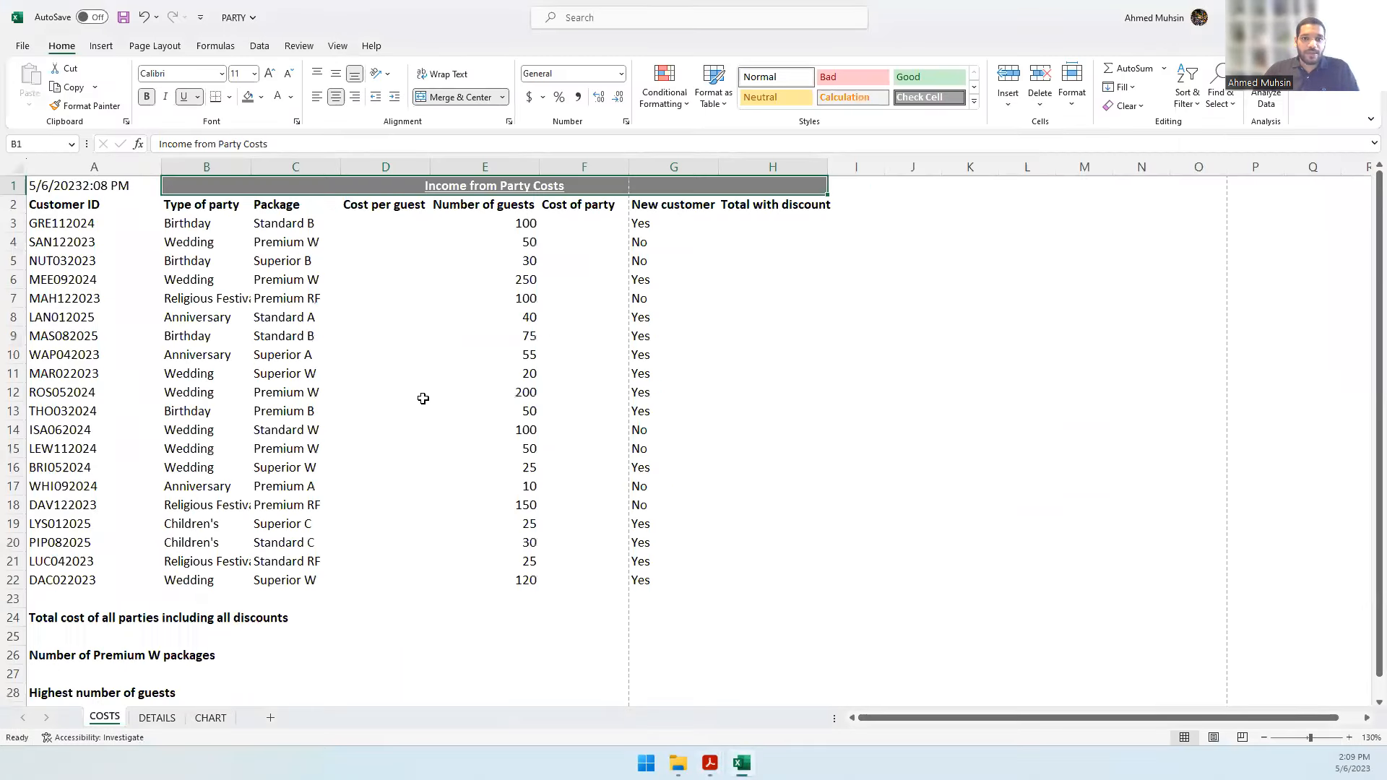
drag(26, 194, 26, 201)
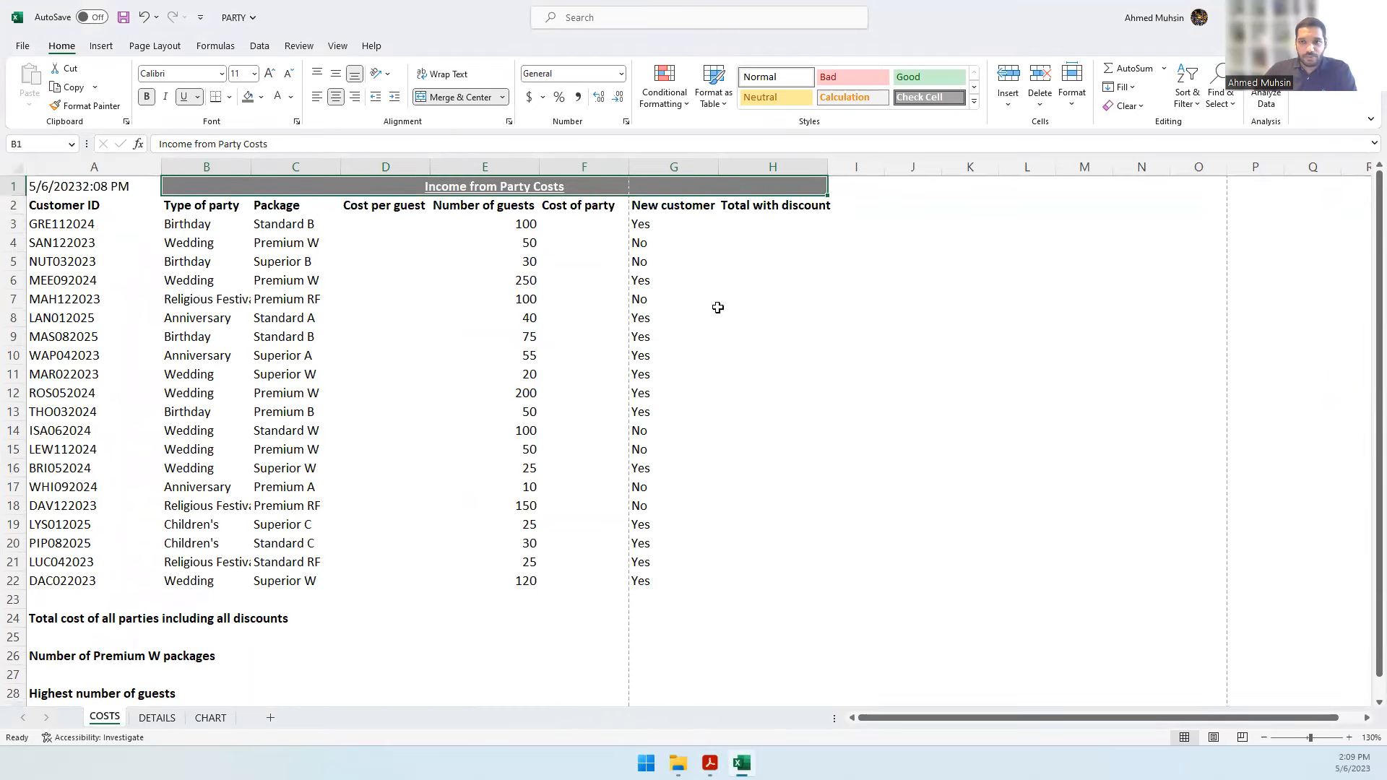
click(1076, 98)
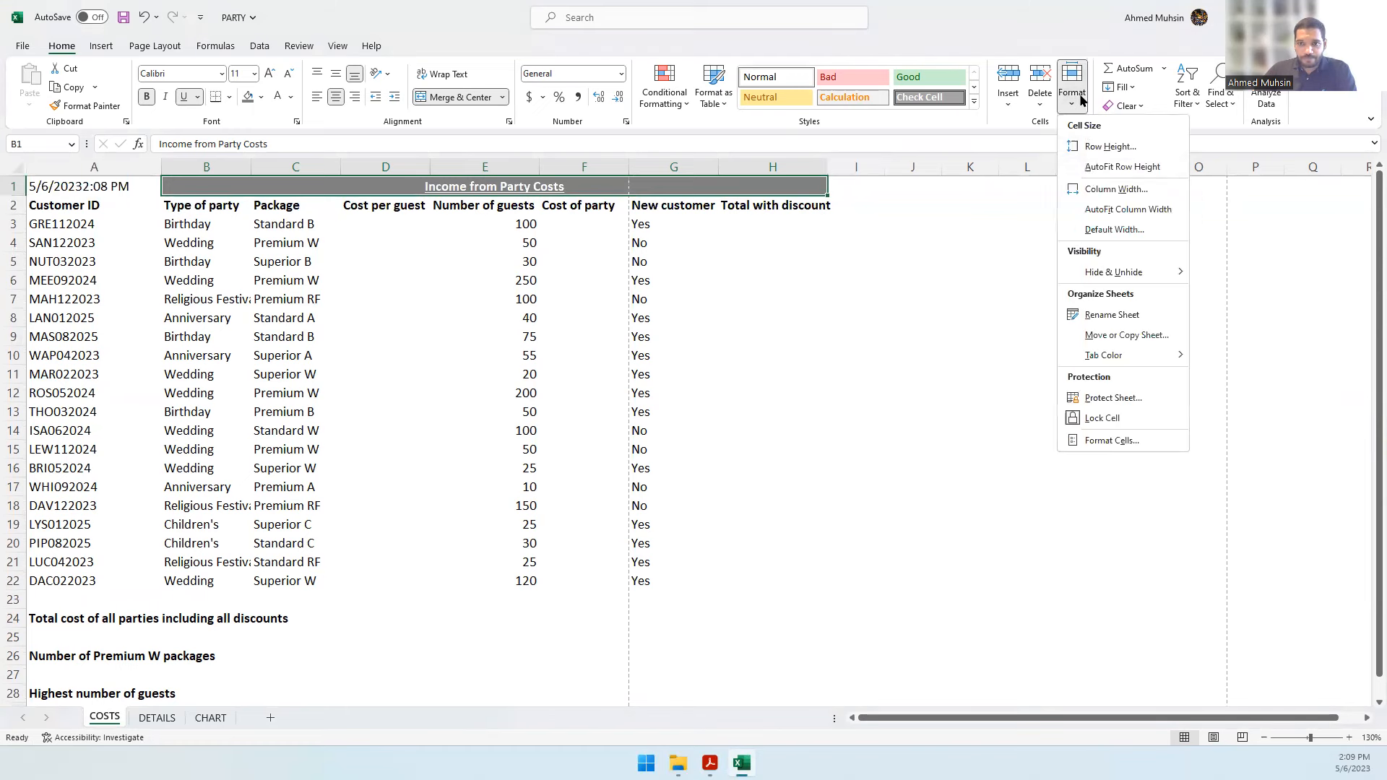
click(1109, 147)
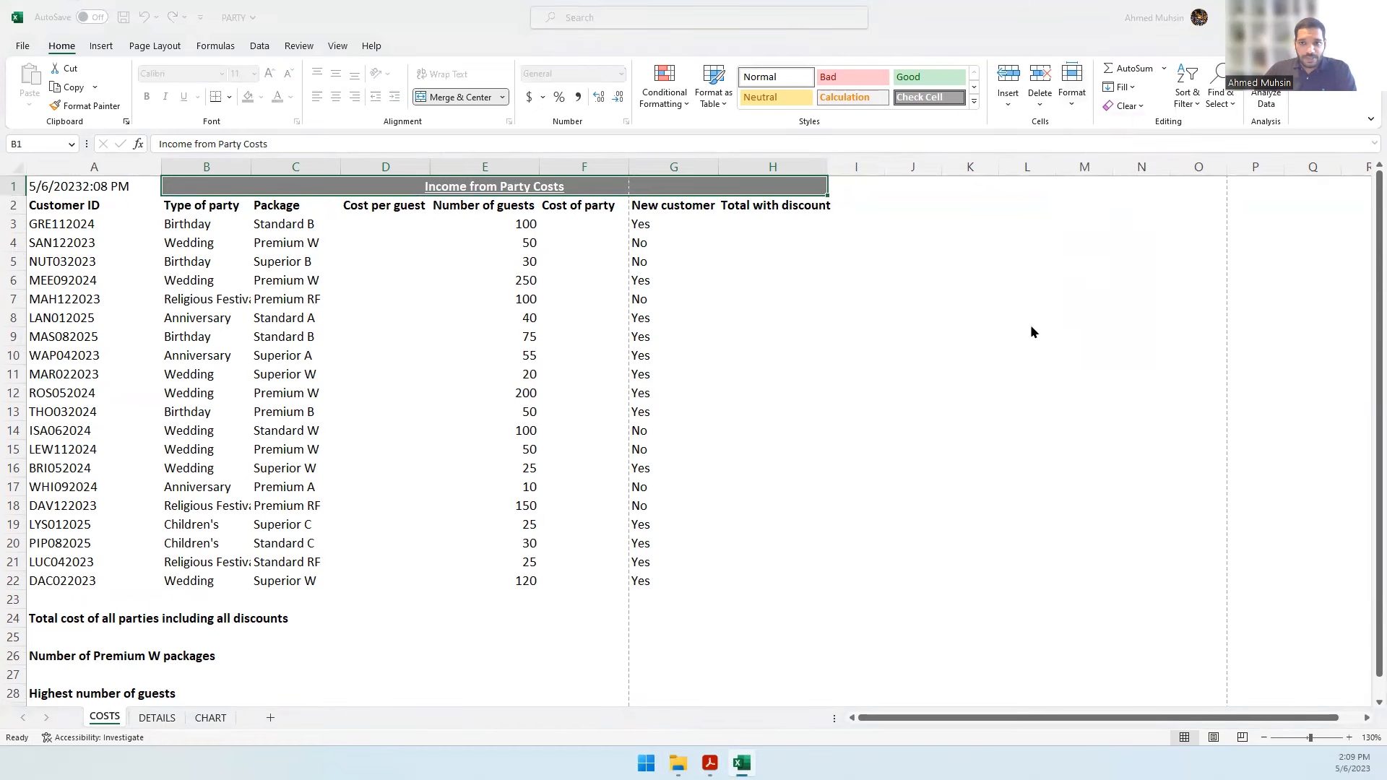
text(28)
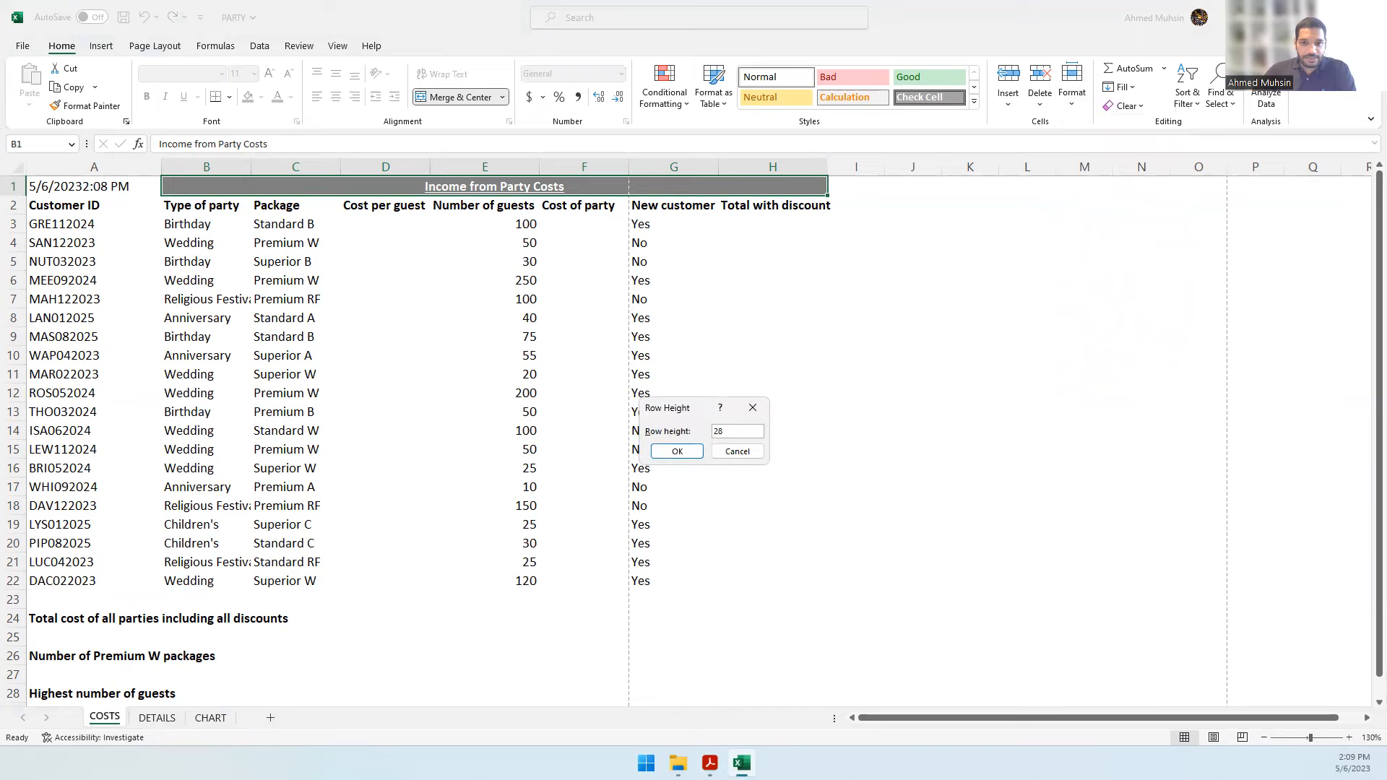
key(Return)
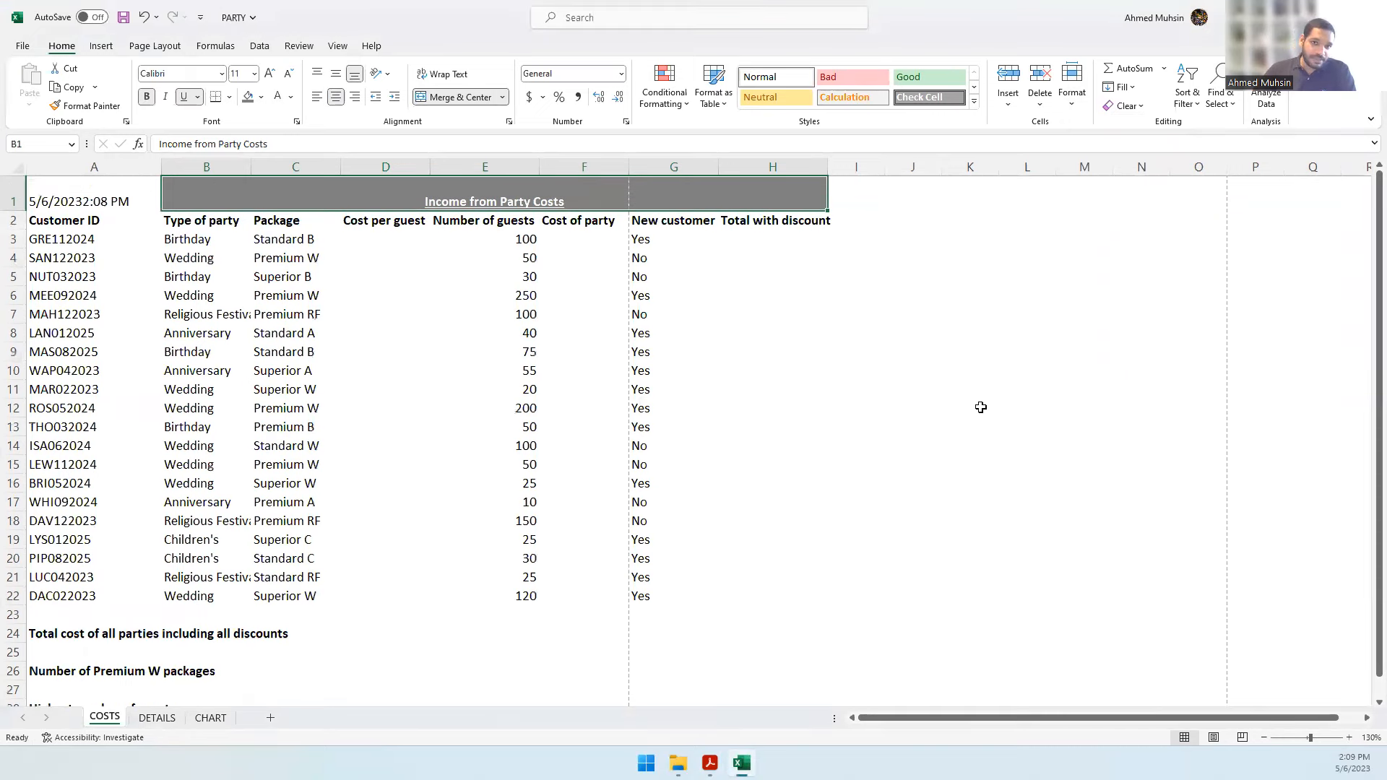
- Check the text alignment requirement in the question paper and centre the heading in B1 vertically
key(alt+Tab)
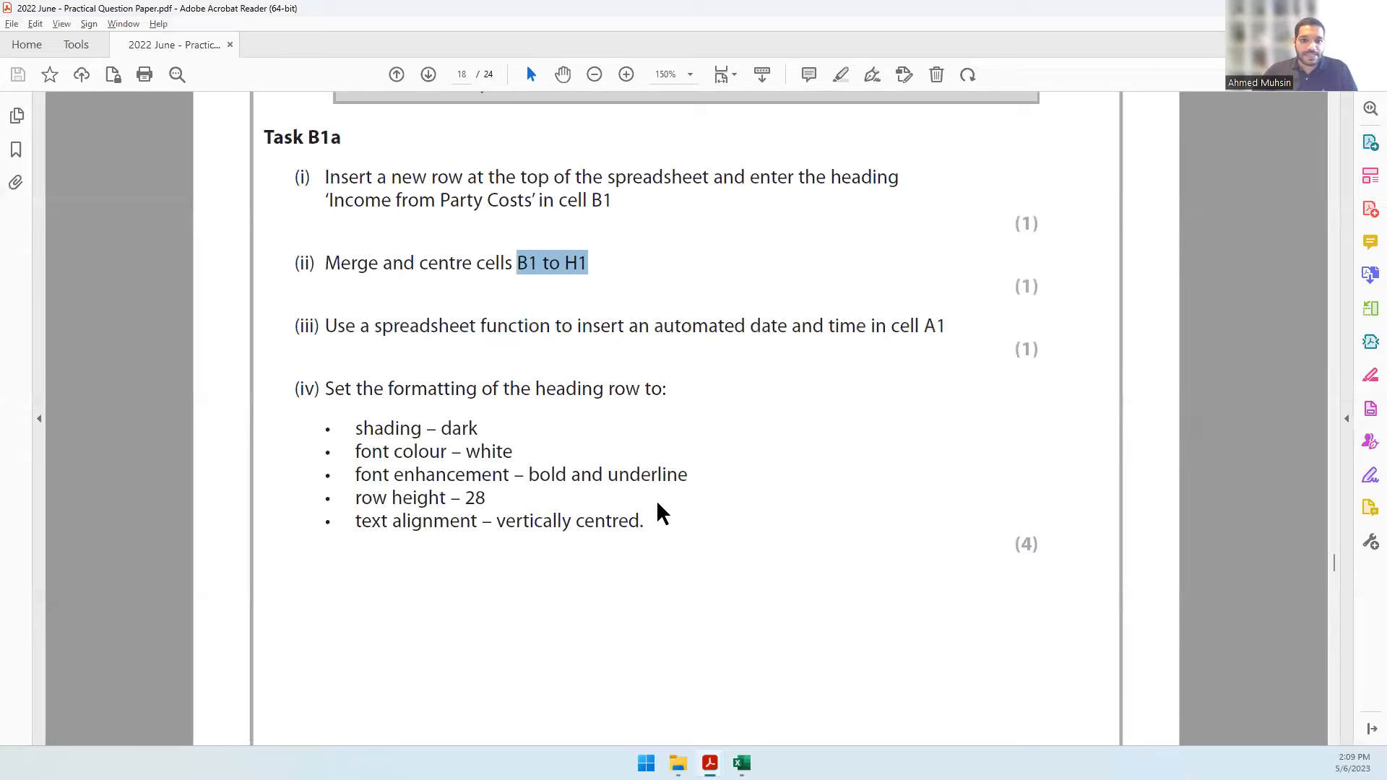
key(alt+Tab)
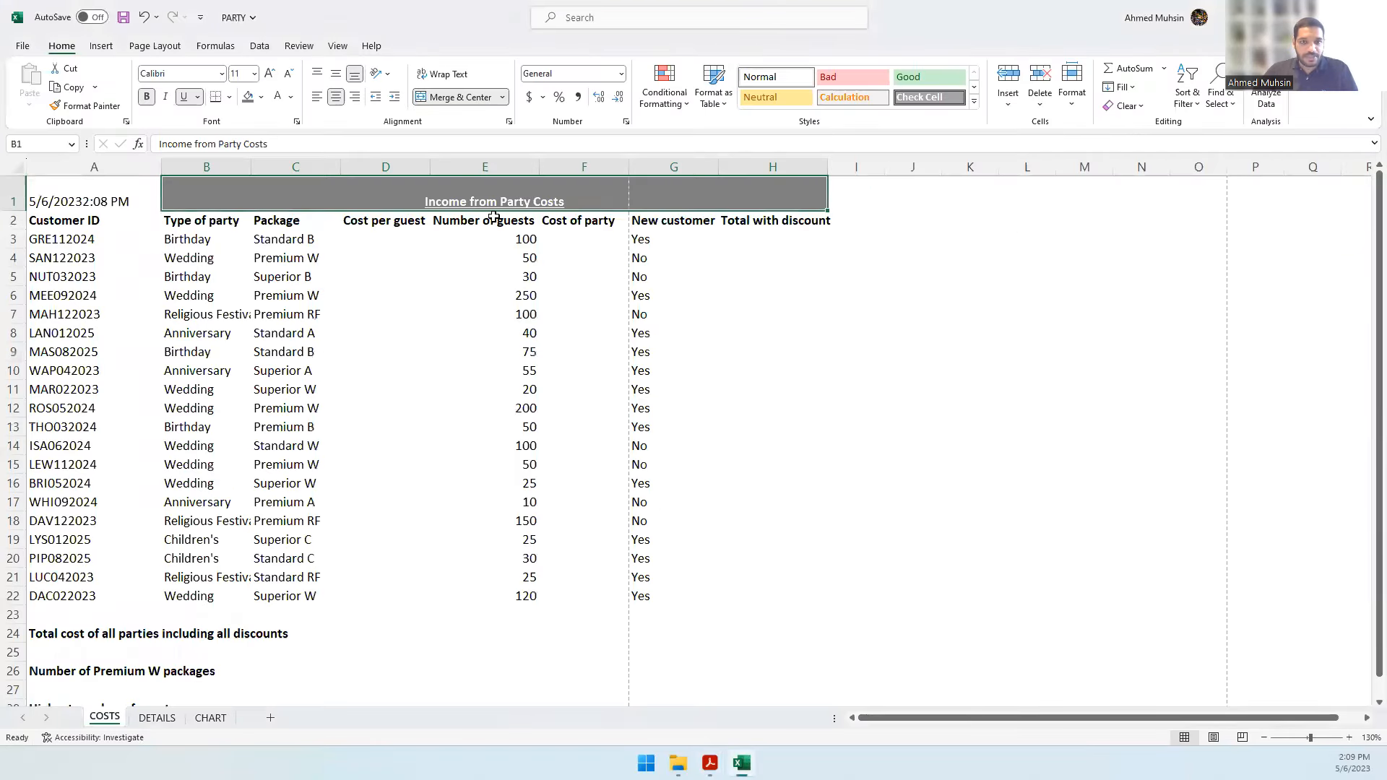
click(336, 75)
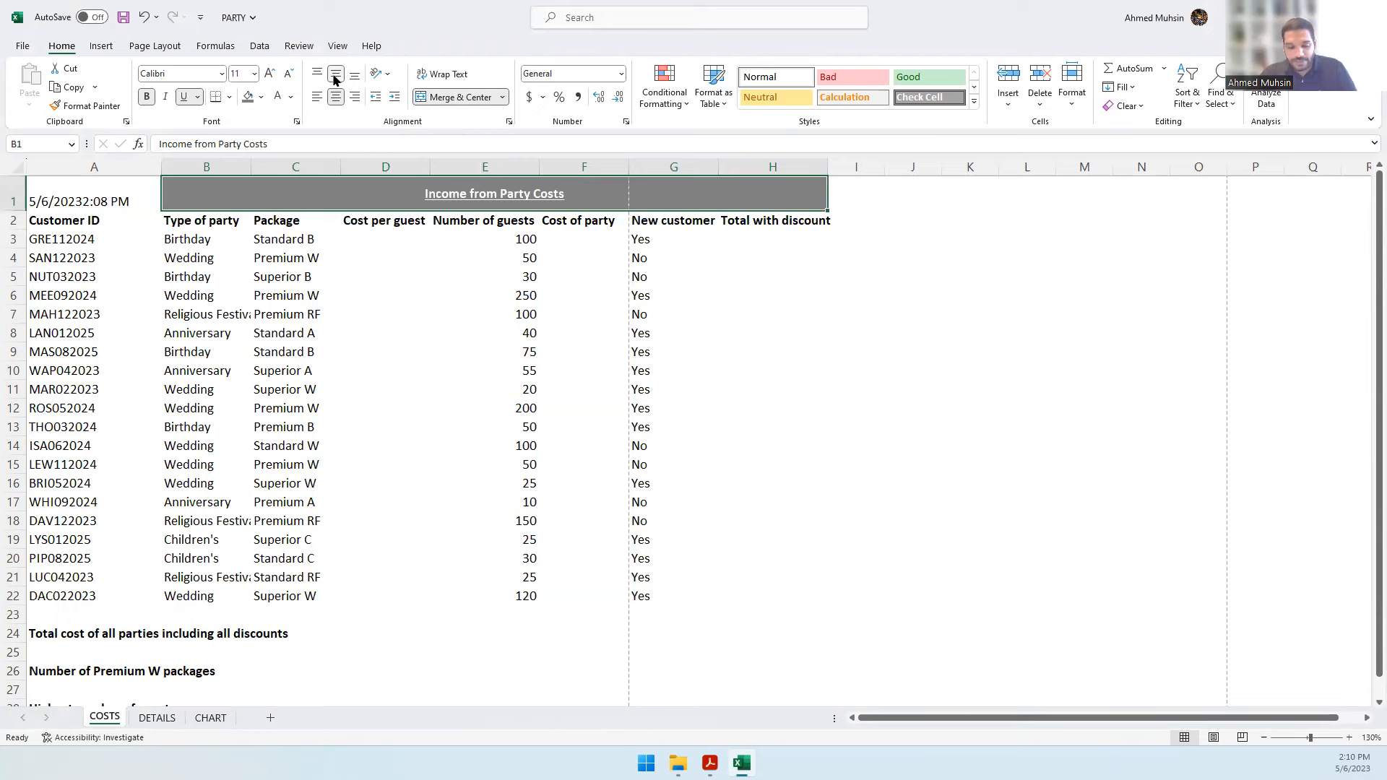
- Read the Task B1b introduction and part (i) in the question paper, on displaying Cost per guest with one spreadsheet function
key(alt+Tab)
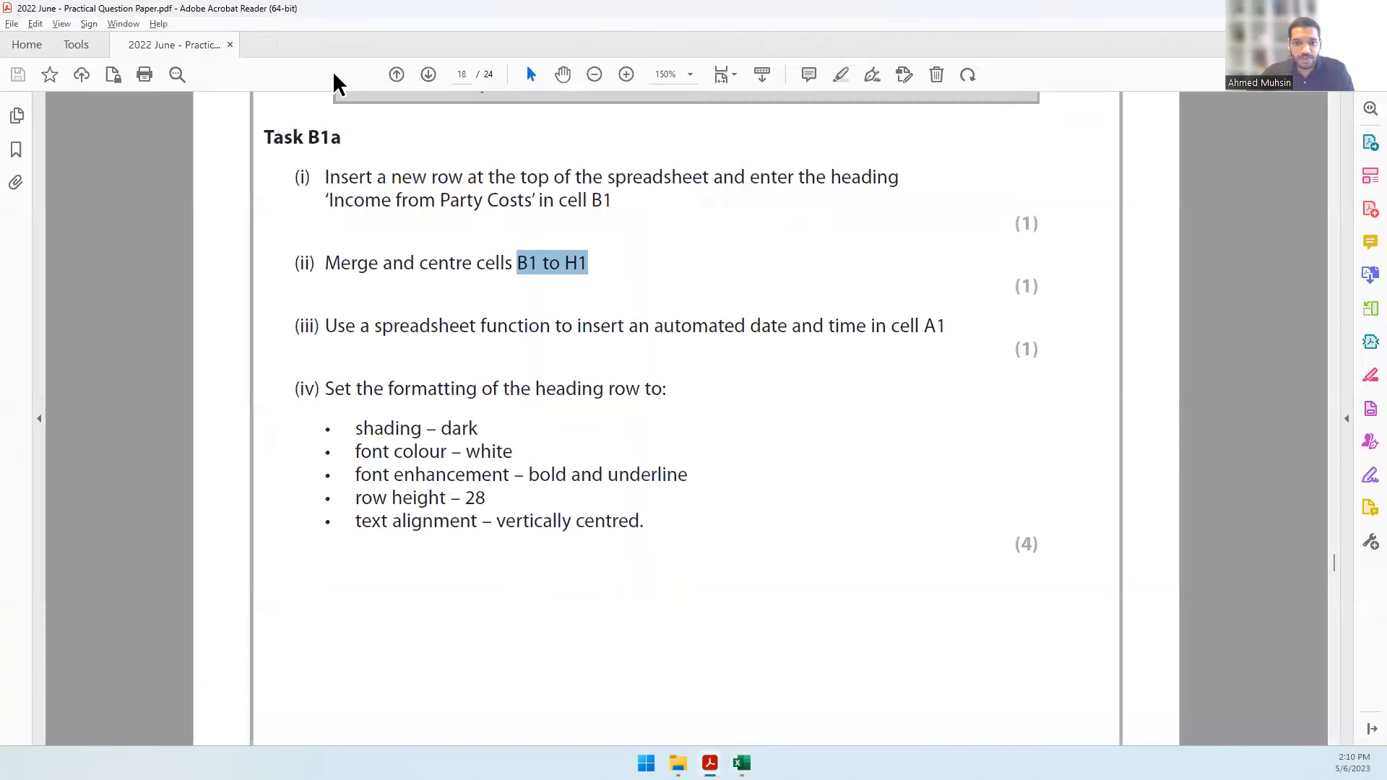
scroll(474, 393, down, 10)
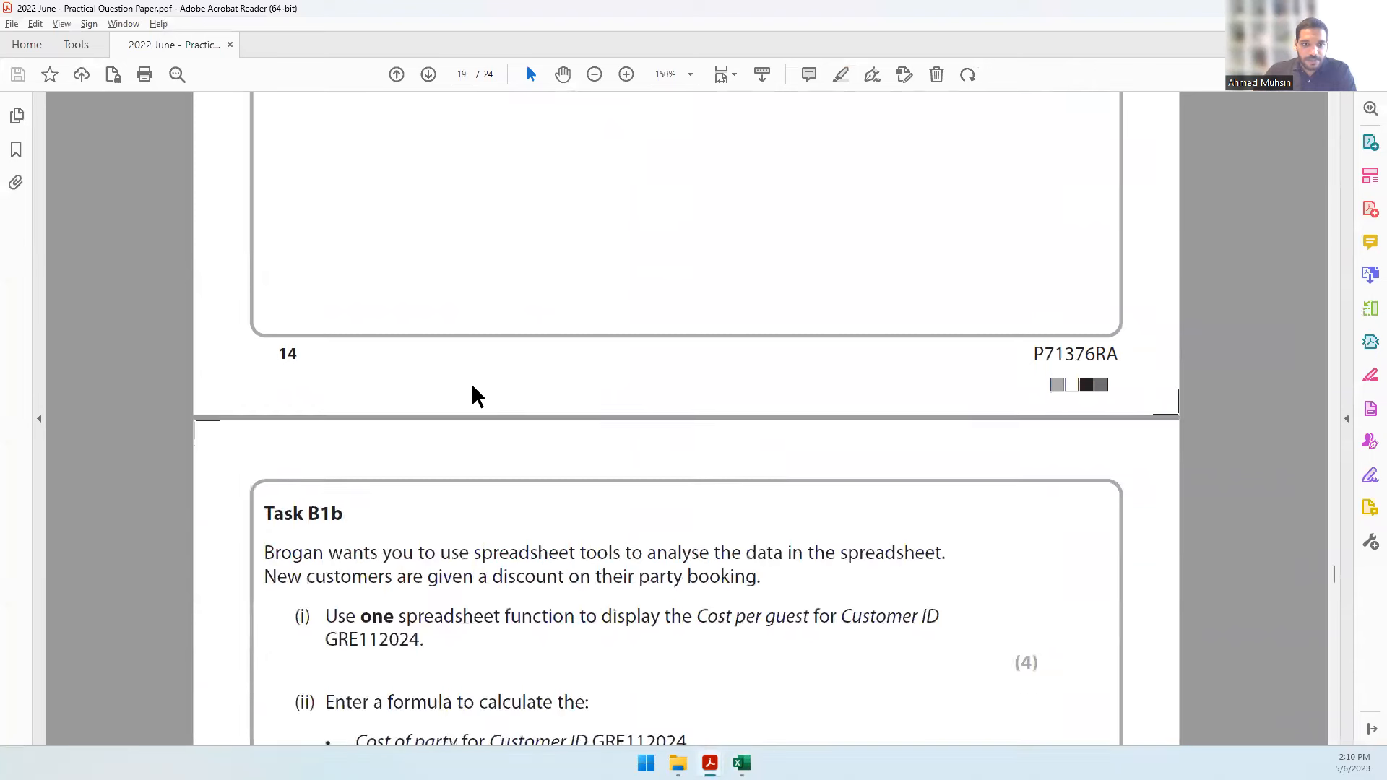
drag(283, 340, 356, 347)
click(361, 372)
scroll(535, 457, down, 2)
scroll(538, 457, down, 1)
drag(365, 148, 932, 157)
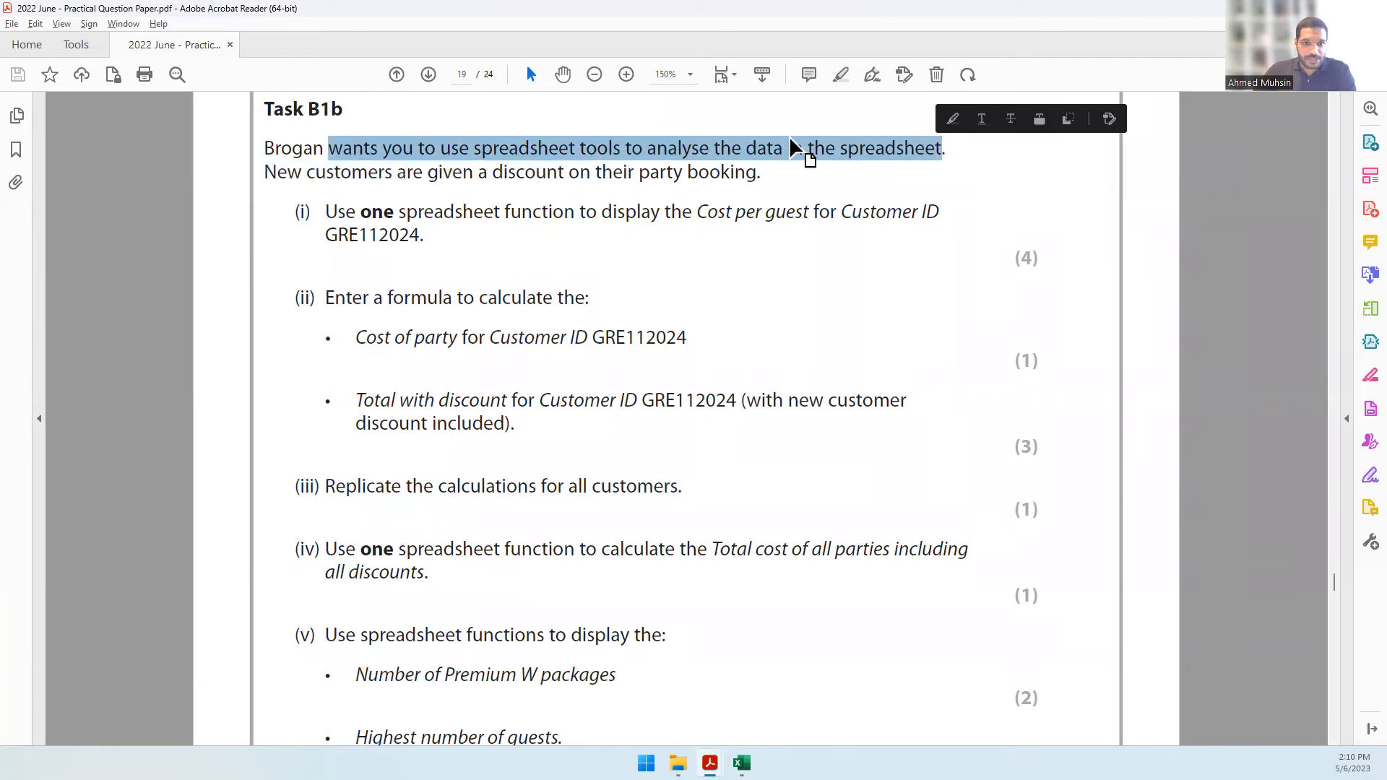
drag(352, 174, 767, 177)
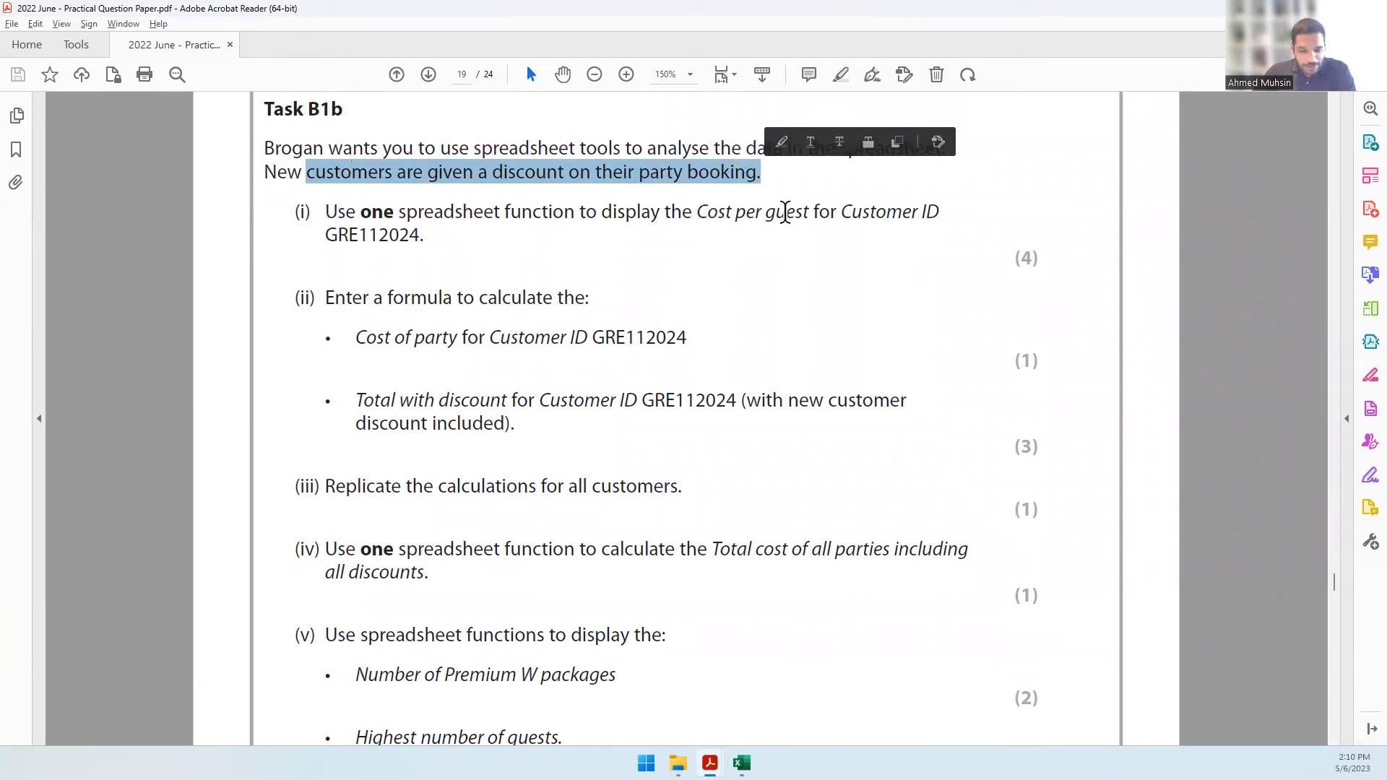
double_click(377, 211)
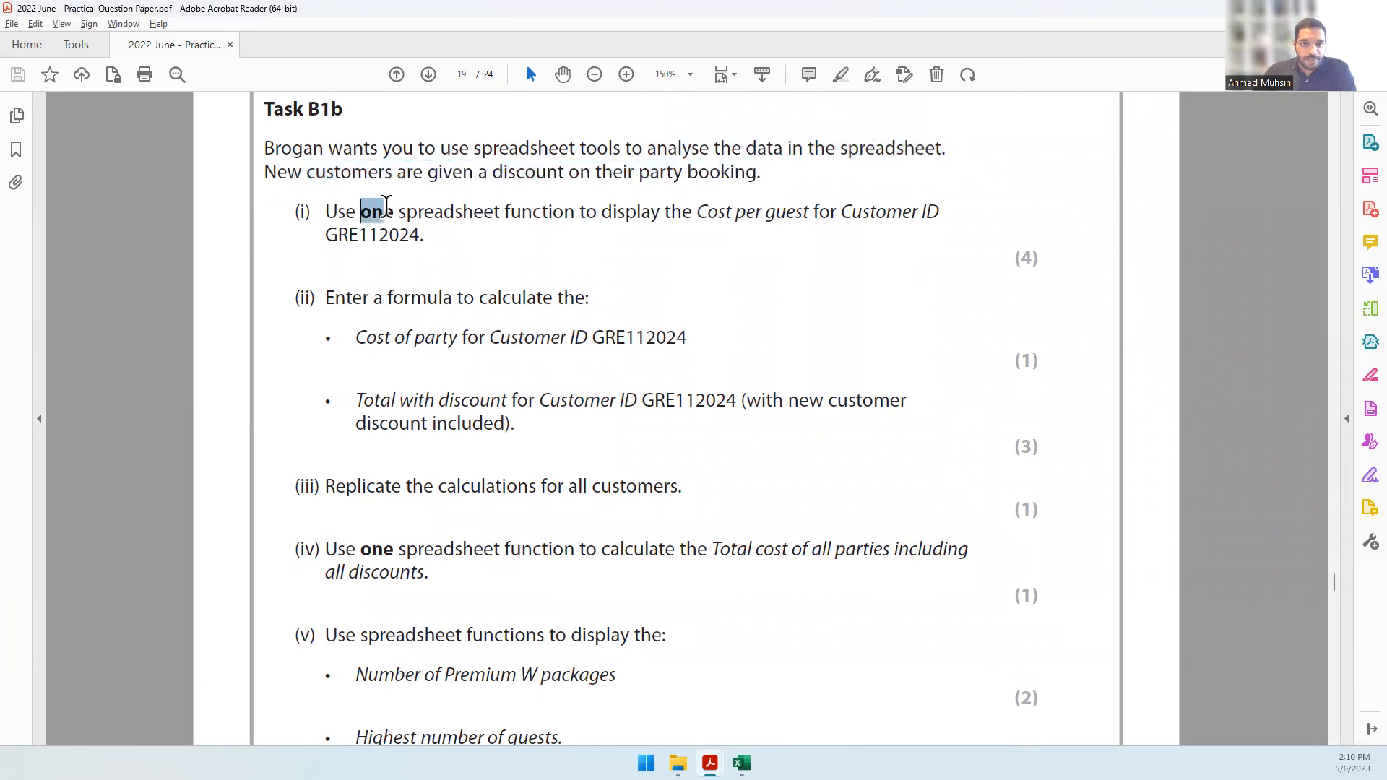
drag(665, 212, 937, 213)
drag(296, 211, 383, 235)
double_click(365, 234)
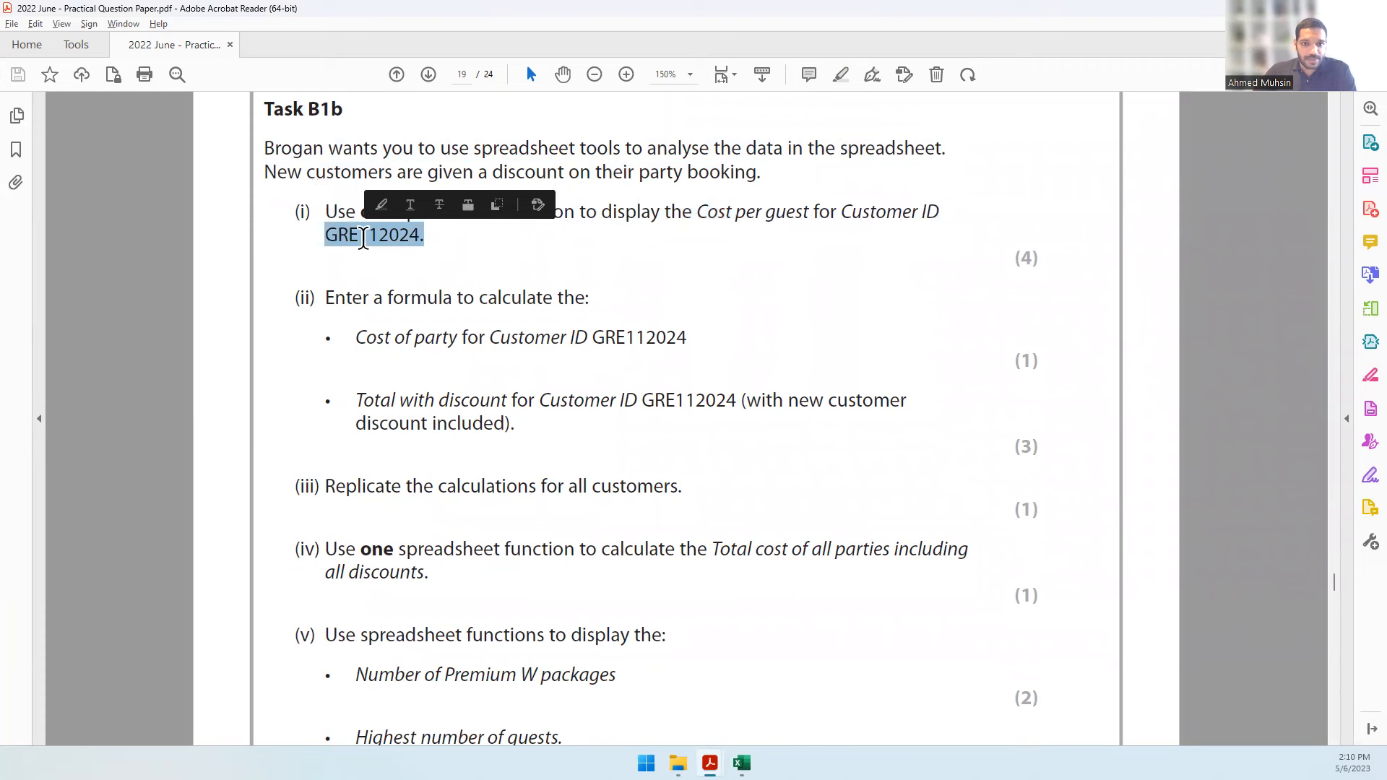
- Switch to the PARTY workbook and examine the first customer's party type, package, cost per guest and number of guests on the COSTS sheet
click(663, 338)
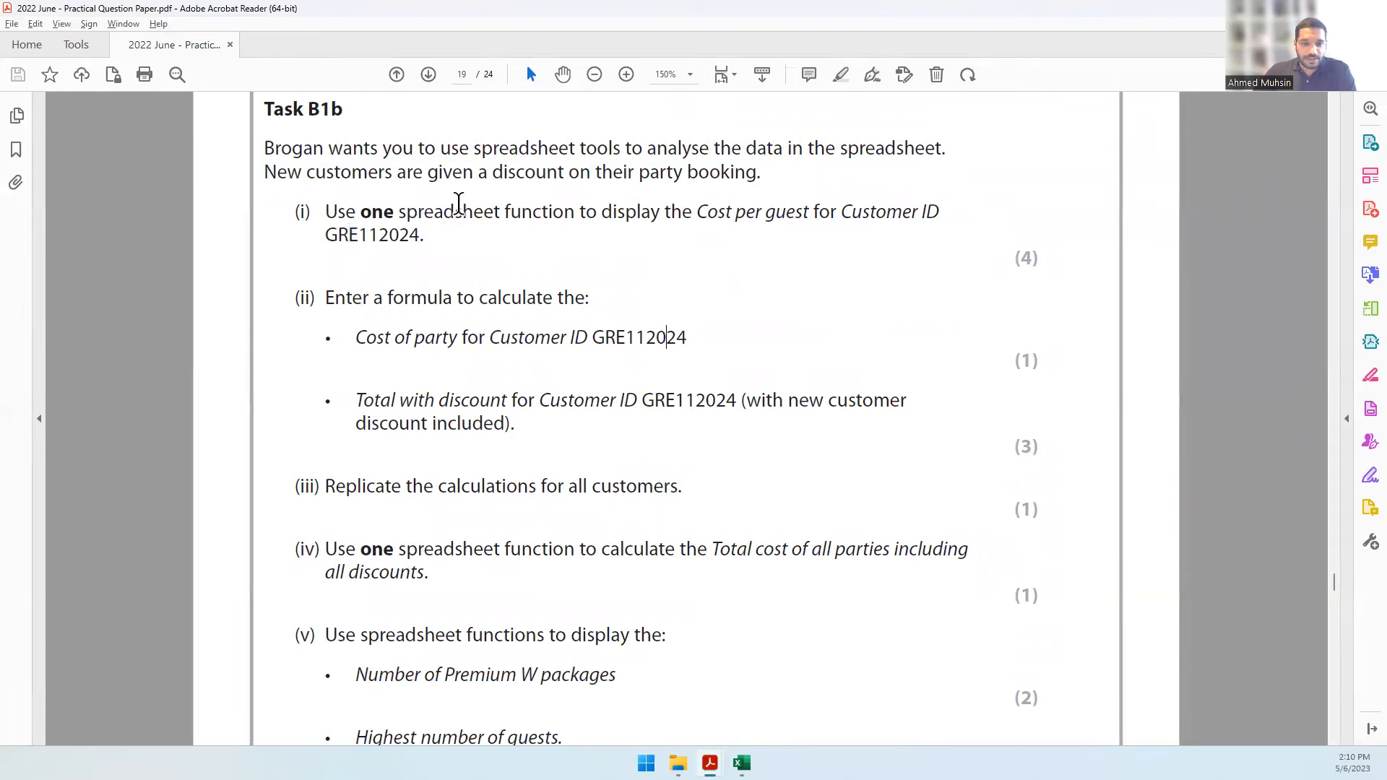
click(725, 216)
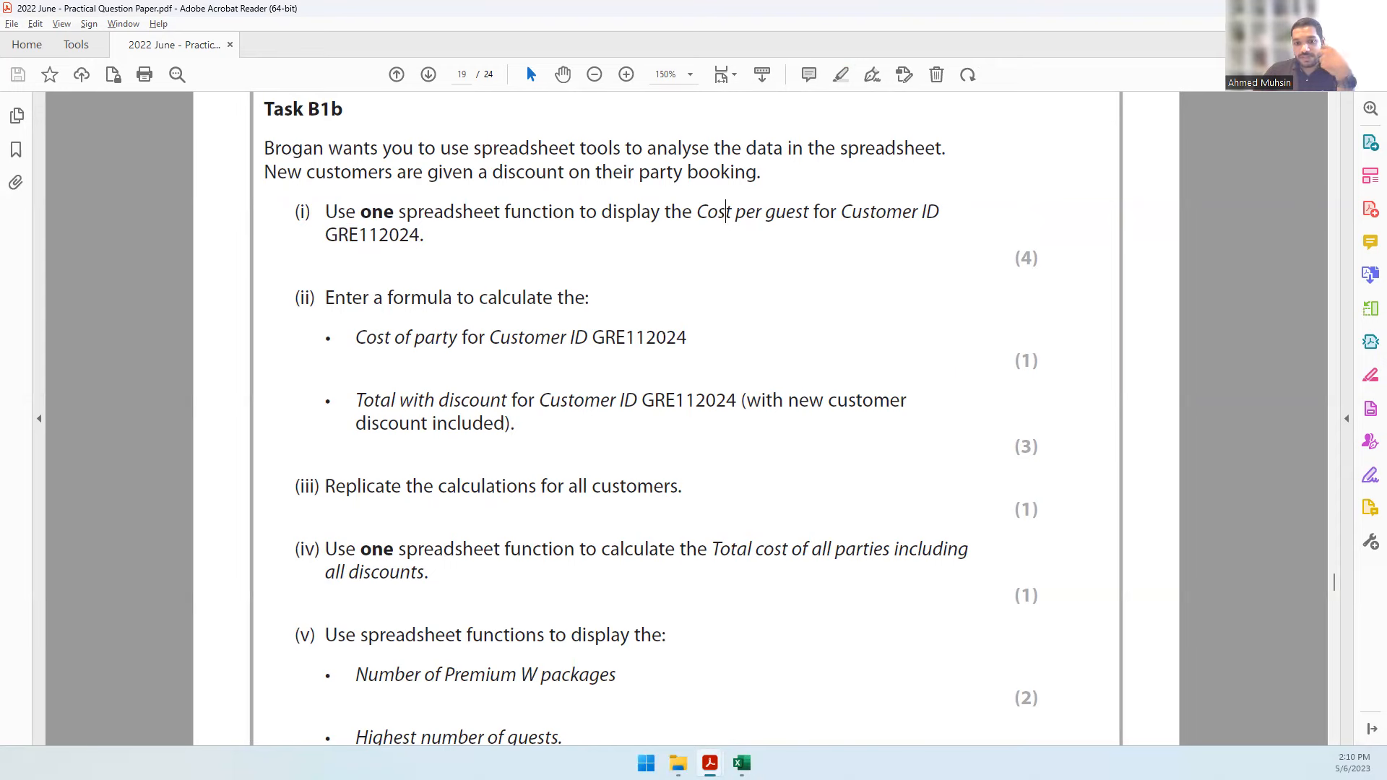
key(alt+Tab)
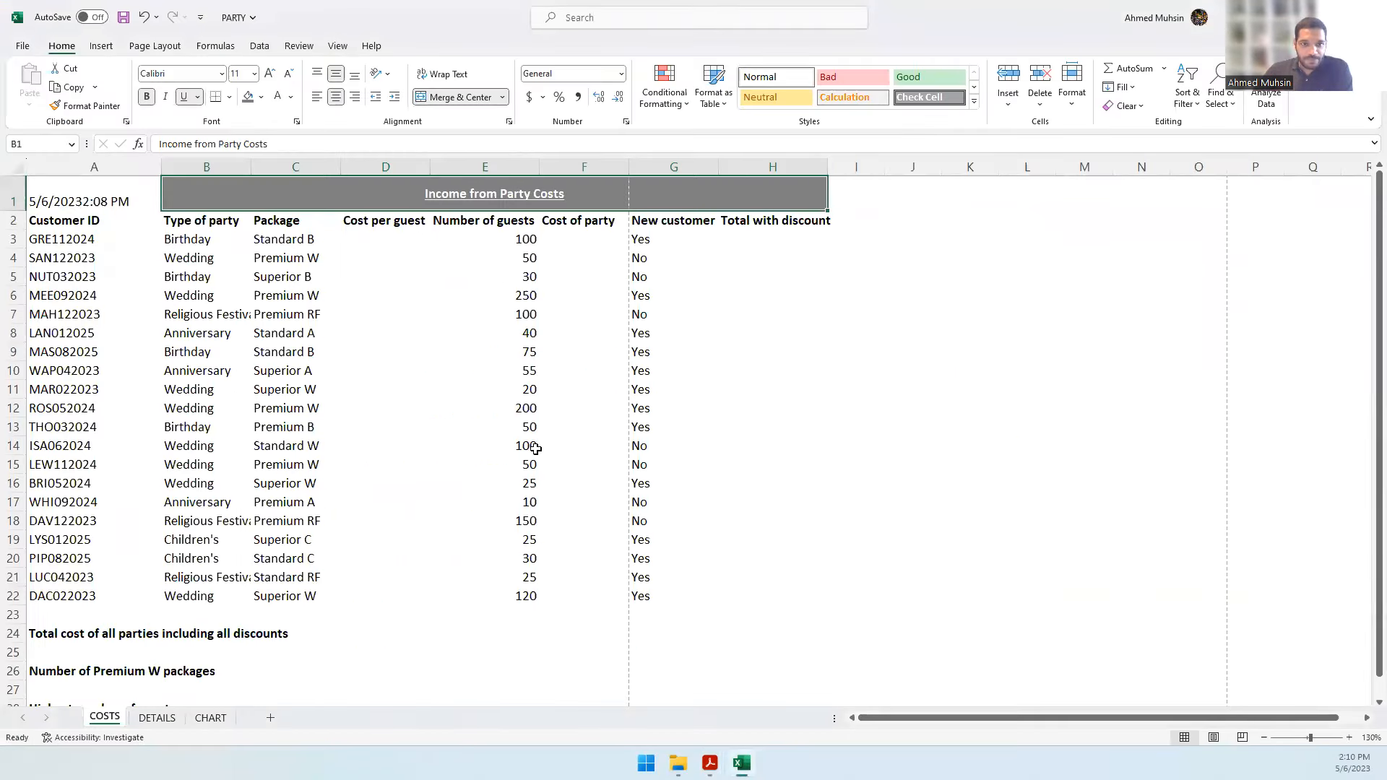
click(94, 241)
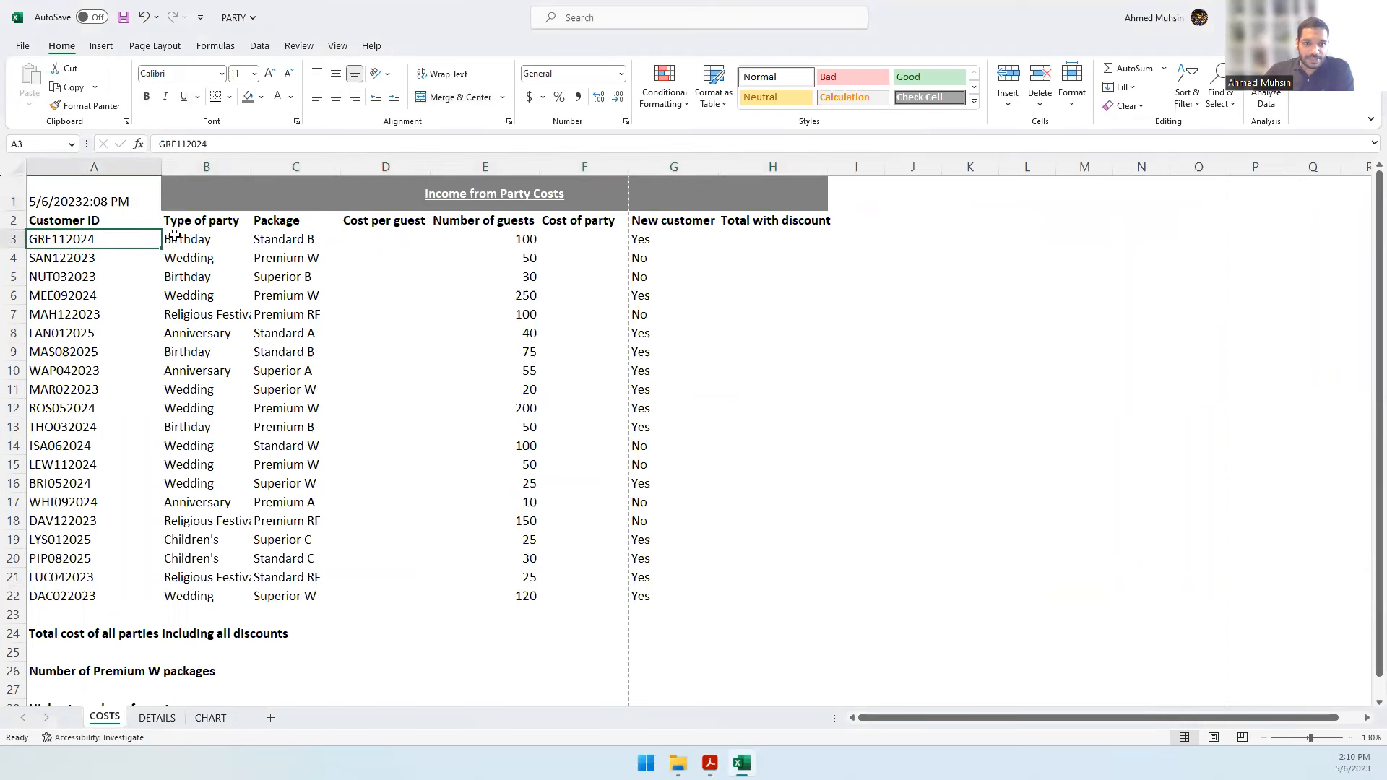
click(390, 239)
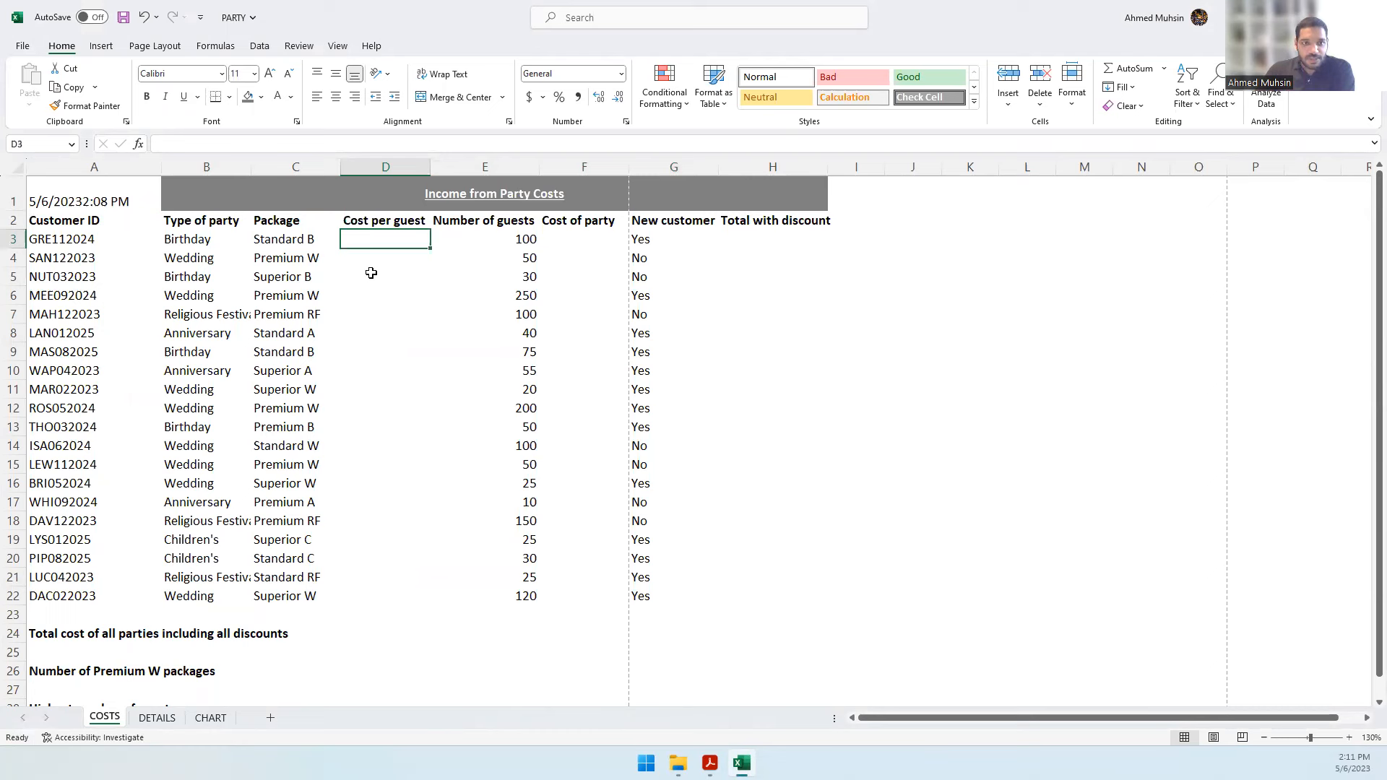
click(91, 240)
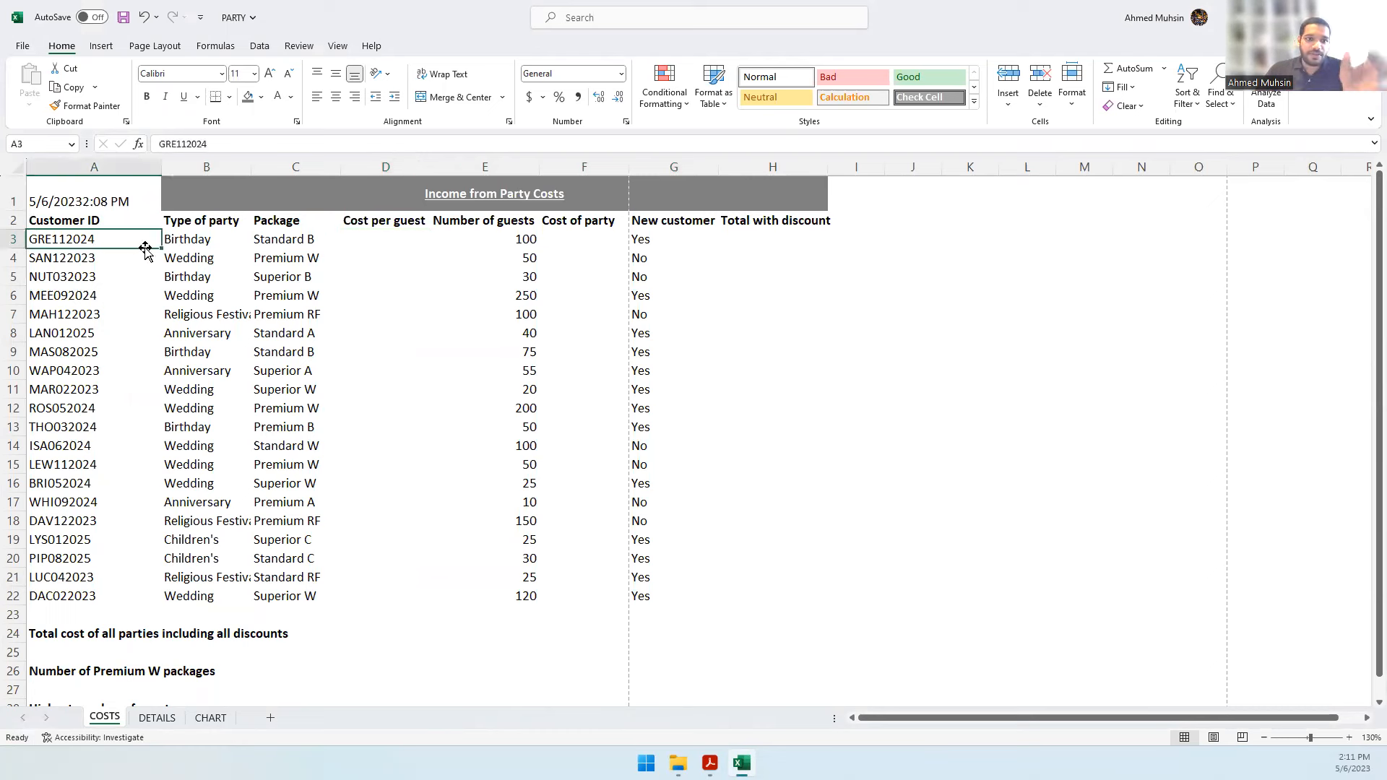
click(192, 236)
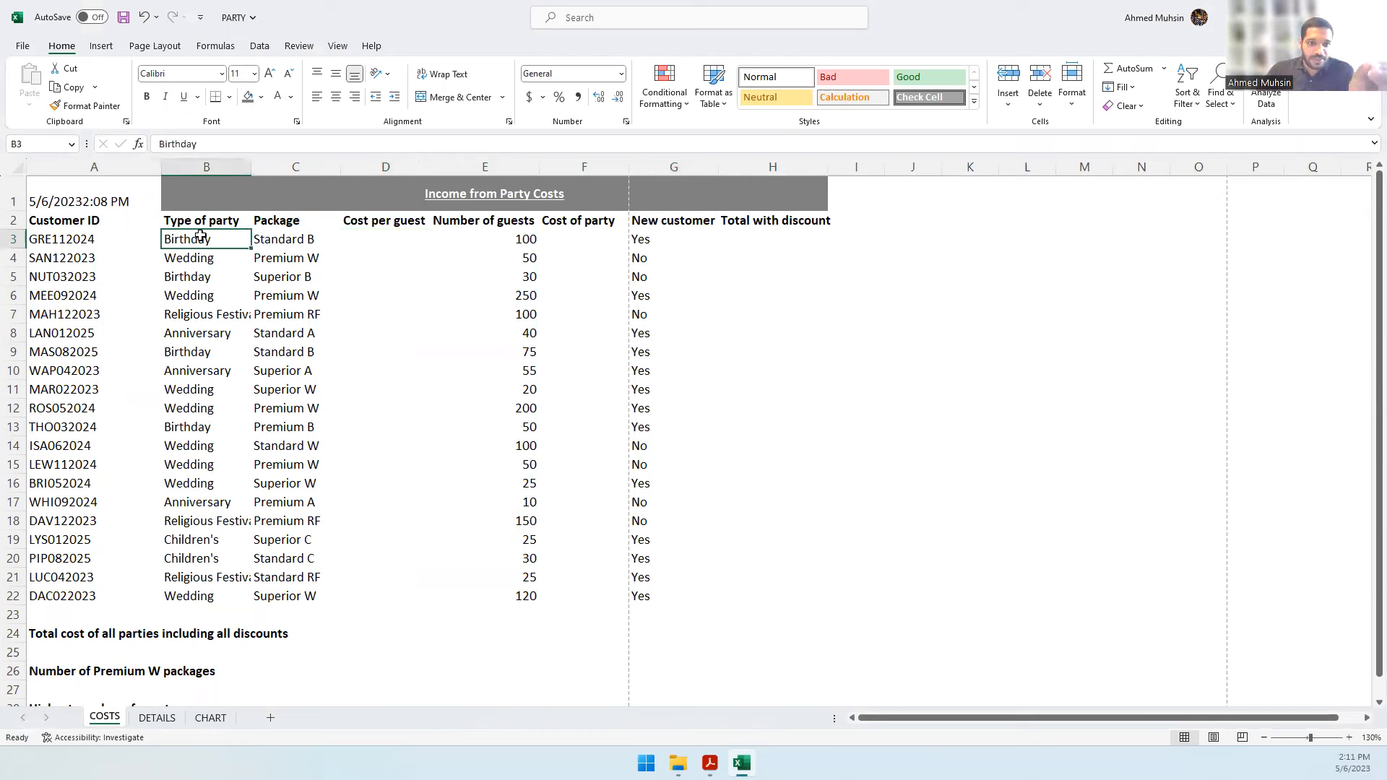
click(315, 239)
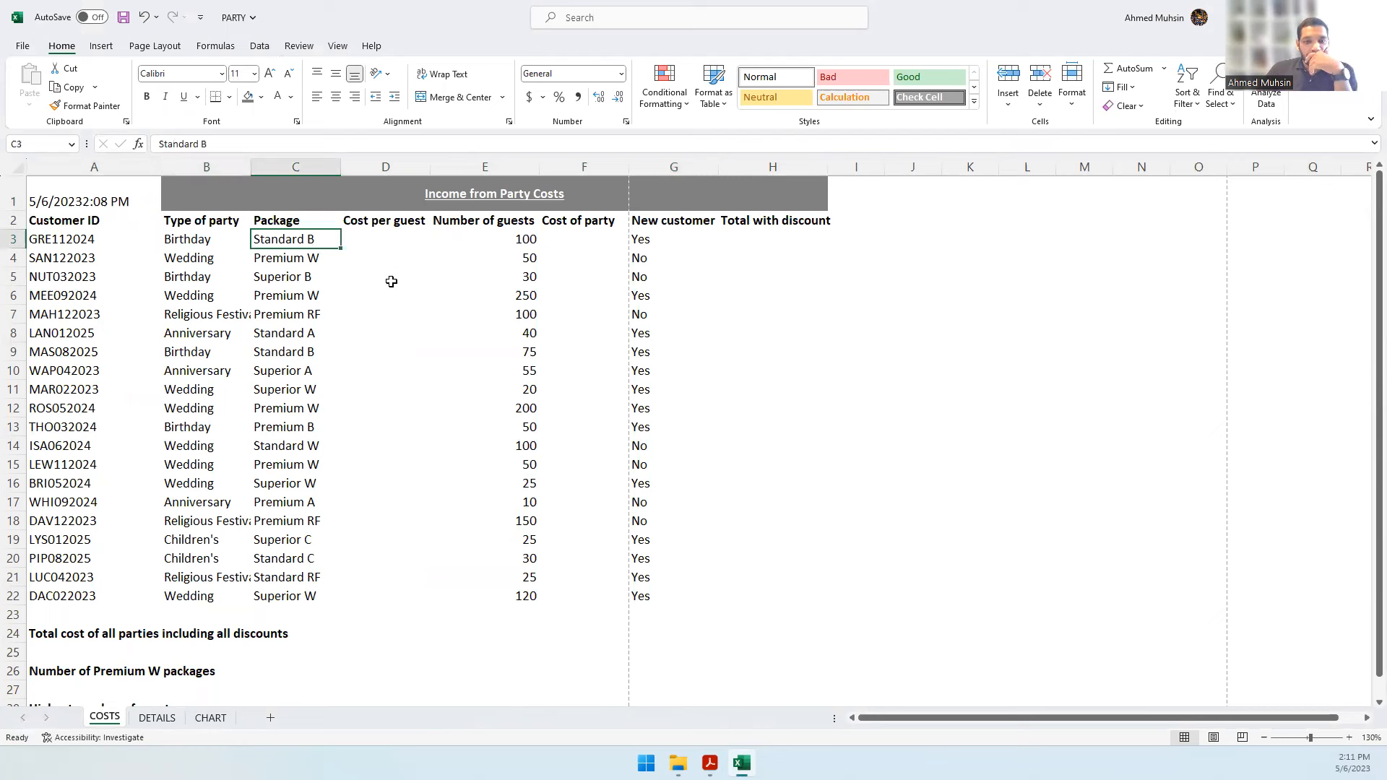
click(396, 239)
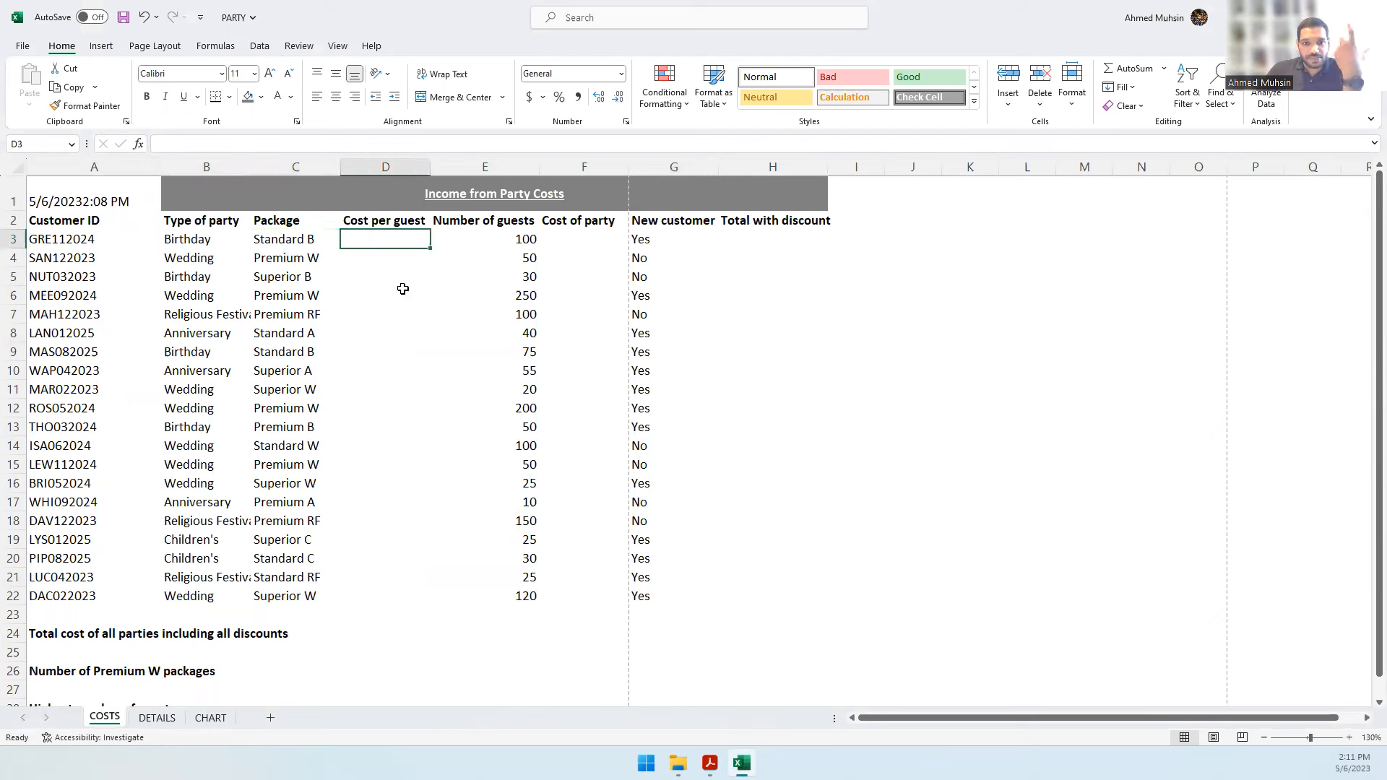
click(532, 244)
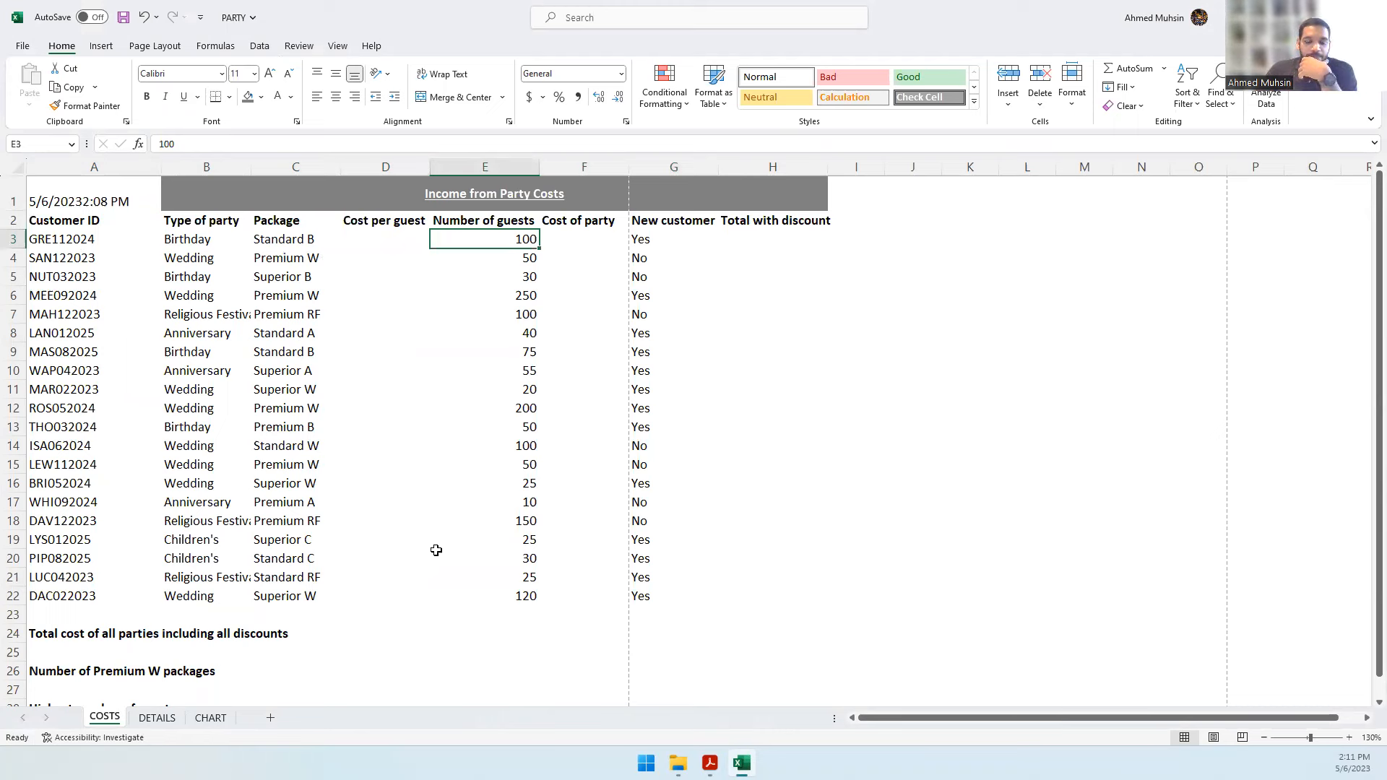
- Examine the package names and their prices per guest in columns A and B of the DETAILS sheet at a readable size
click(170, 717)
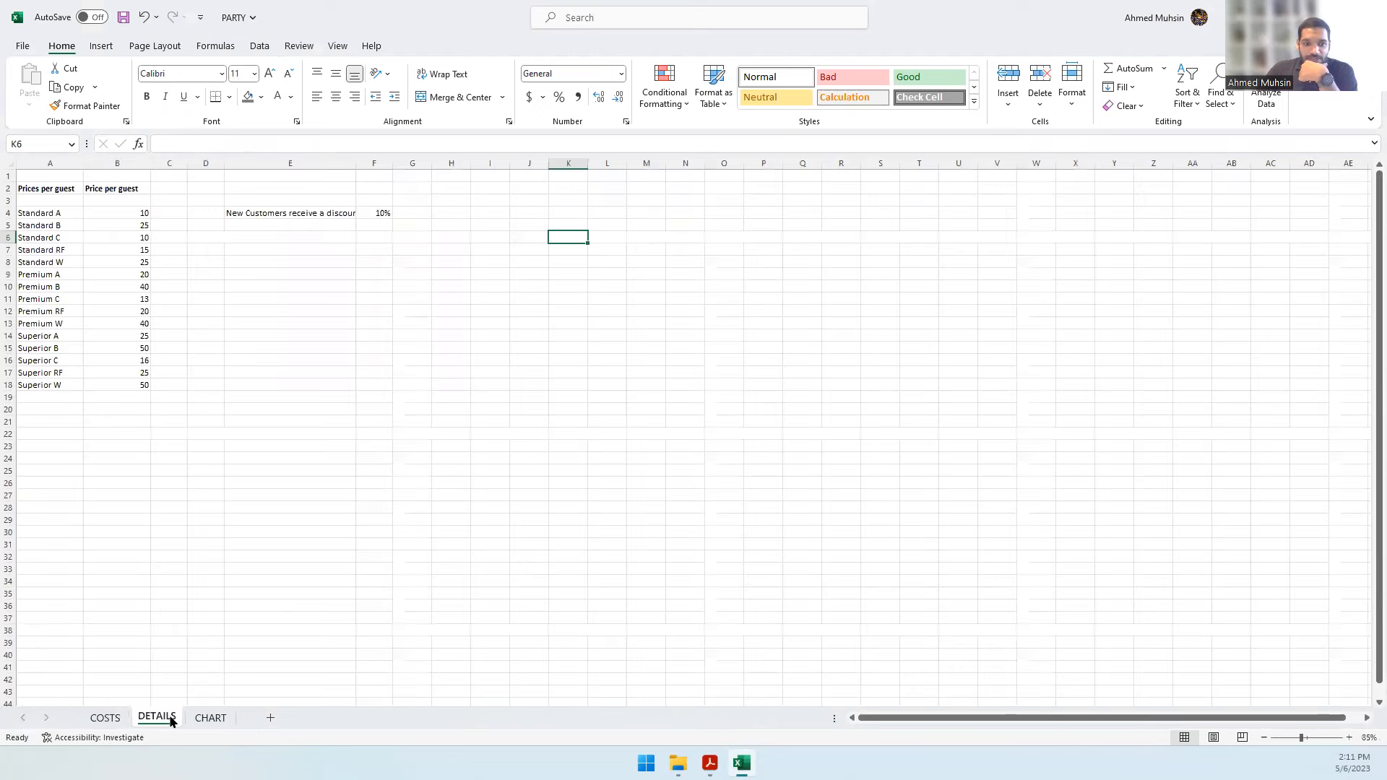
click(1349, 738)
click(1349, 737)
click(1349, 737)
click(1349, 737)
click(1350, 737)
click(1349, 738)
click(1350, 737)
click(1349, 737)
click(1349, 738)
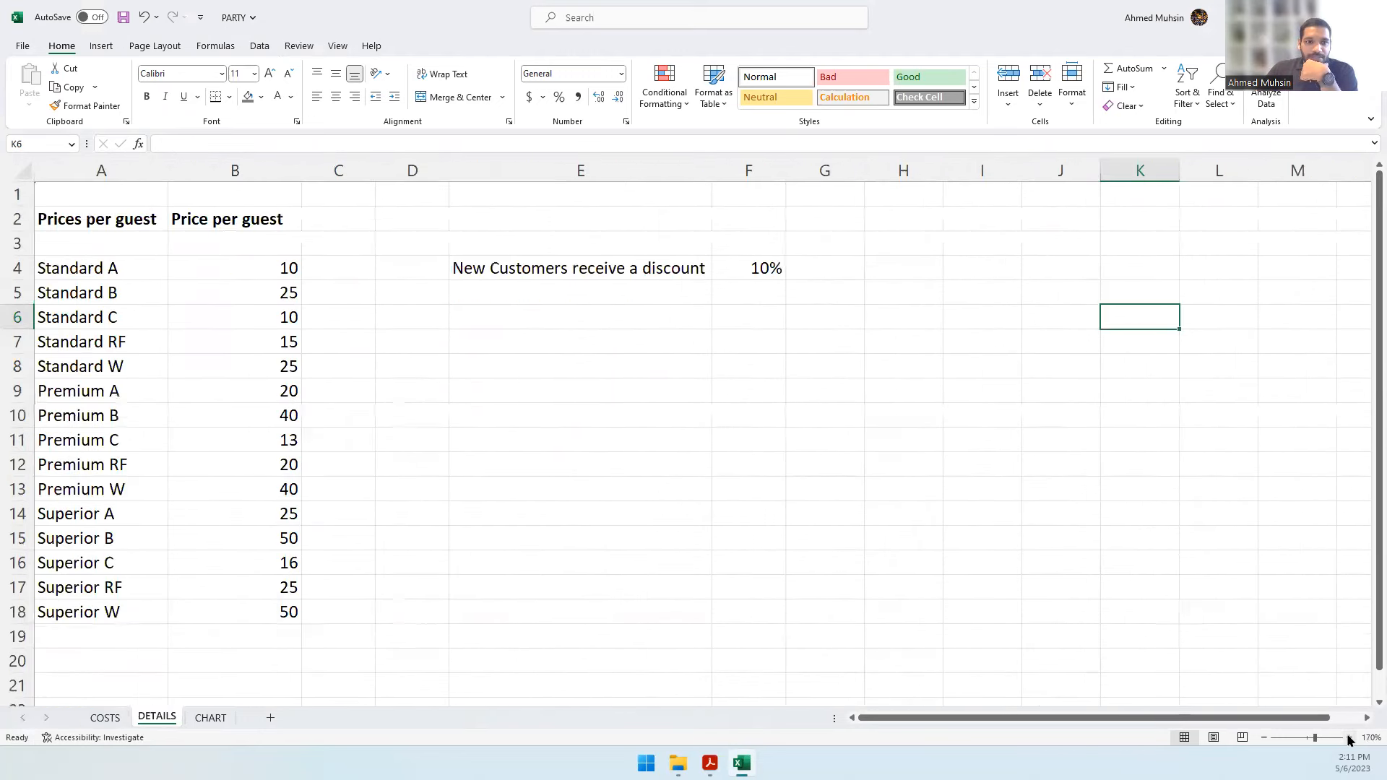
click(1349, 738)
click(117, 273)
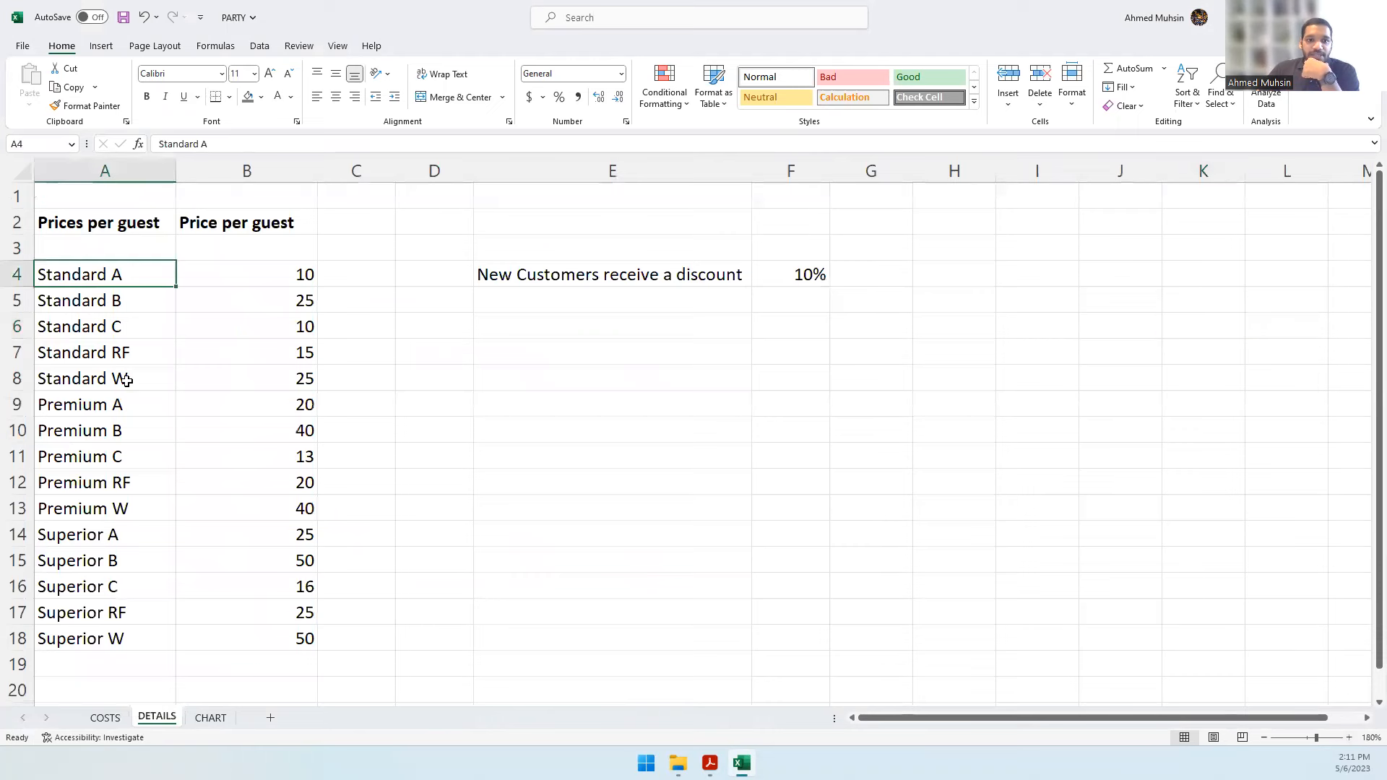
click(294, 276)
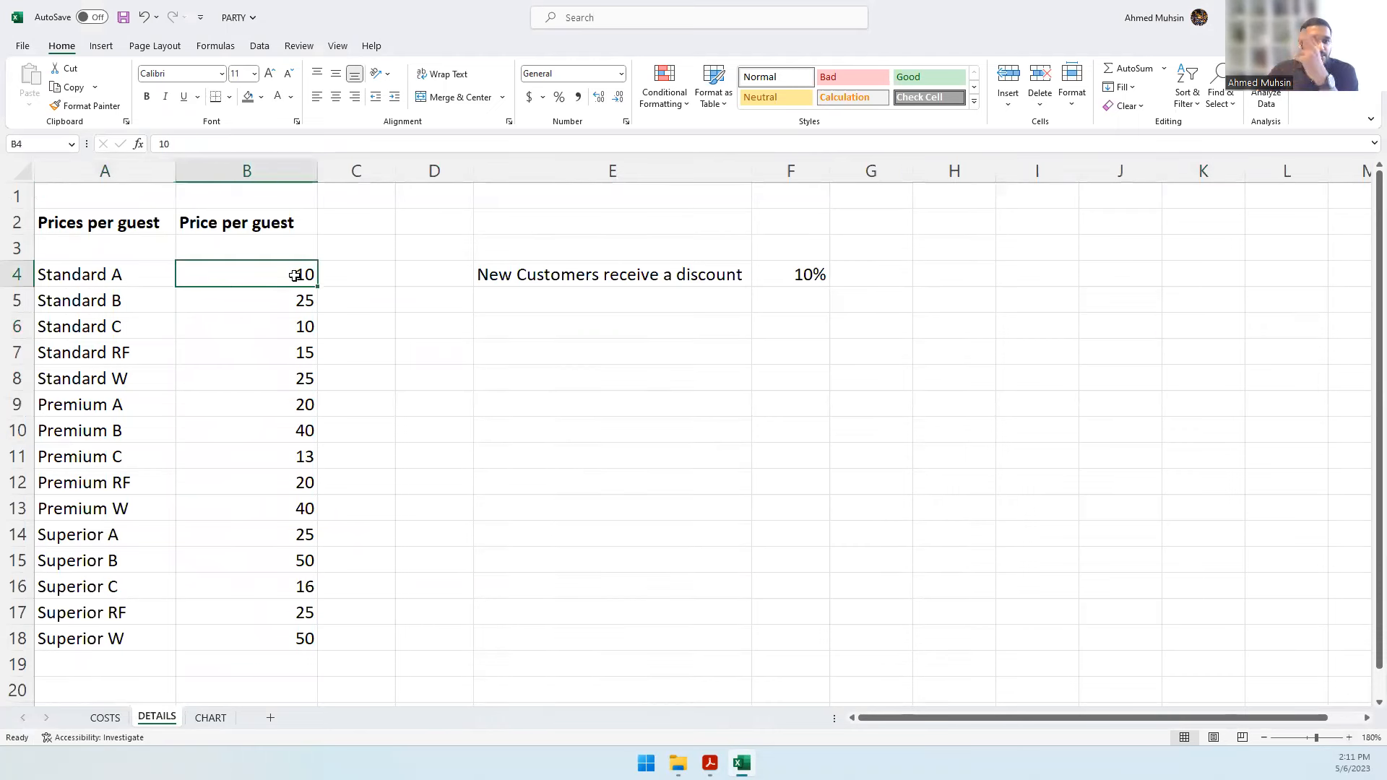
click(90, 300)
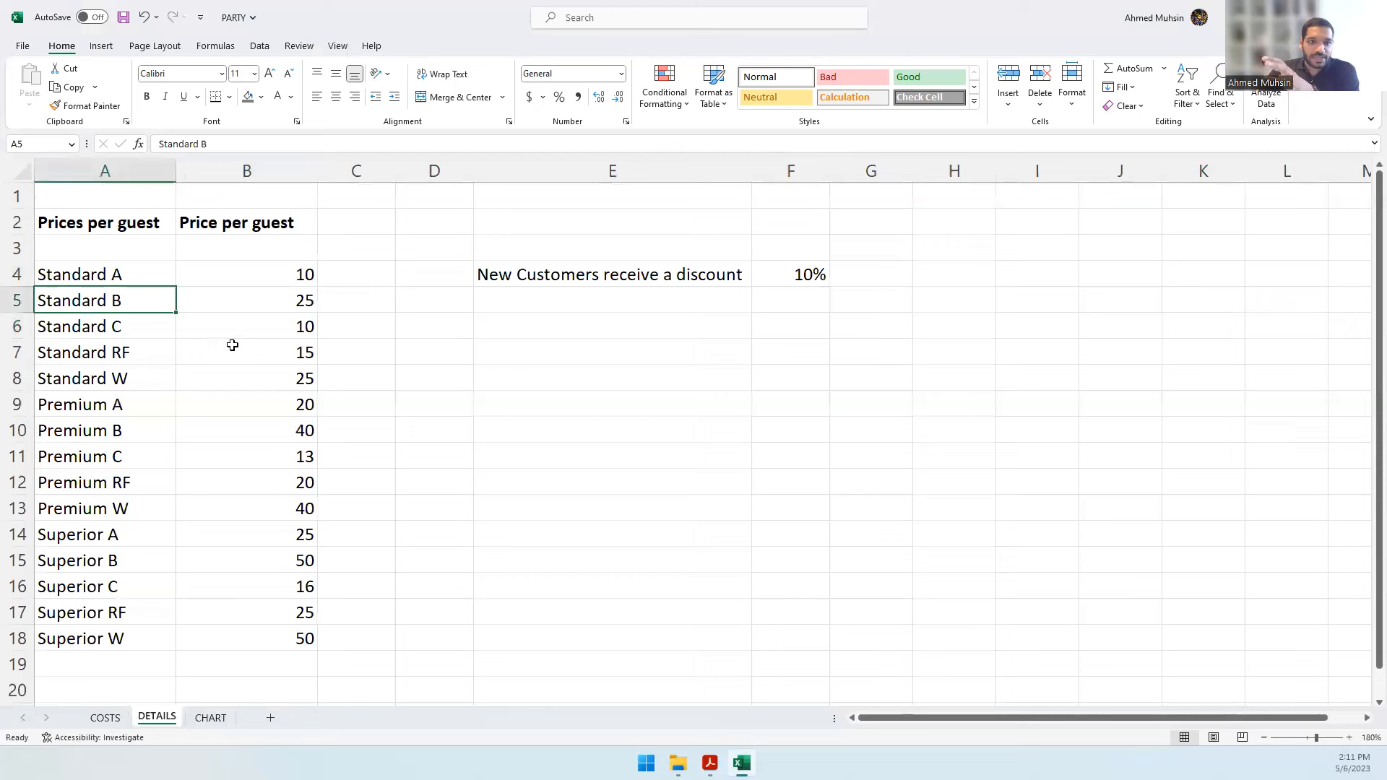
click(286, 296)
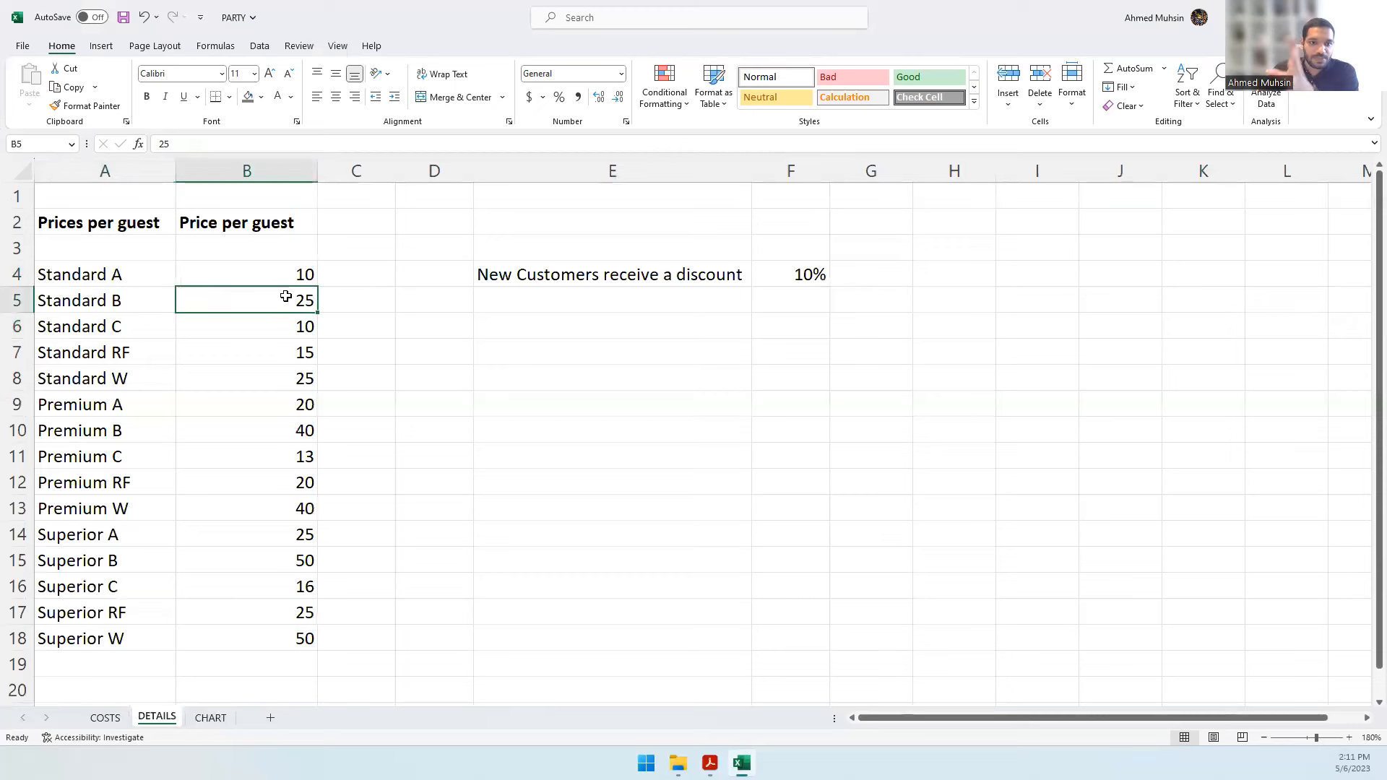
click(99, 341)
click(101, 329)
click(314, 327)
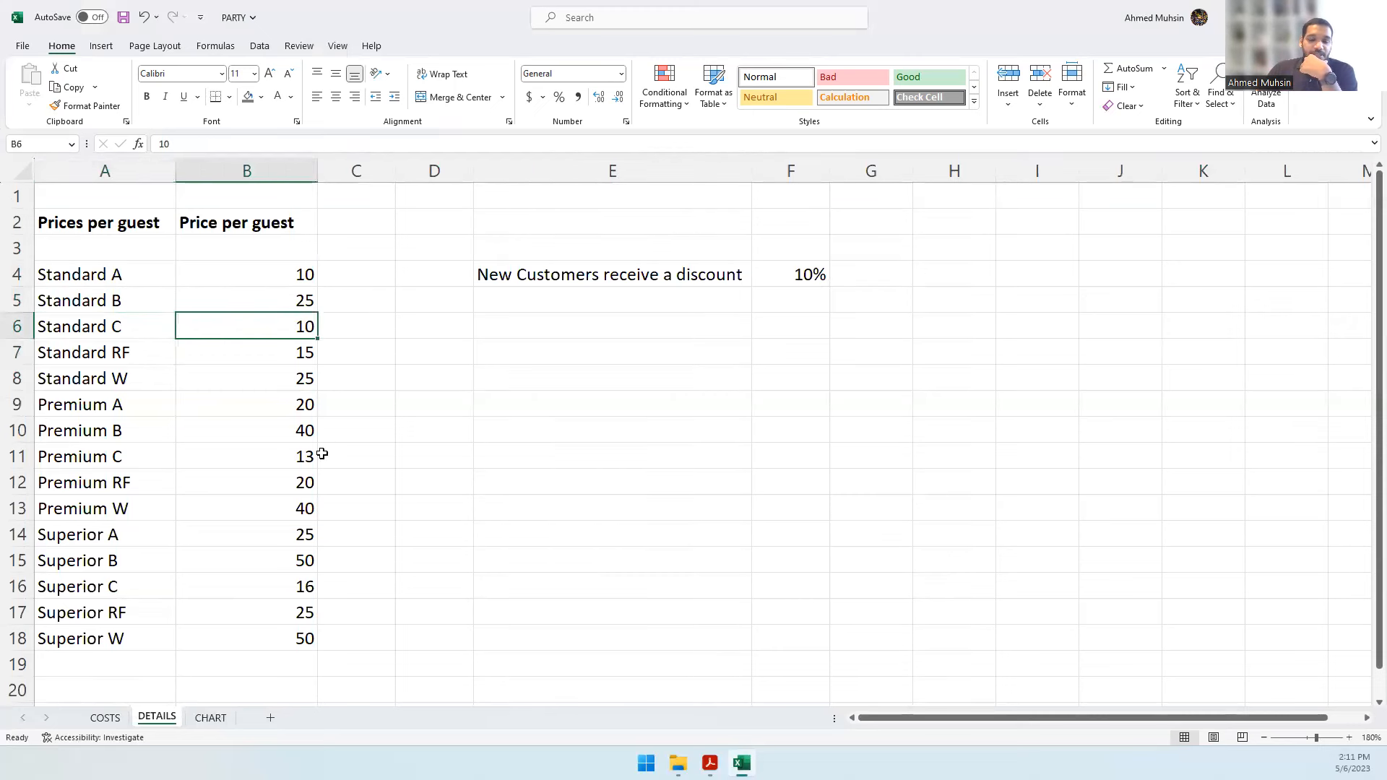
- Return to the COSTS sheet and insert the VLOOKUP function in Cost per guest cell D3
click(106, 719)
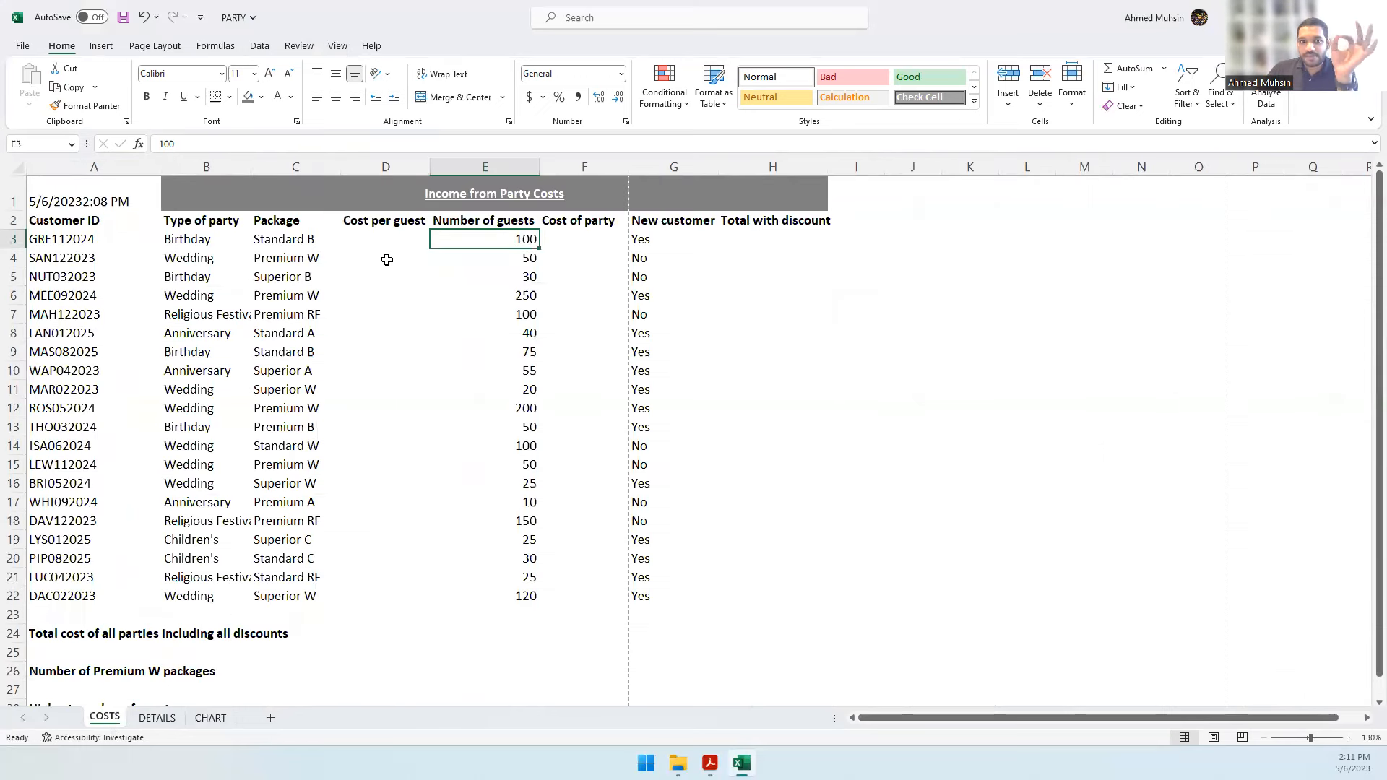
click(392, 236)
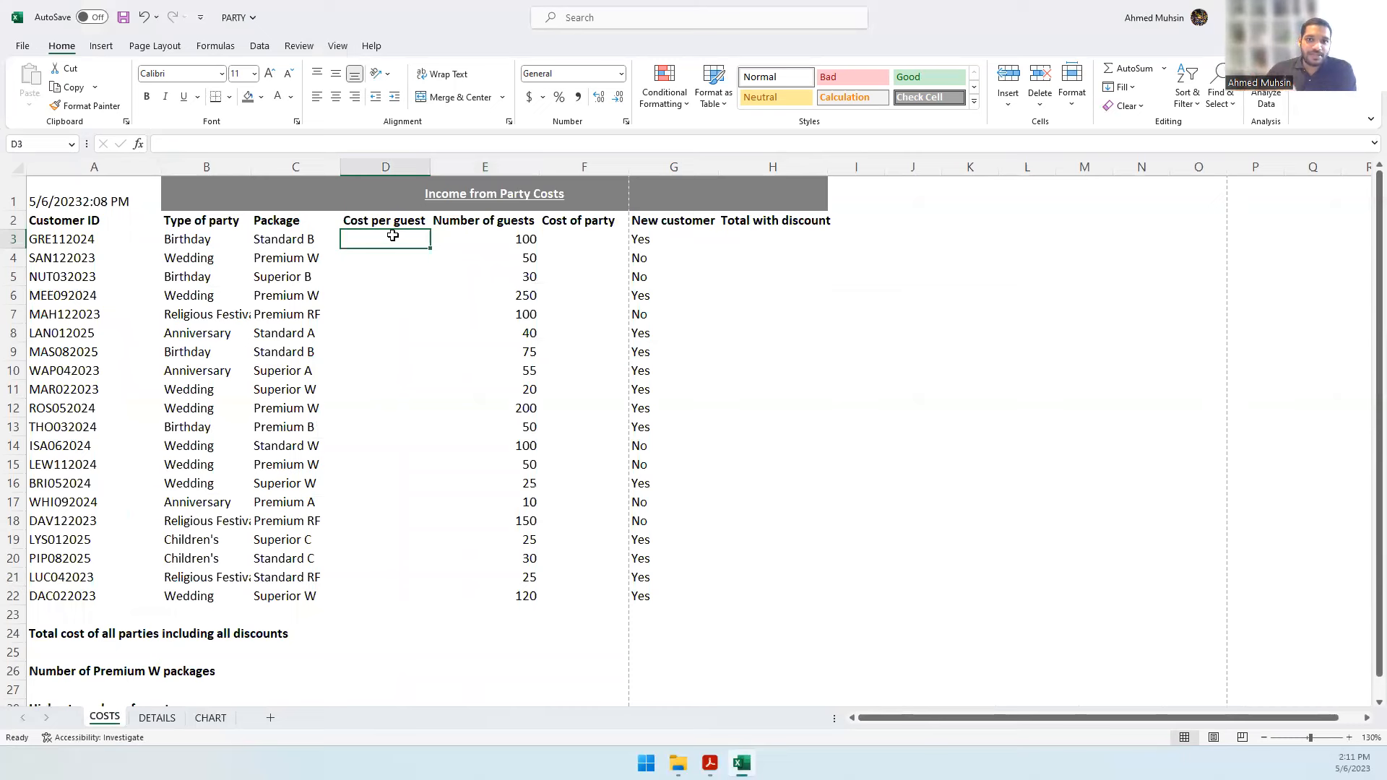
click(299, 242)
click(399, 234)
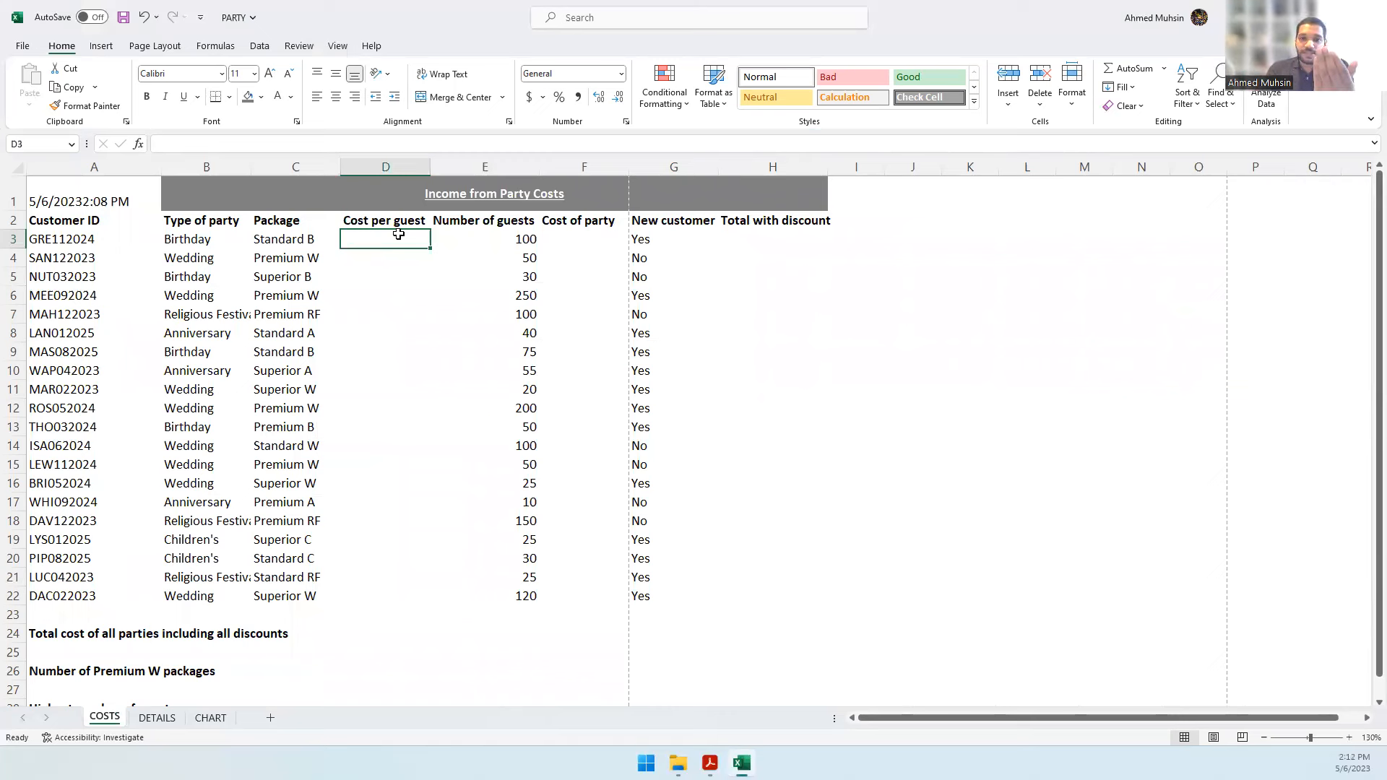
click(301, 241)
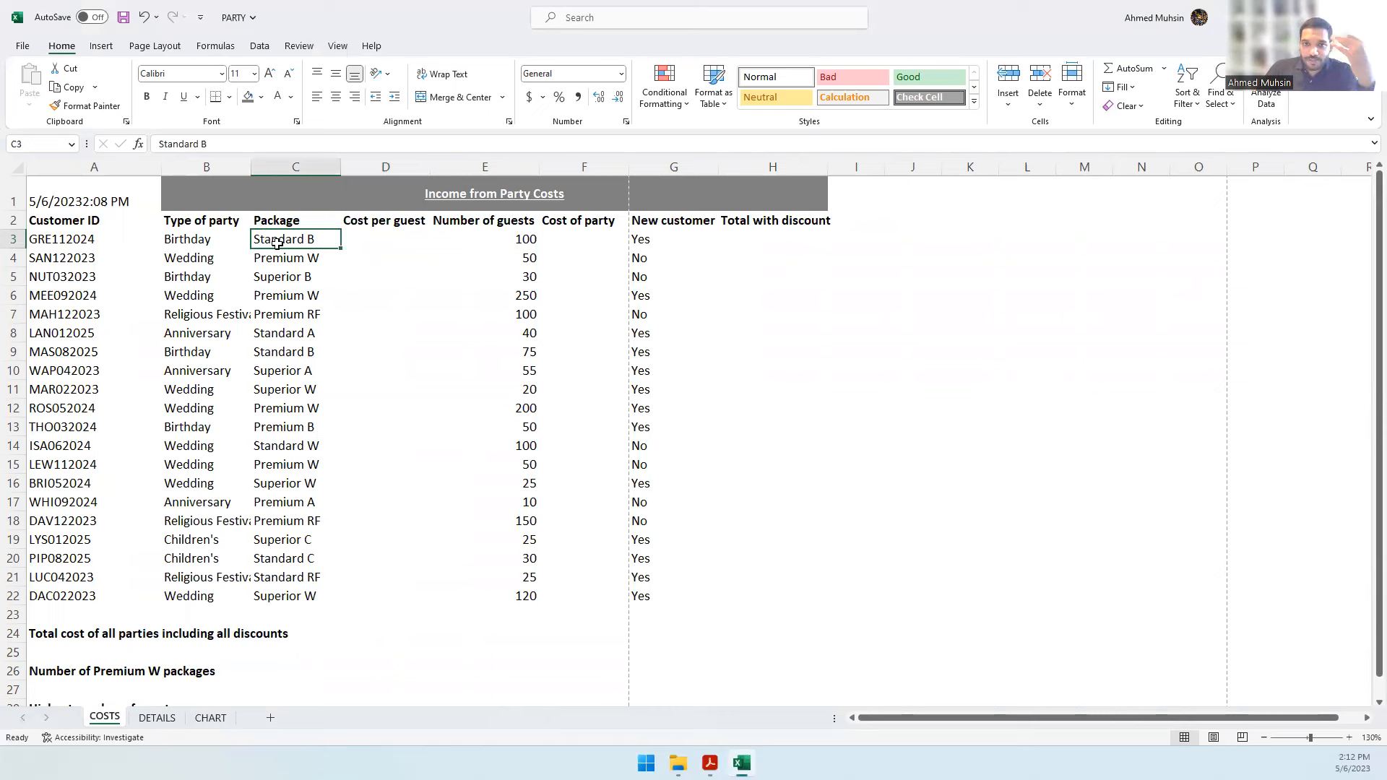
click(378, 240)
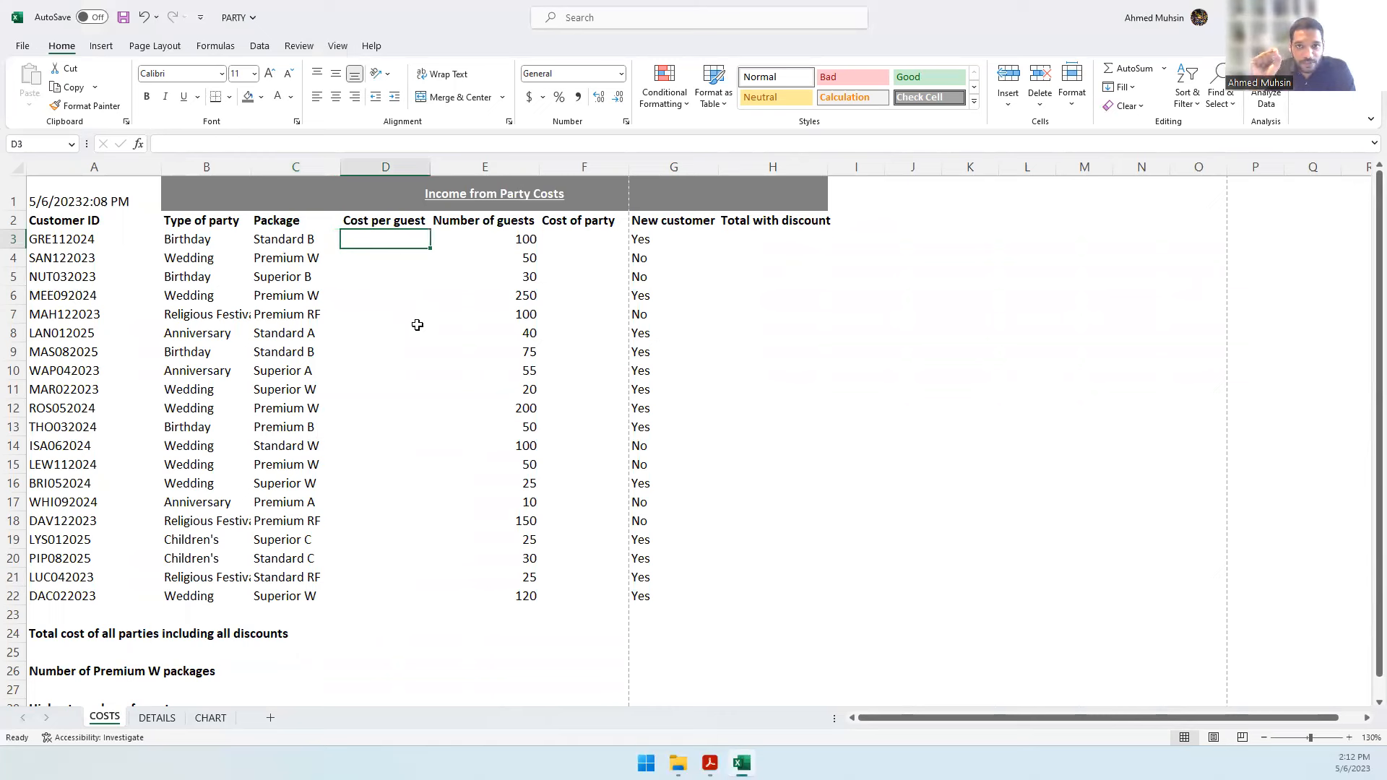
click(139, 144)
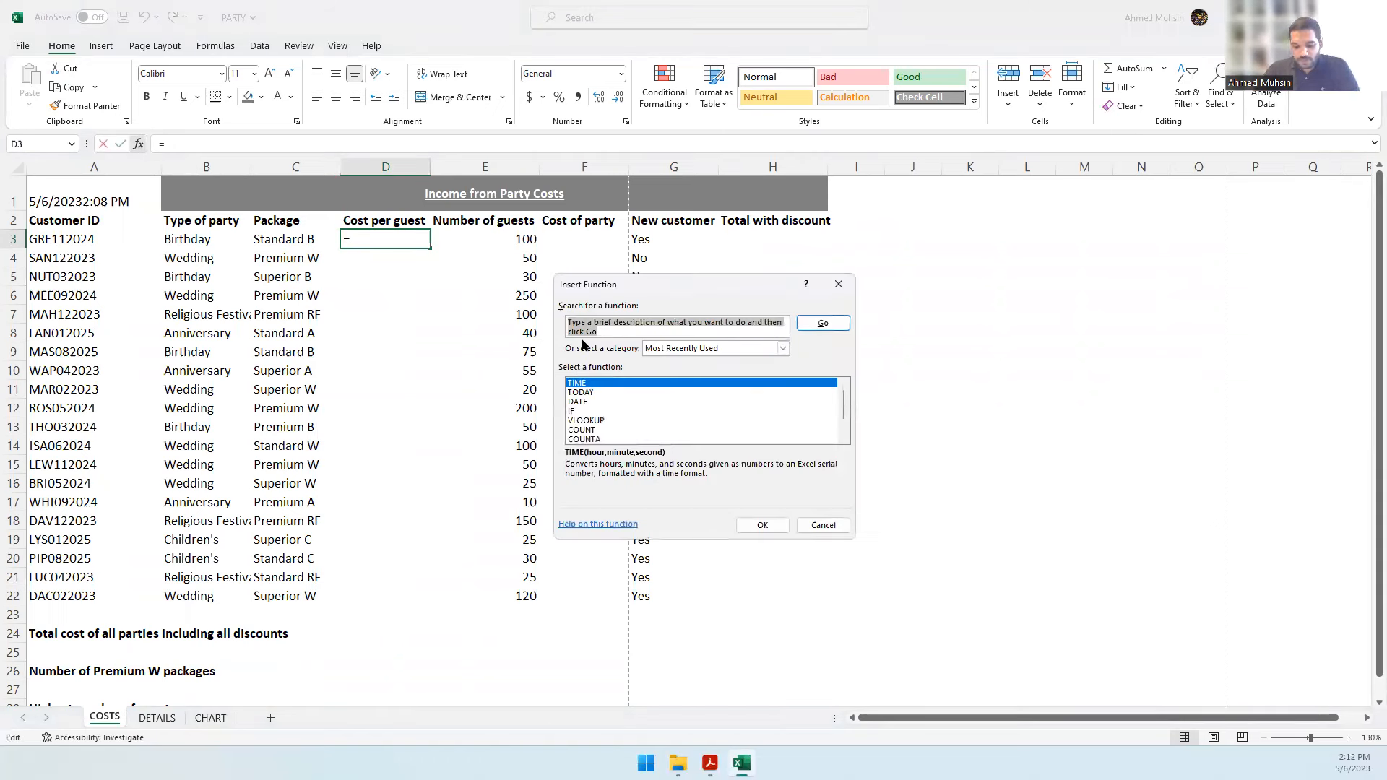
text(vlookup)
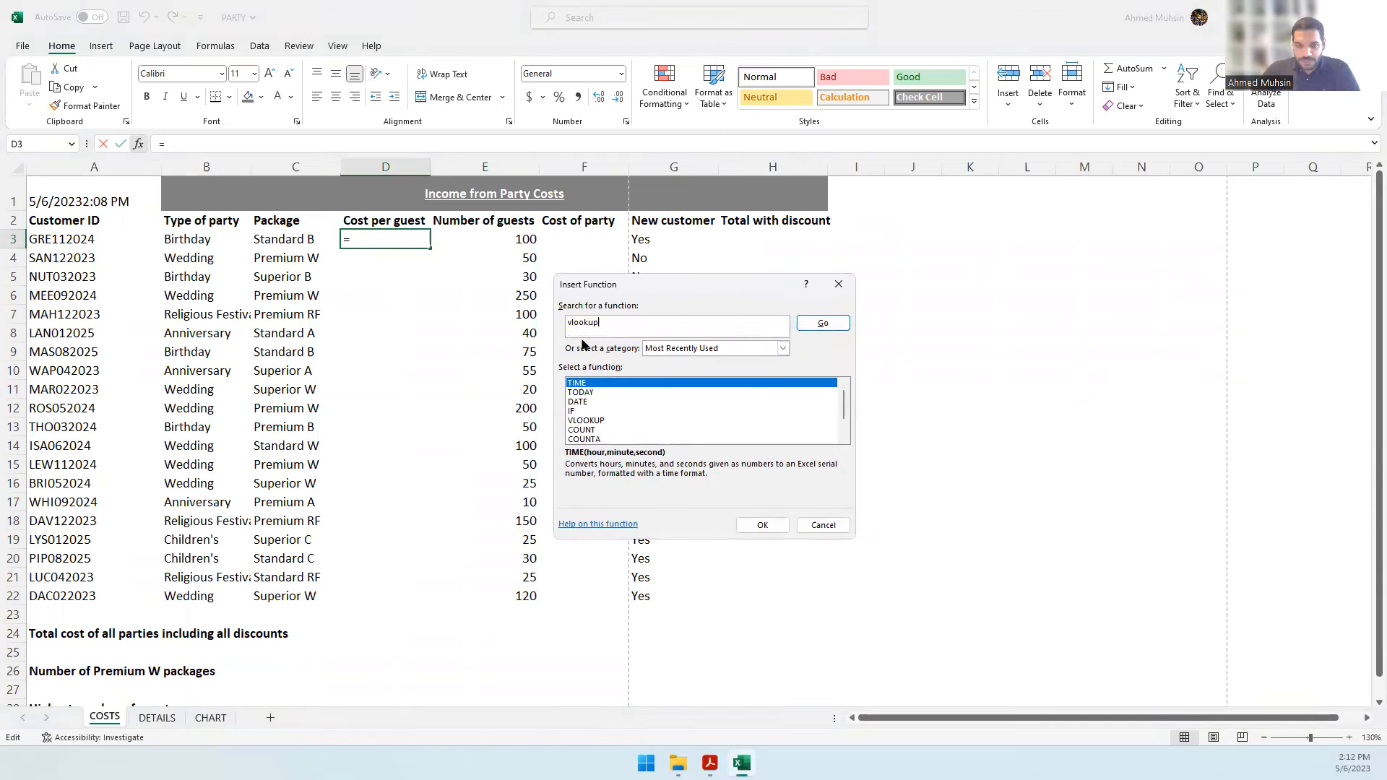
key(Return)
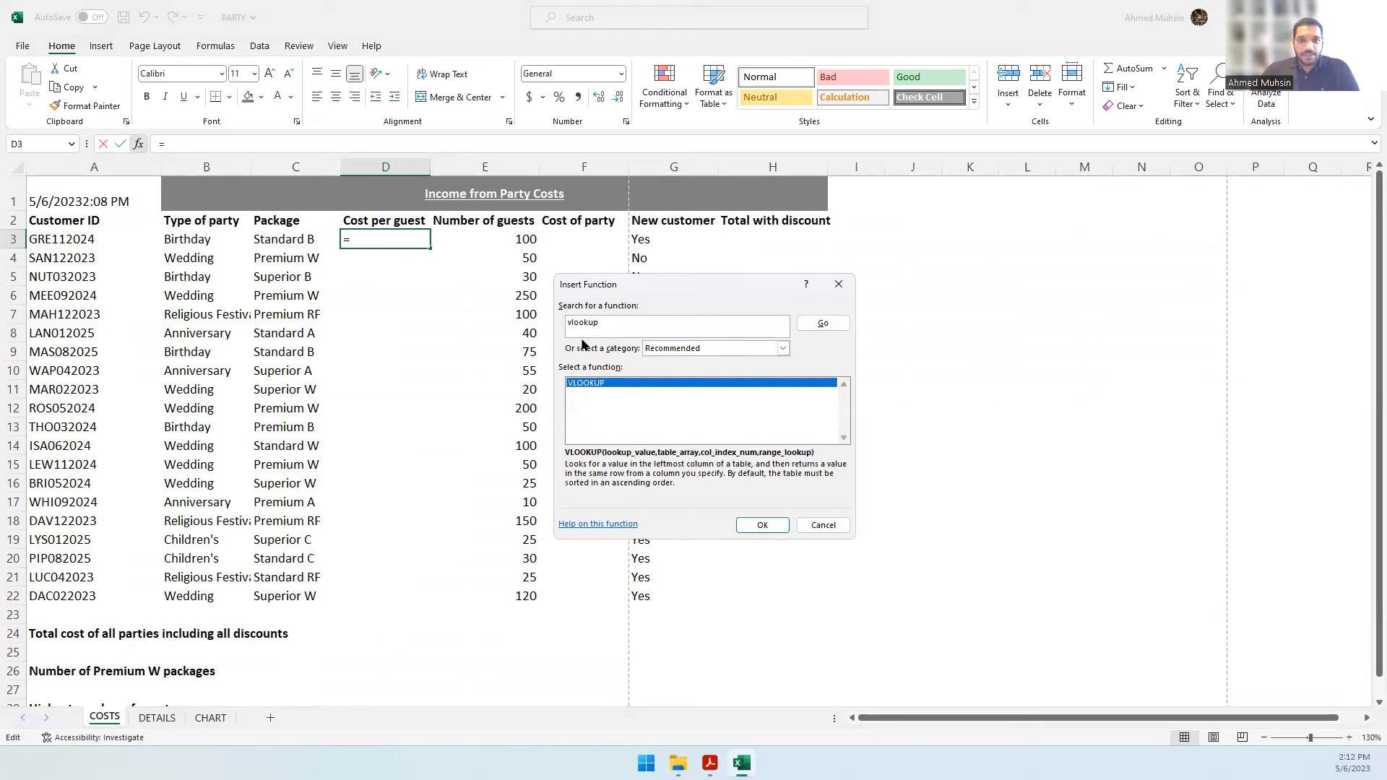
double_click(599, 385)
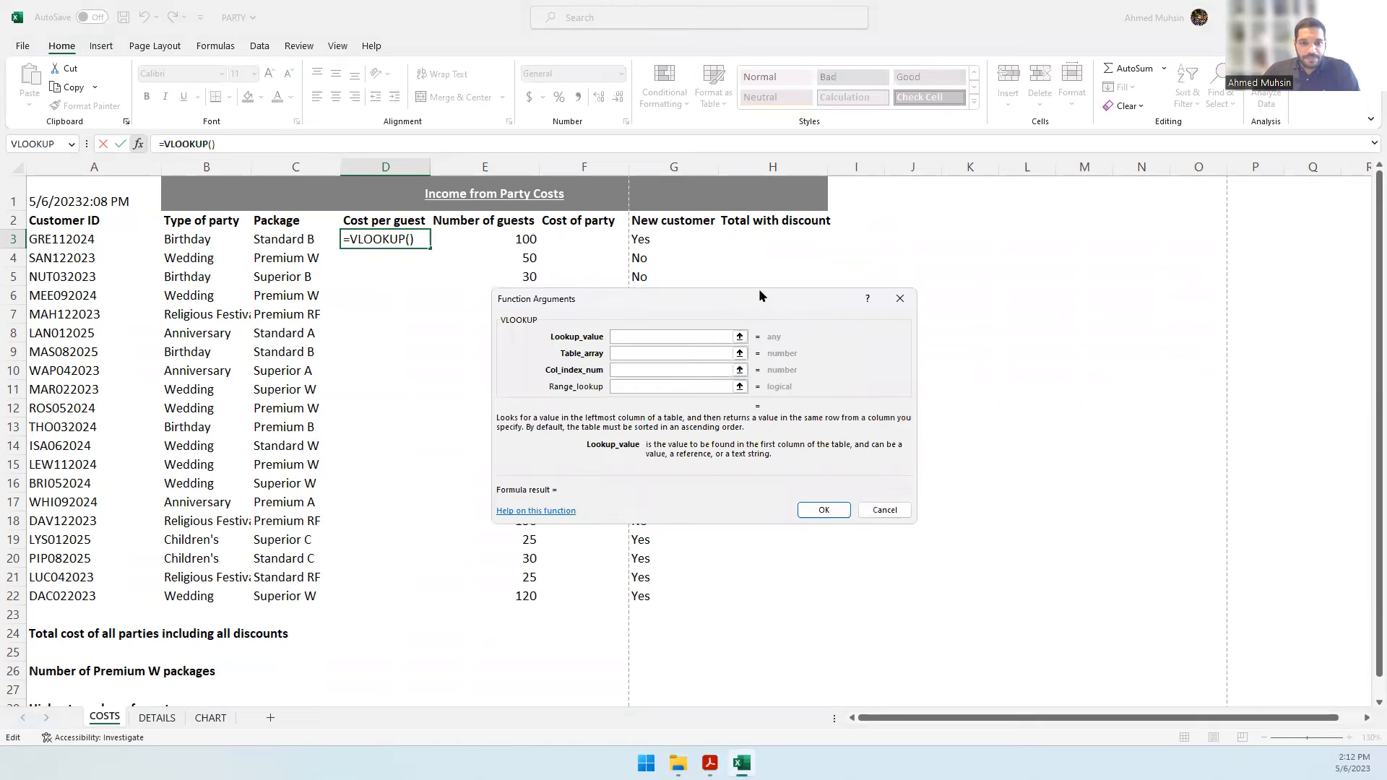
- Set the VLOOKUP lookup value to package cell C3 and the table array to DETAILS!A4:B18
drag(763, 316, 787, 289)
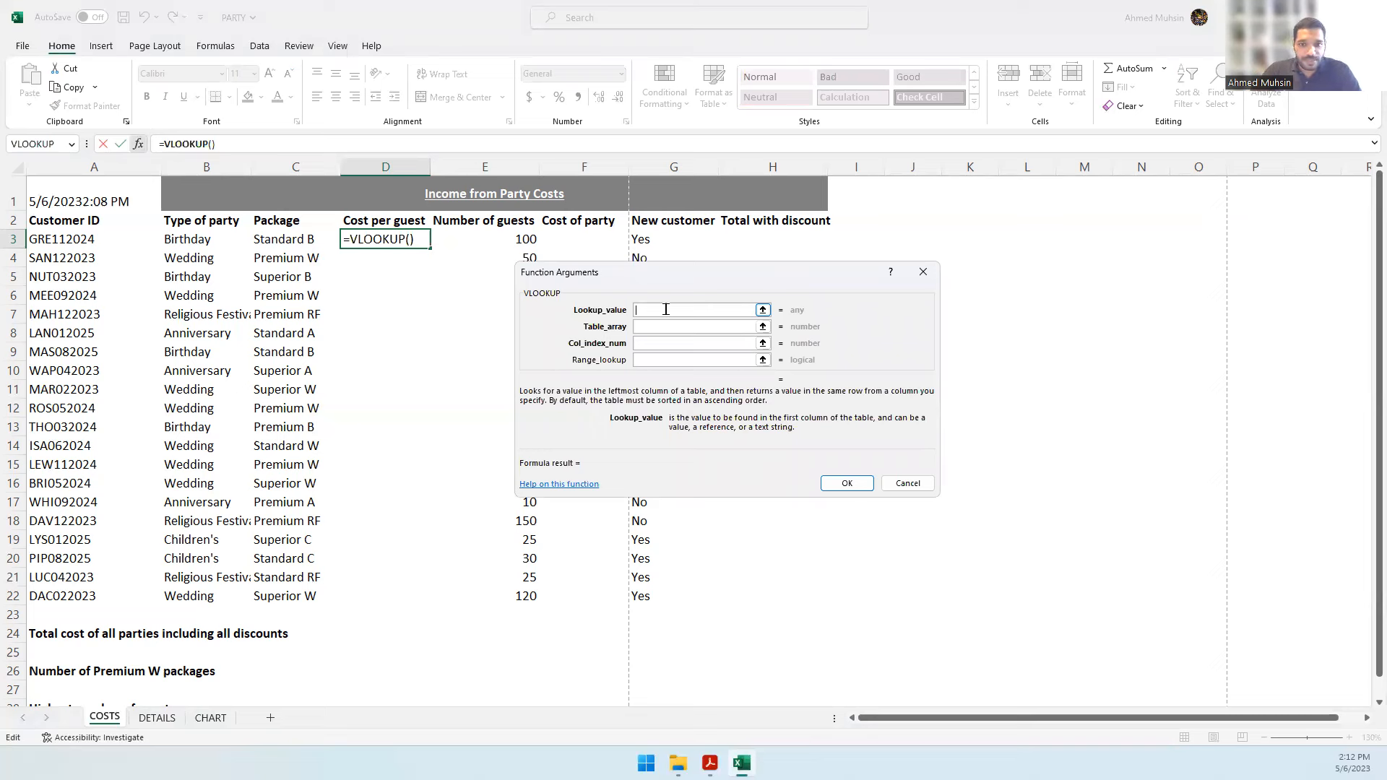
click(283, 244)
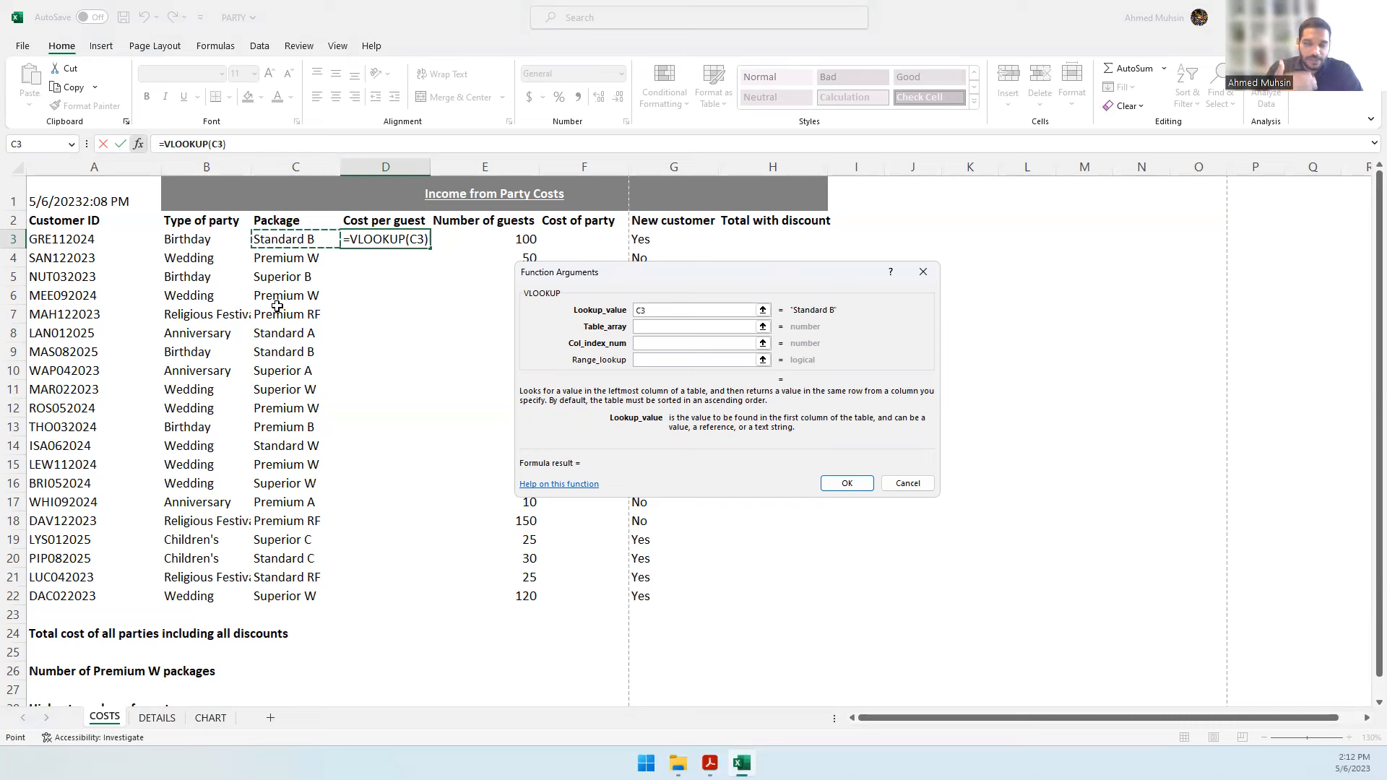
click(651, 327)
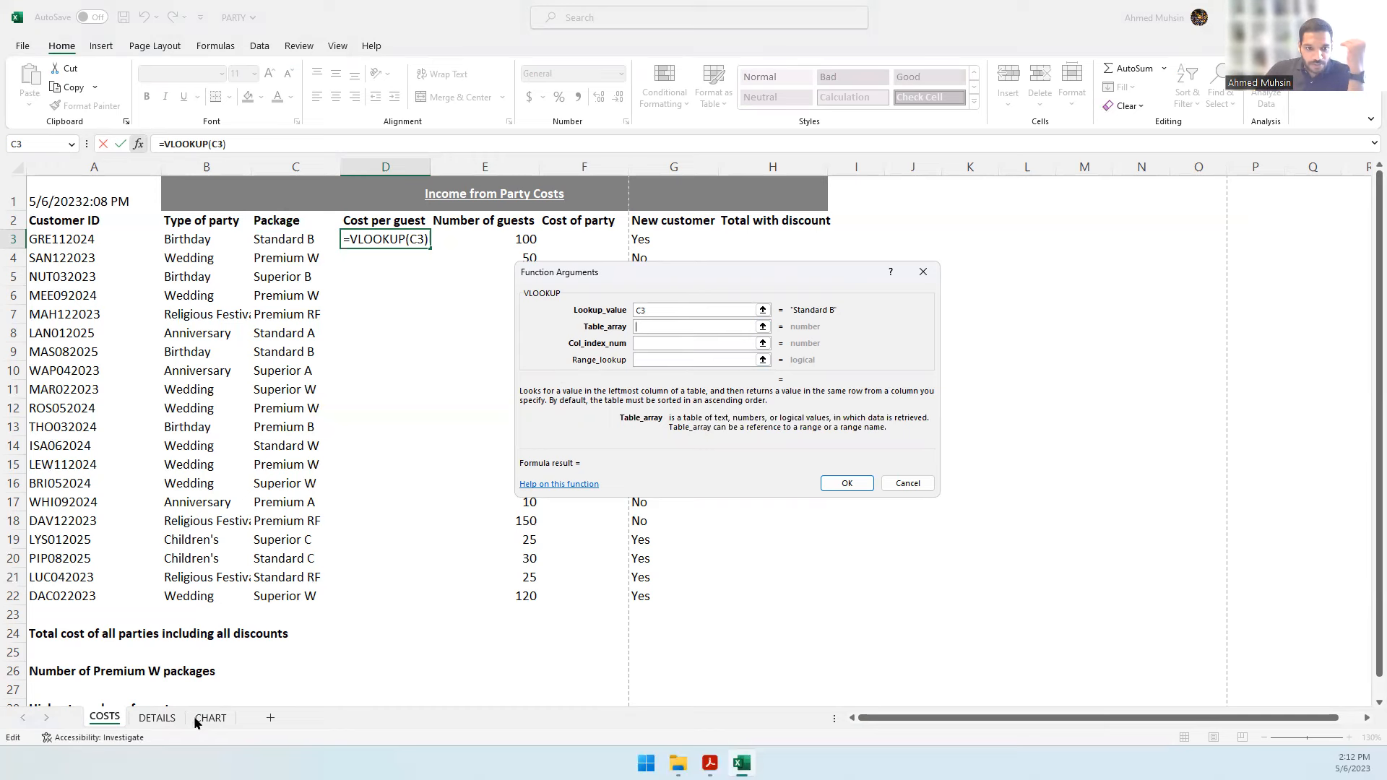
click(171, 719)
drag(99, 274, 274, 595)
drag(305, 645, 305, 645)
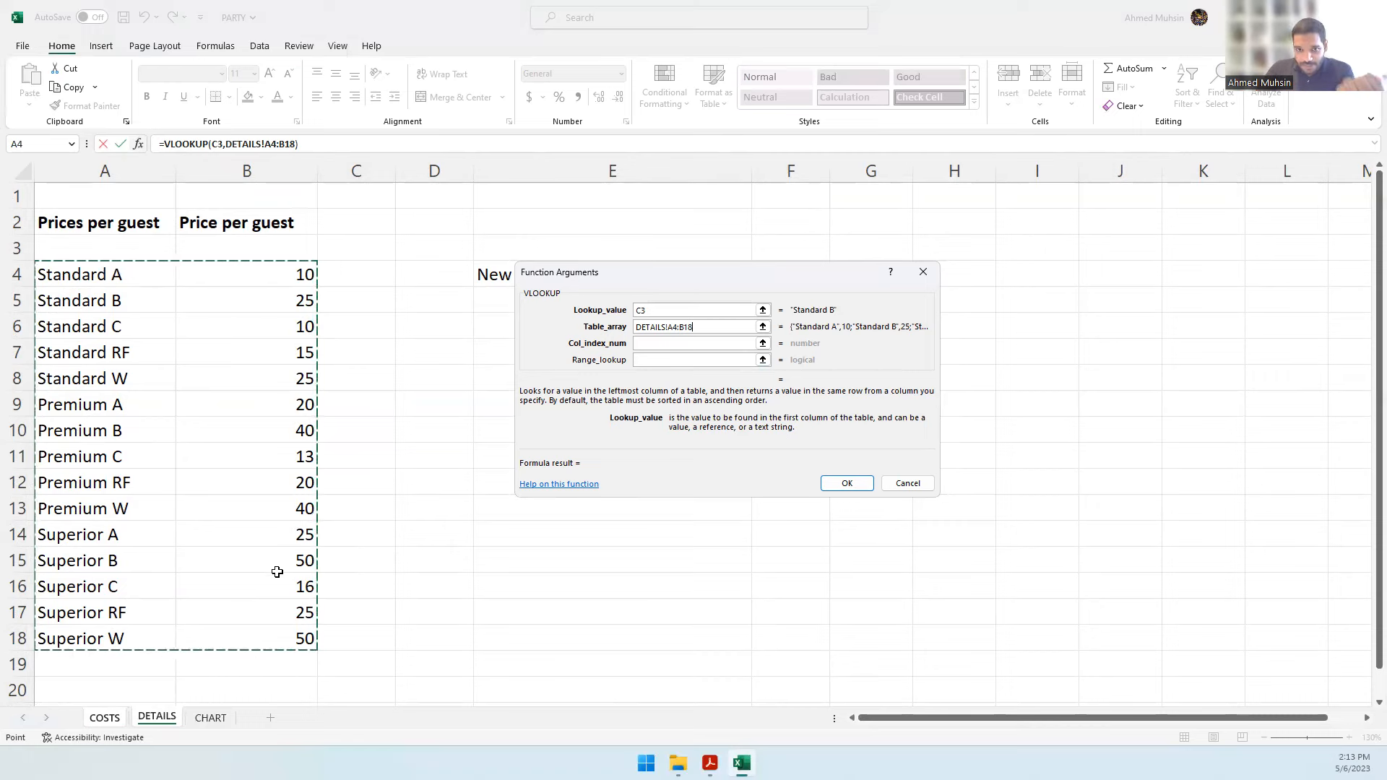
- Set the VLOOKUP column index number to 2 and the range lookup to FALSE for an exact match
click(720, 344)
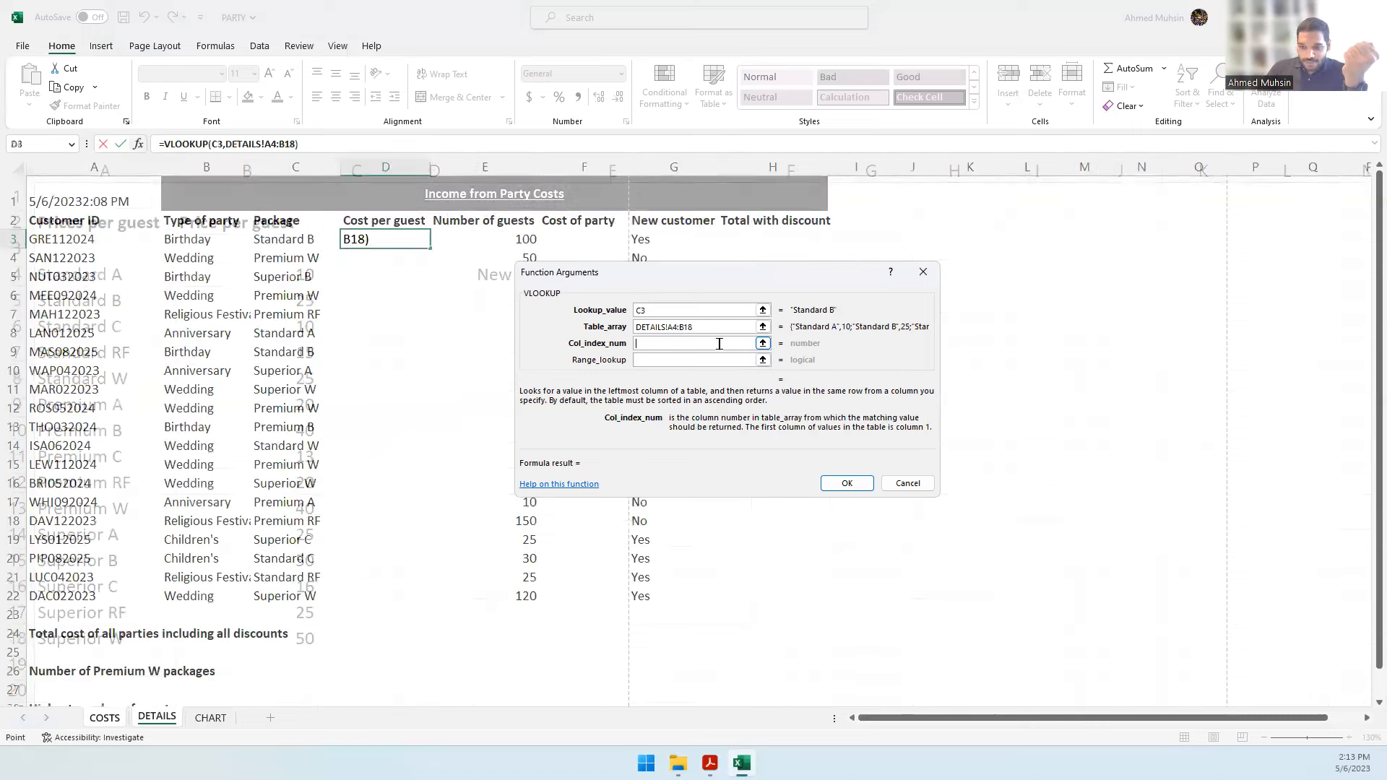
text(2)
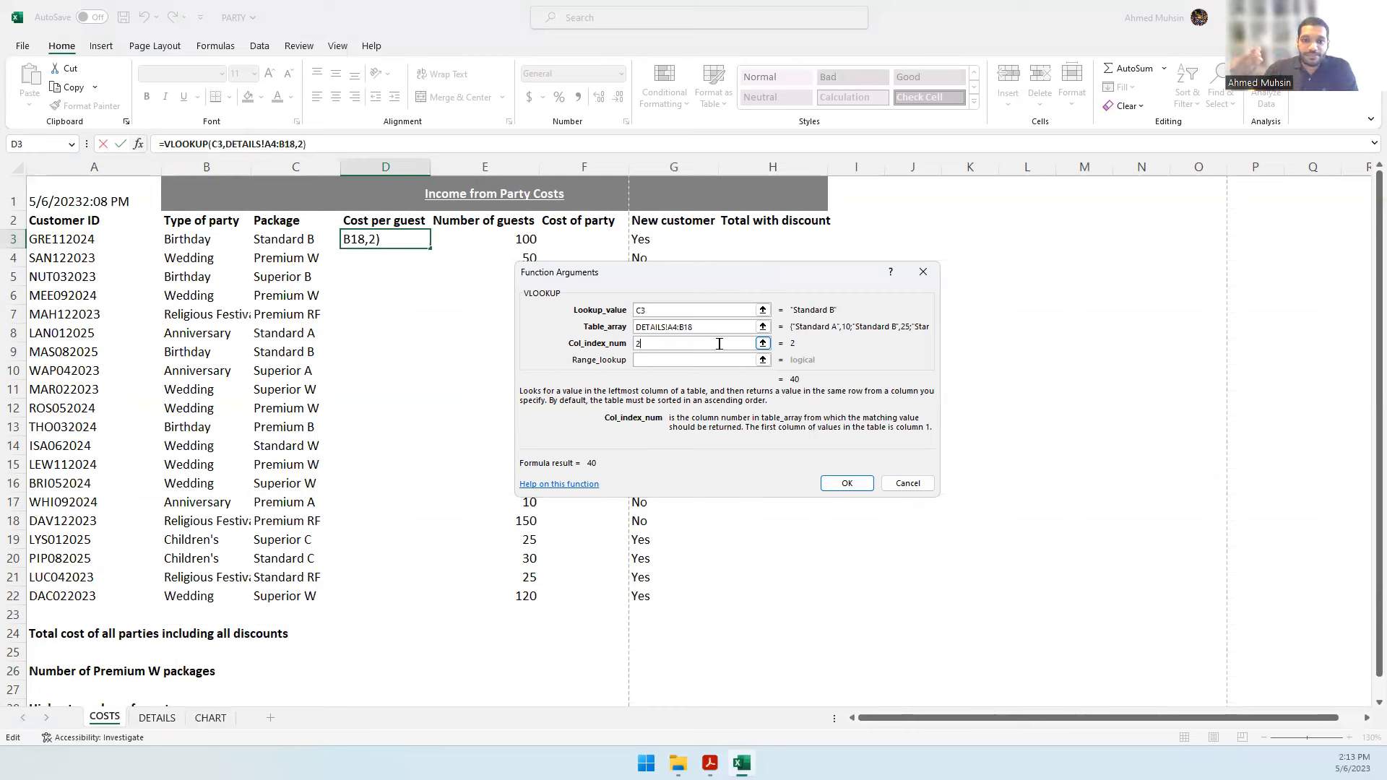
click(710, 361)
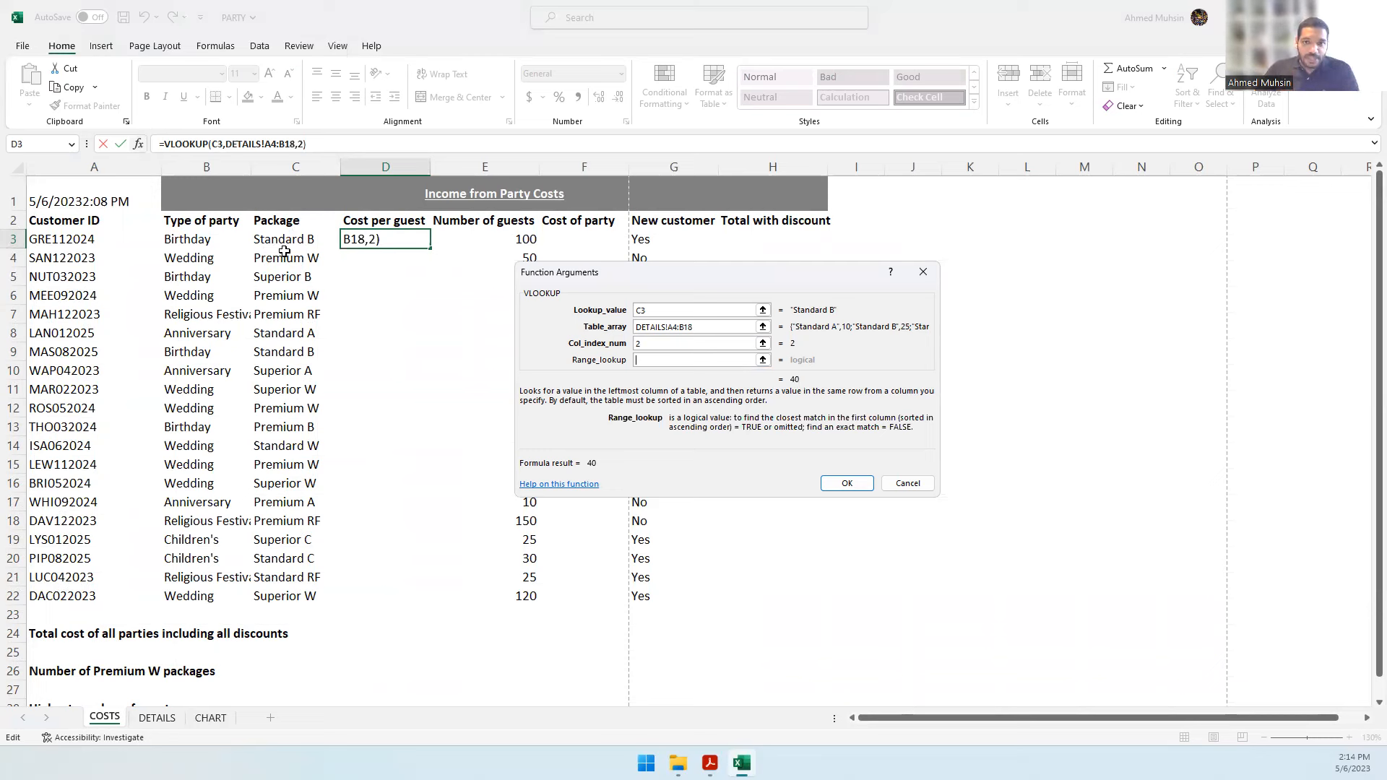
click(682, 362)
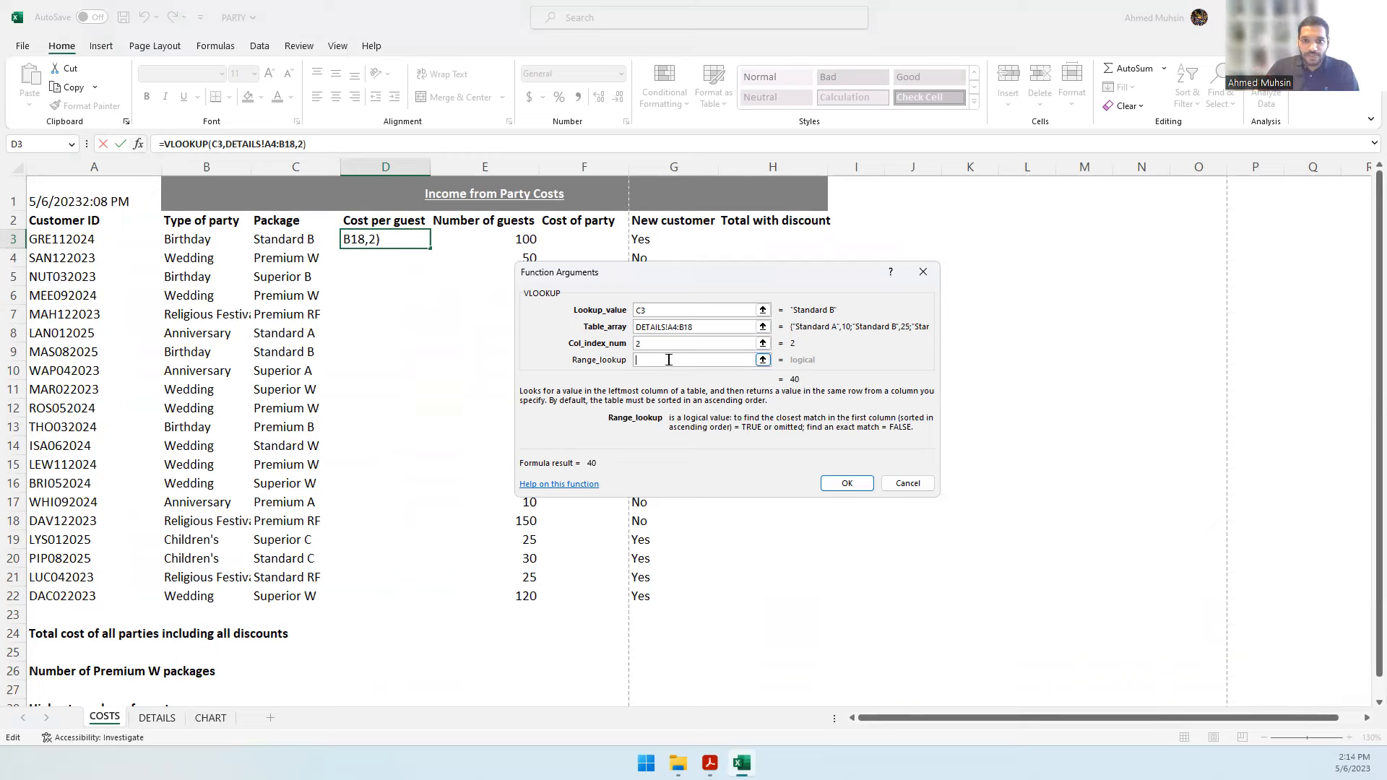
text(FALSE)
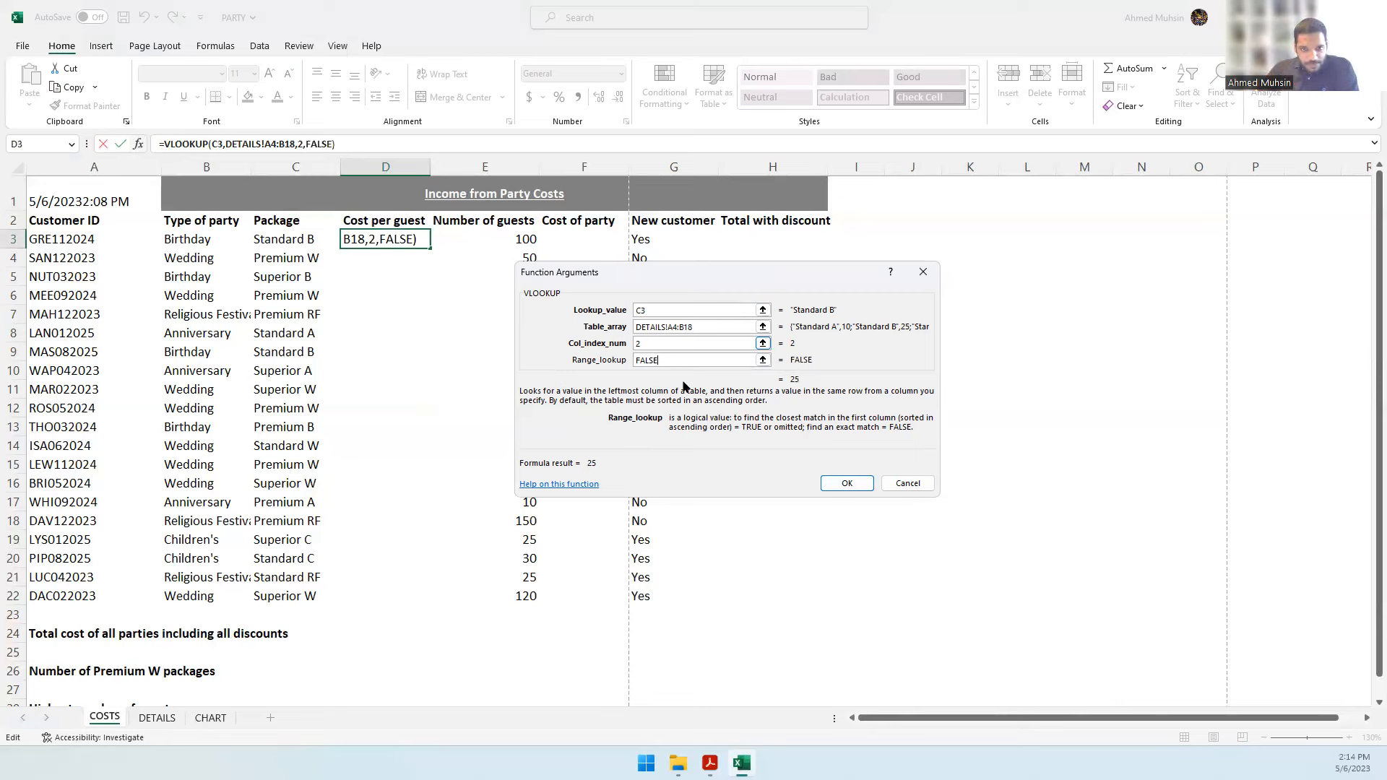
- Make the VLOOKUP table array absolute as DETAILS!$A$4:$B$18 and complete the function in Cost per guest cell D3
click(723, 315)
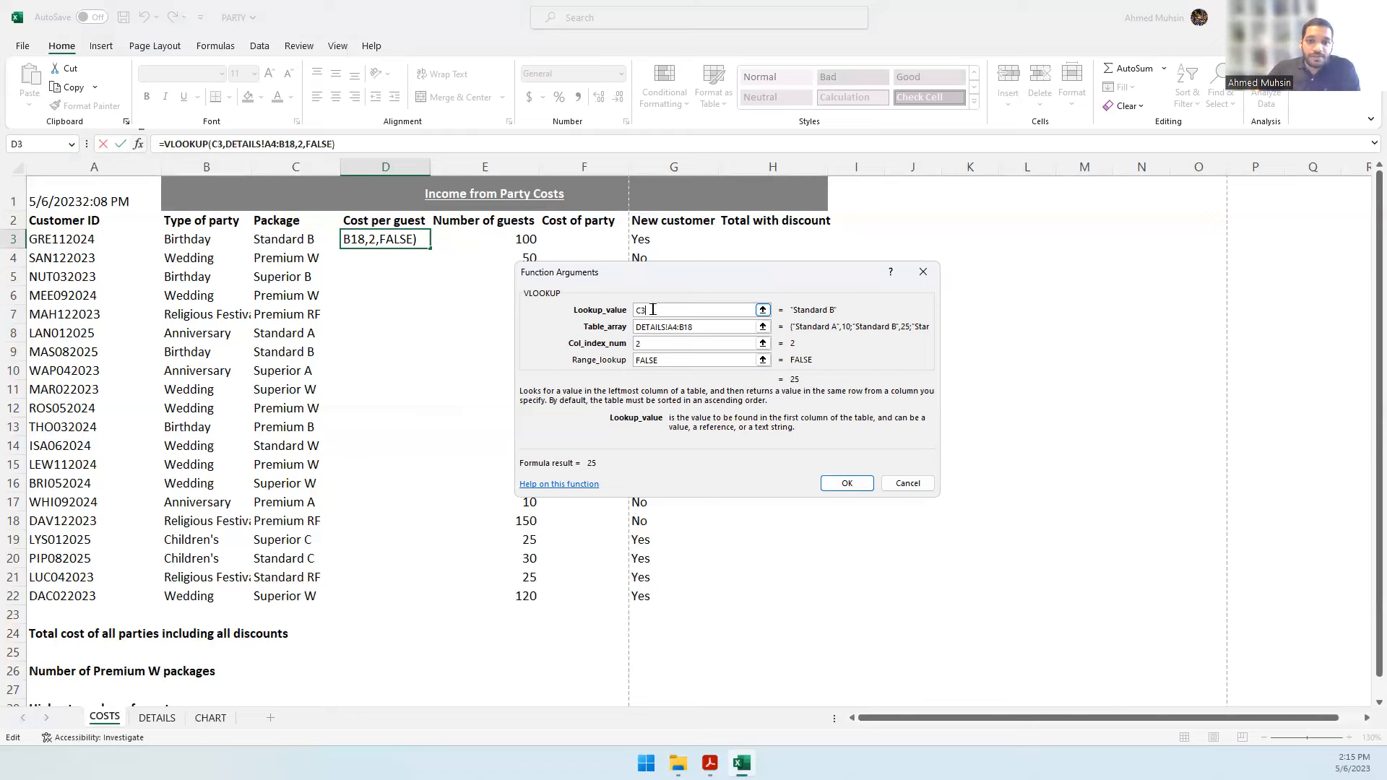
click(703, 326)
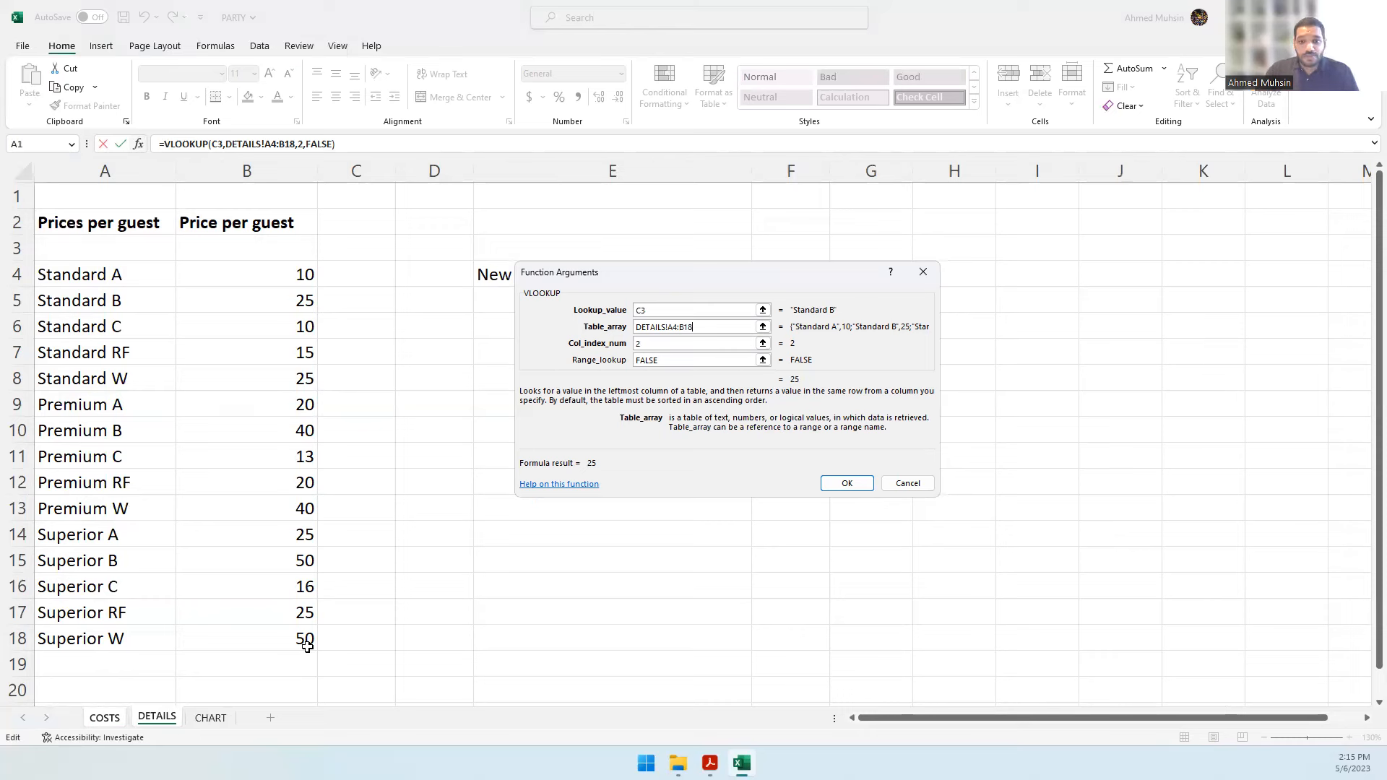
drag(708, 322, 637, 325)
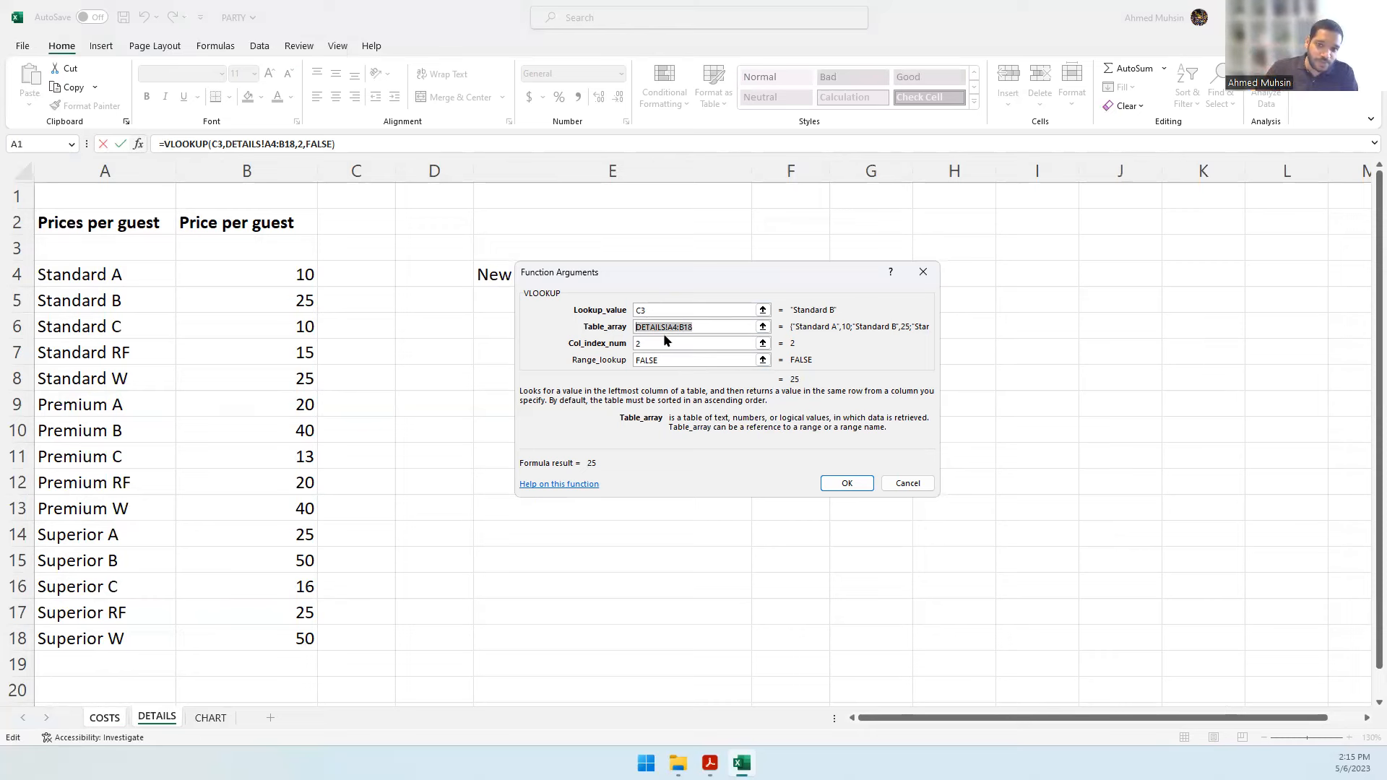
drag(699, 326, 629, 317)
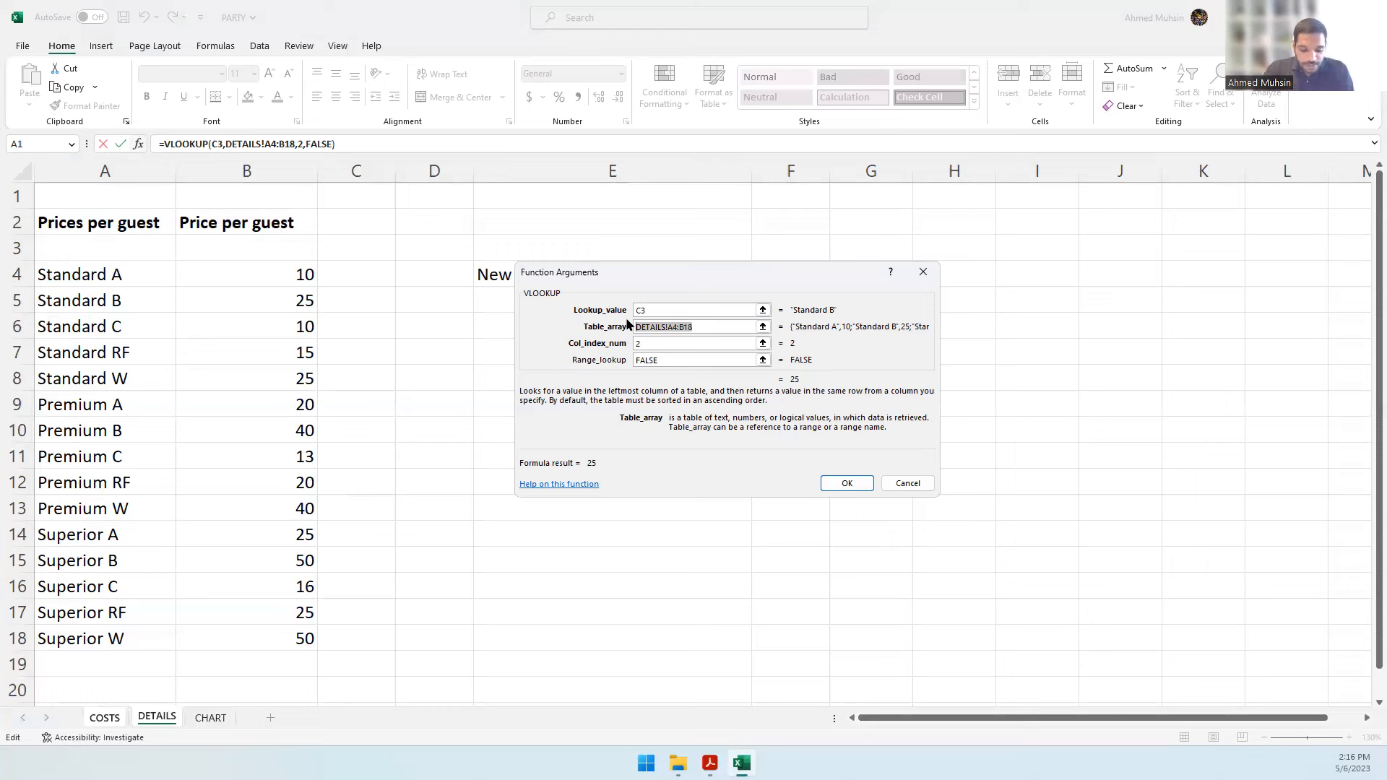
key(F4)
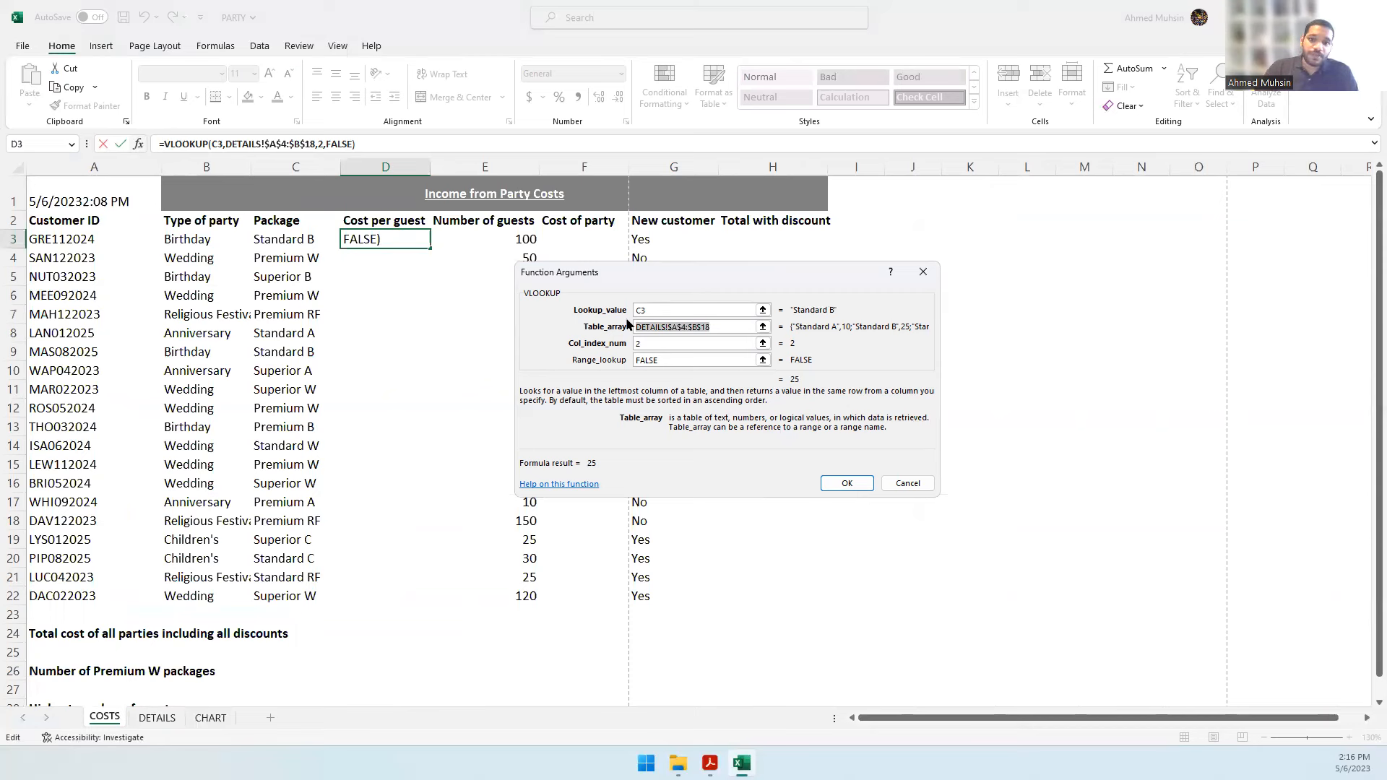
click(652, 345)
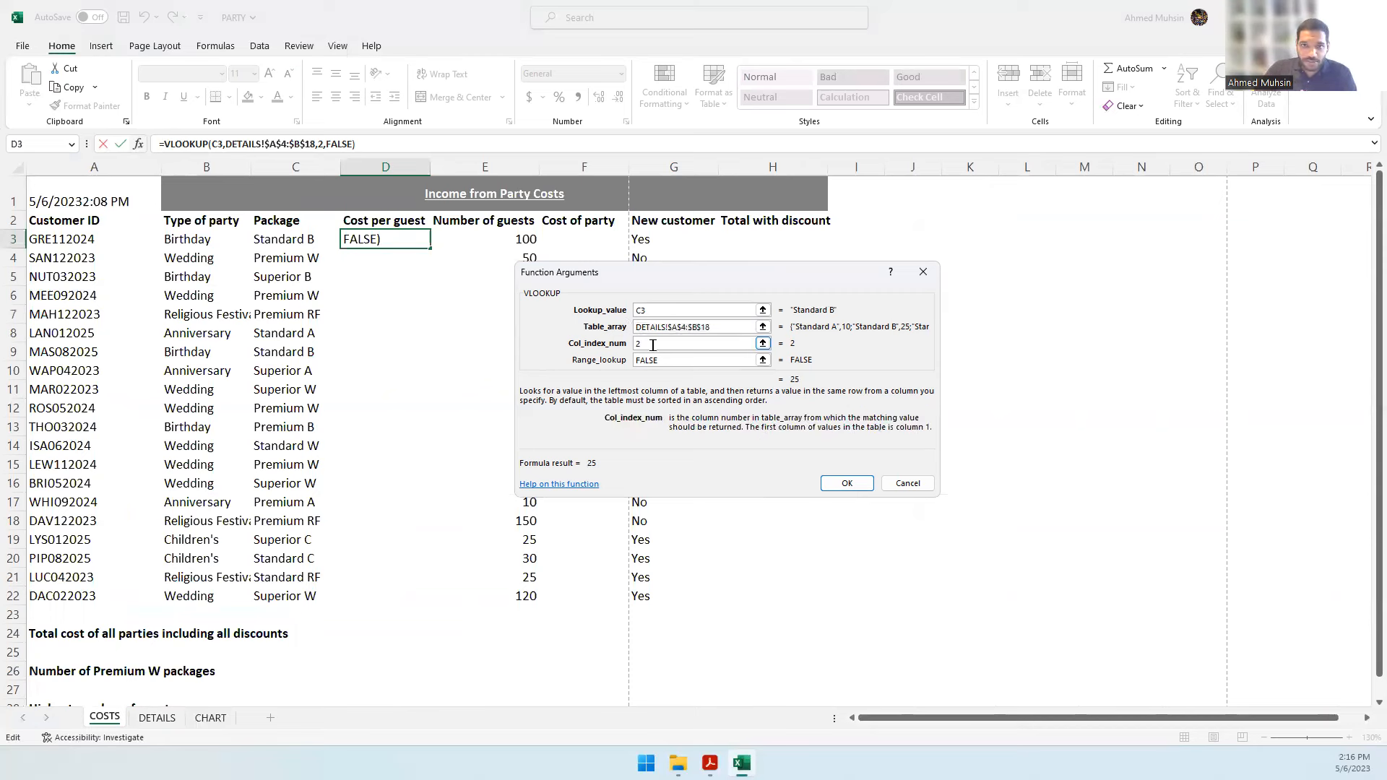
click(668, 363)
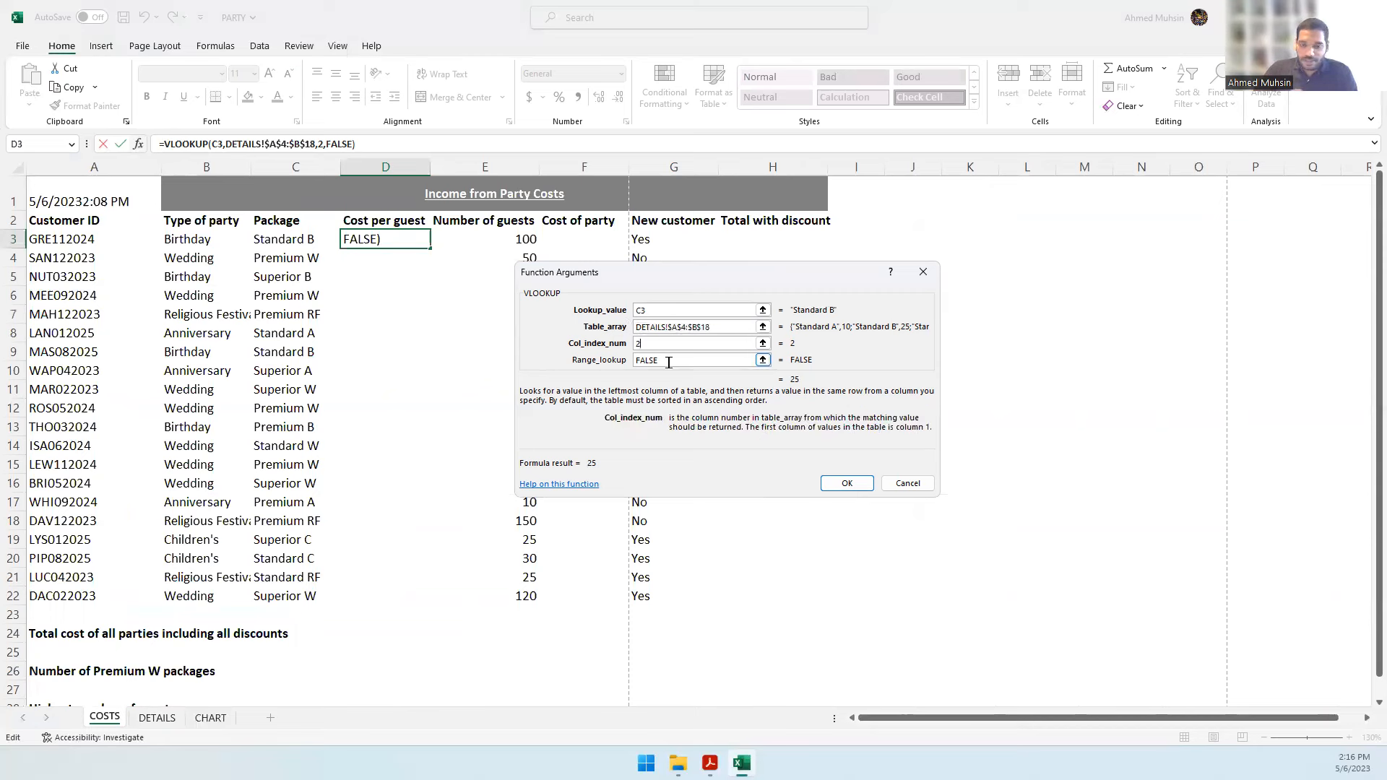
click(861, 488)
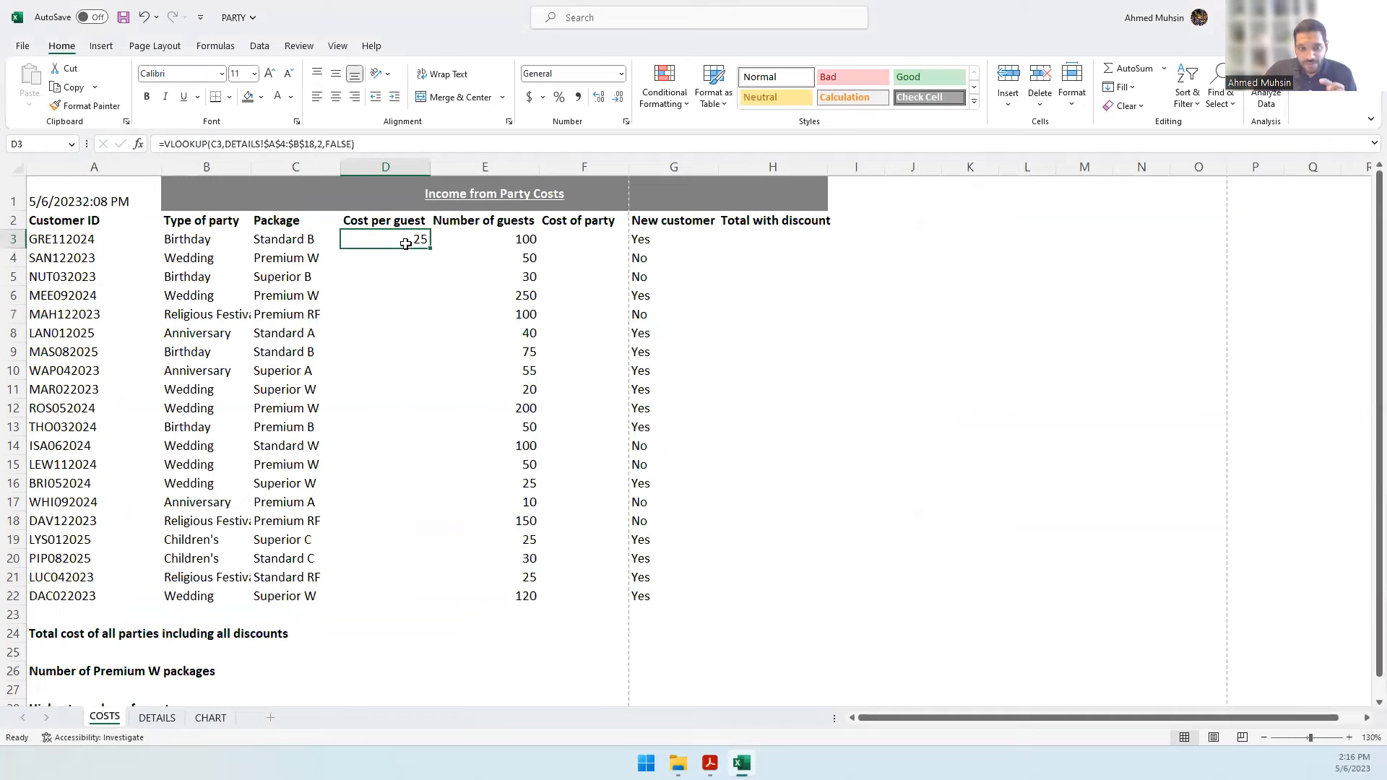
- Check the Cost per guest in D3 against the Standard B price in the DETAILS sheet, and return to COSTS
click(288, 254)
click(422, 237)
click(155, 719)
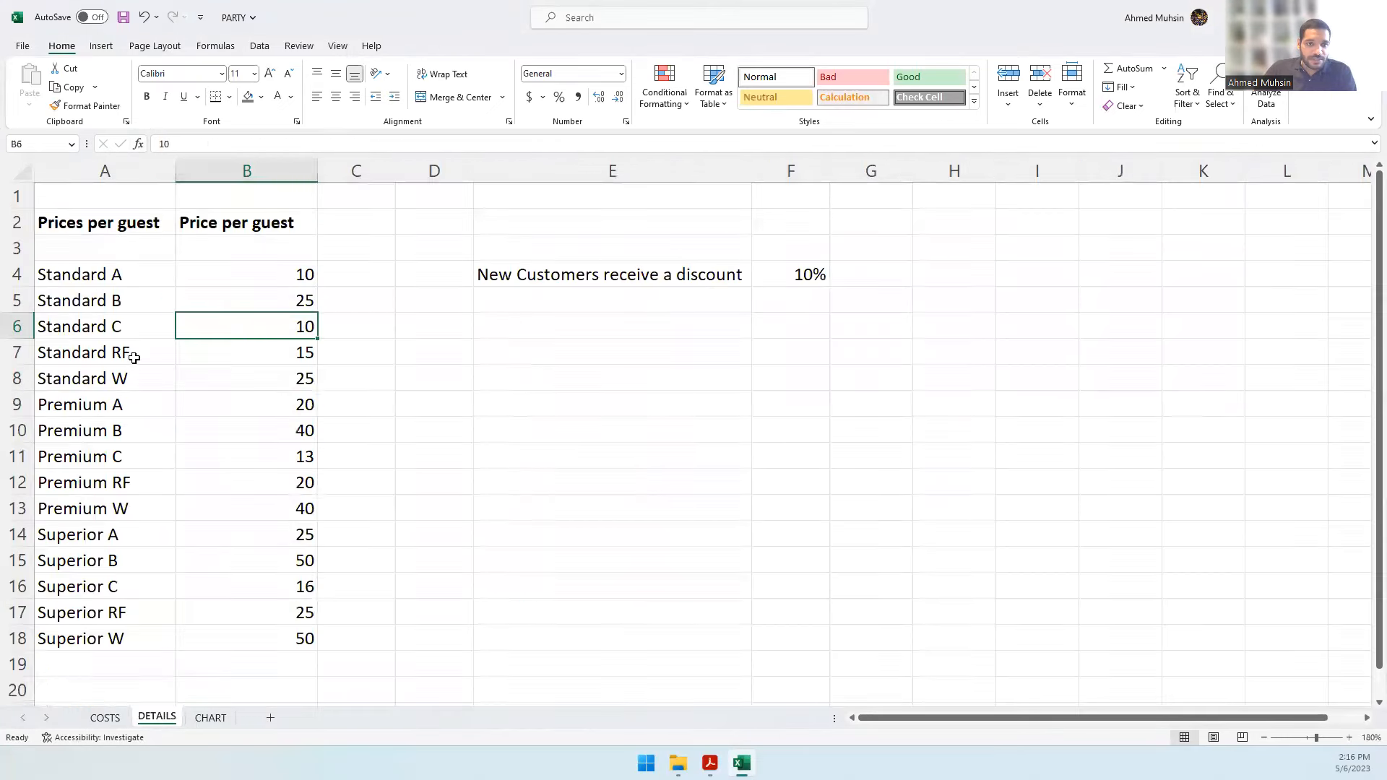
click(135, 309)
click(287, 299)
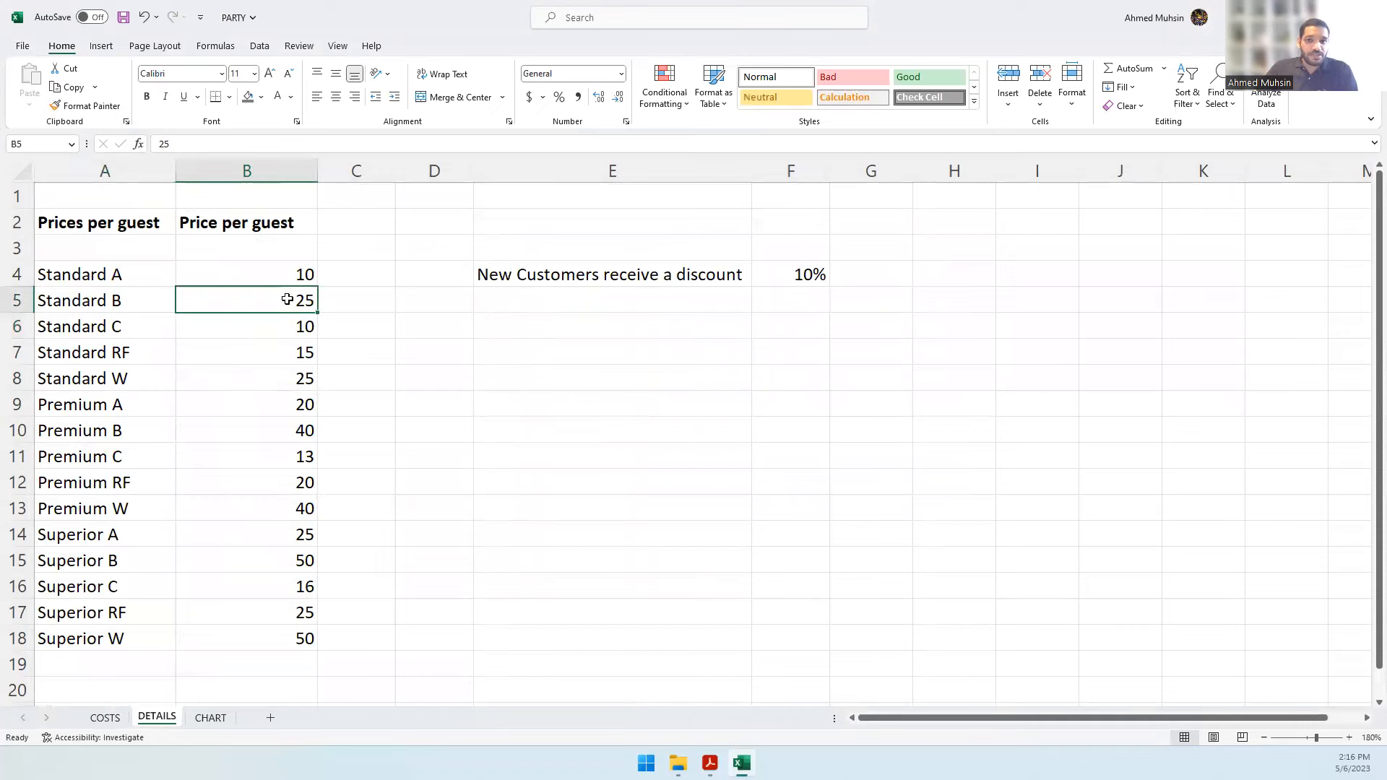
click(105, 717)
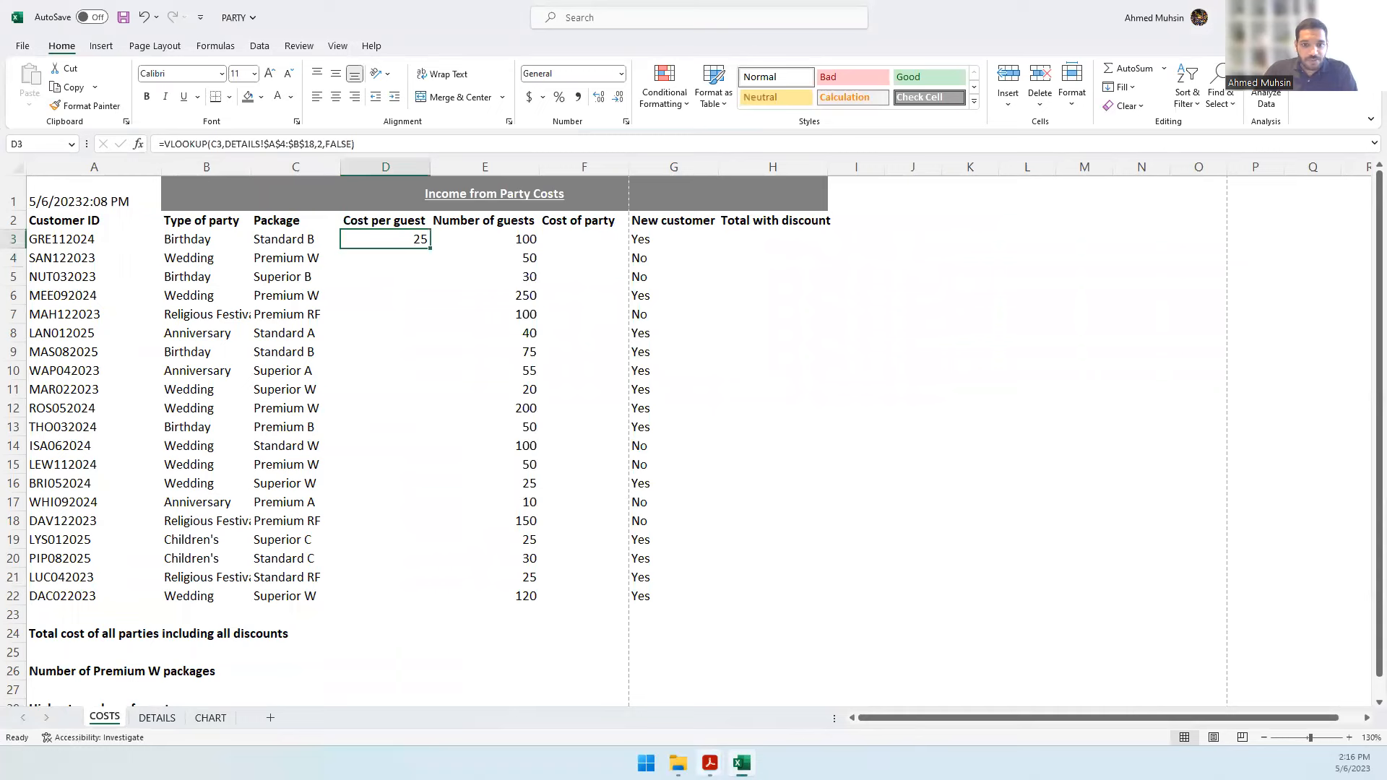
- Switch to the question paper in Adobe Acrobat Reader and read Task B1b parts (i) and (ii) up to Cost of party
key(alt+Tab)
drag(417, 338, 687, 331)
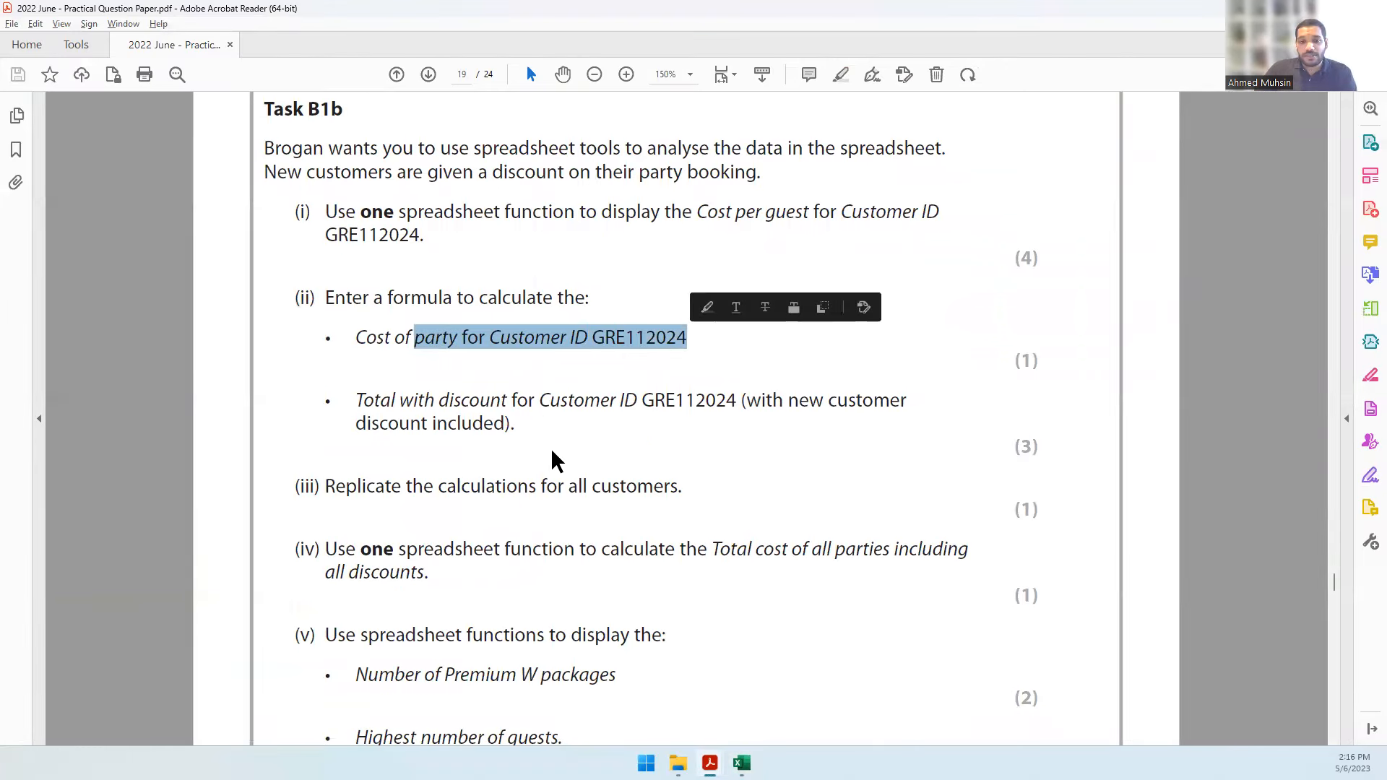
click(362, 298)
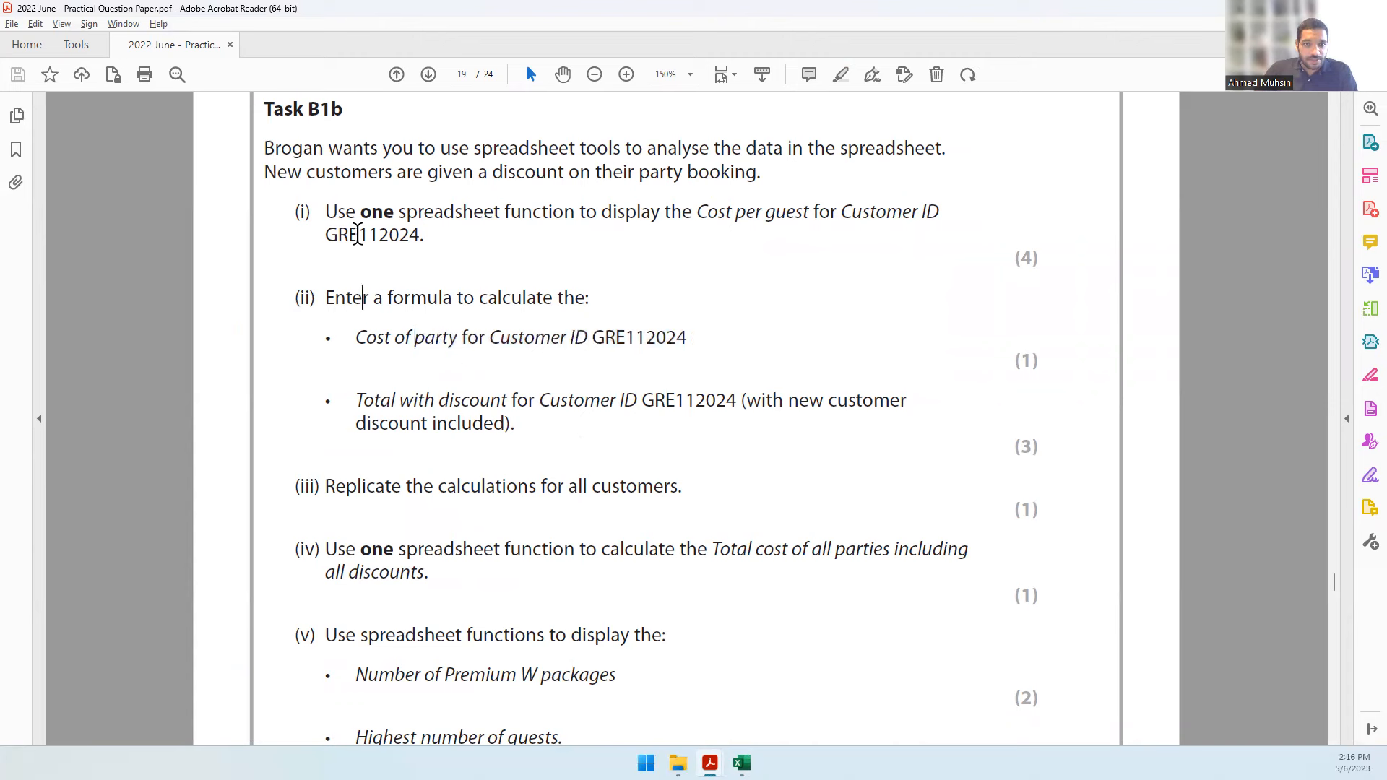
drag(360, 213, 432, 237)
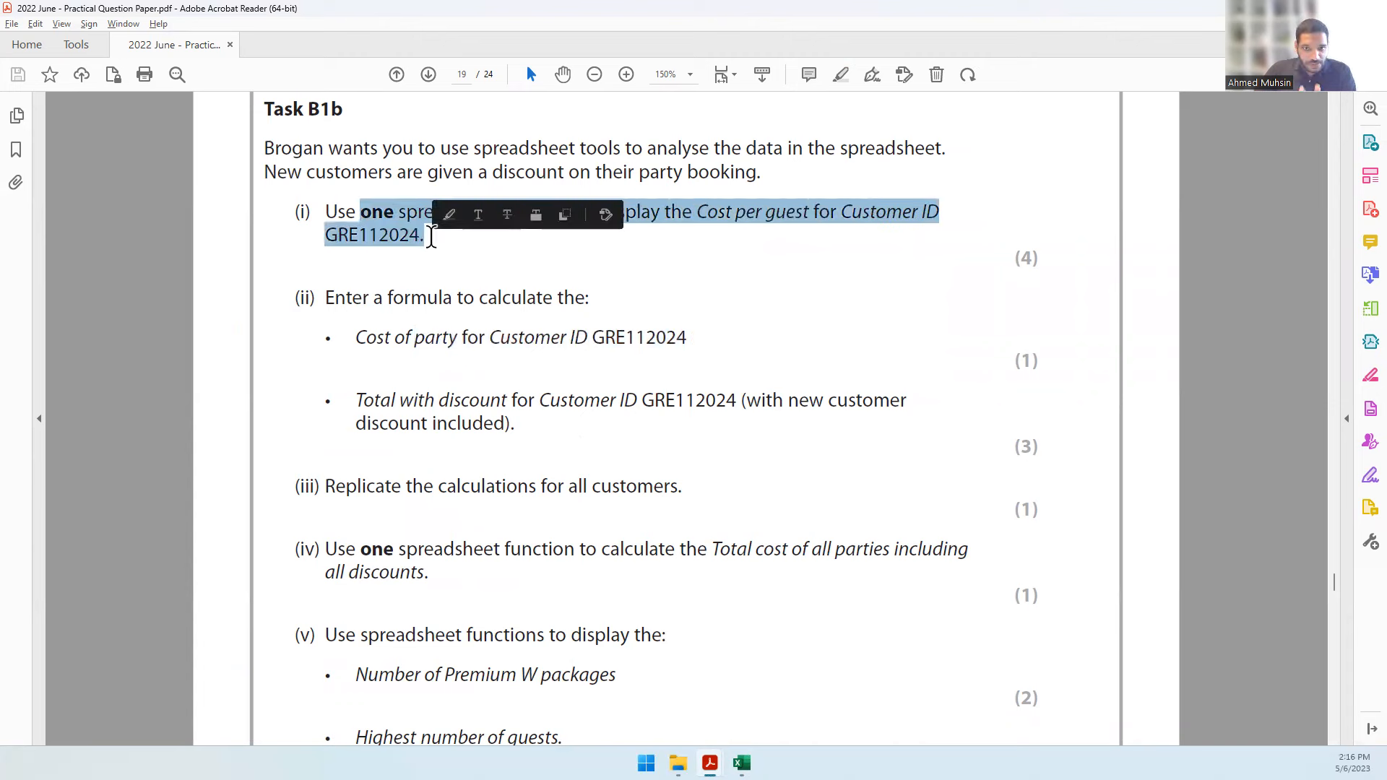
drag(325, 299, 581, 315)
drag(396, 338, 628, 330)
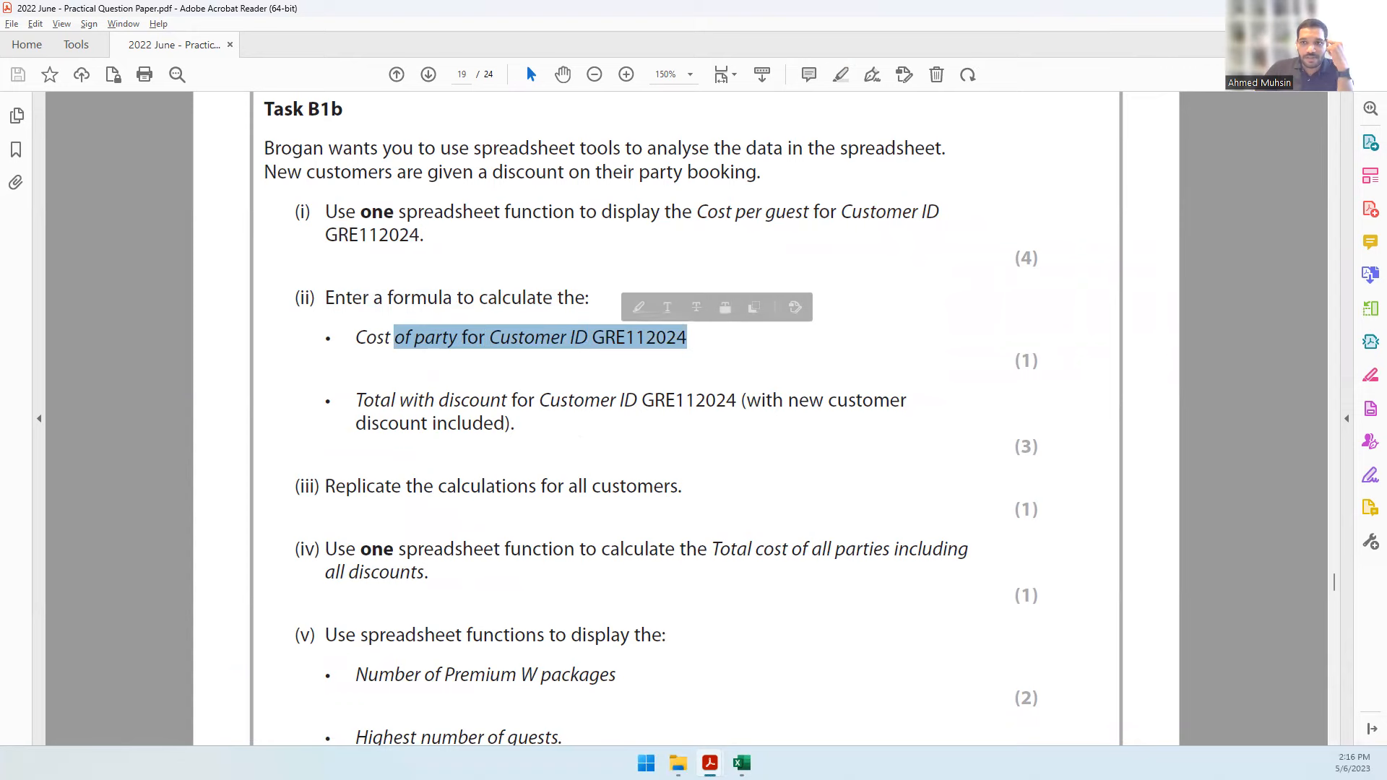
- Return to the PARTY workbook in Excel and enter the formula =D3*E3 in Cost of party cell F3
key(alt+Tab)
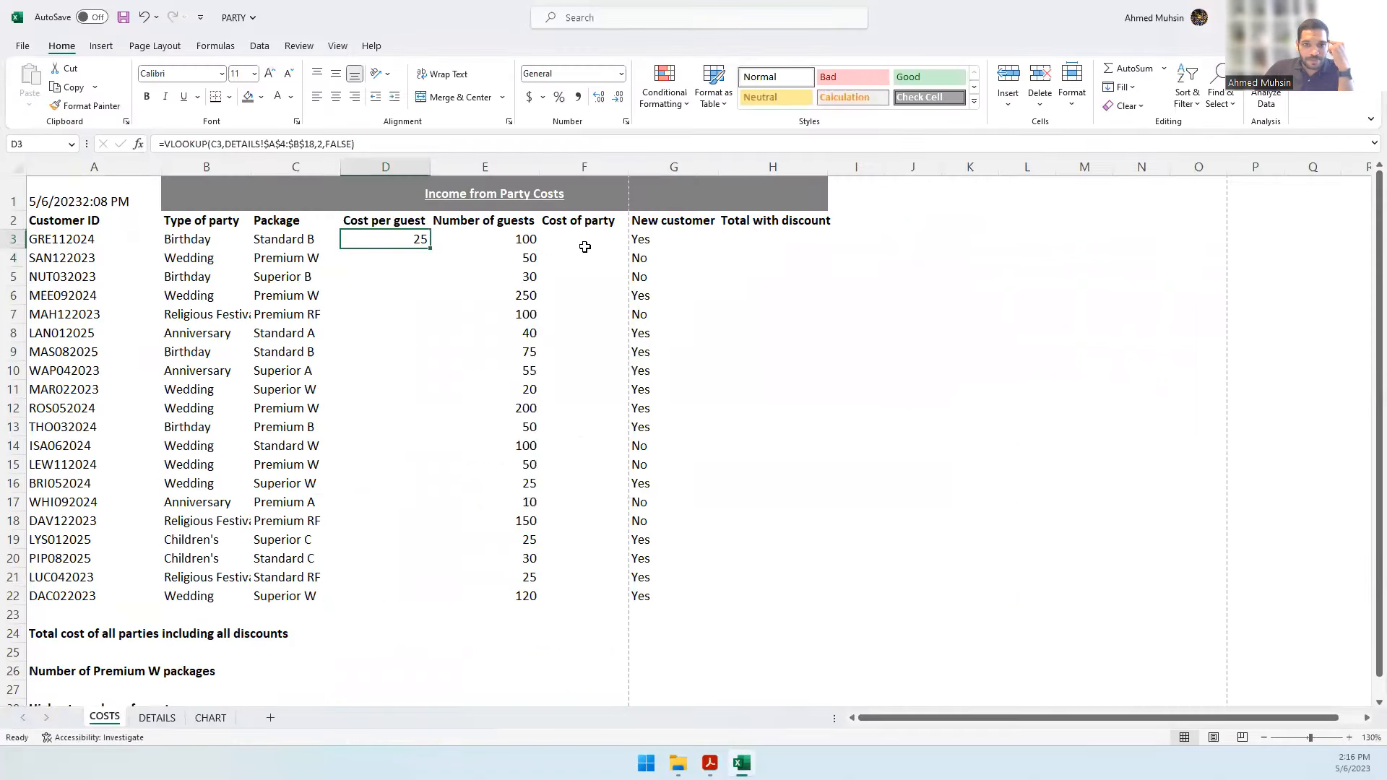
click(587, 240)
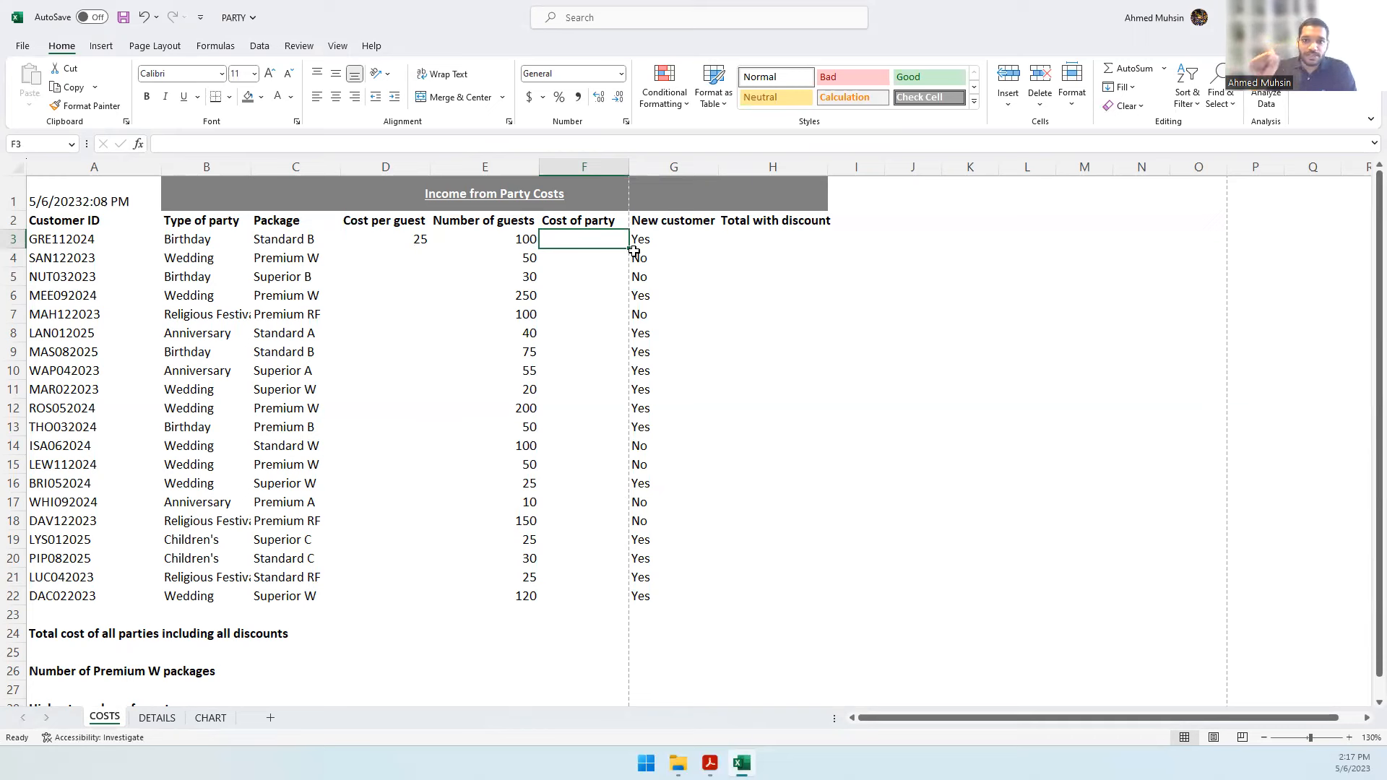
text(=)
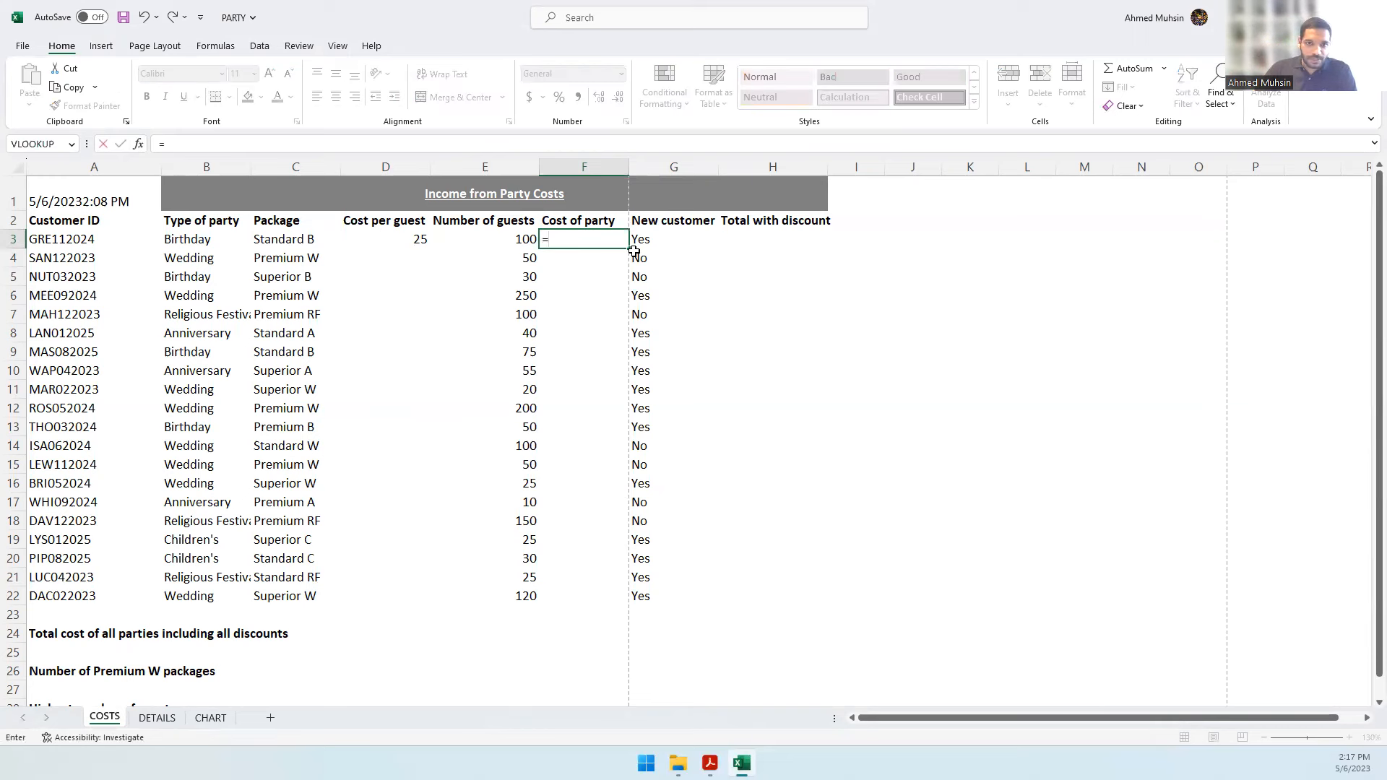
click(406, 242)
text(*)
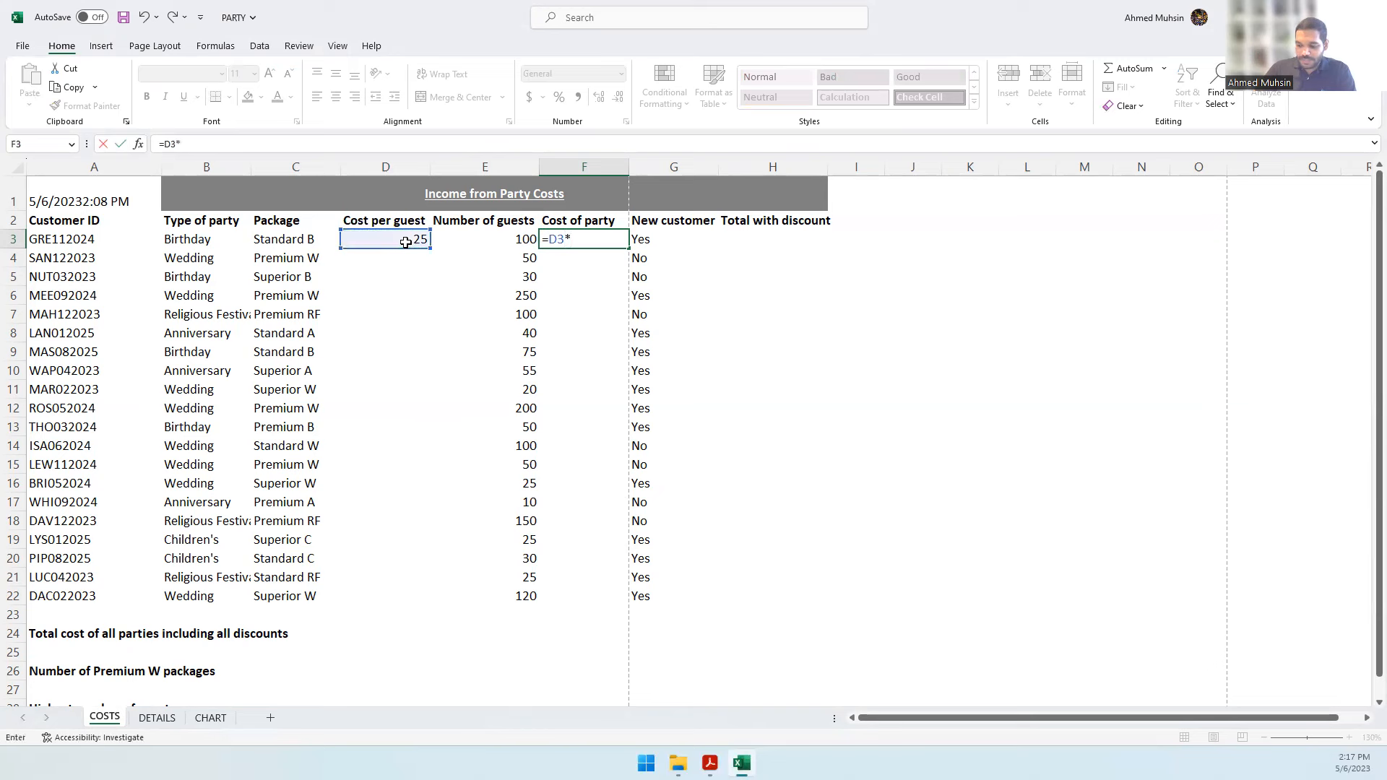
click(510, 244)
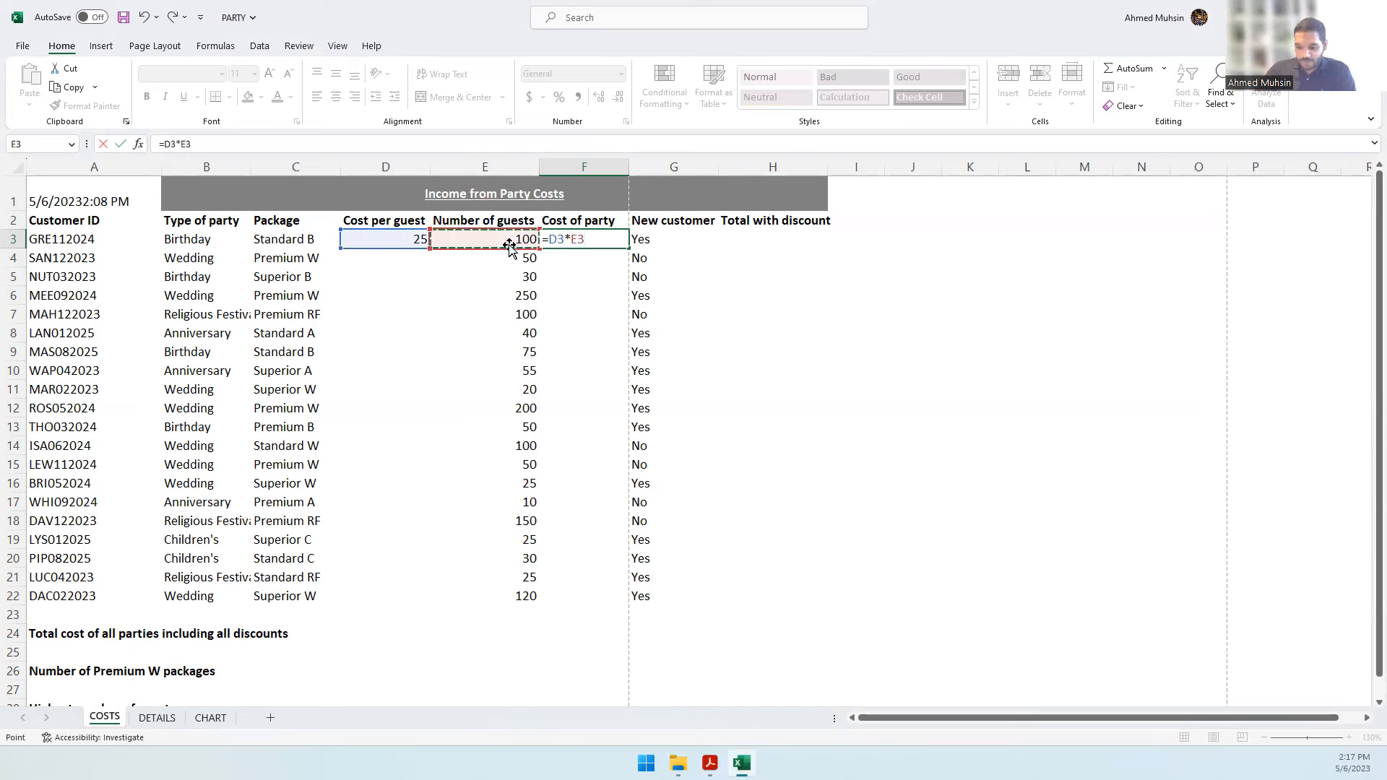
key(Return)
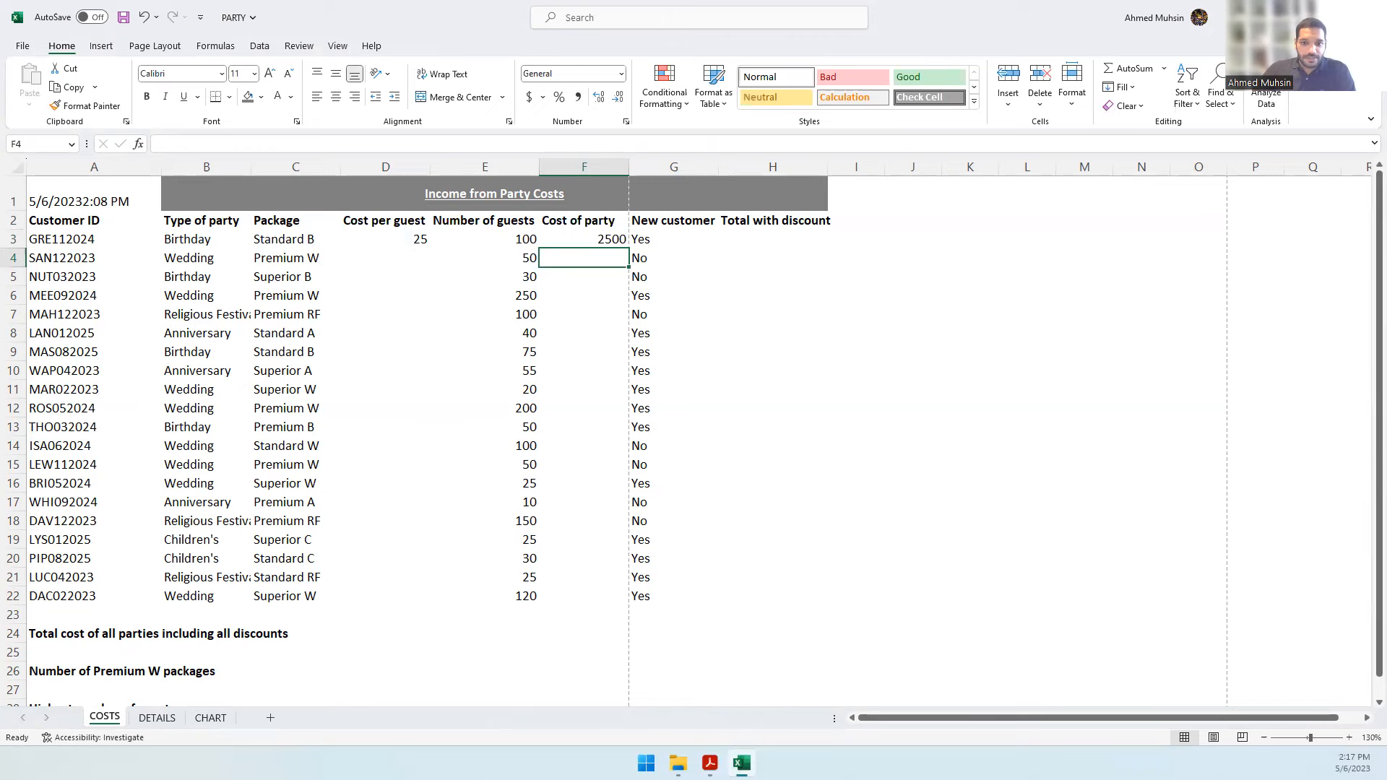
- Read the Total with discount task in the question paper and locate the new customer discount in the DETAILS sheet
click(710, 763)
drag(358, 402, 735, 403)
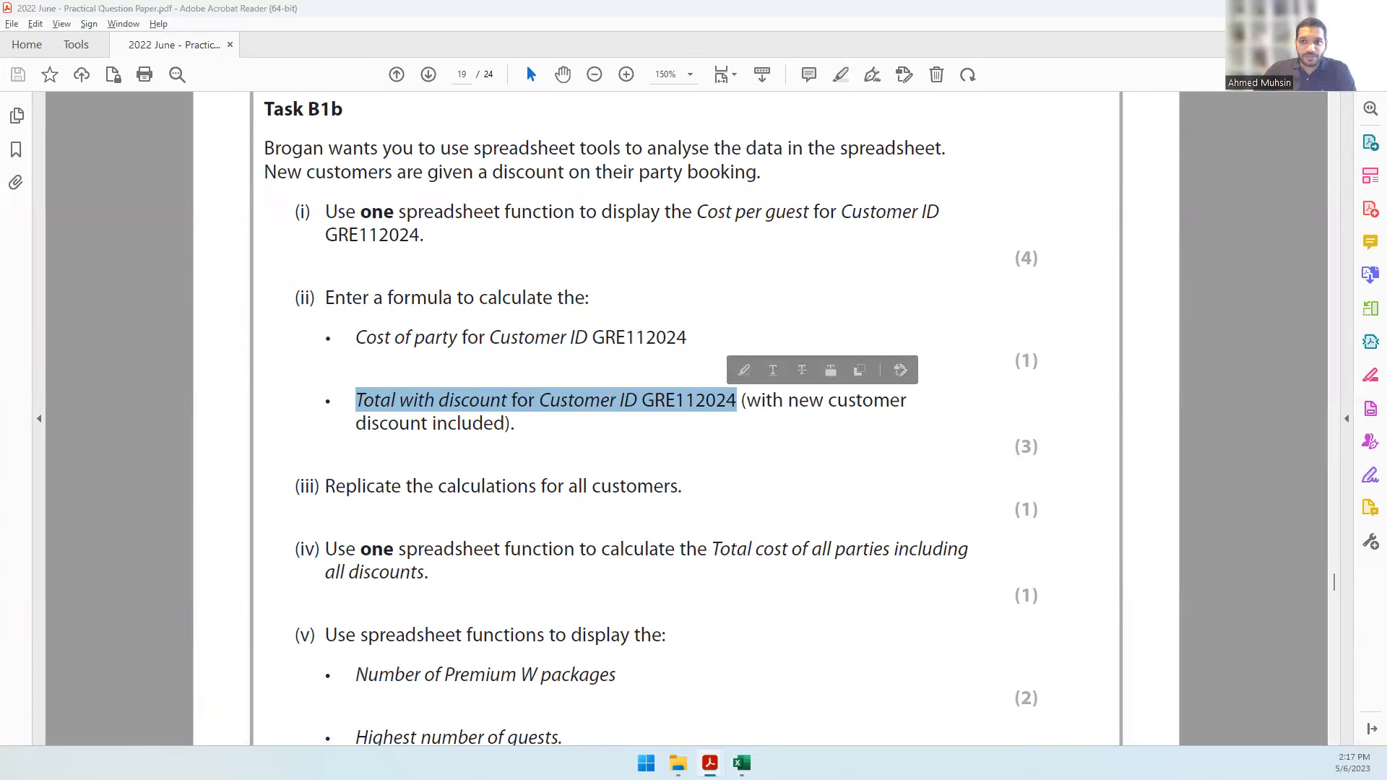
key(alt+Tab)
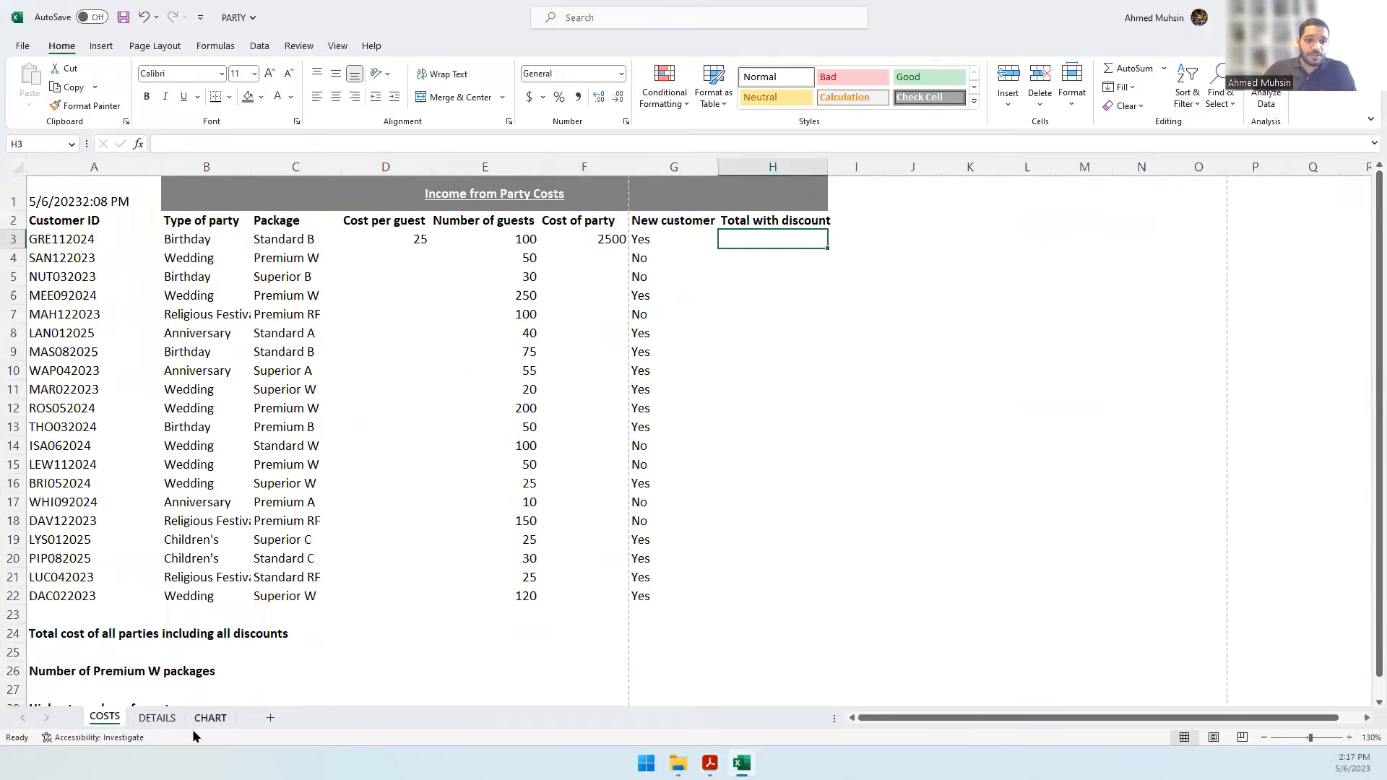
click(167, 721)
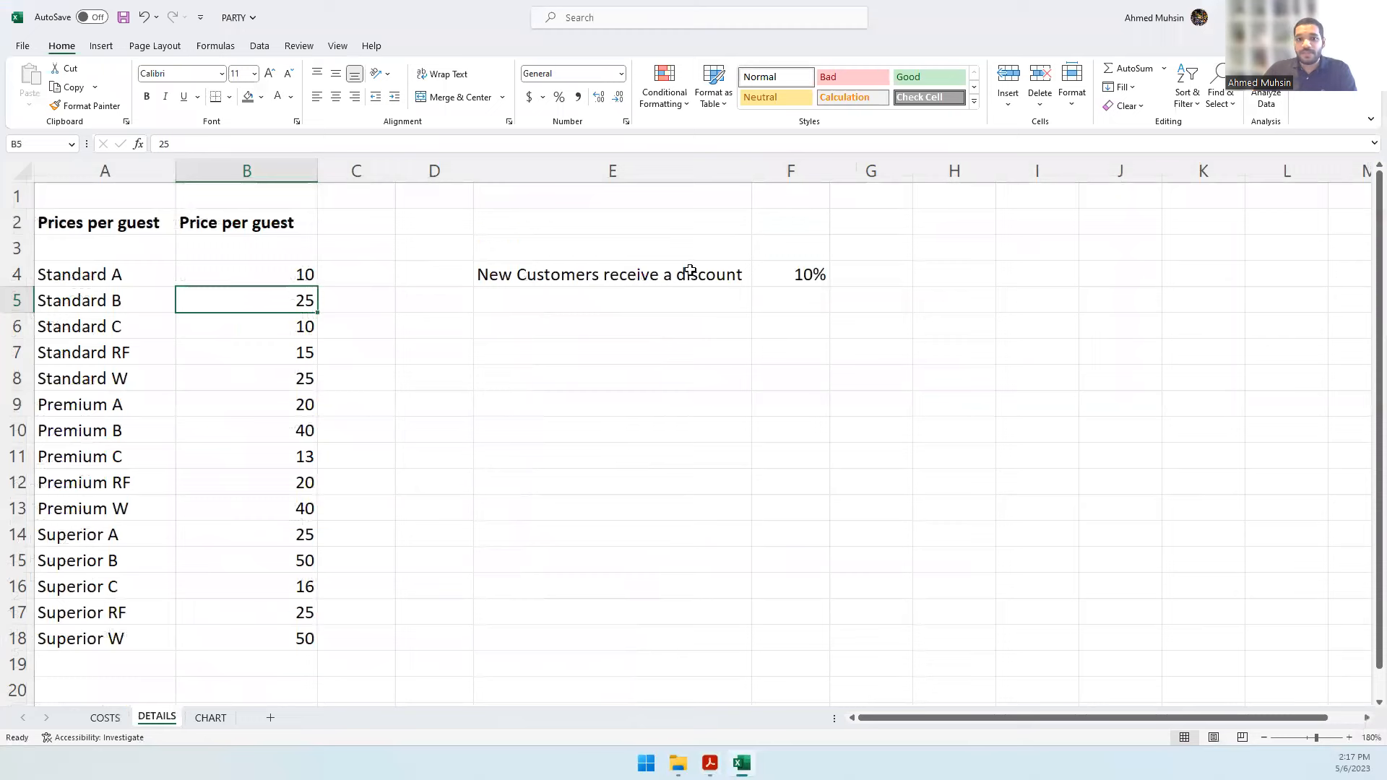
click(803, 275)
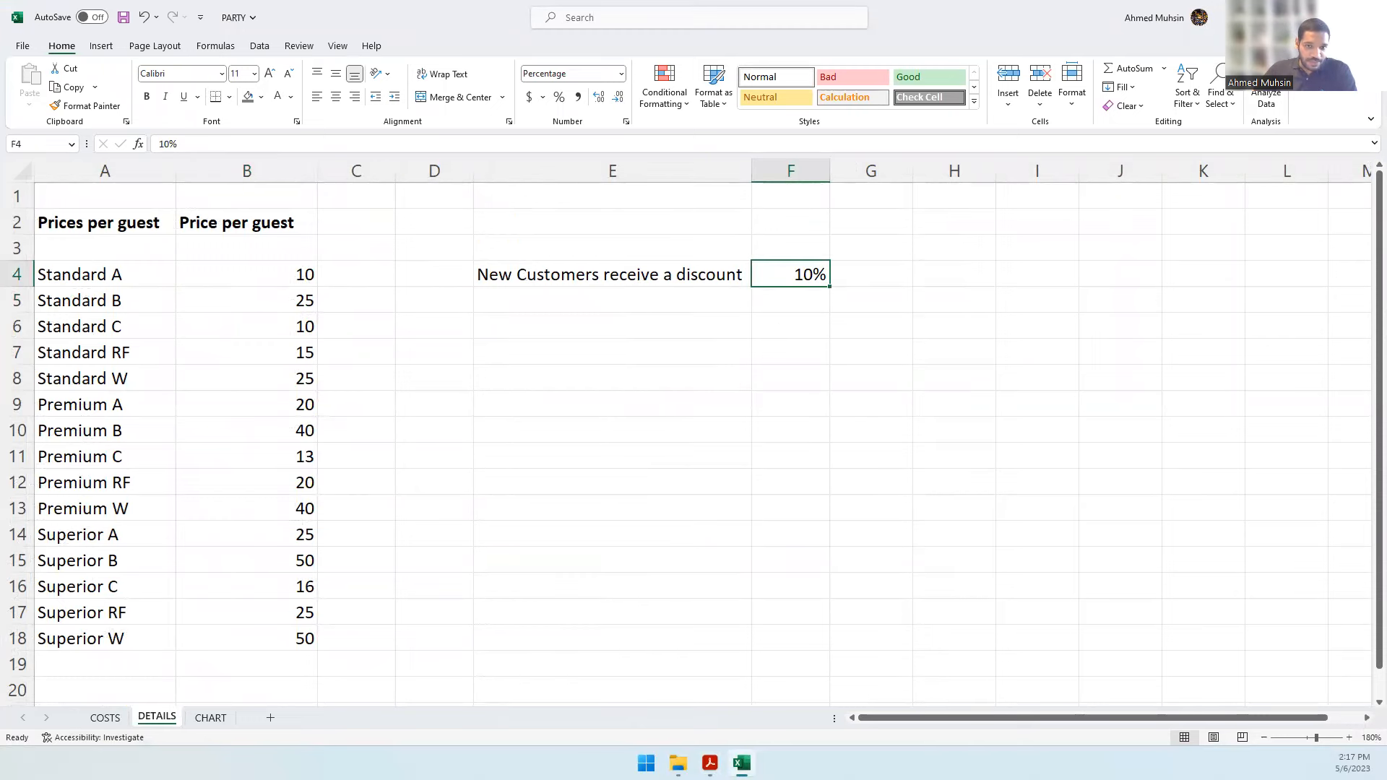
- Return to the COSTS sheet and insert the IF function in Total with discount cell H3
click(104, 718)
click(753, 249)
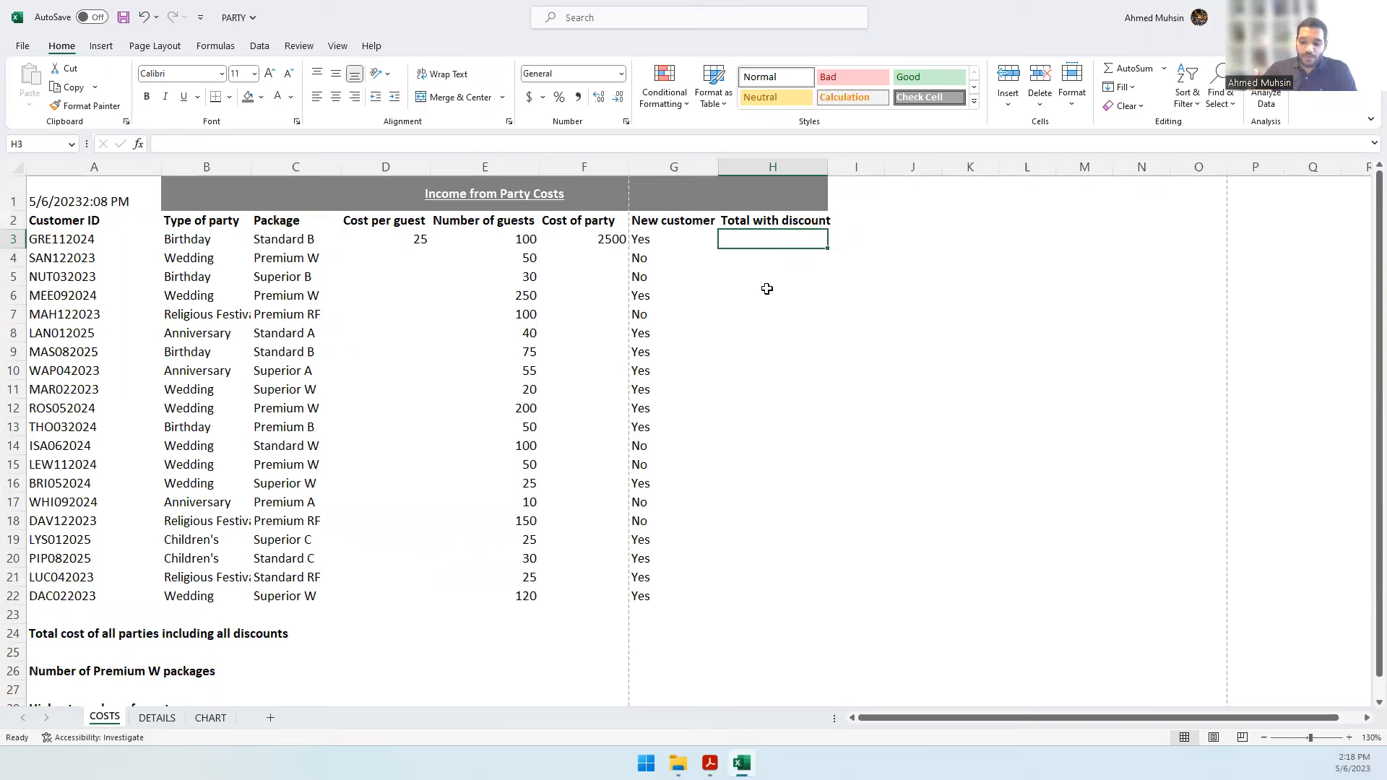
click(139, 146)
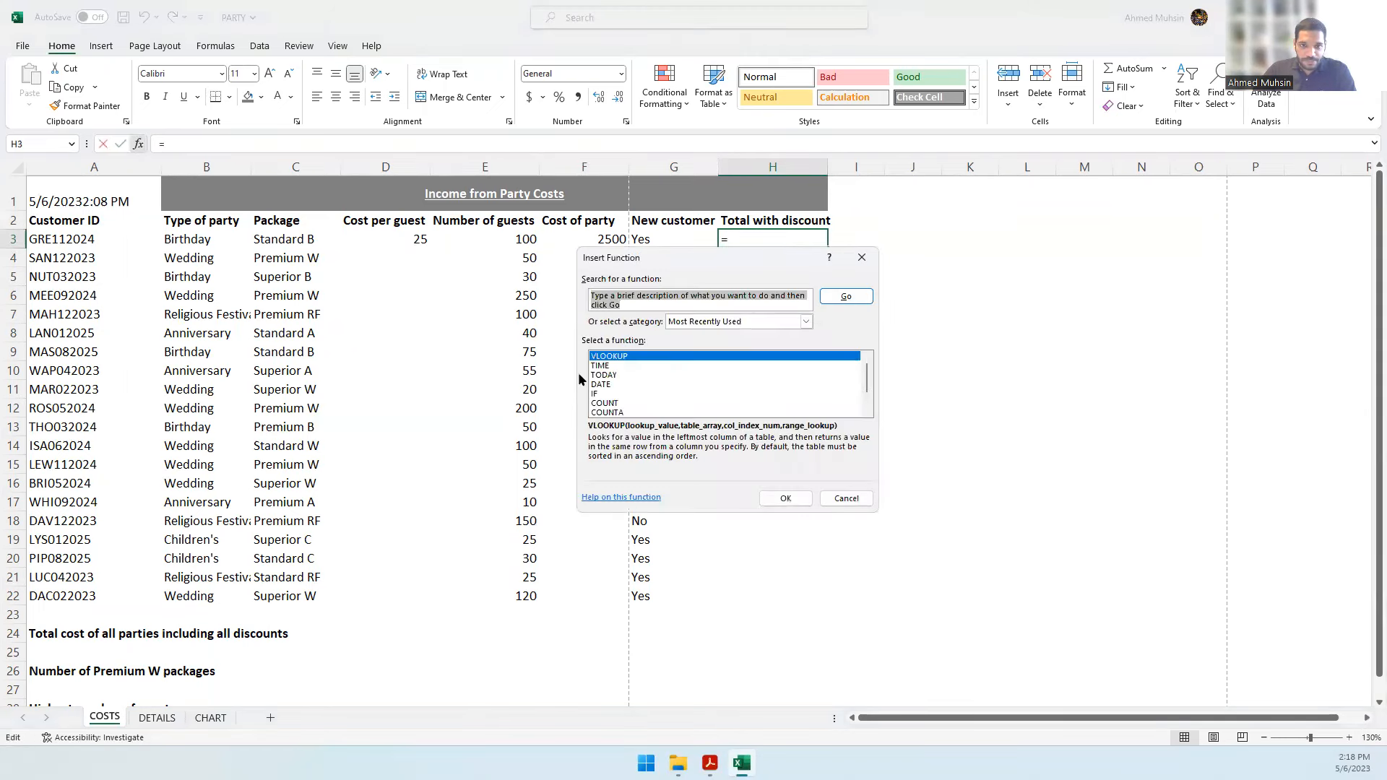
click(613, 394)
click(794, 499)
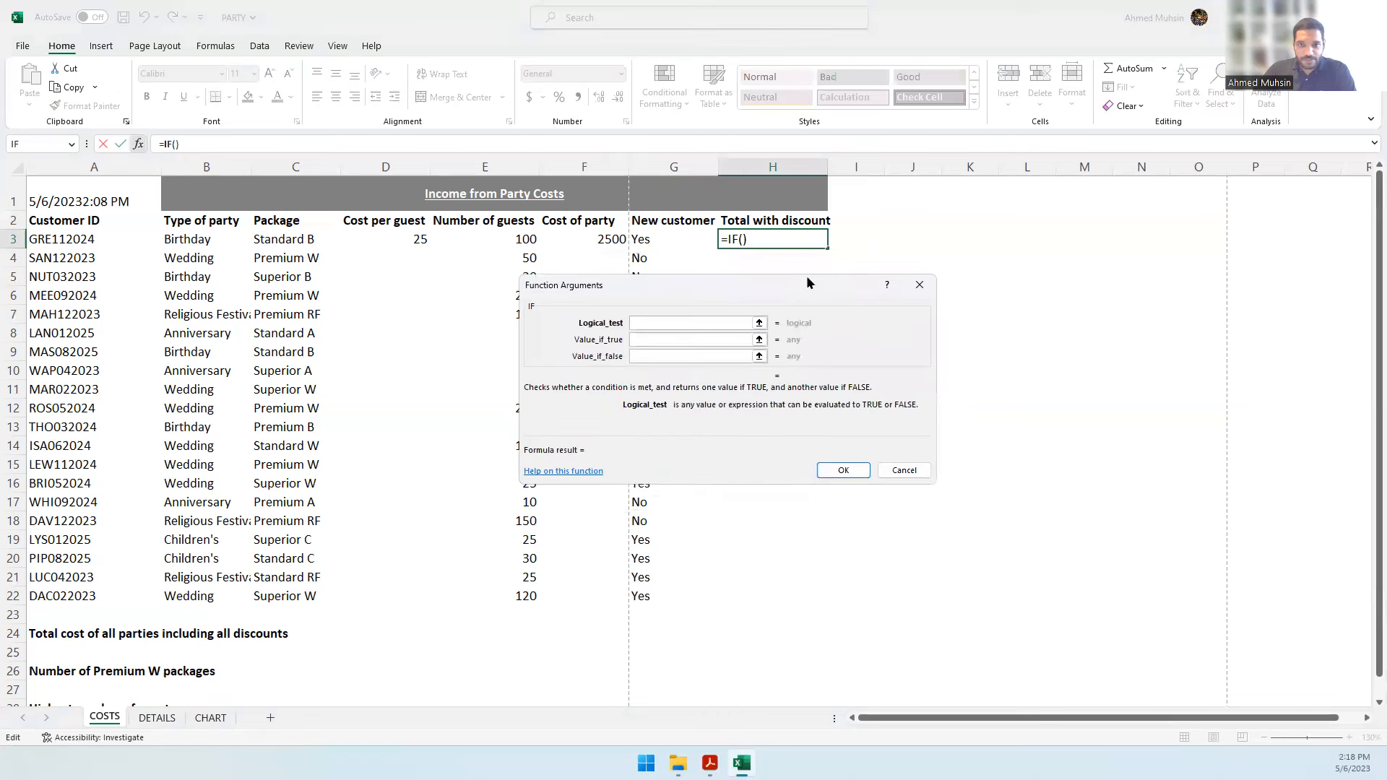
- Set the IF function's logical test to G3="Yes", with Yes in quotation marks
drag(802, 319, 1018, 349)
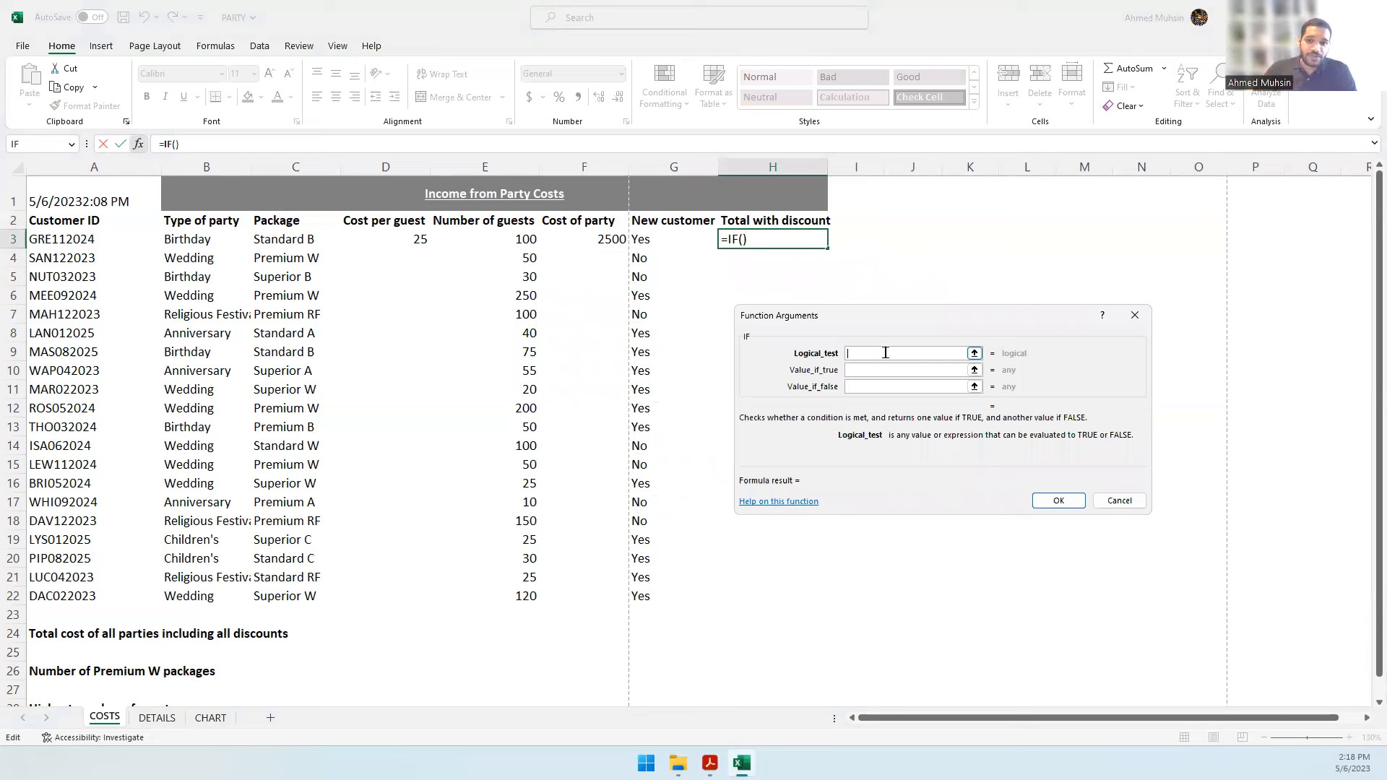
click(649, 245)
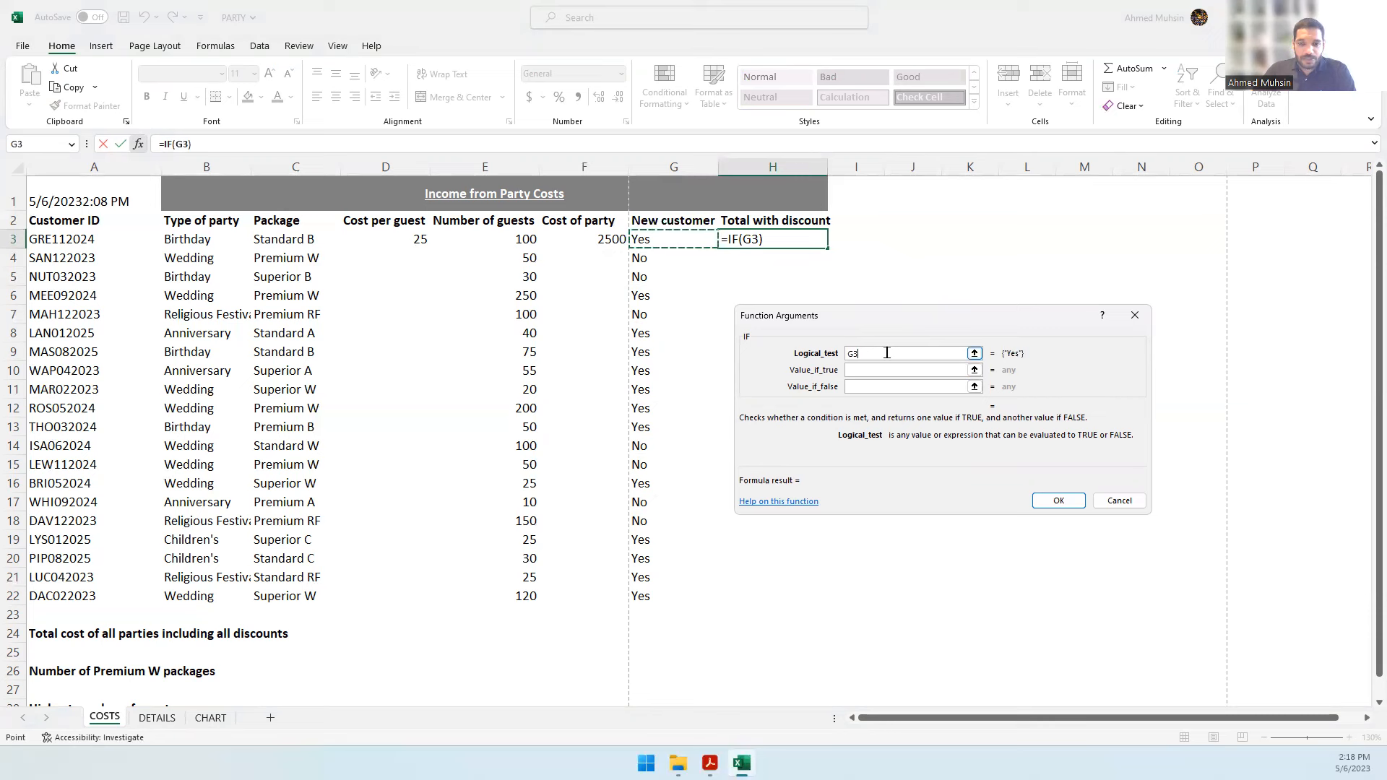
text(=yES)
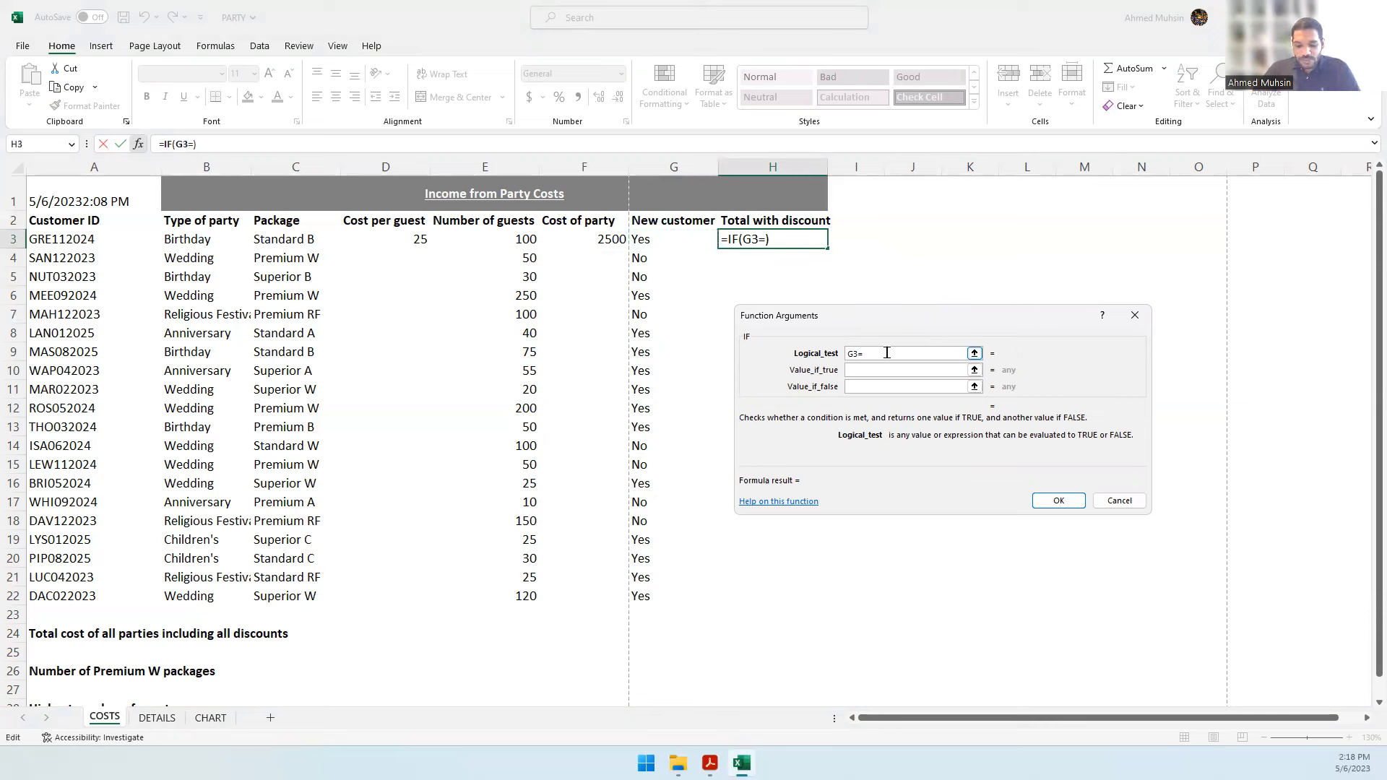
key(BackSpace)
key(BackSpace)
key(BackSpace)
text(Yes)
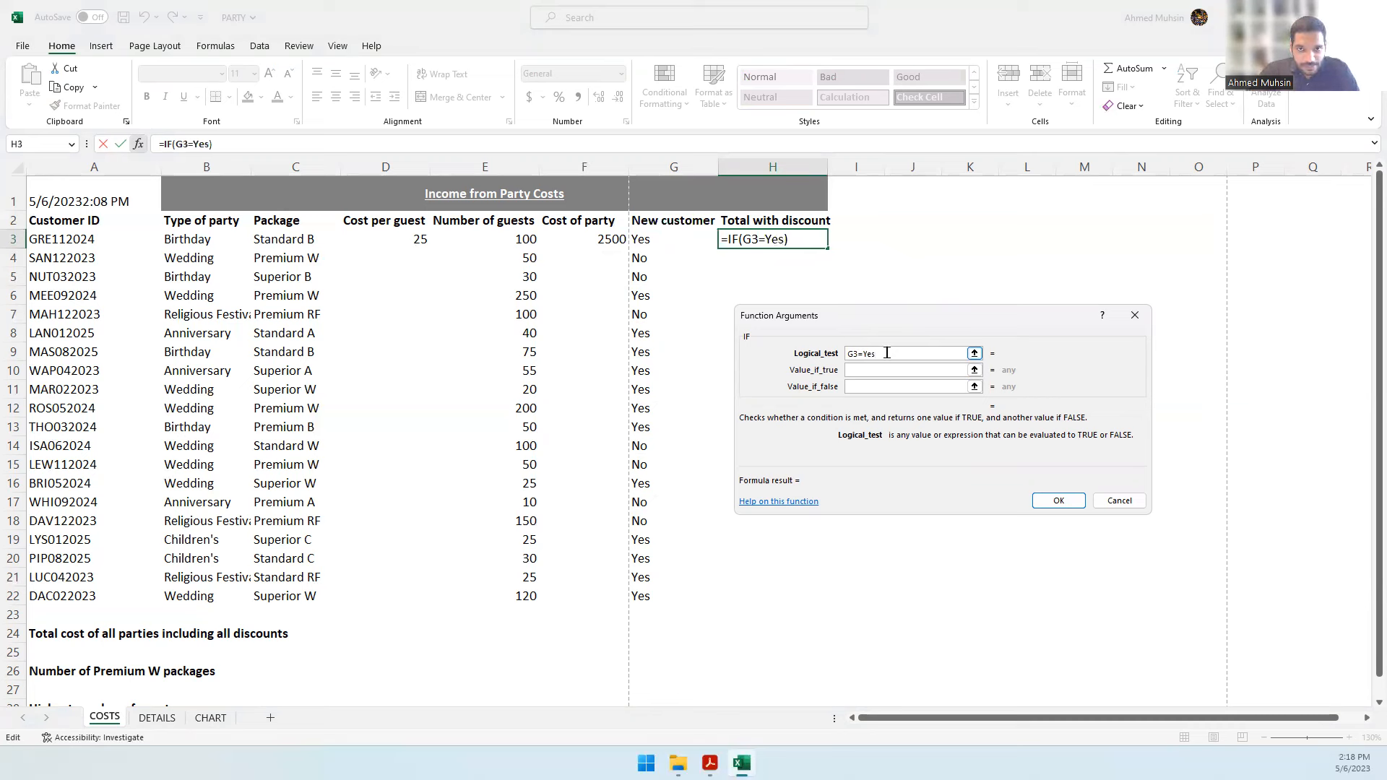
click(879, 370)
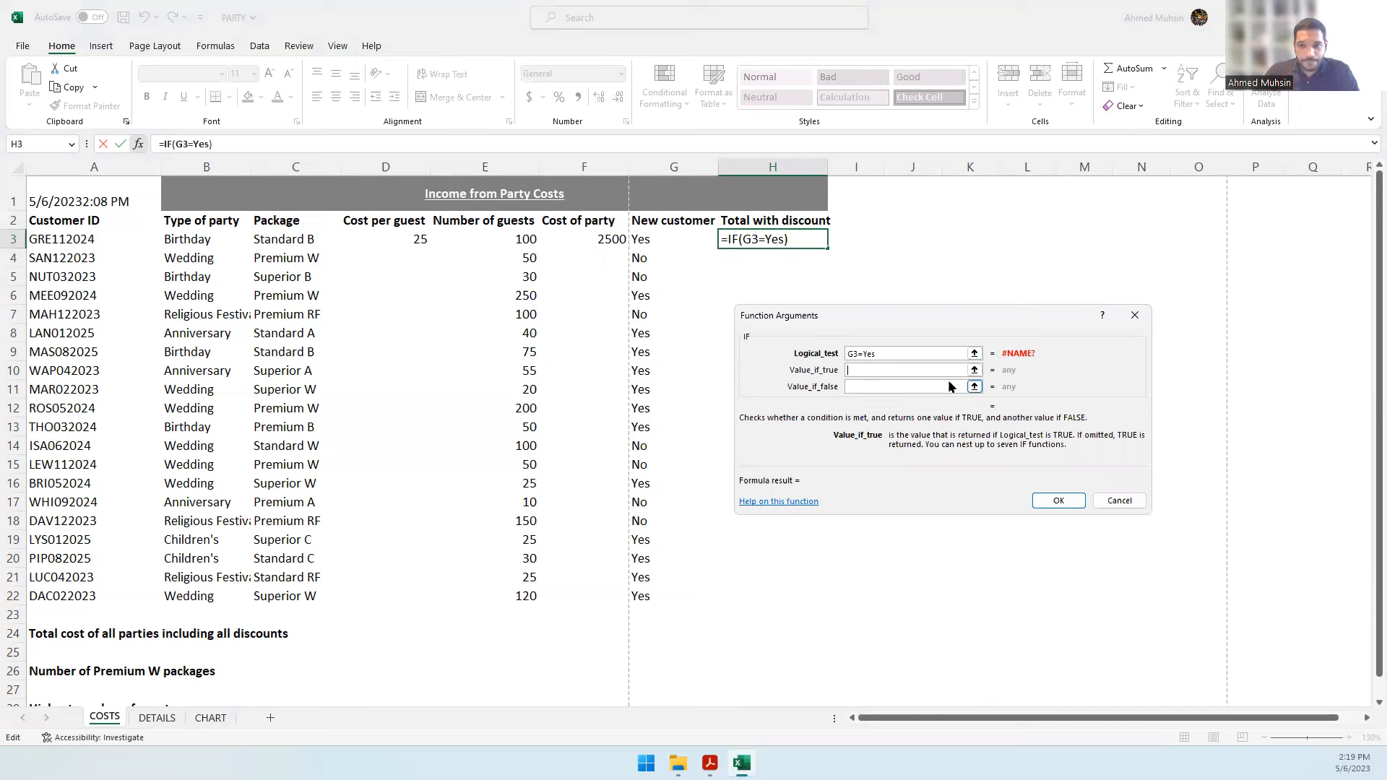
click(877, 356)
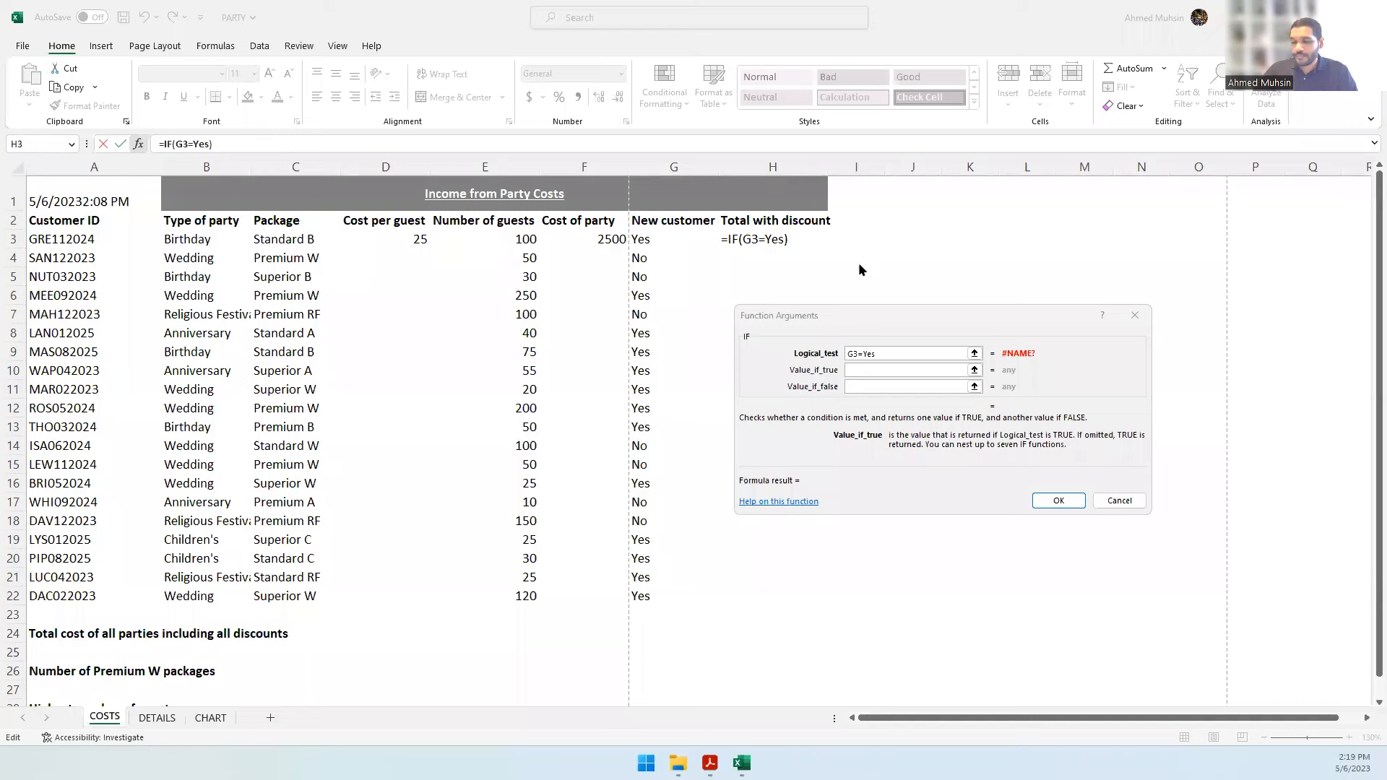
click(885, 354)
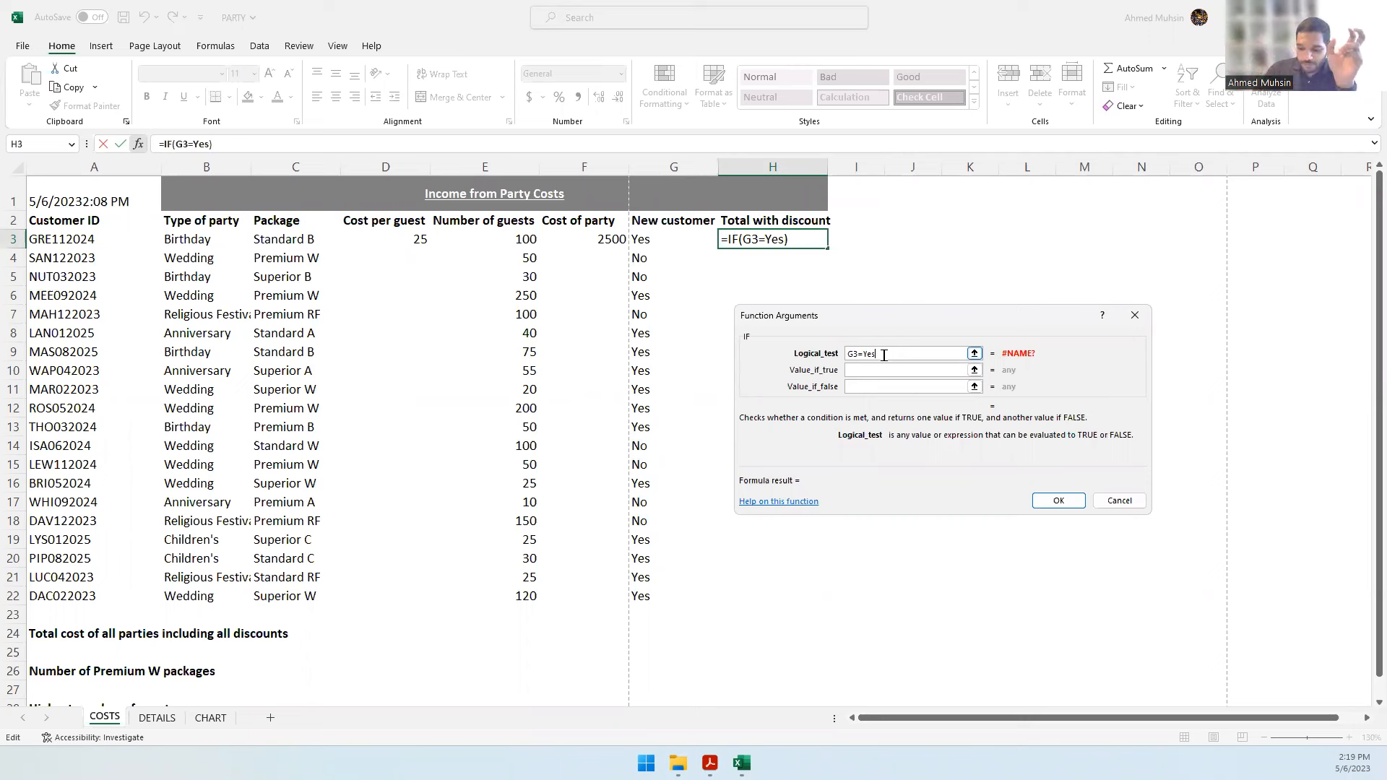
text(")
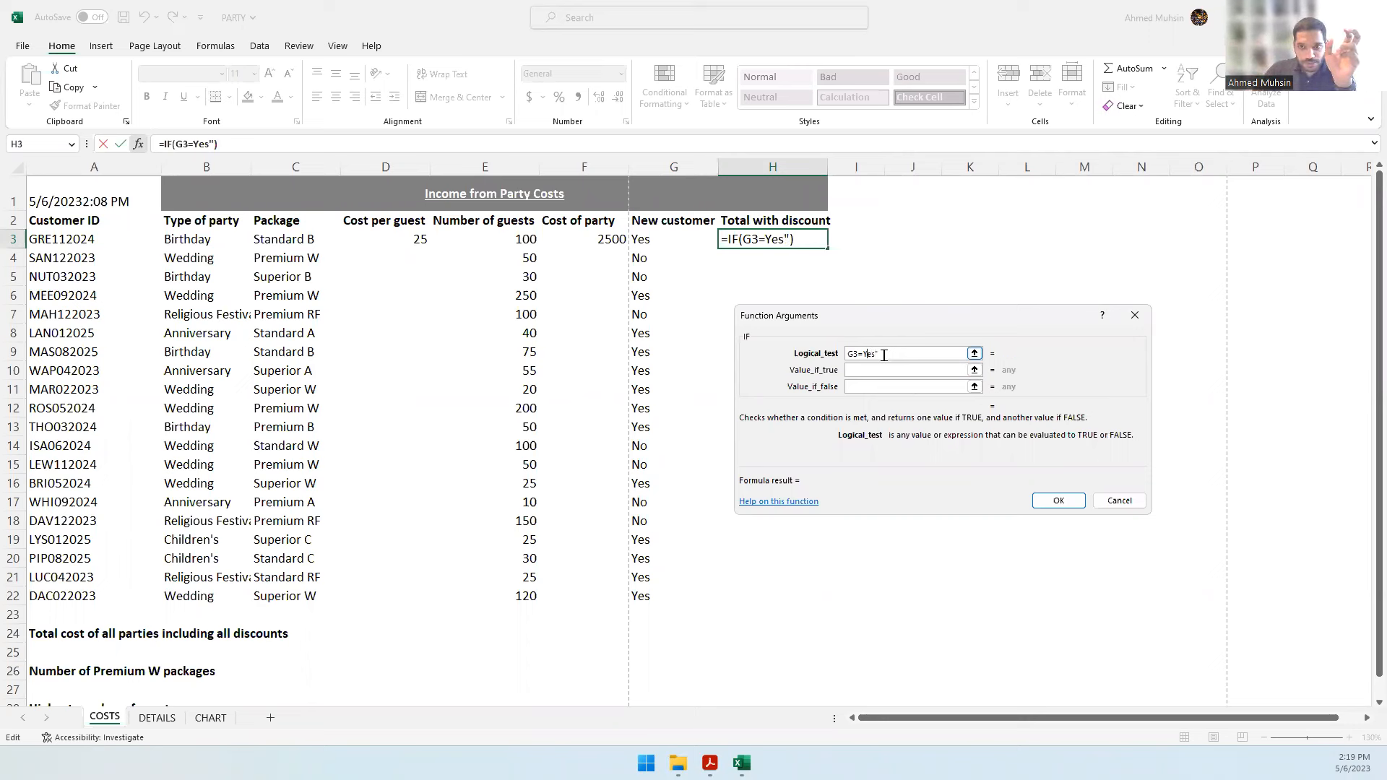
text(Yes")
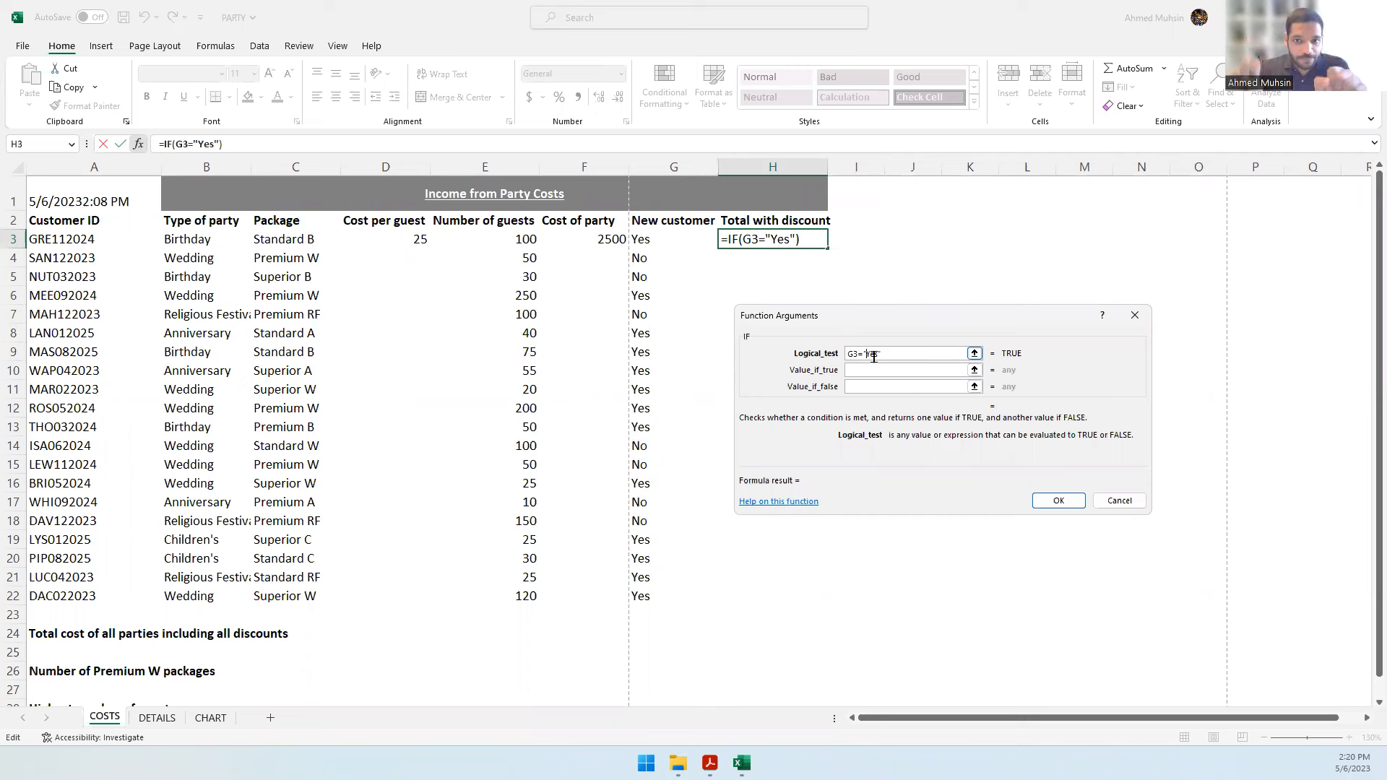
- Set the IF function's value if true to F3-(F3*10%) and its value if false to F3
click(873, 373)
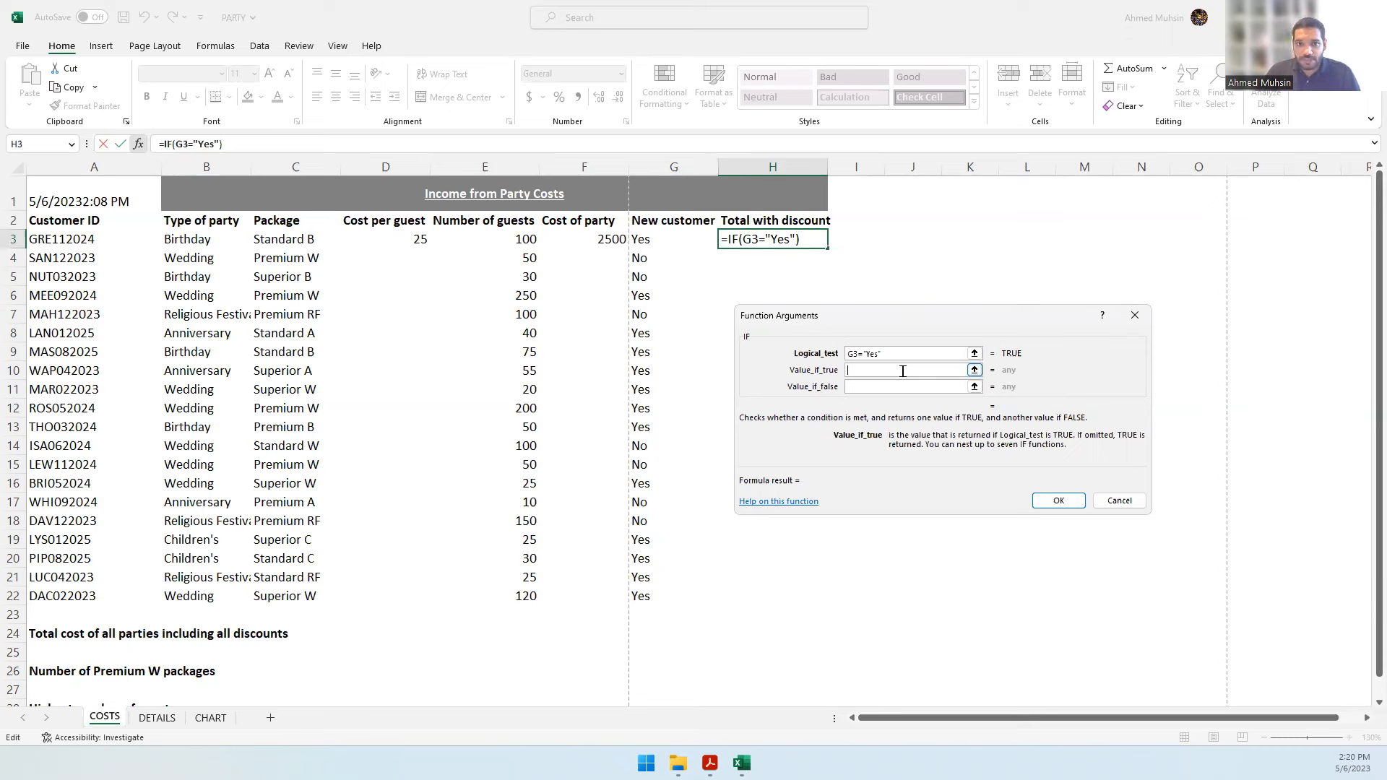
click(616, 239)
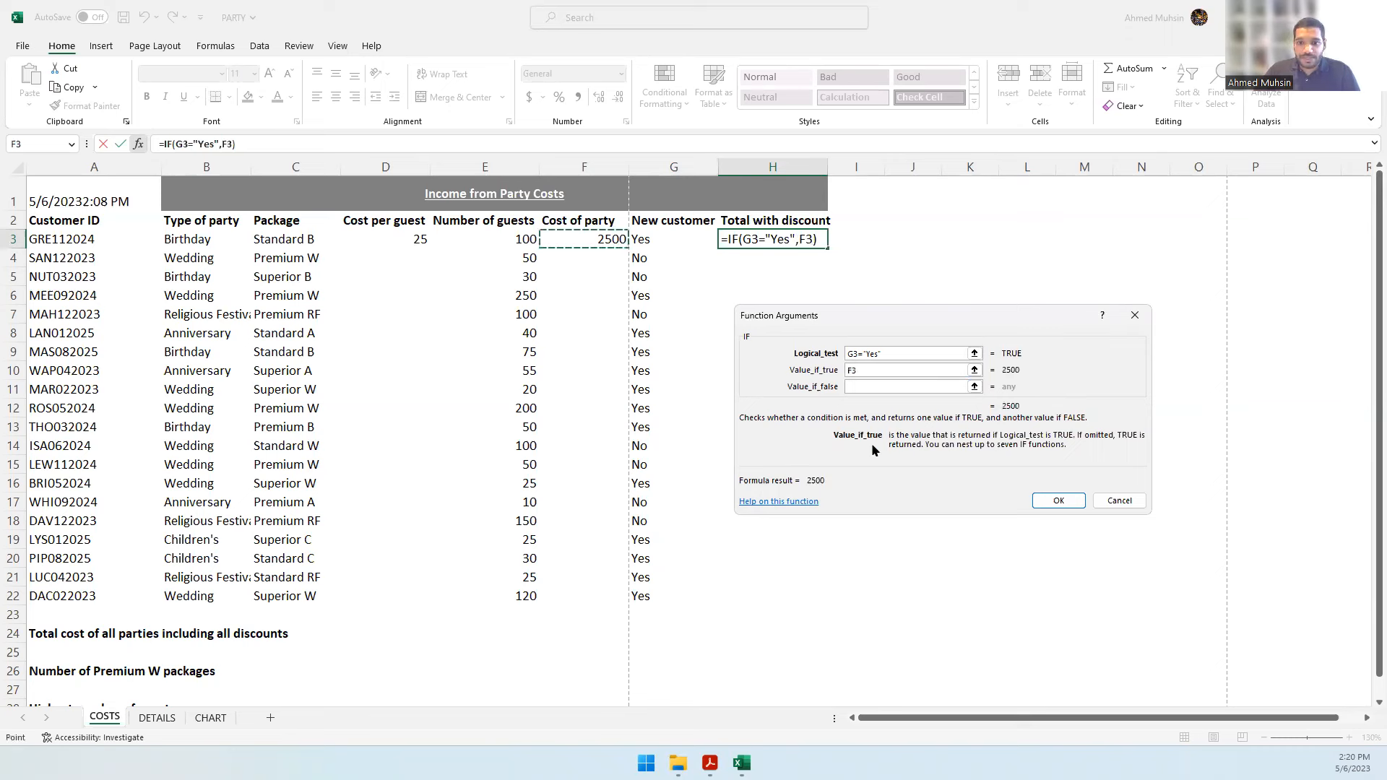
text(-)
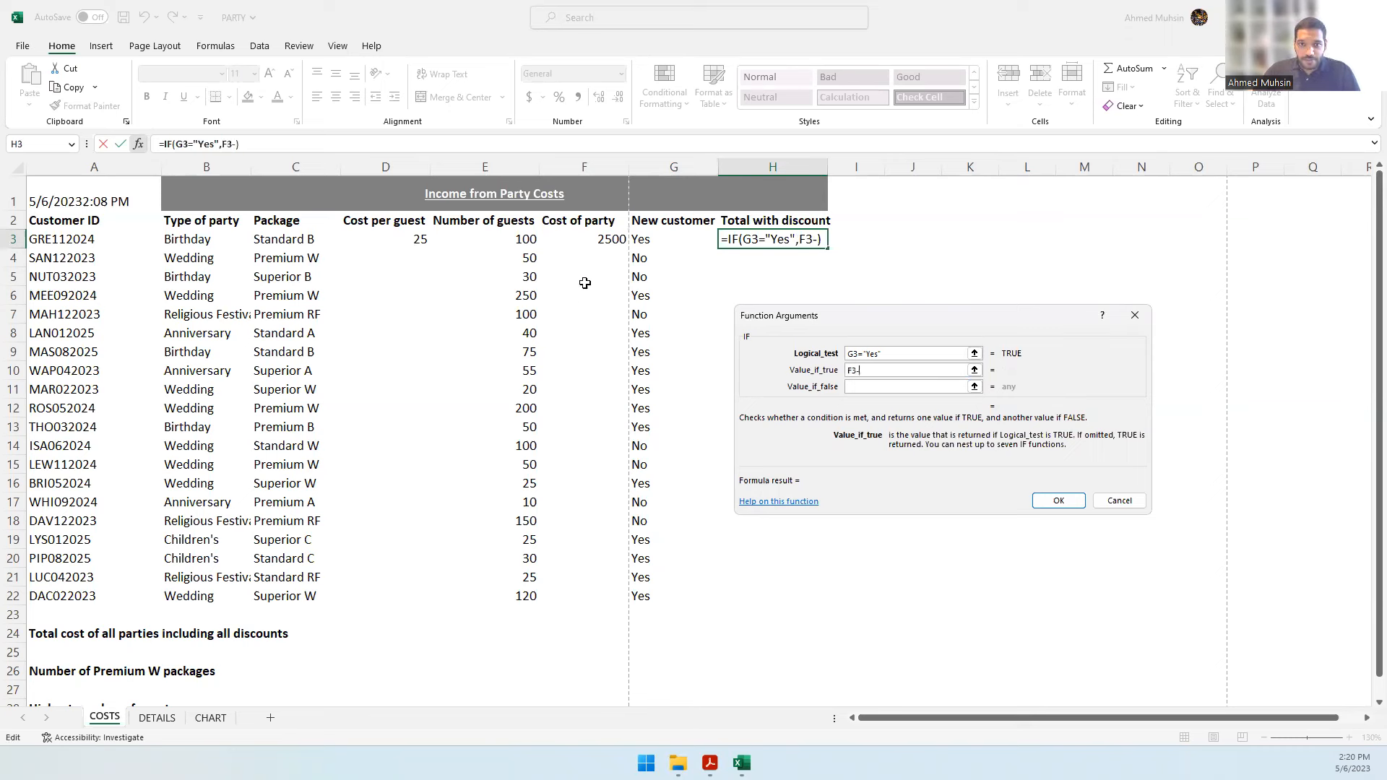
text(()
click(603, 244)
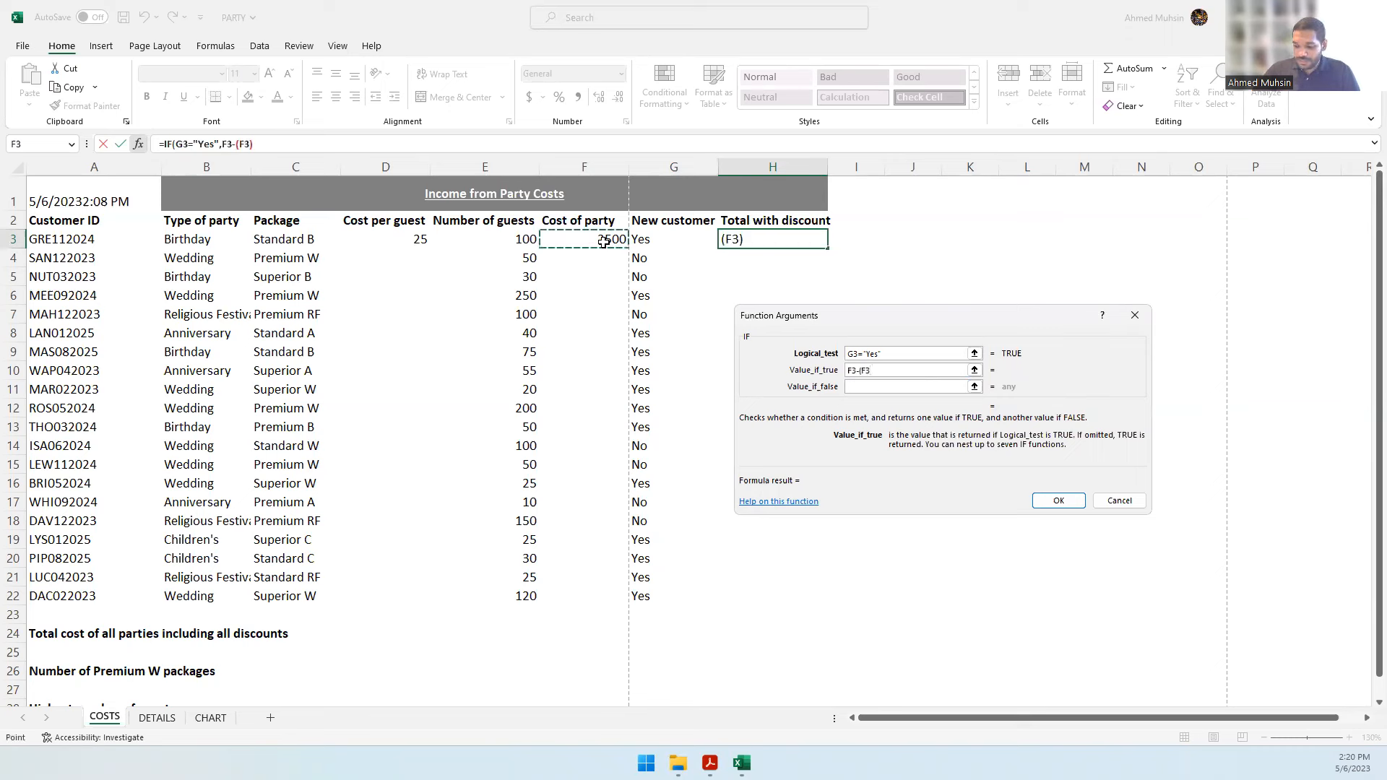
text(*10%))
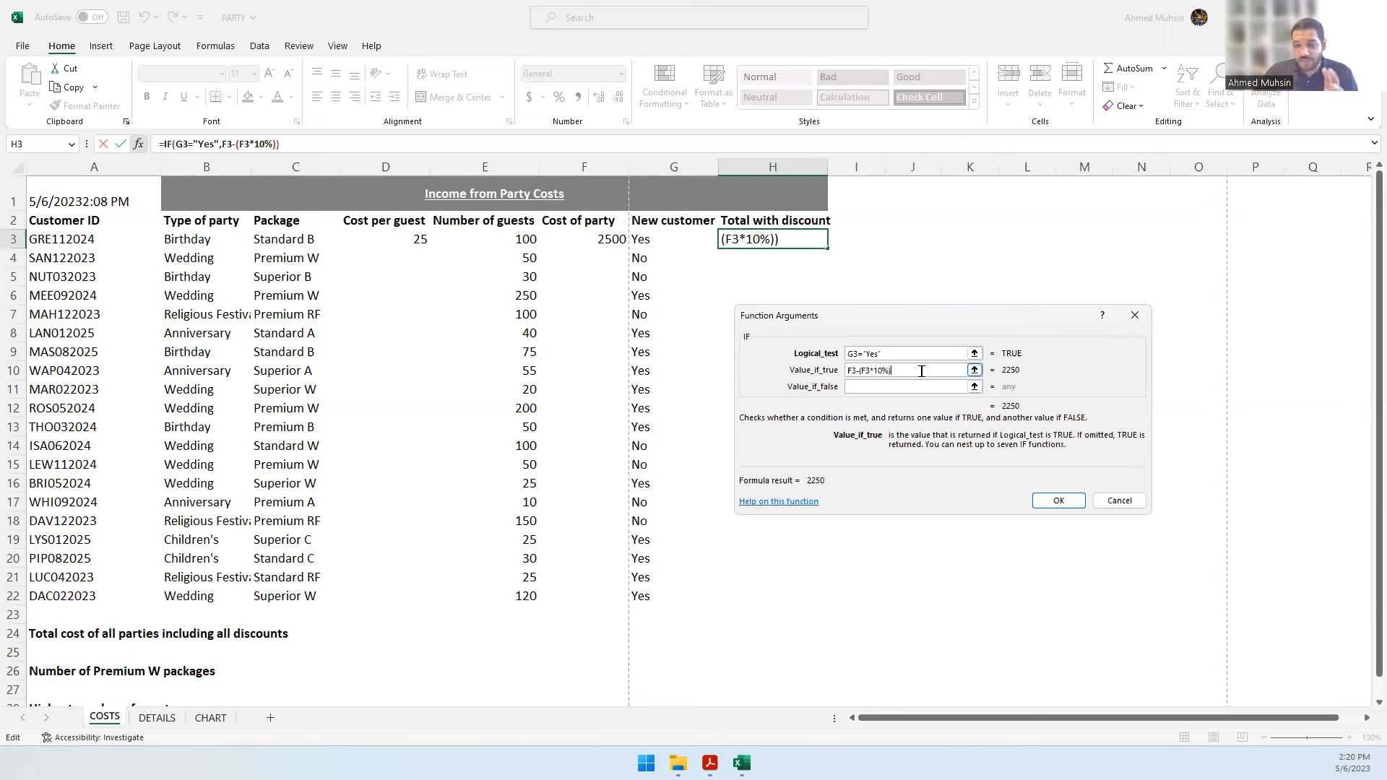
click(897, 351)
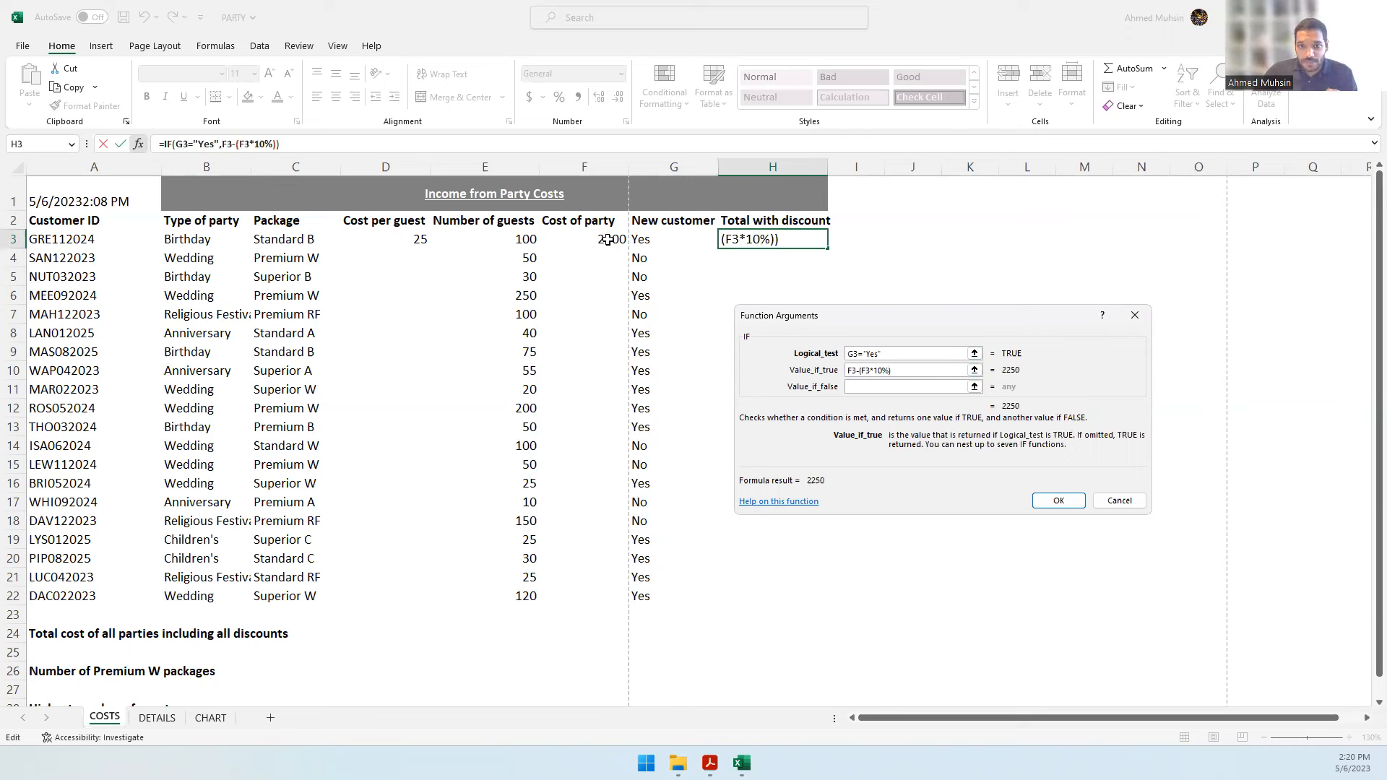
click(859, 389)
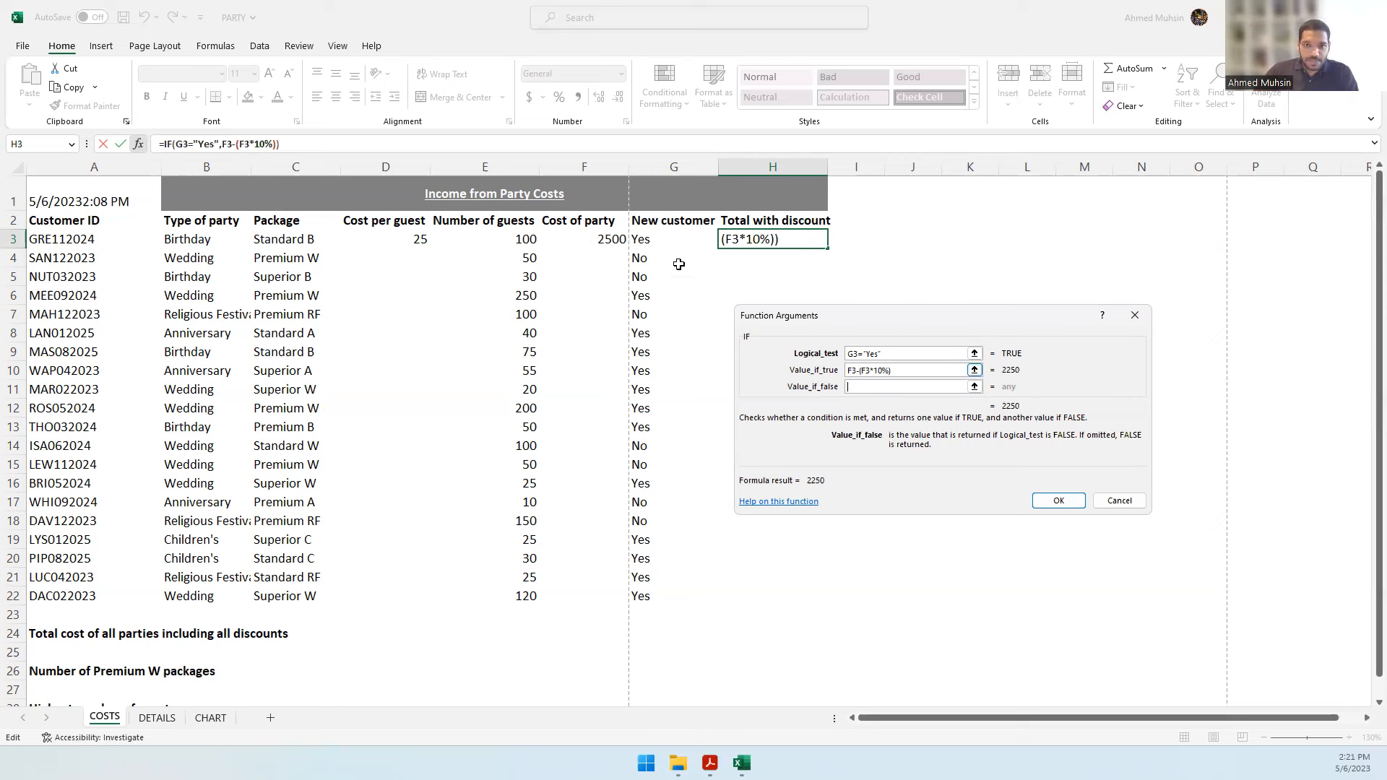
click(603, 242)
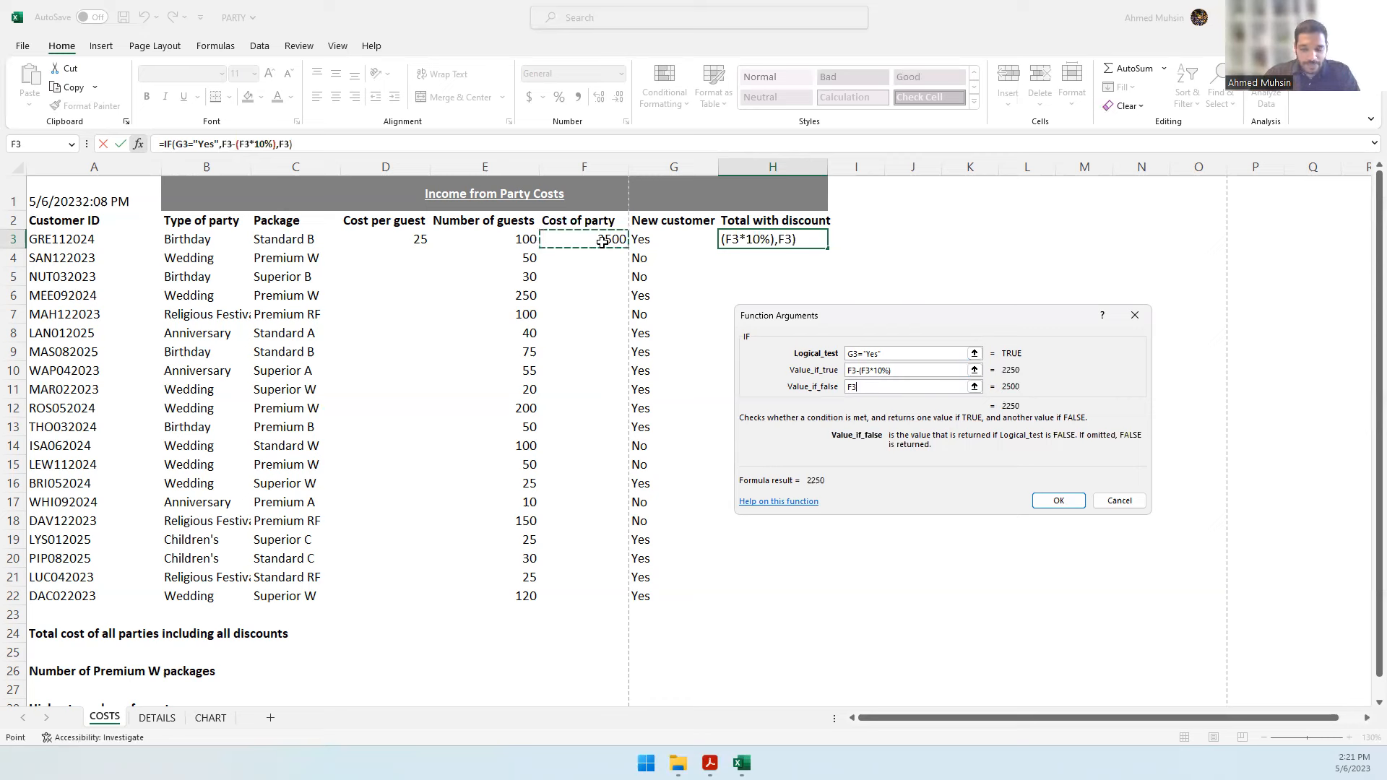
- Replace the typed 10% in the value if true with a reference to DETAILS!F4 and accept the IF function
click(914, 369)
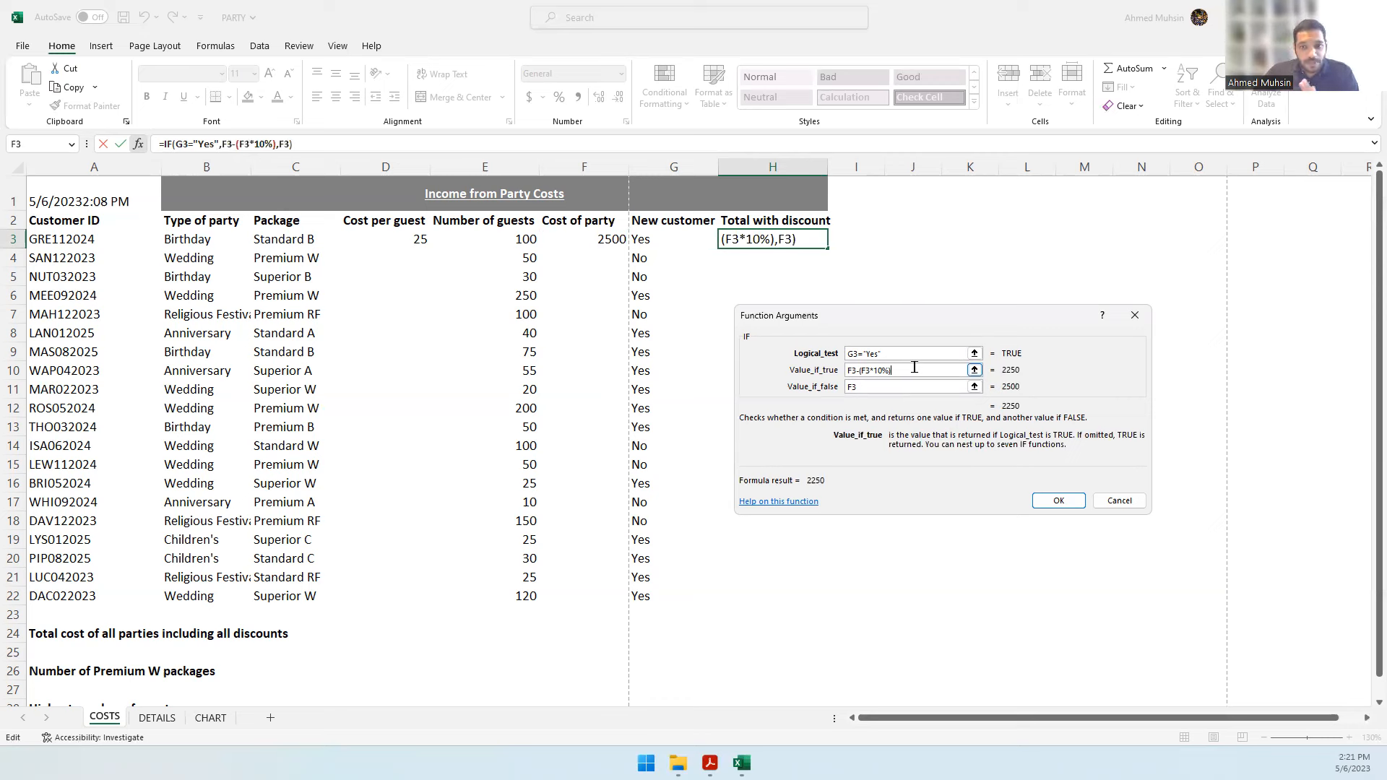
click(874, 371)
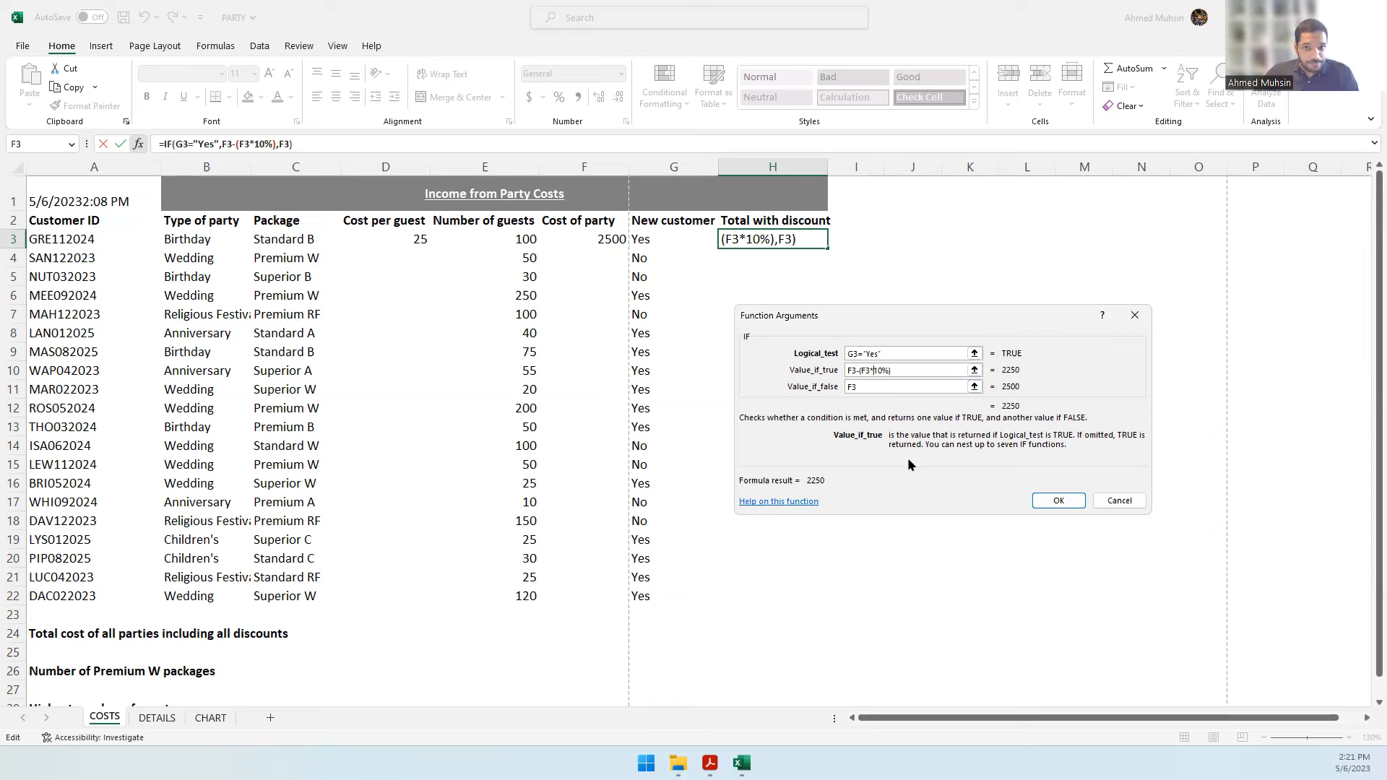
key(shift+Right)
key(shift+Right)
key(shift+Right)
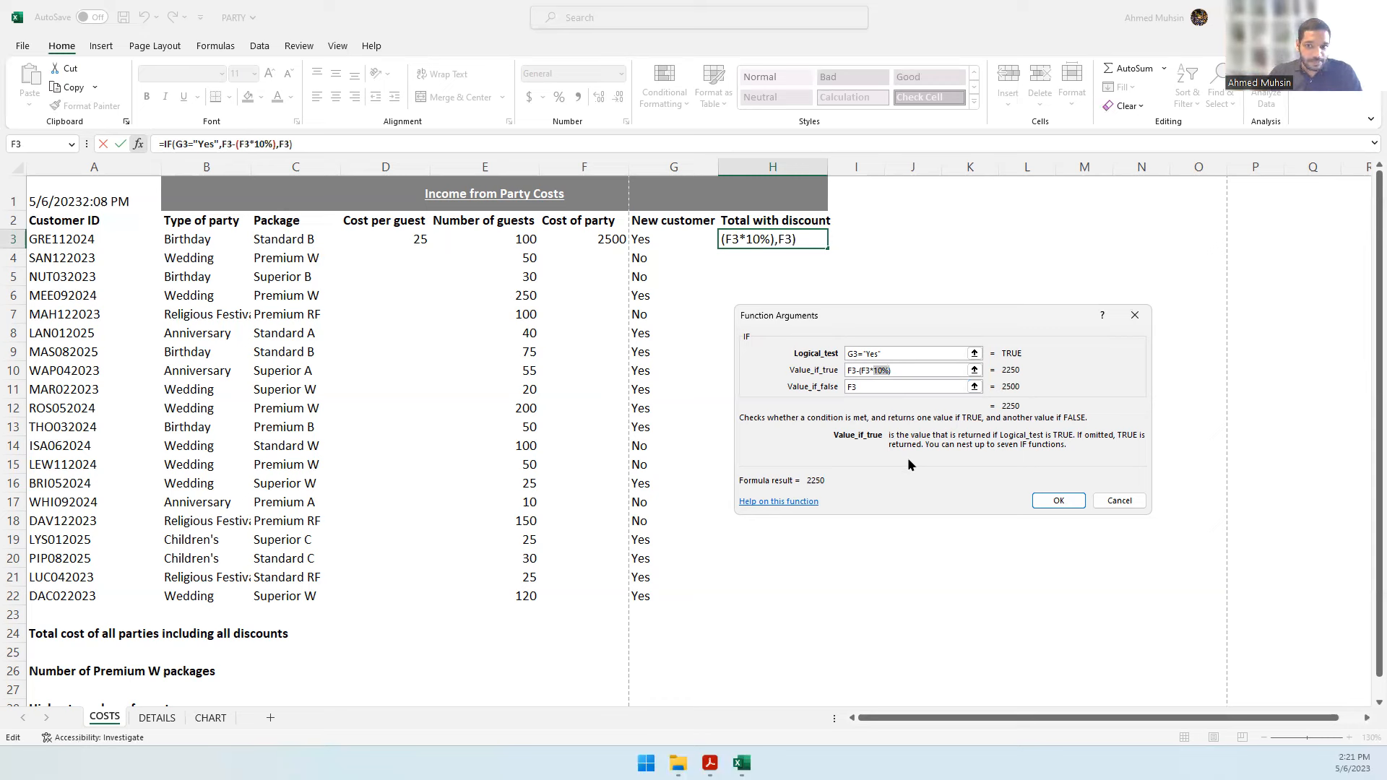
key(Left)
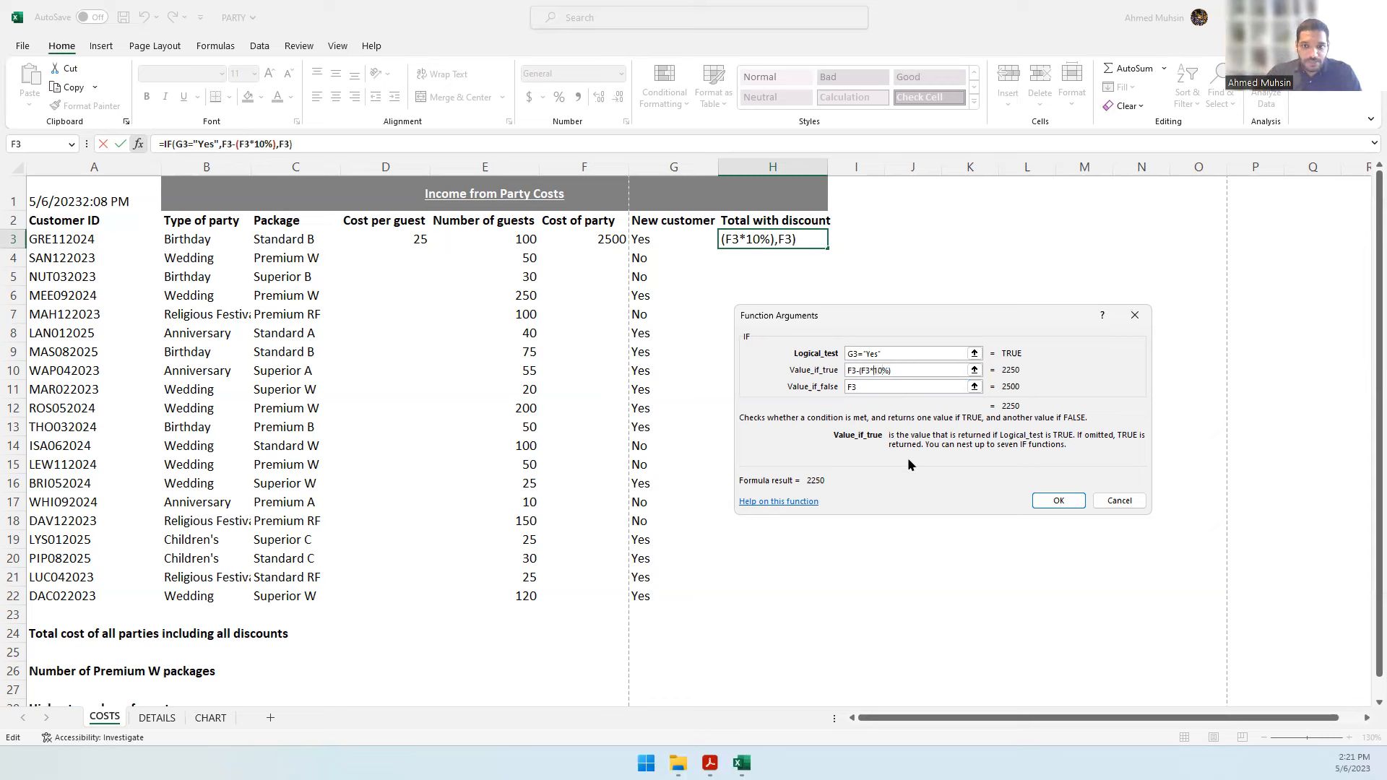
key(shift+Right)
key(shift+Right)
key(shift+Right)
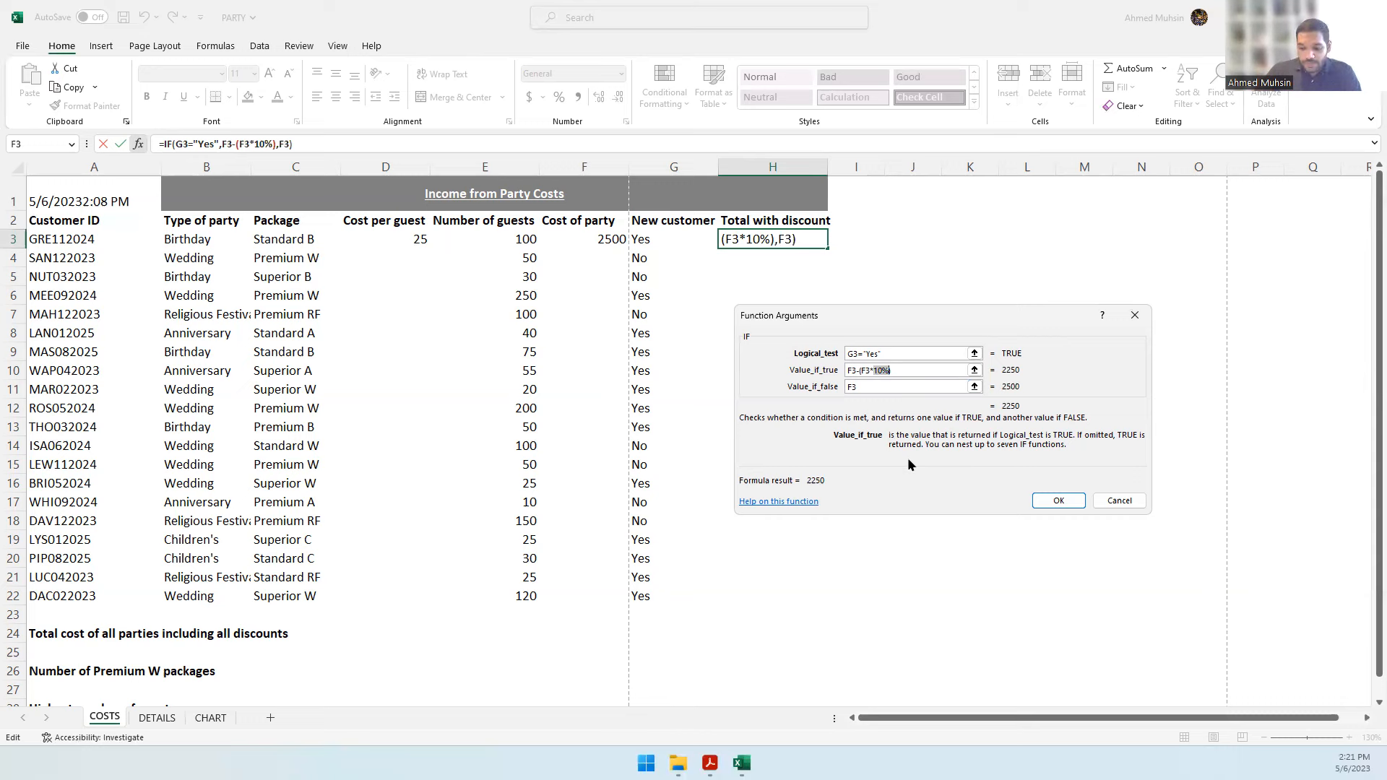
key(BackSpace)
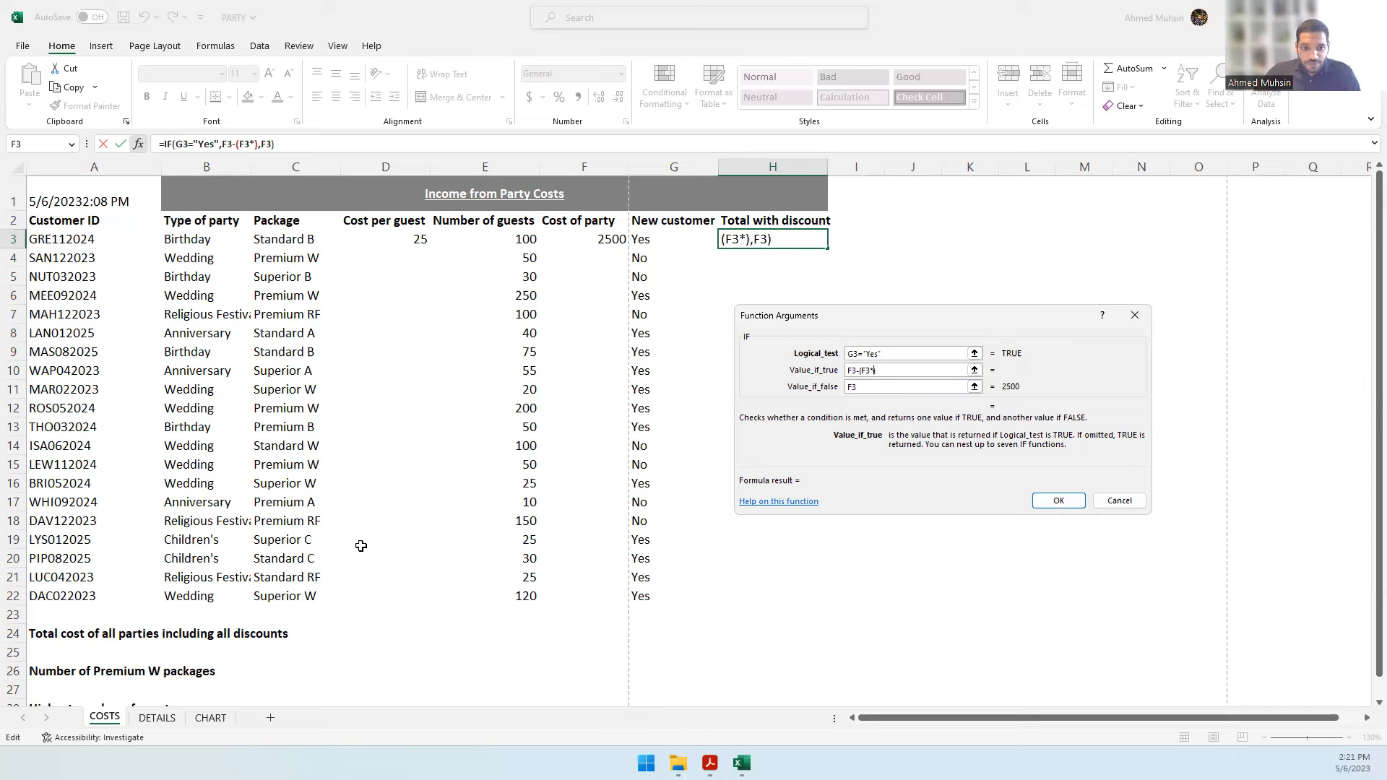
click(168, 719)
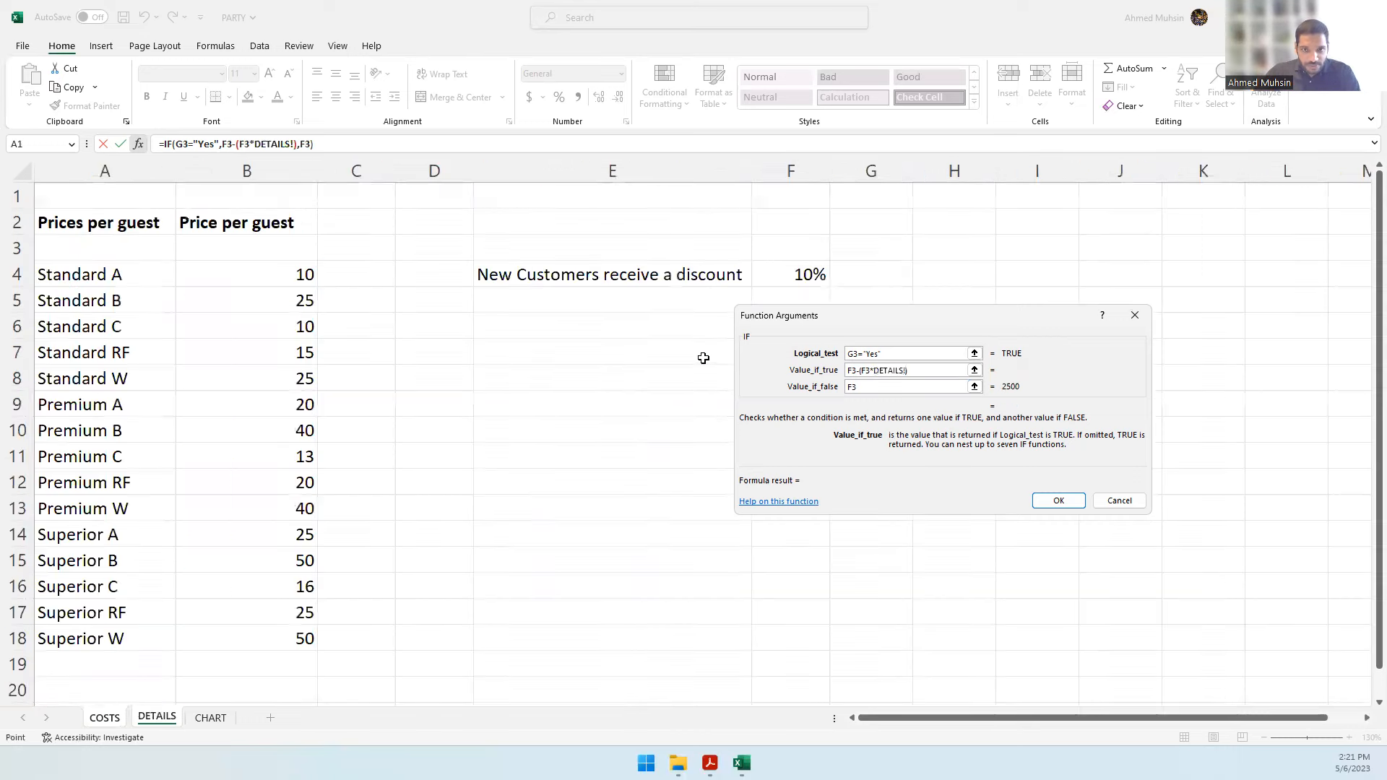
click(807, 272)
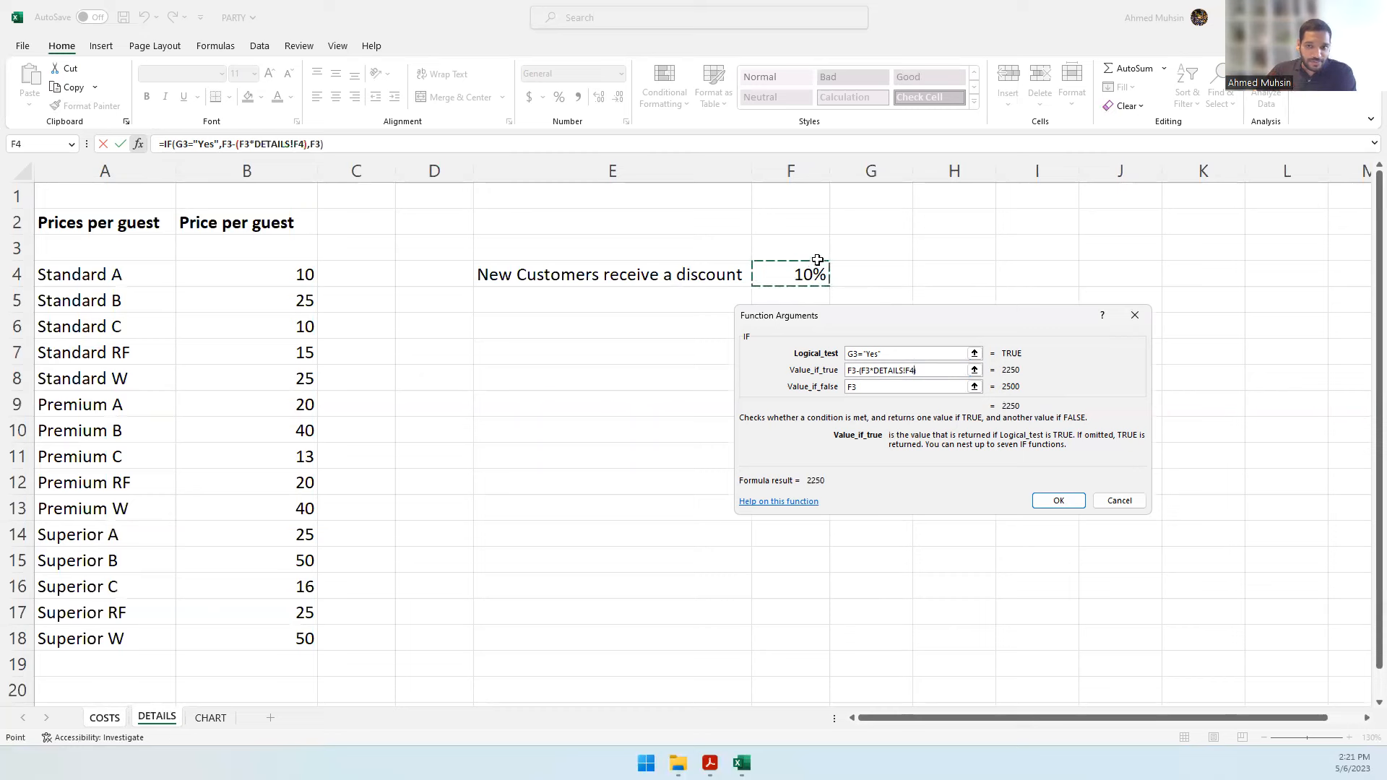
text())
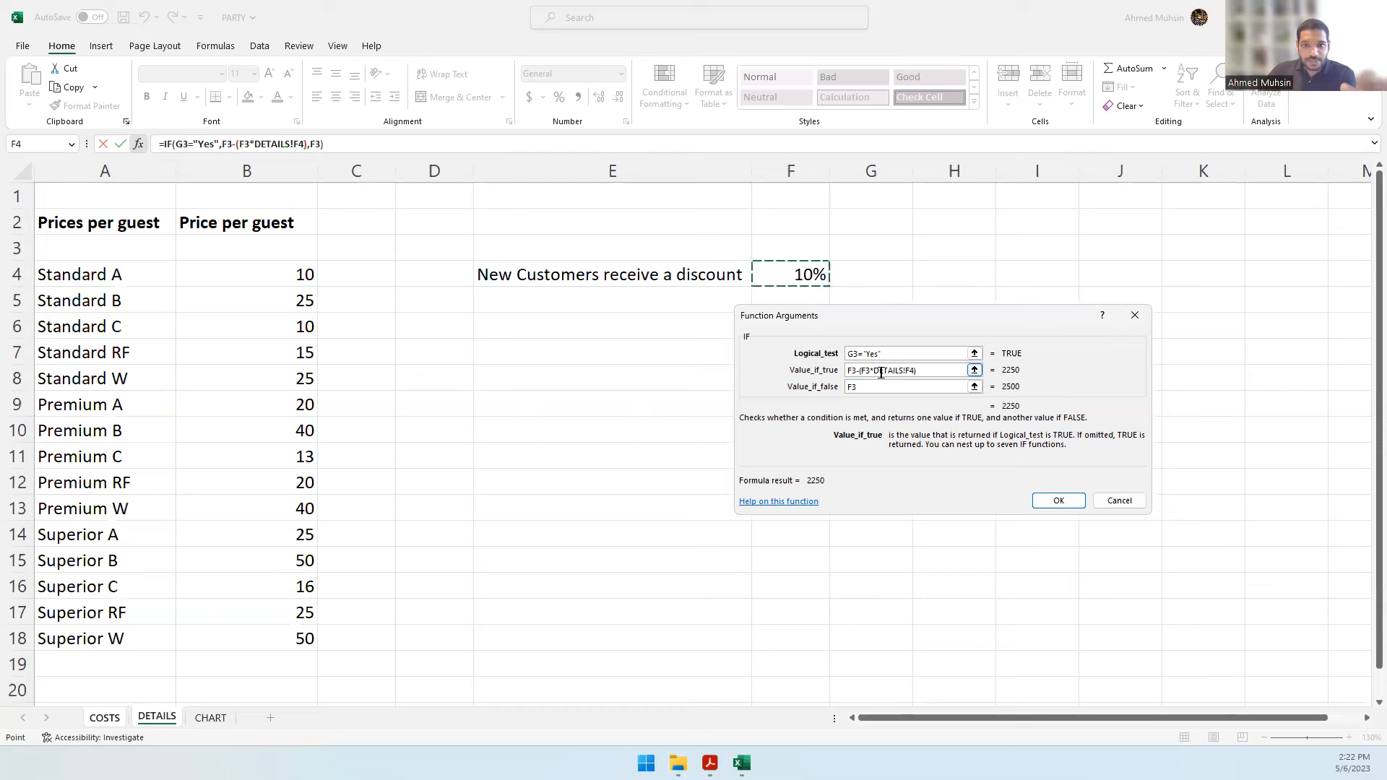
key(BackSpace)
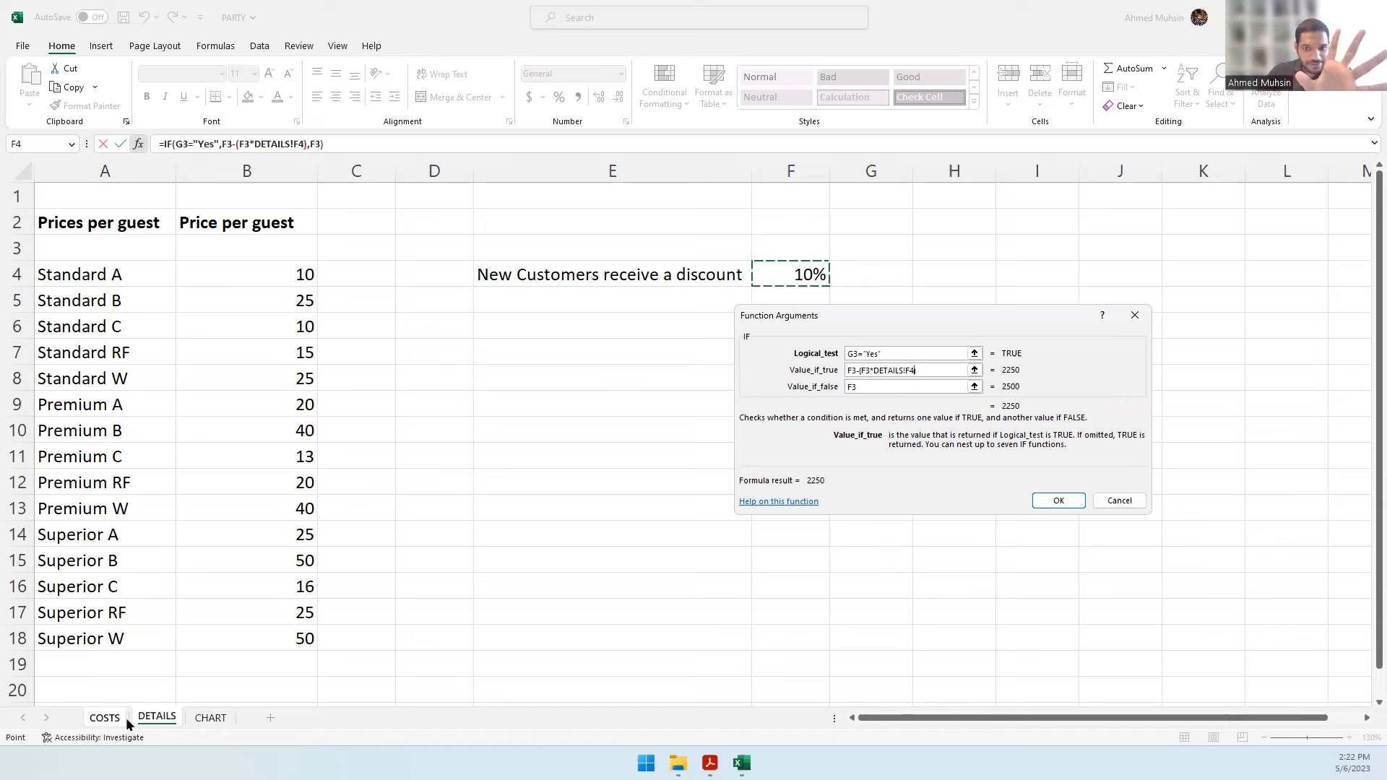
click(1059, 500)
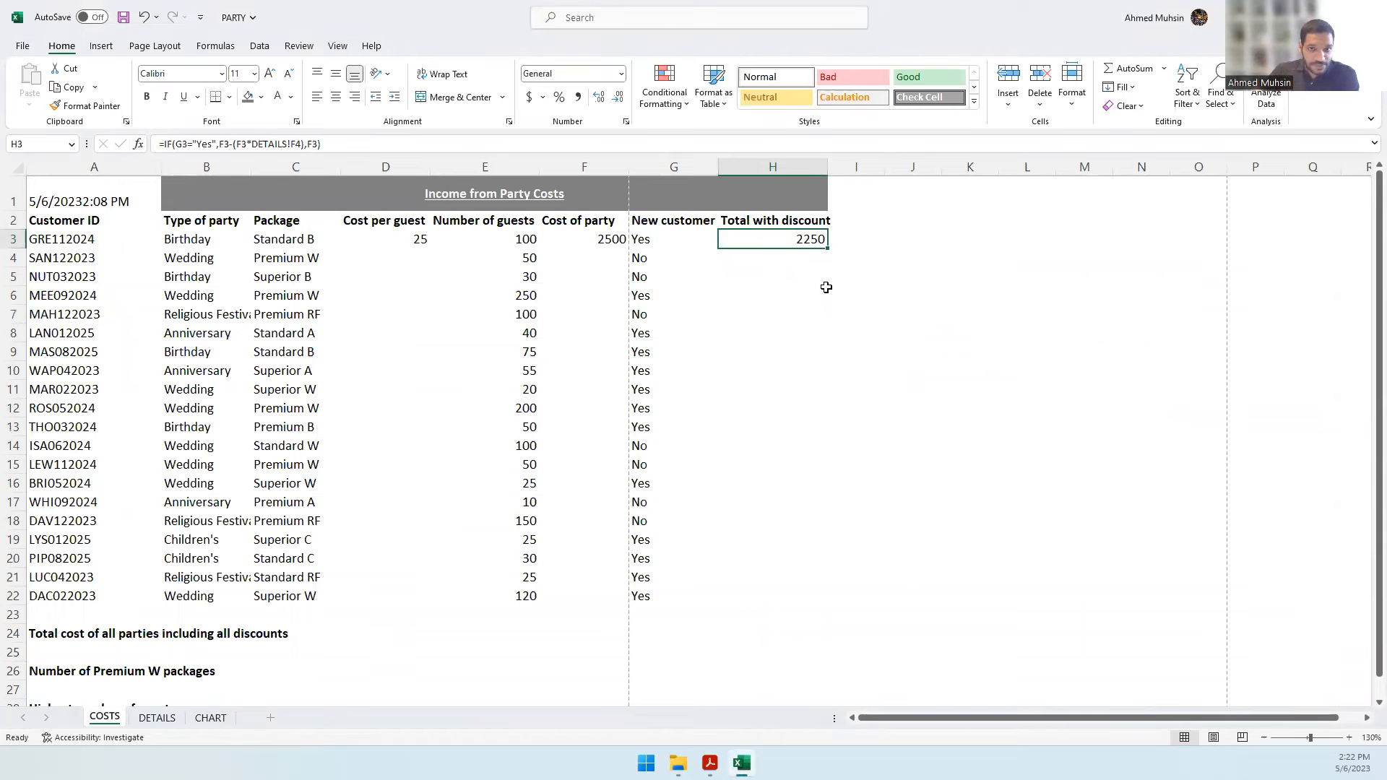
- Reopen the arguments of the IF function in H3 and make the discount reference absolute as DETAILS!$F$4
click(139, 145)
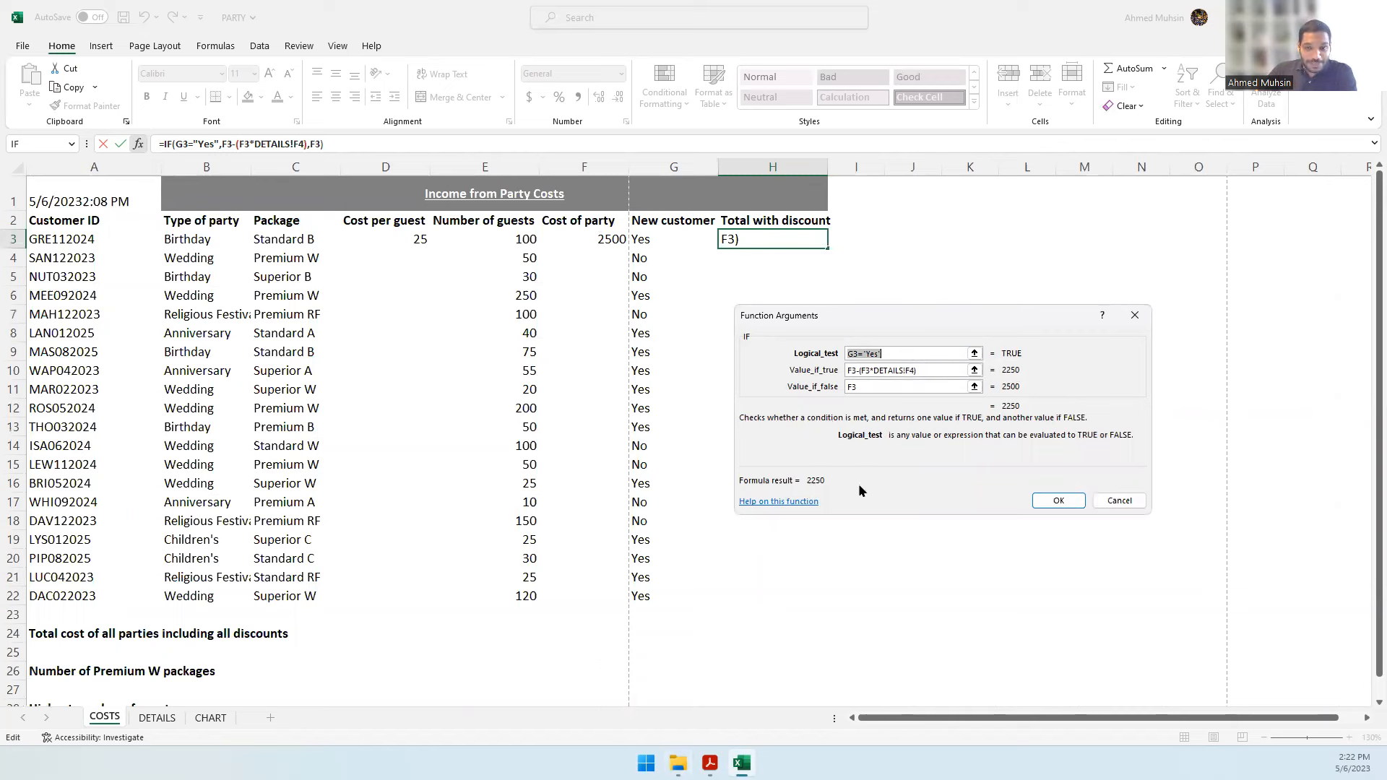
click(854, 351)
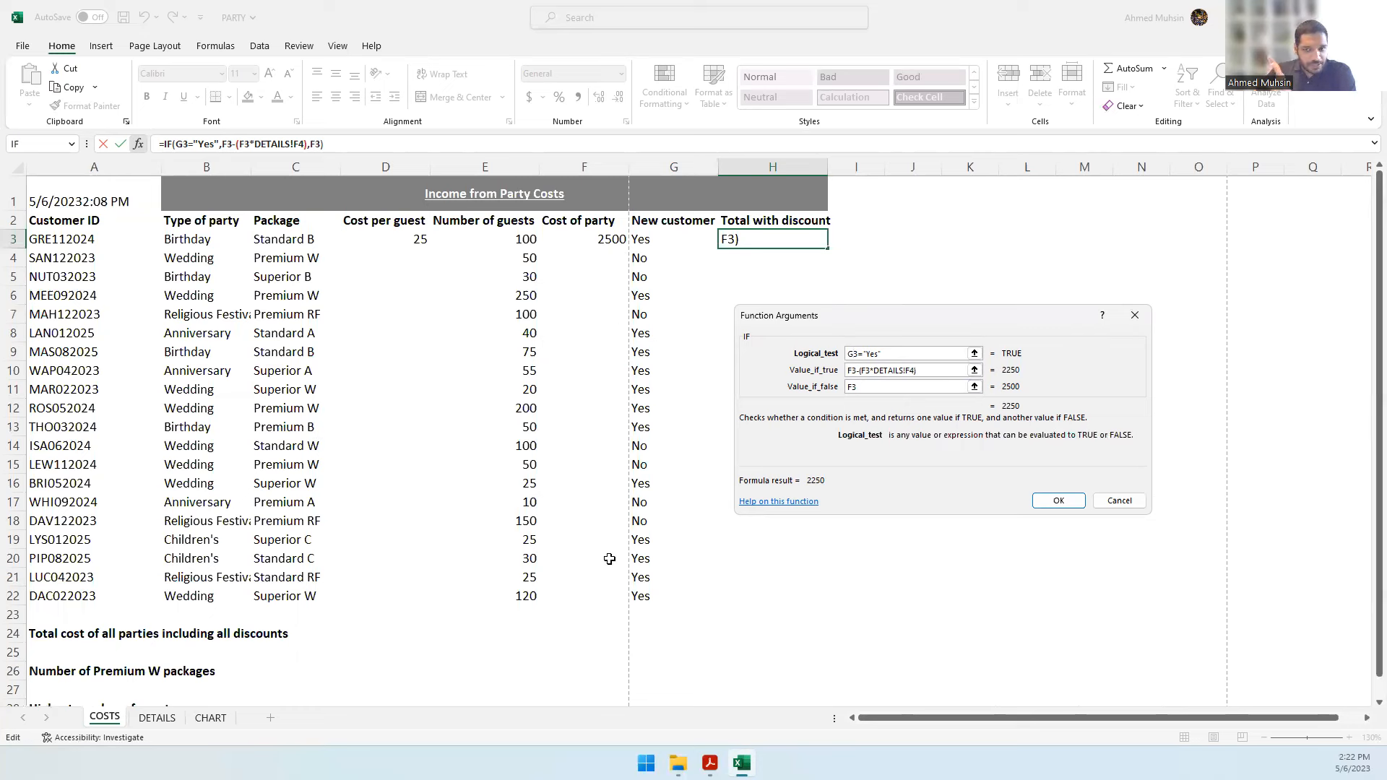
click(883, 371)
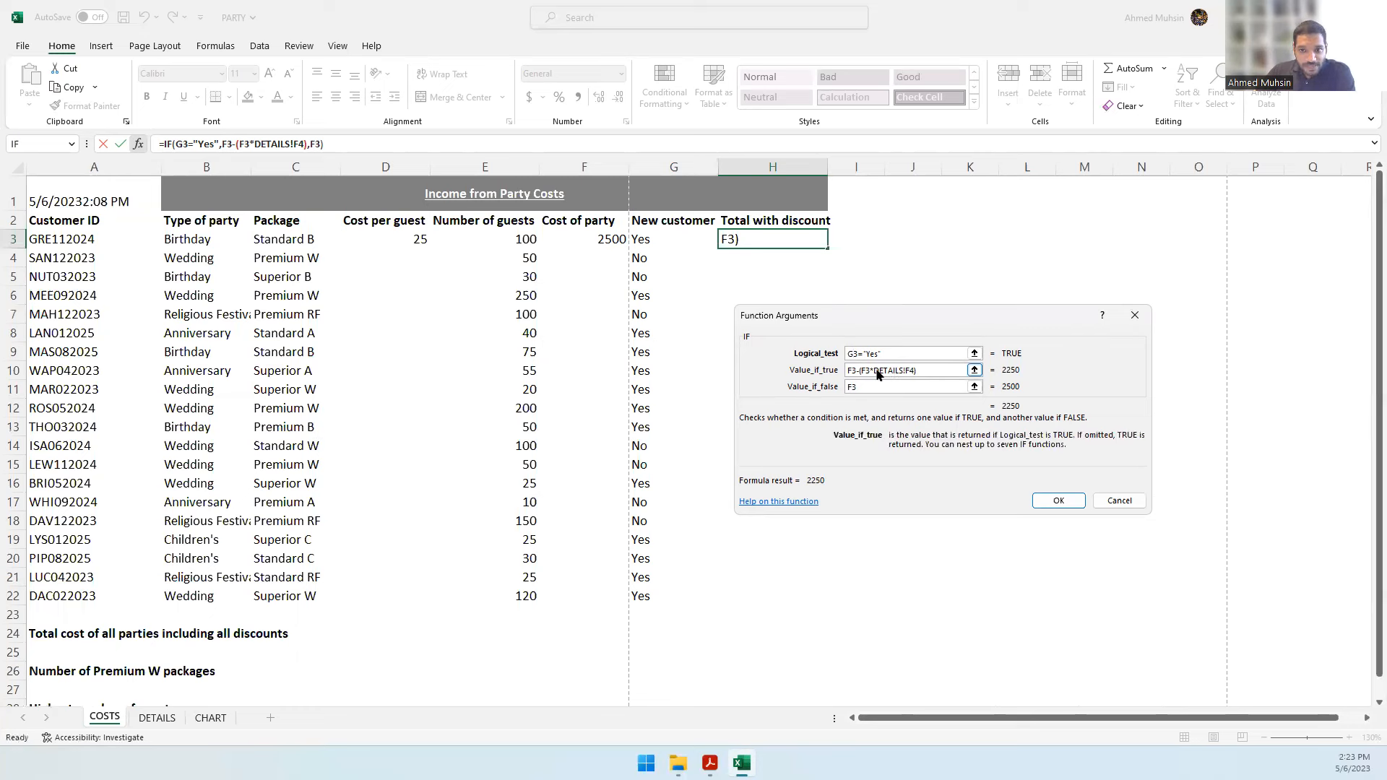
drag(891, 373, 913, 379)
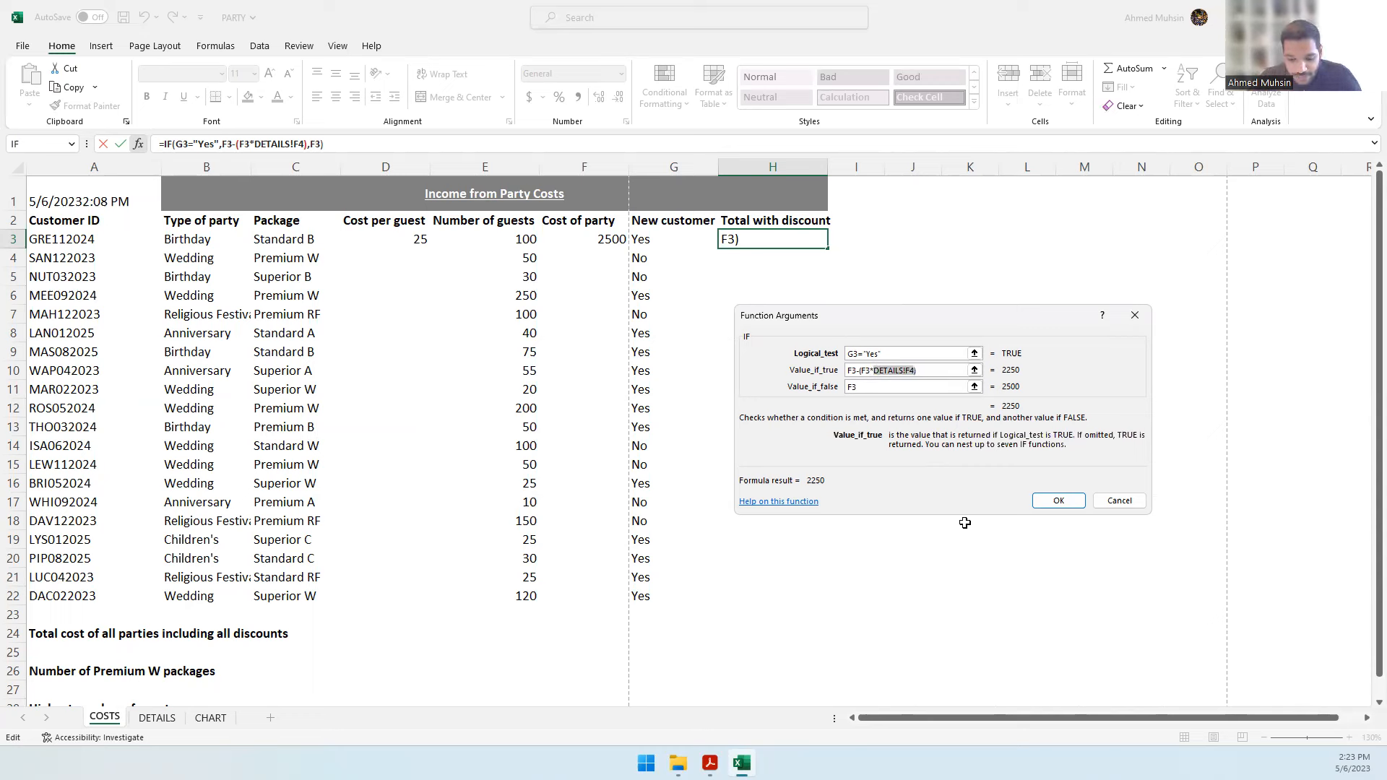
key(F4)
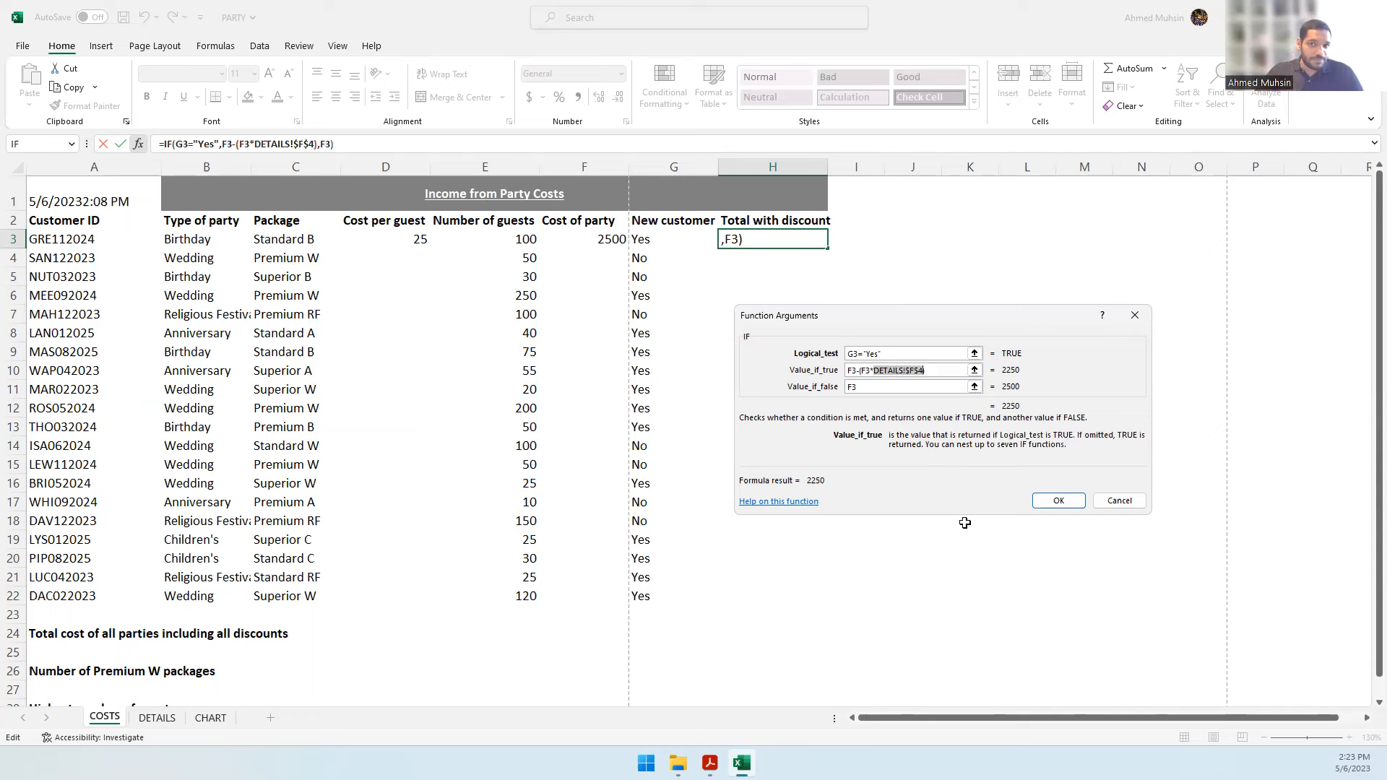
click(1059, 501)
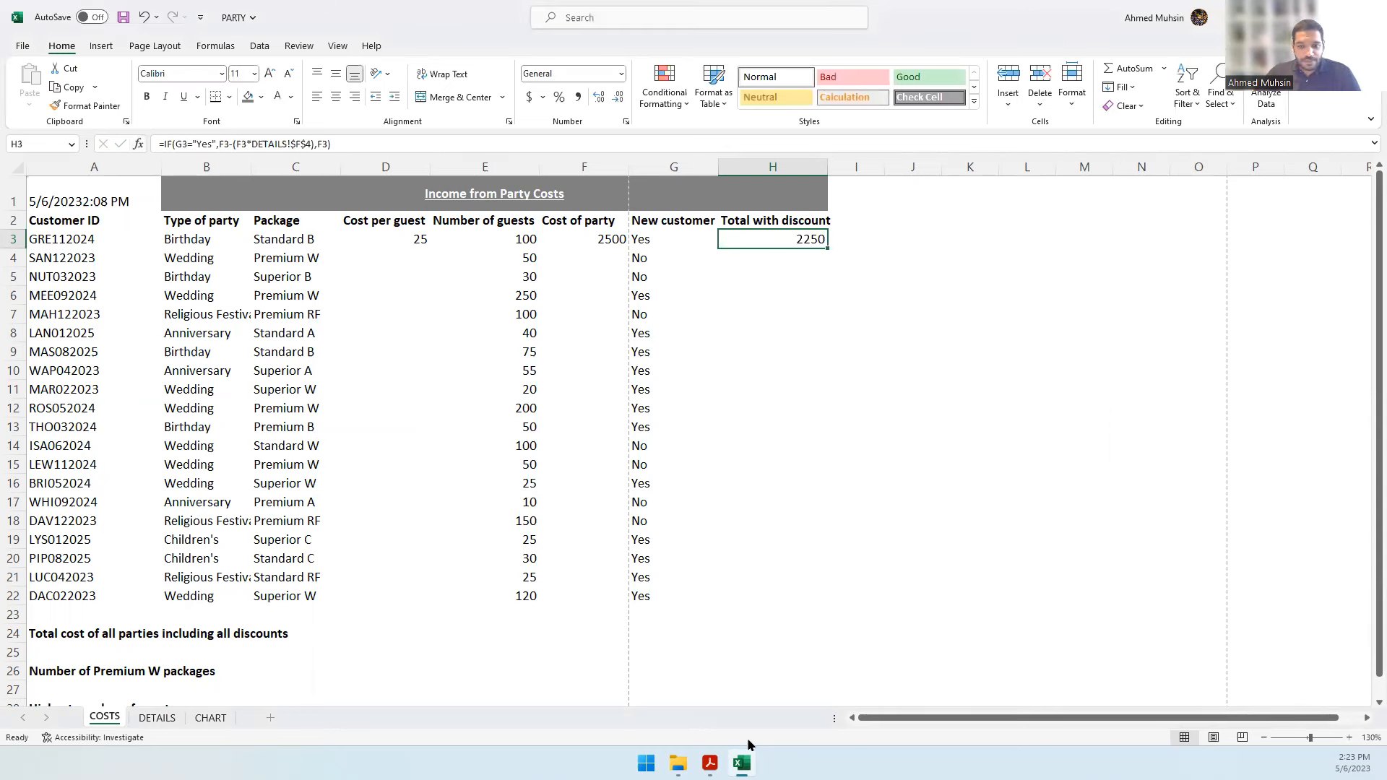
- Check part (iii) of the question paper in Acrobat Reader, and in Excel copy the cost per guest formula from D3 down to D22
click(710, 764)
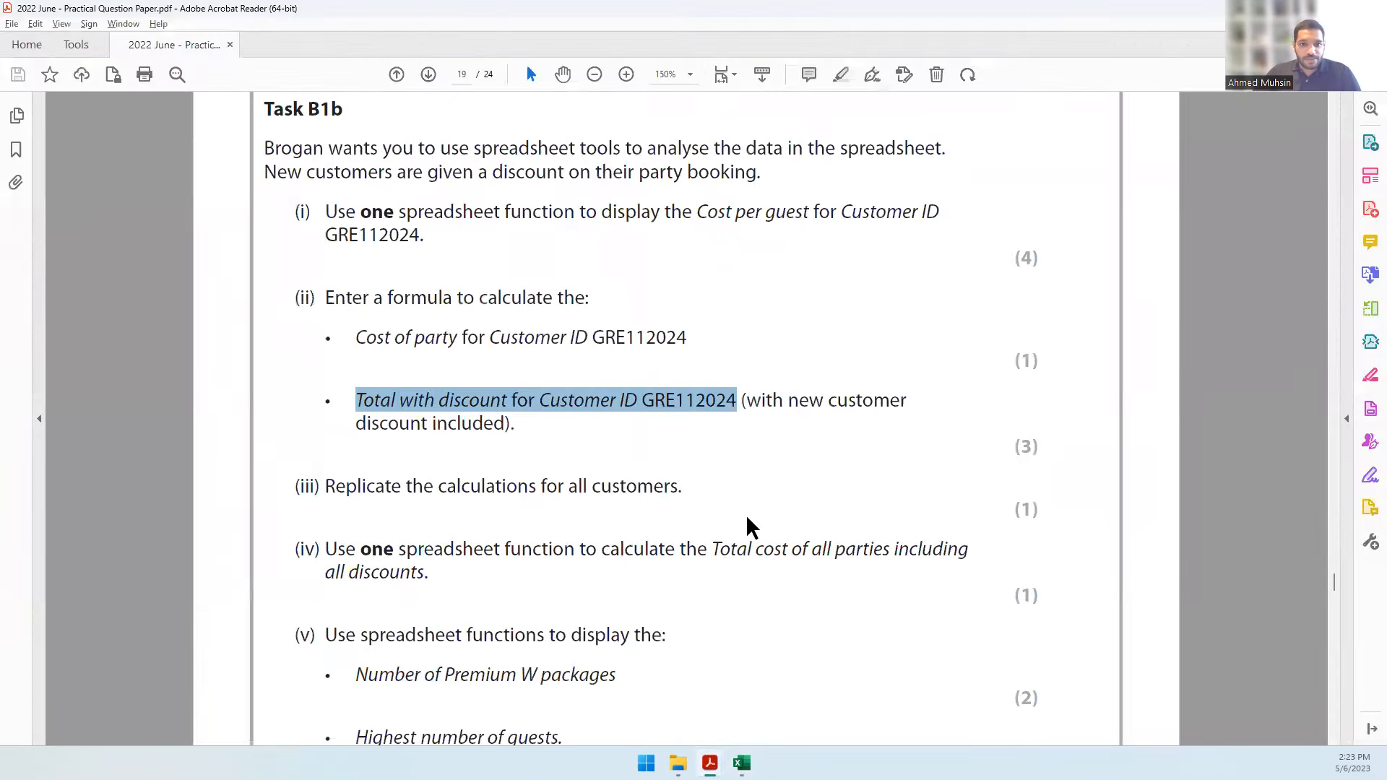
drag(407, 485, 661, 471)
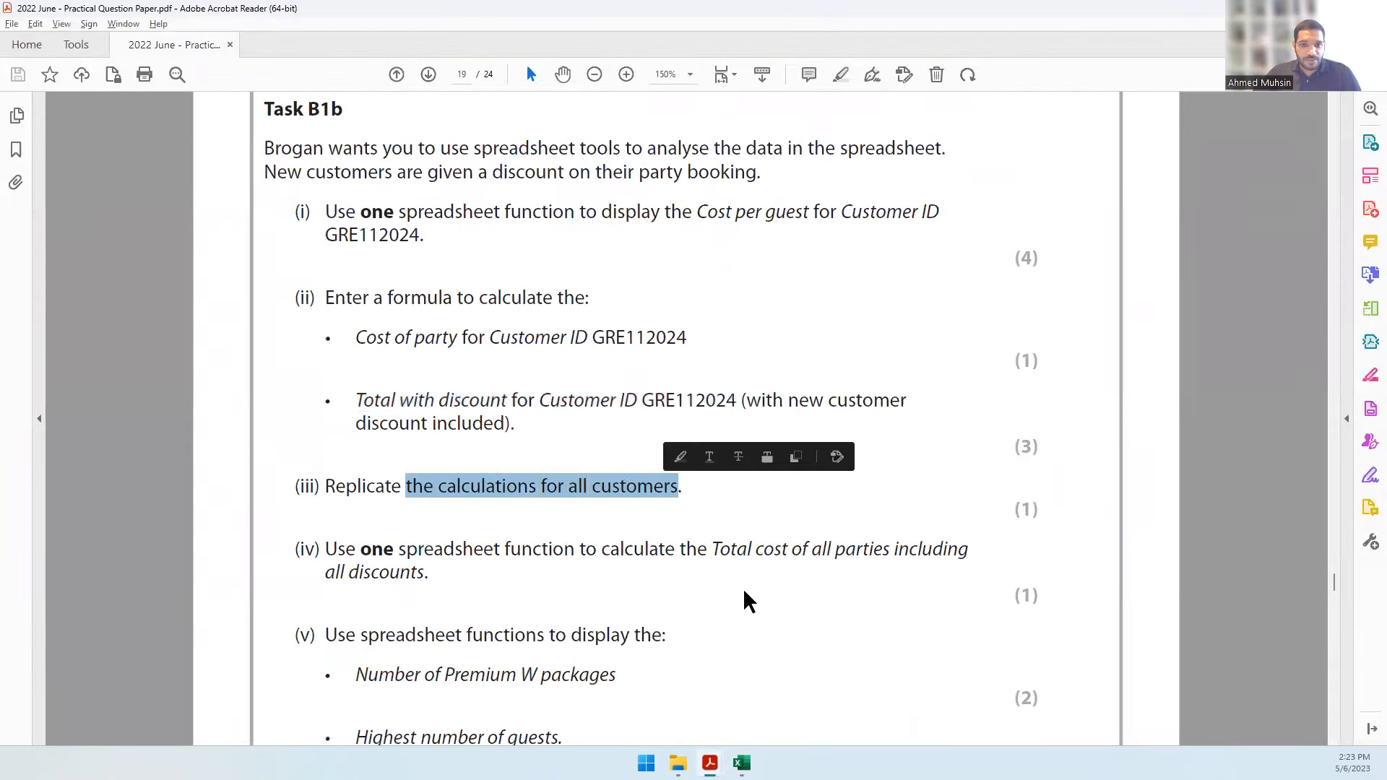
key(alt+Tab)
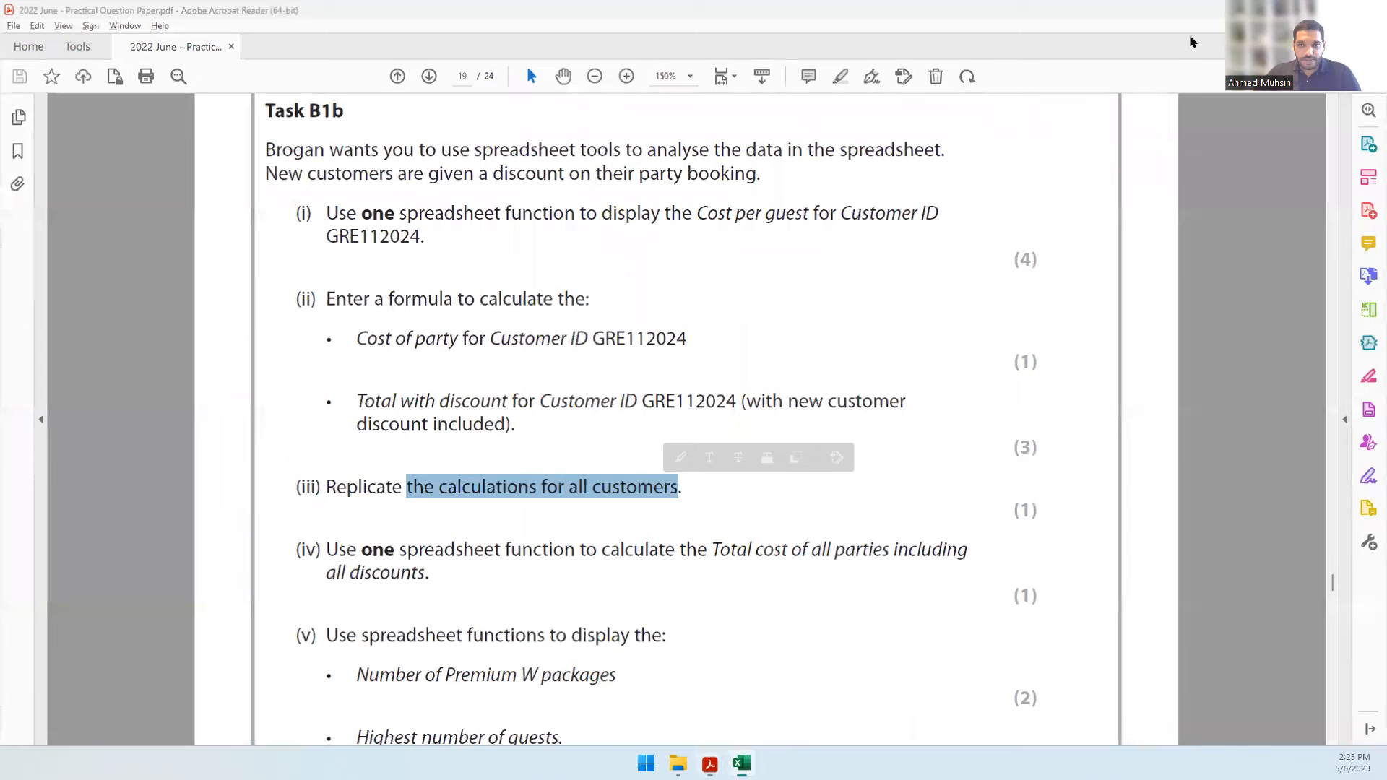
click(608, 248)
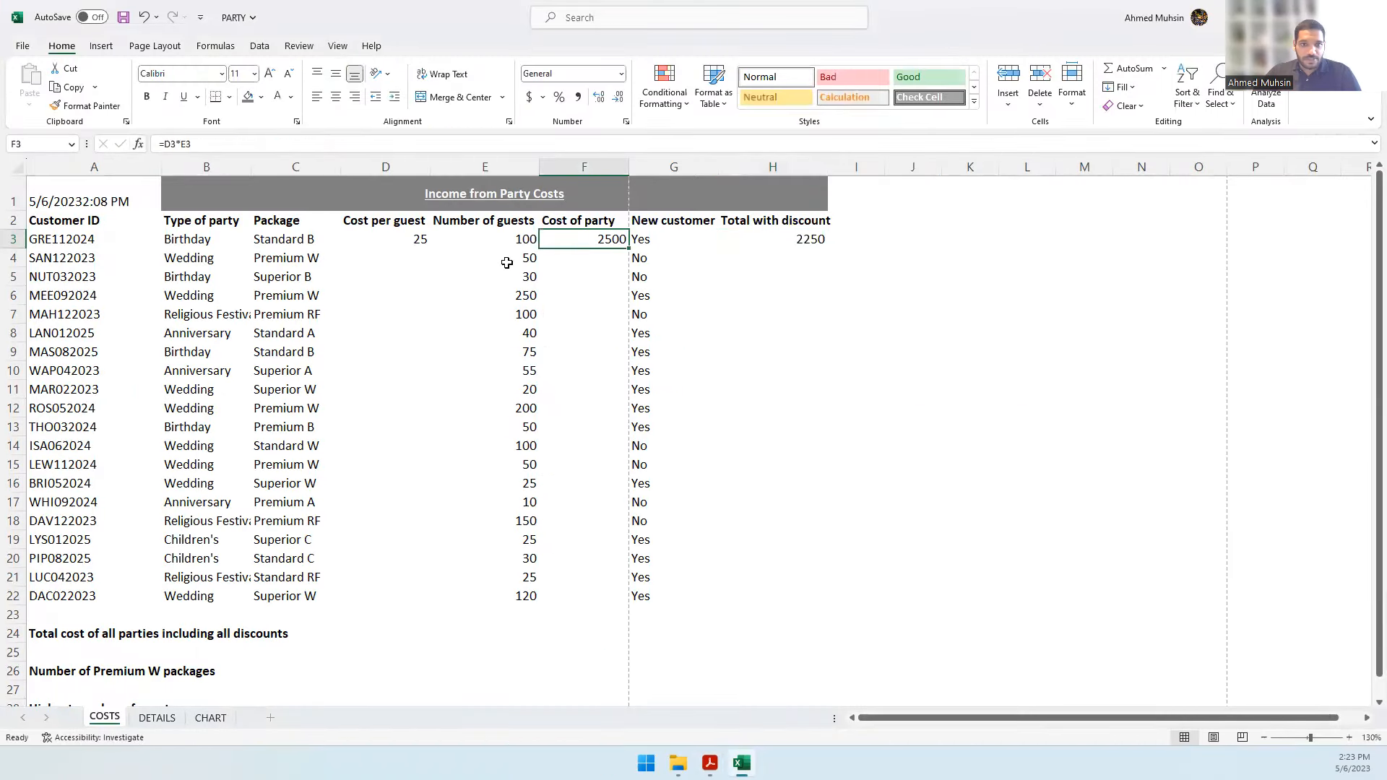
click(413, 240)
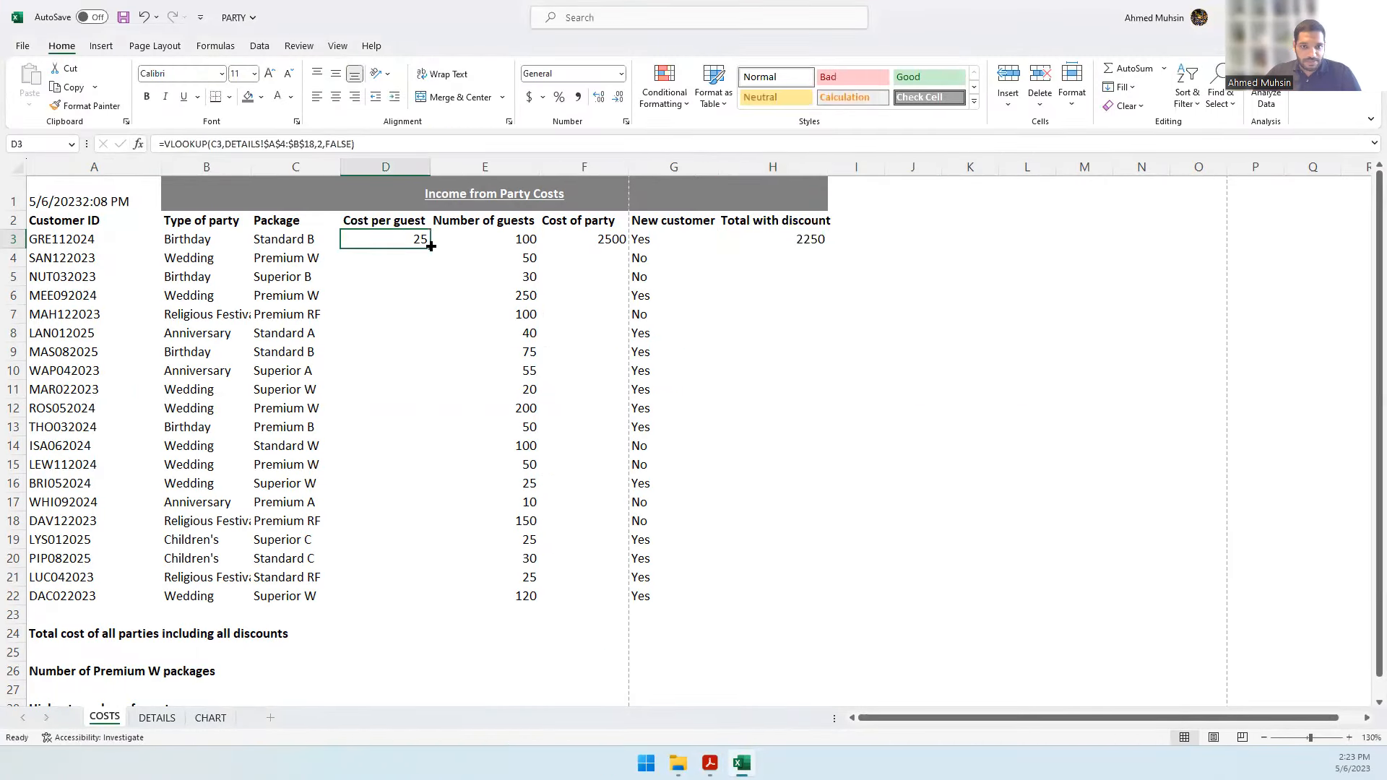
drag(429, 249, 396, 610)
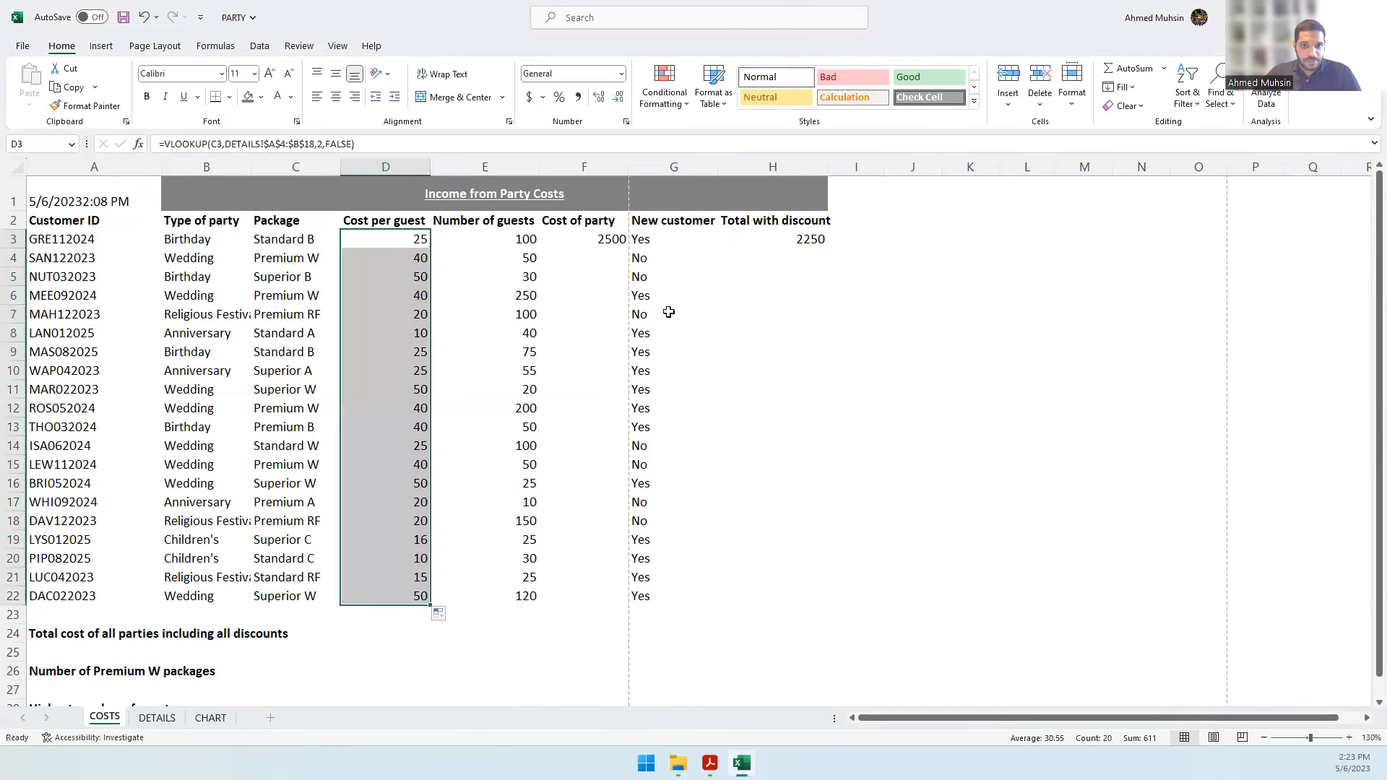
- Copy the cost of party formula in F3 and the total with discount formula in H3 down to row 22
click(611, 247)
drag(626, 249, 573, 607)
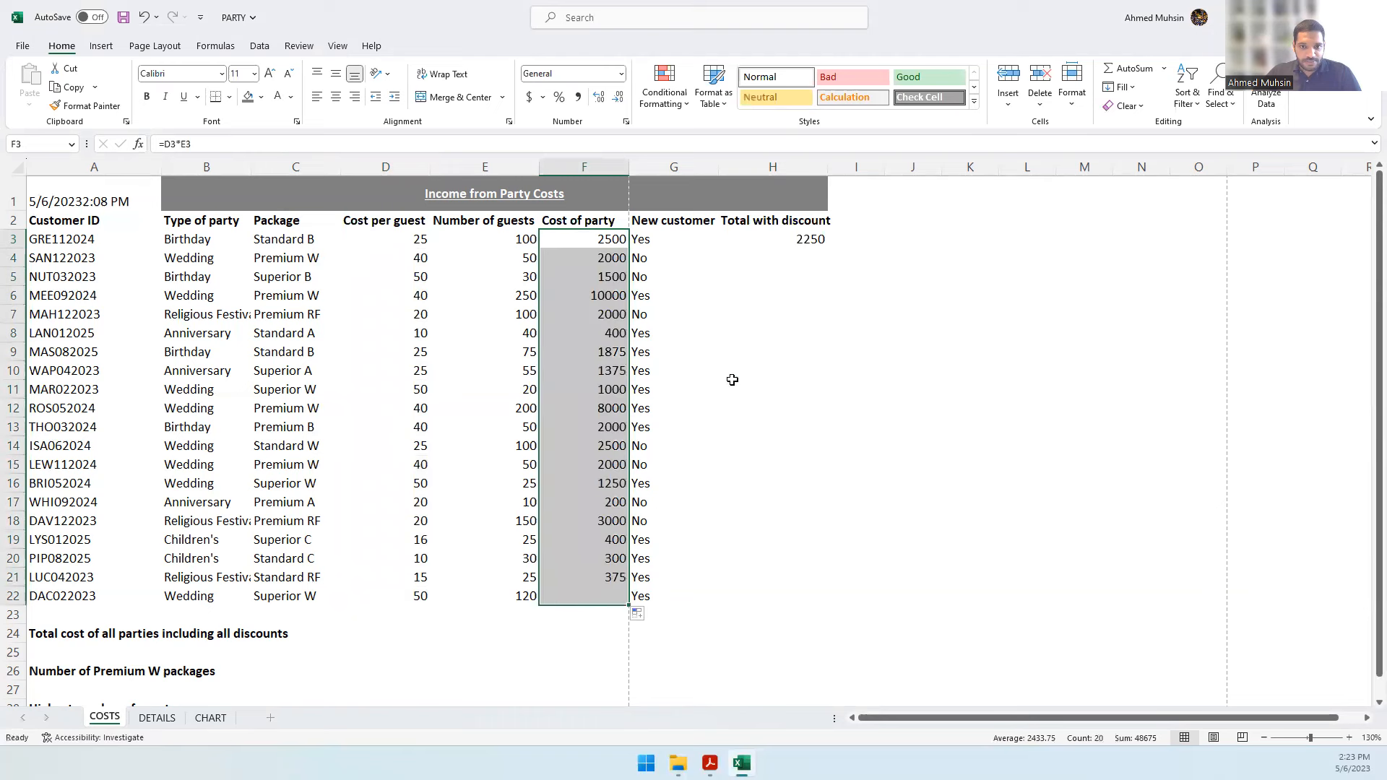
click(803, 245)
drag(832, 298, 814, 604)
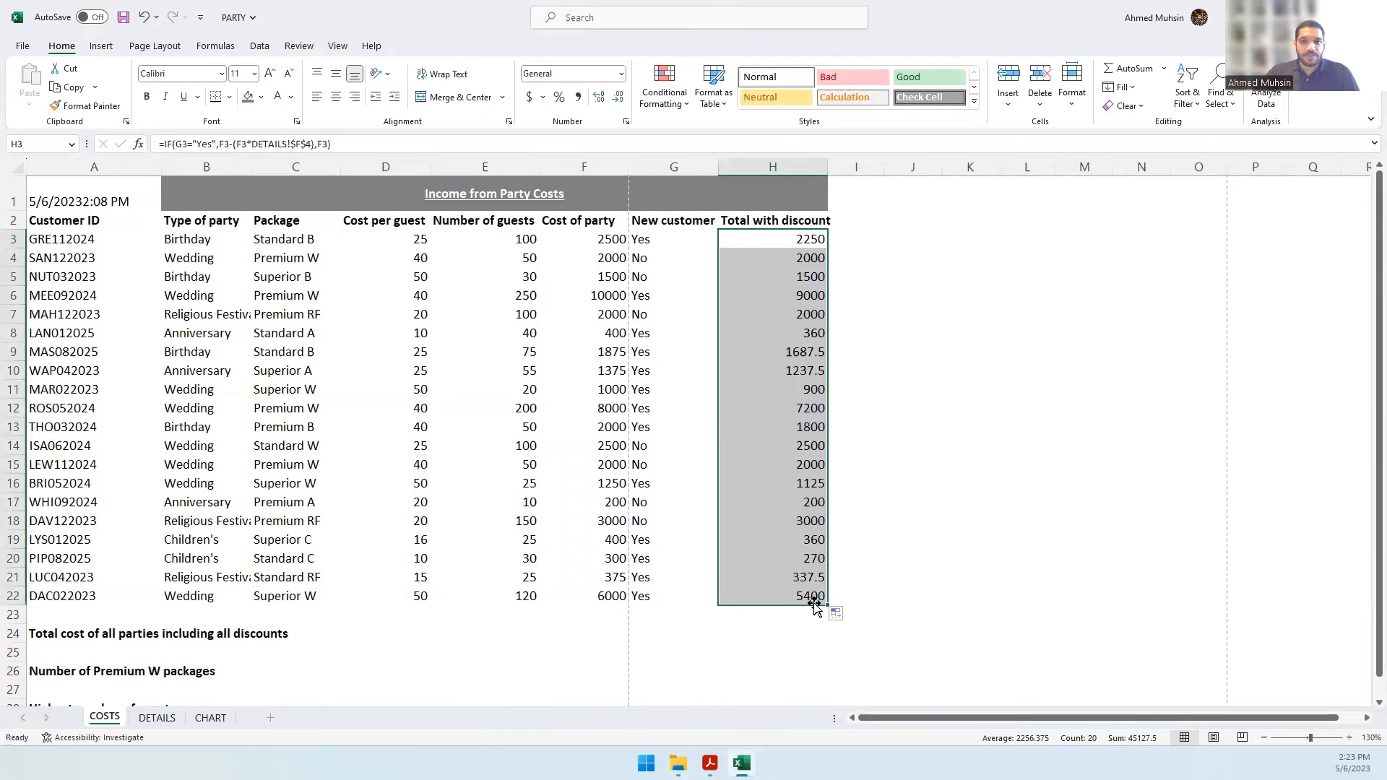
click(812, 466)
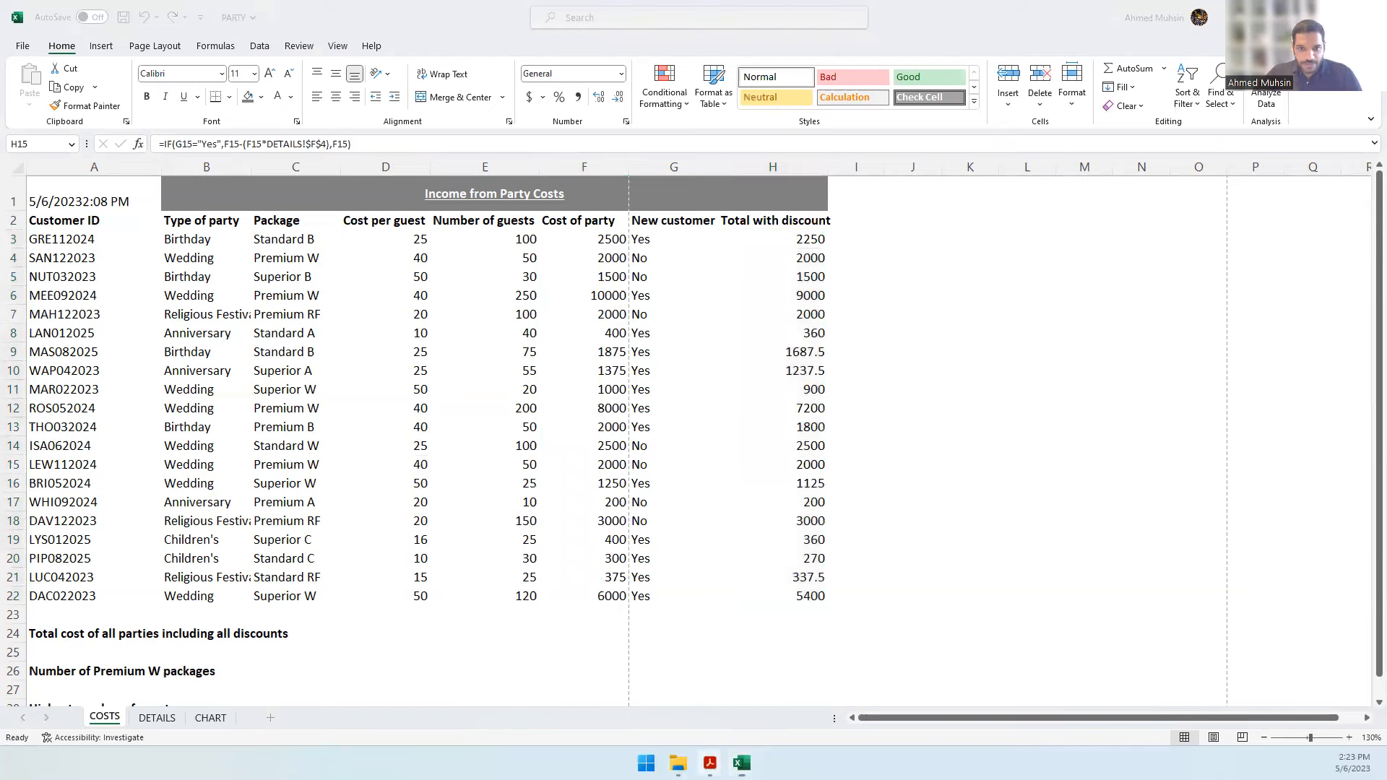
- Check part (iv) of the question paper in Acrobat Reader, and in Excel enter =SUM(H3:H22) in H24 for the total cost of all parties
click(710, 763)
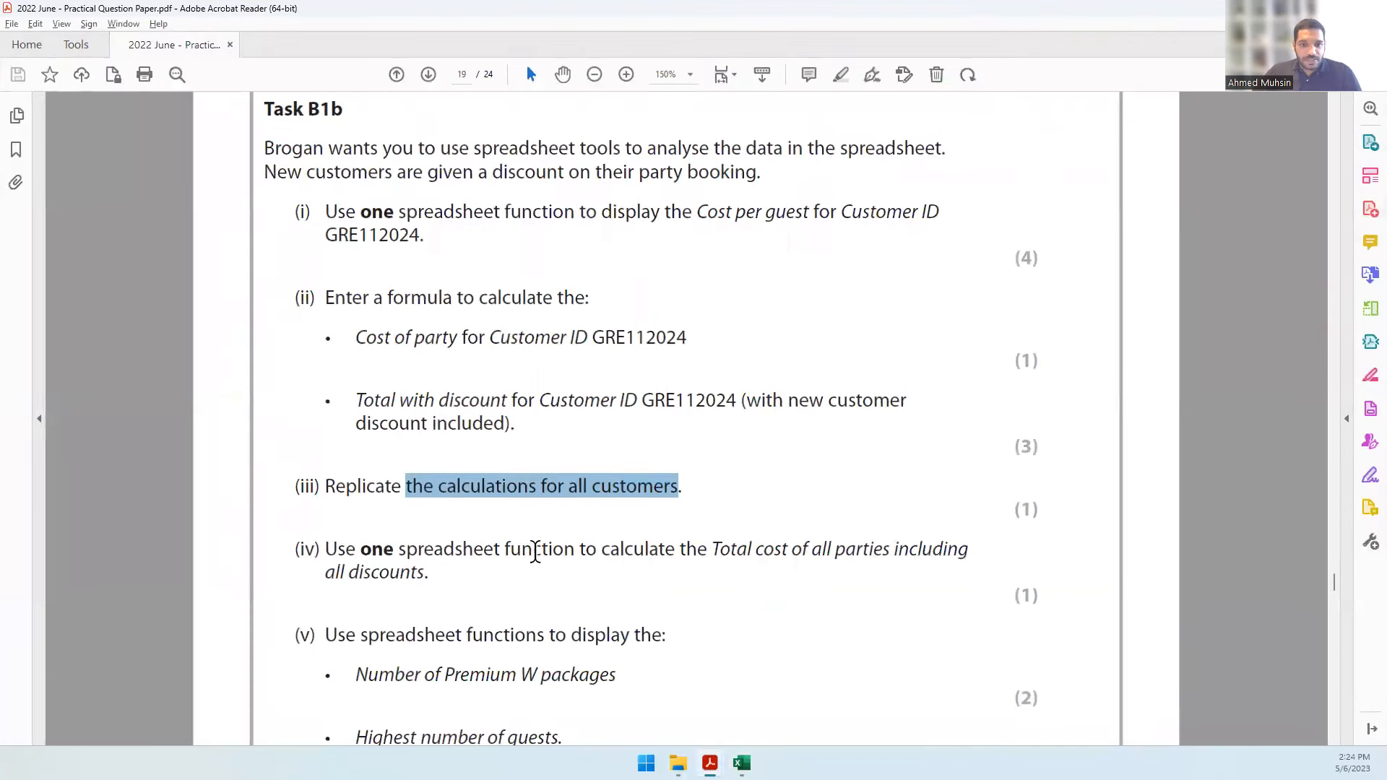
click(536, 553)
drag(714, 549, 430, 573)
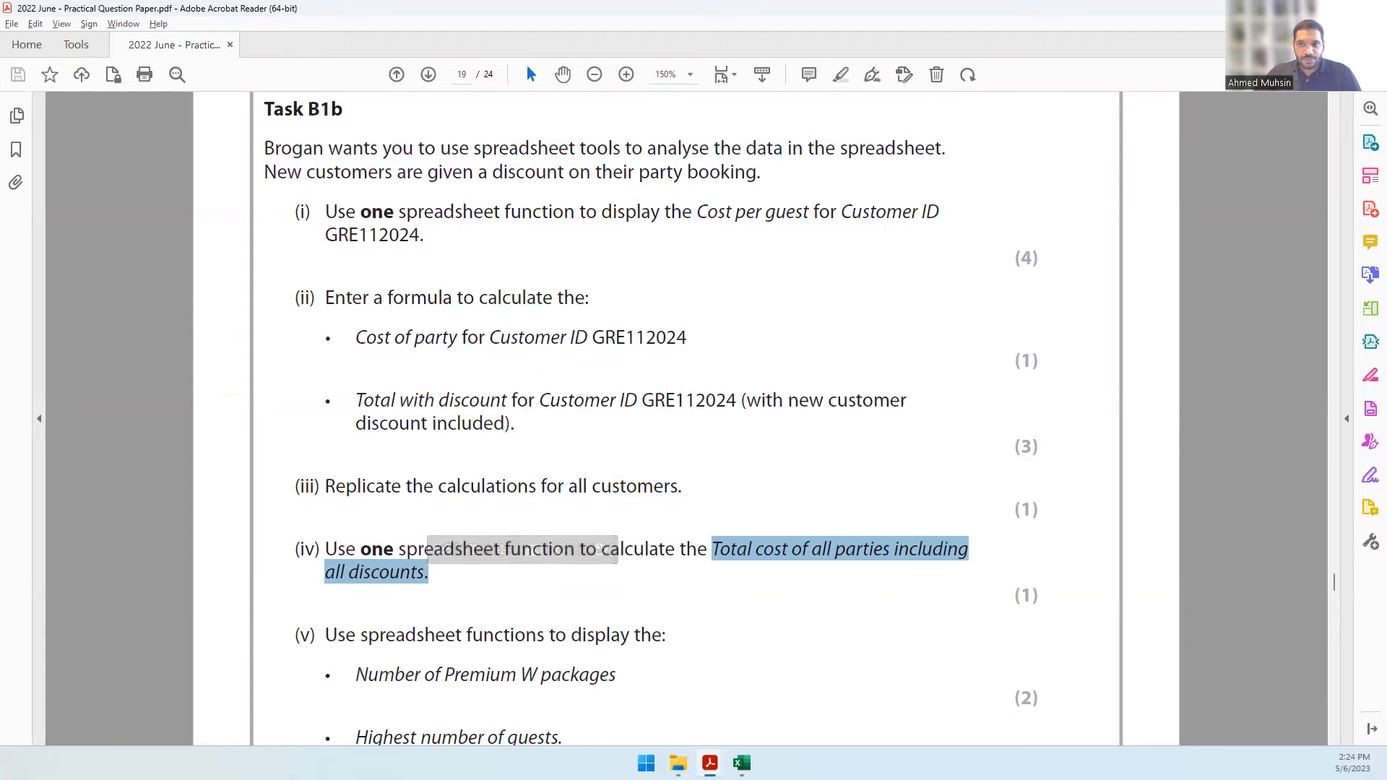
key(alt+Tab)
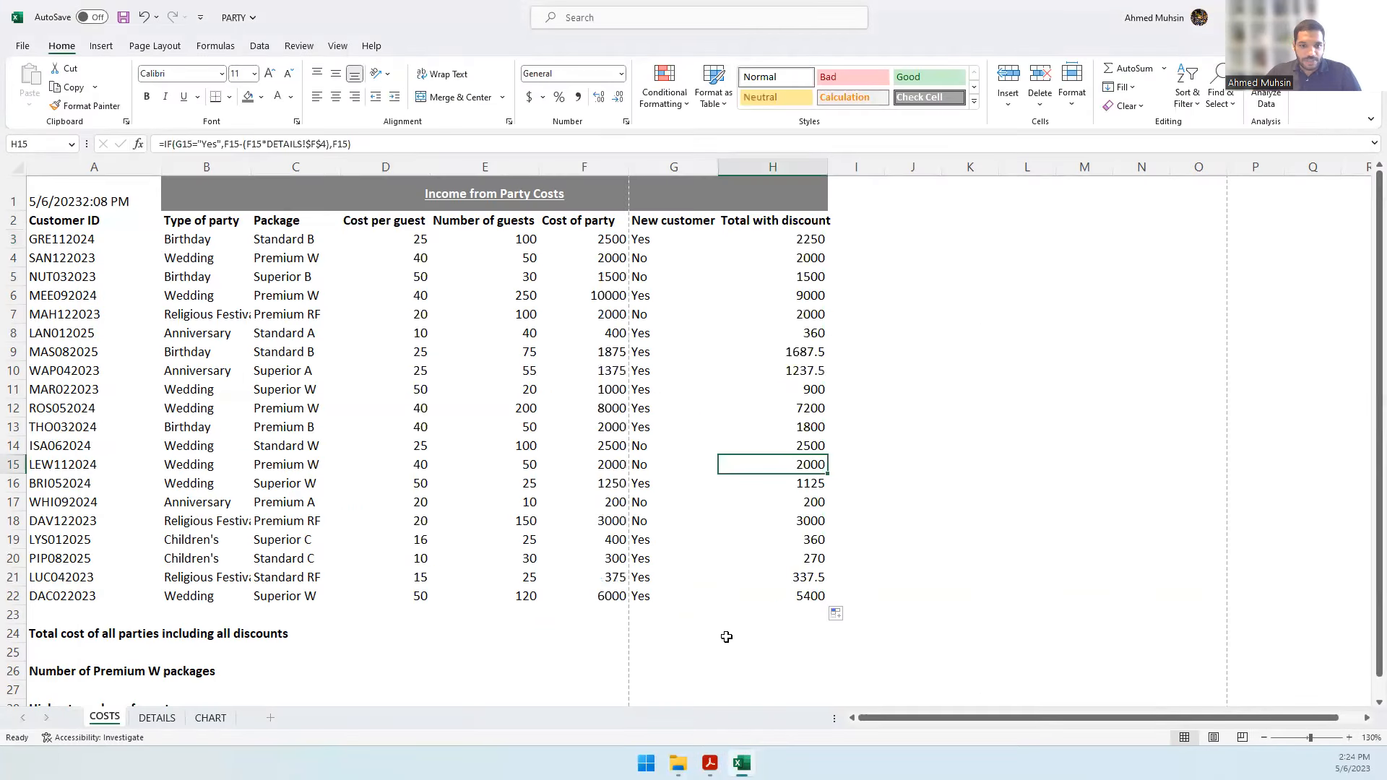
click(802, 633)
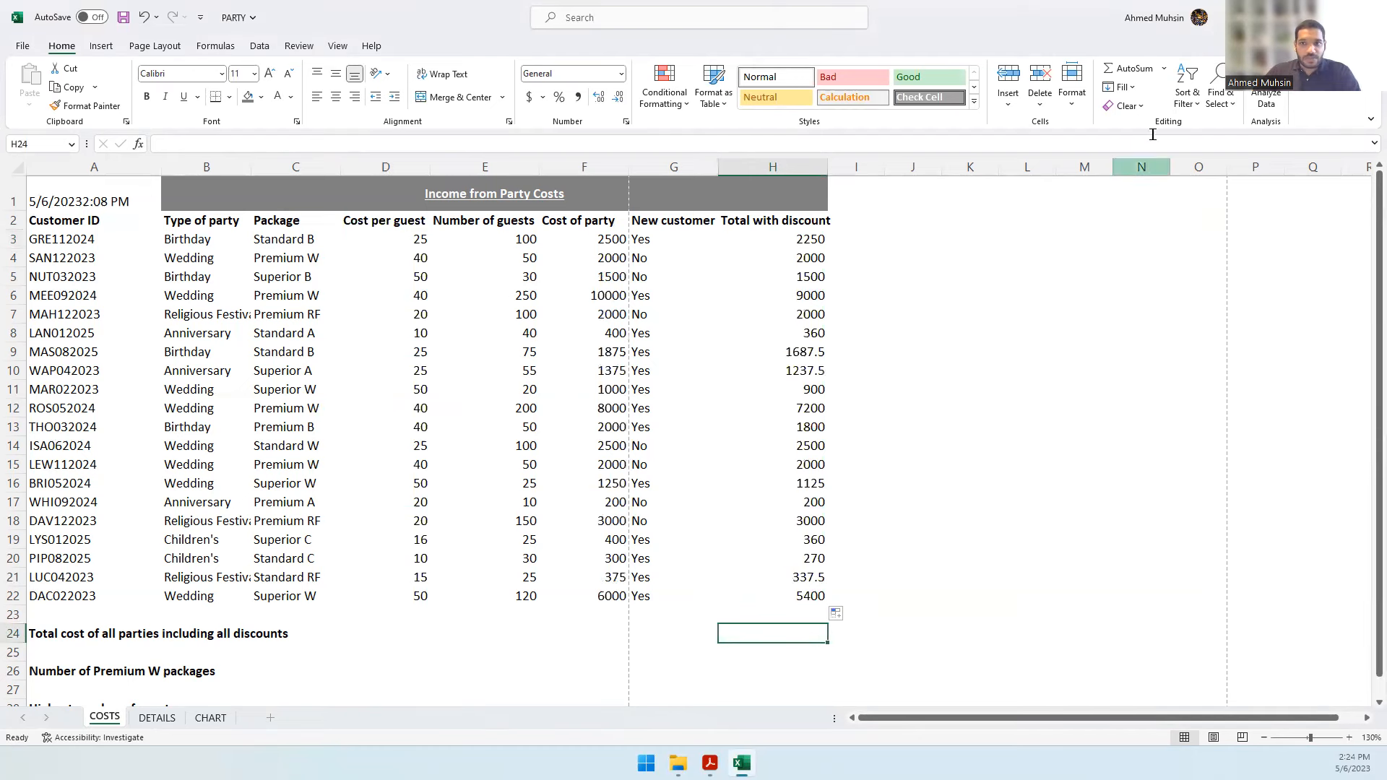
click(1127, 70)
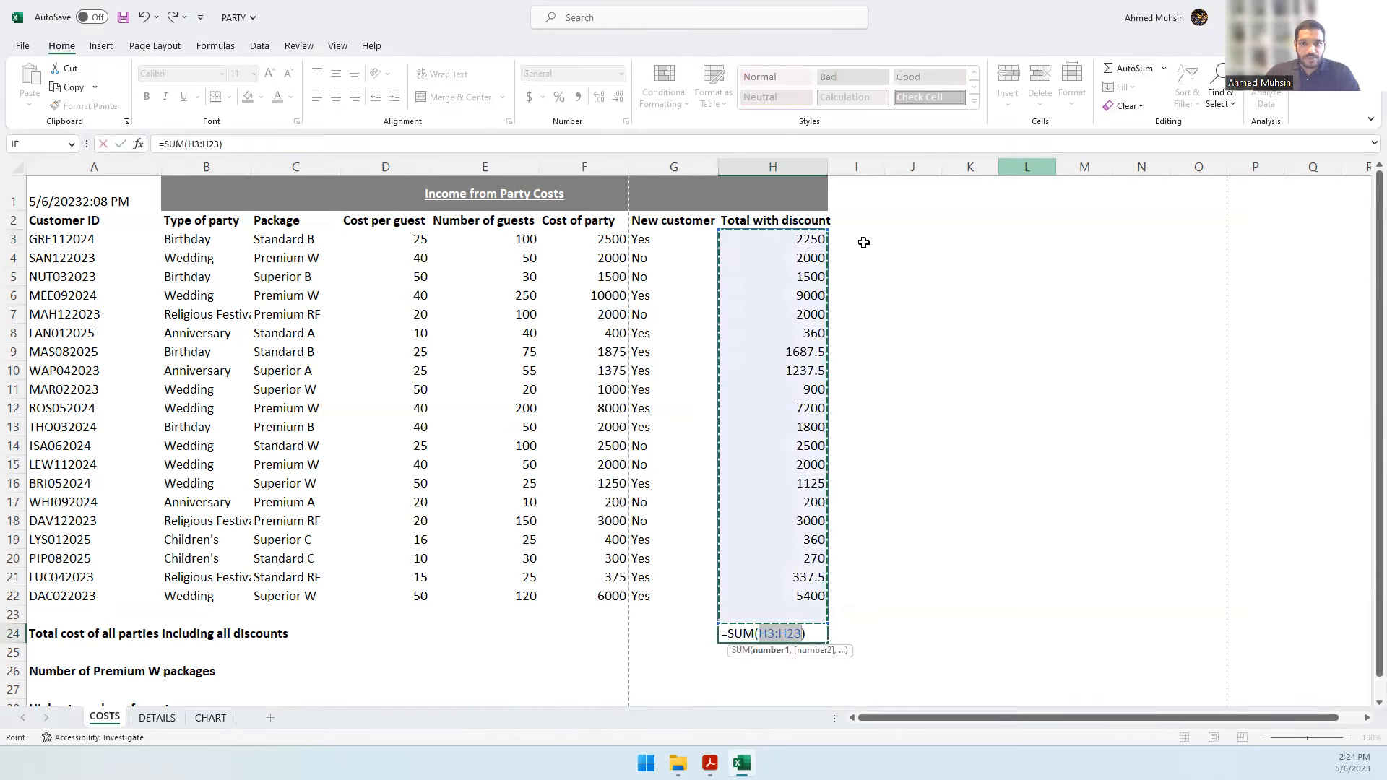
click(794, 632)
key(Delete)
text(2)
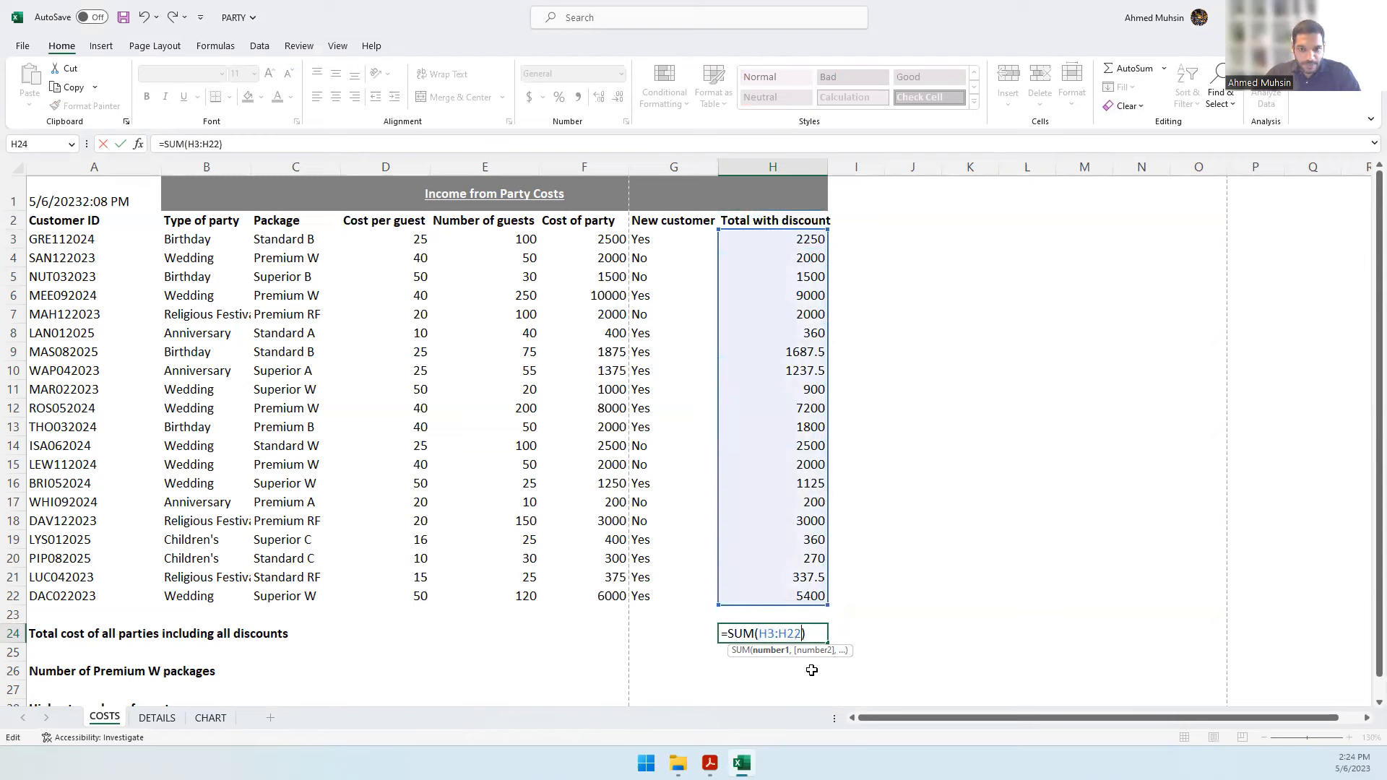
key(Return)
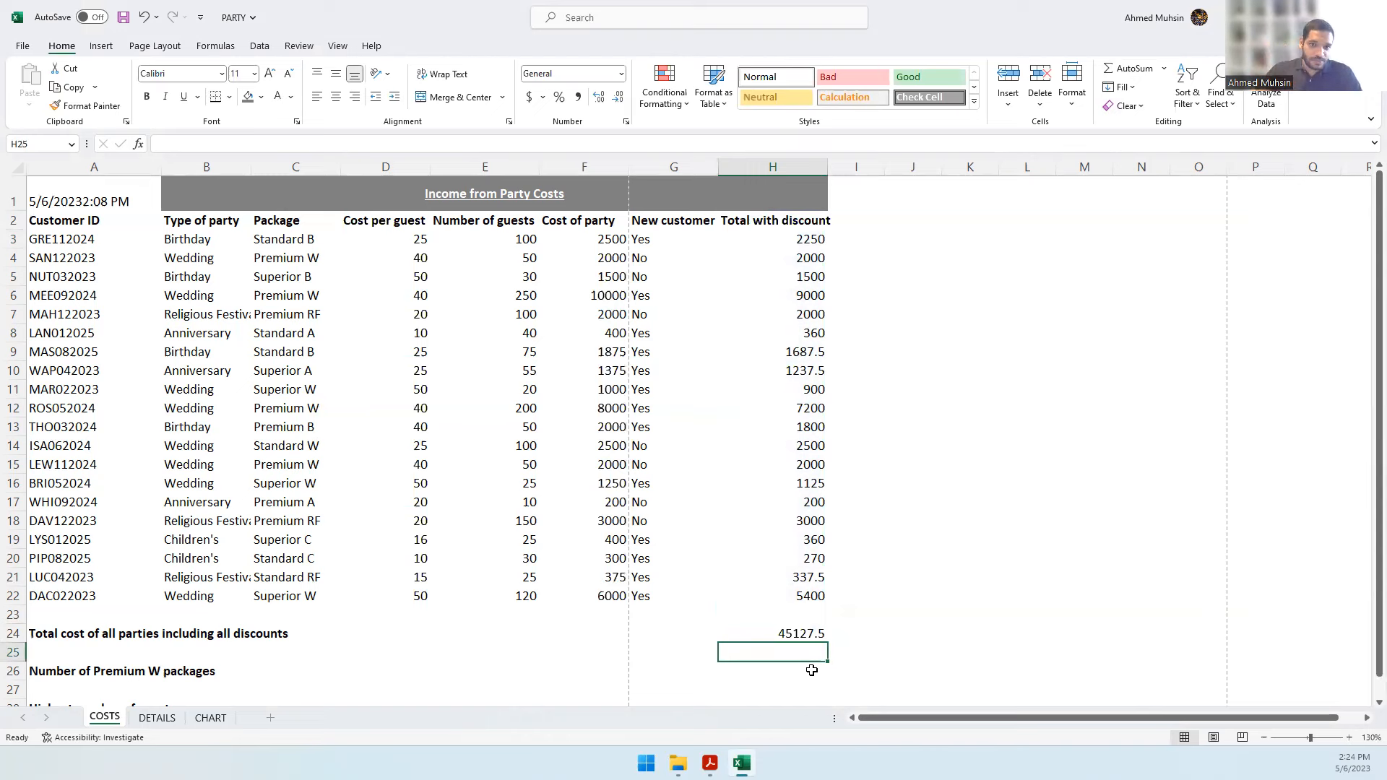
- Check part (v) of the question paper in Acrobat Reader, and in Excel widen column A to fit its labels
click(709, 763)
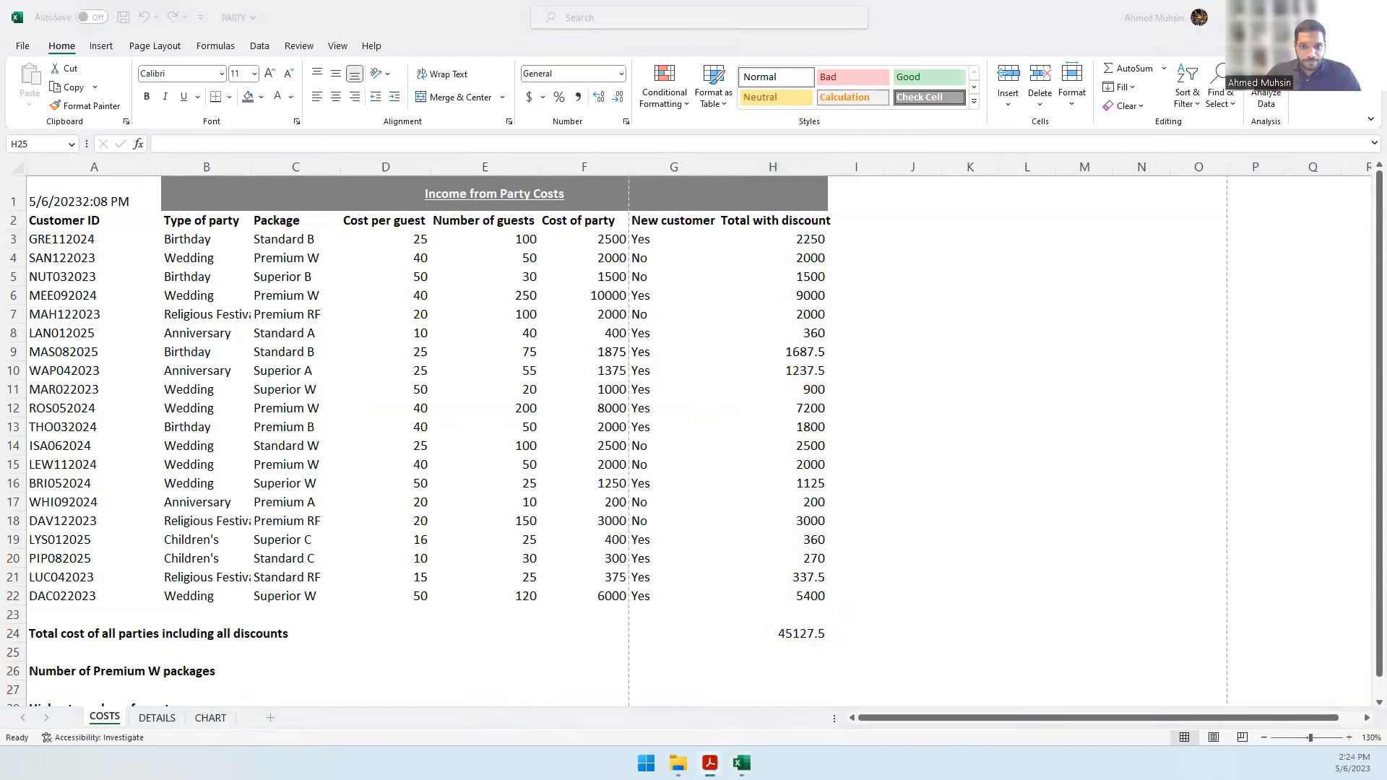
scroll(654, 560, down, 5)
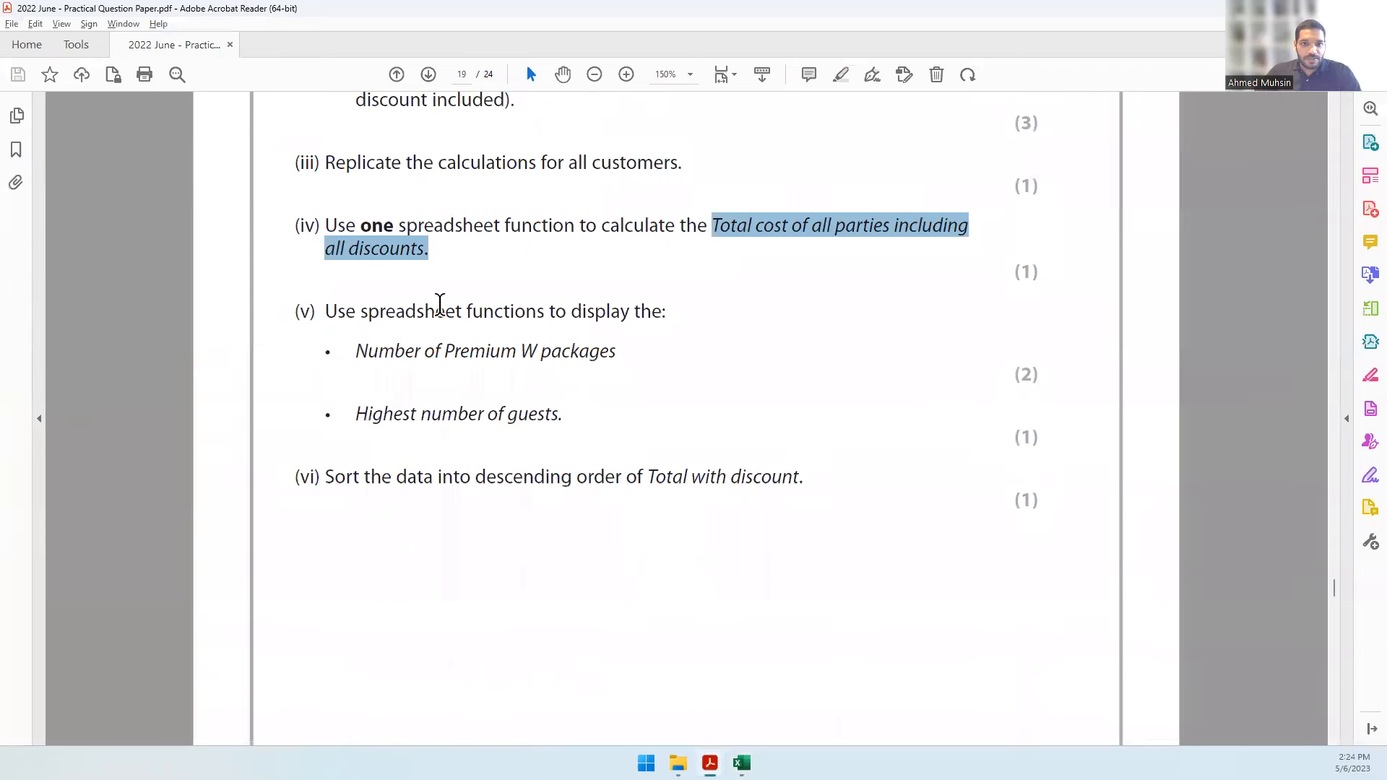
drag(394, 338, 591, 369)
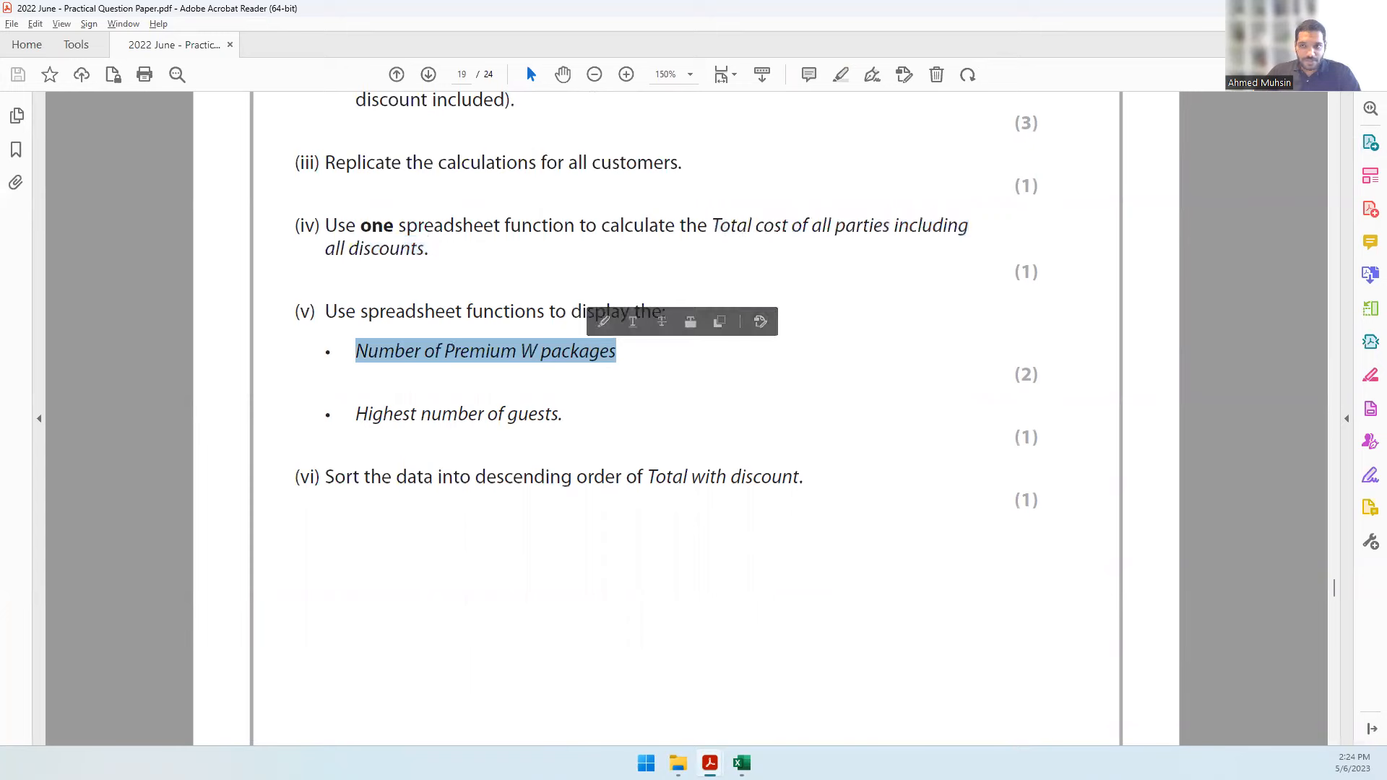
key(alt+Tab)
click(277, 676)
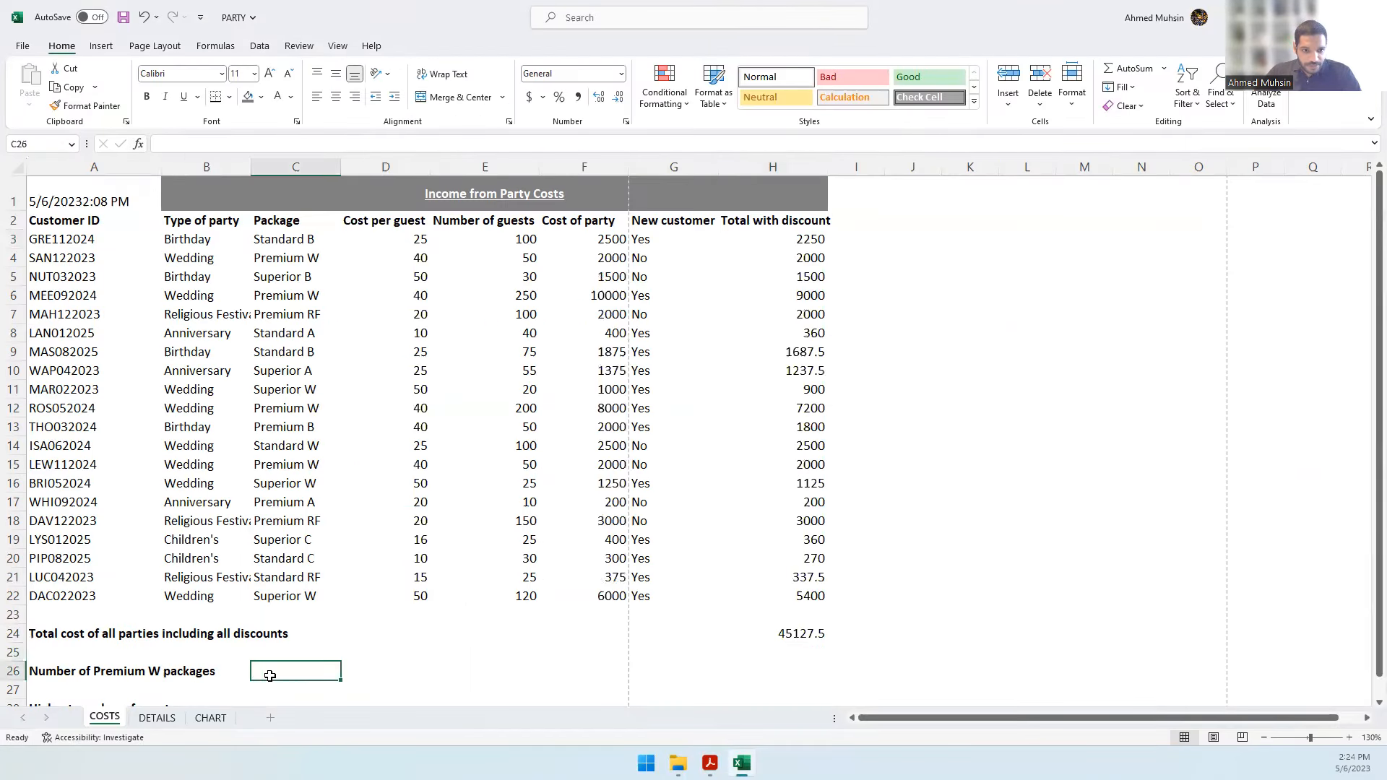
click(236, 678)
click(299, 674)
double_click(162, 166)
click(201, 674)
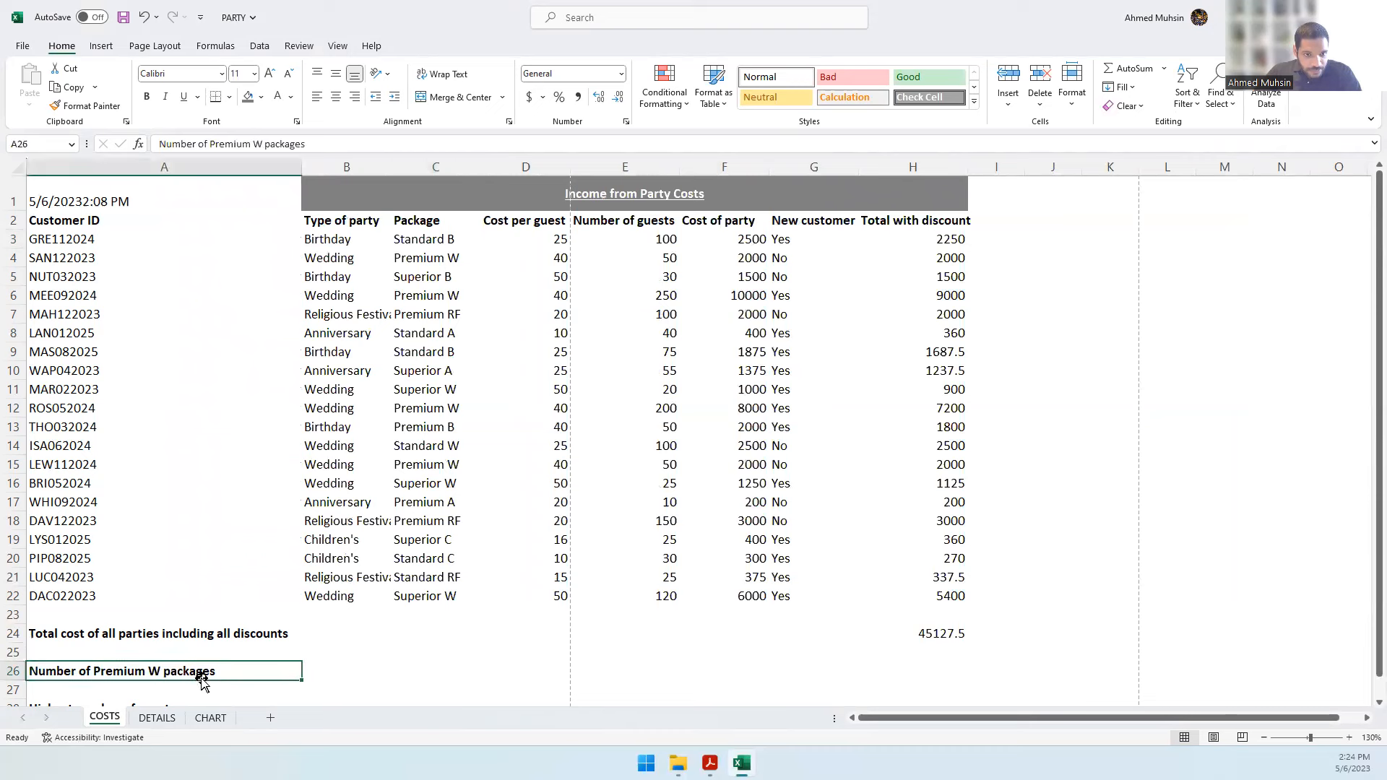
- Insert the COUNTIF function in B26, beside the Number of Premium W packages label
click(327, 671)
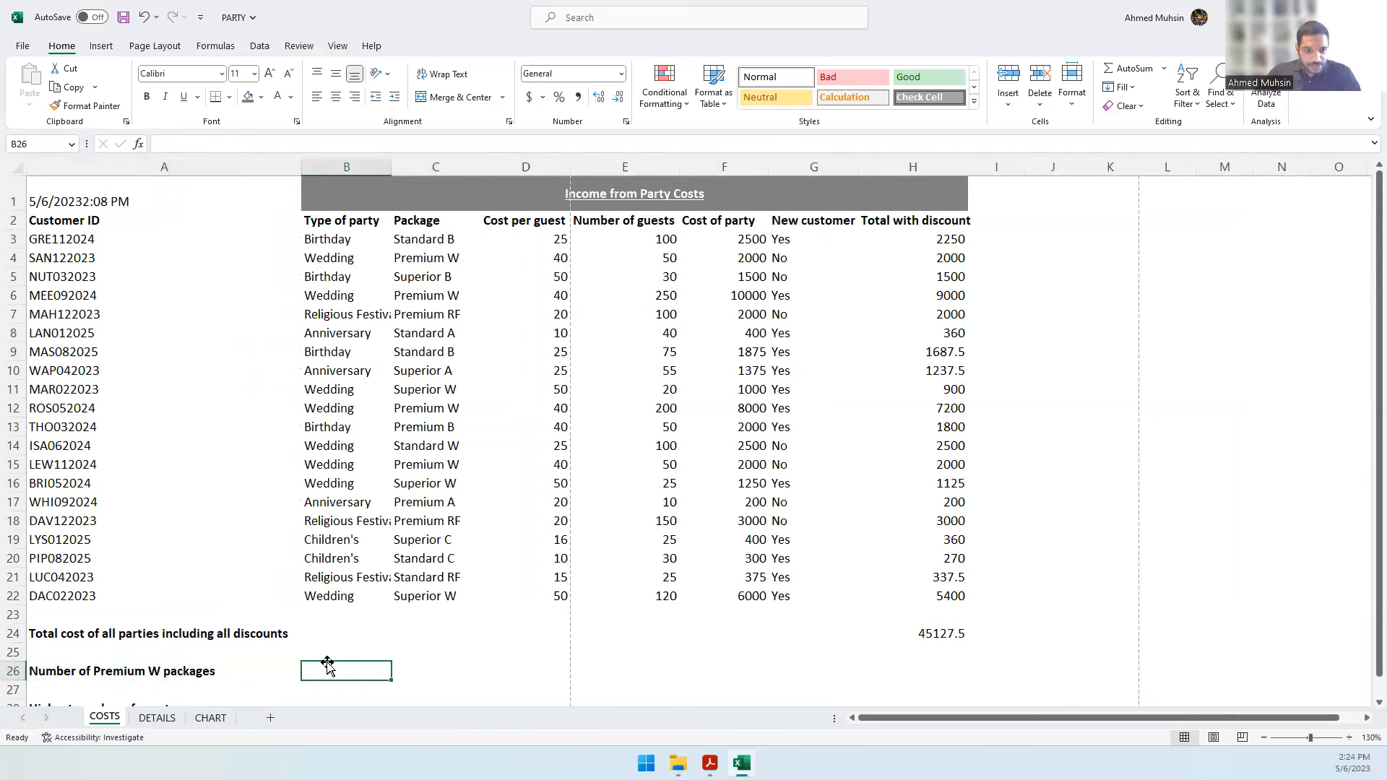
drag(426, 238, 442, 601)
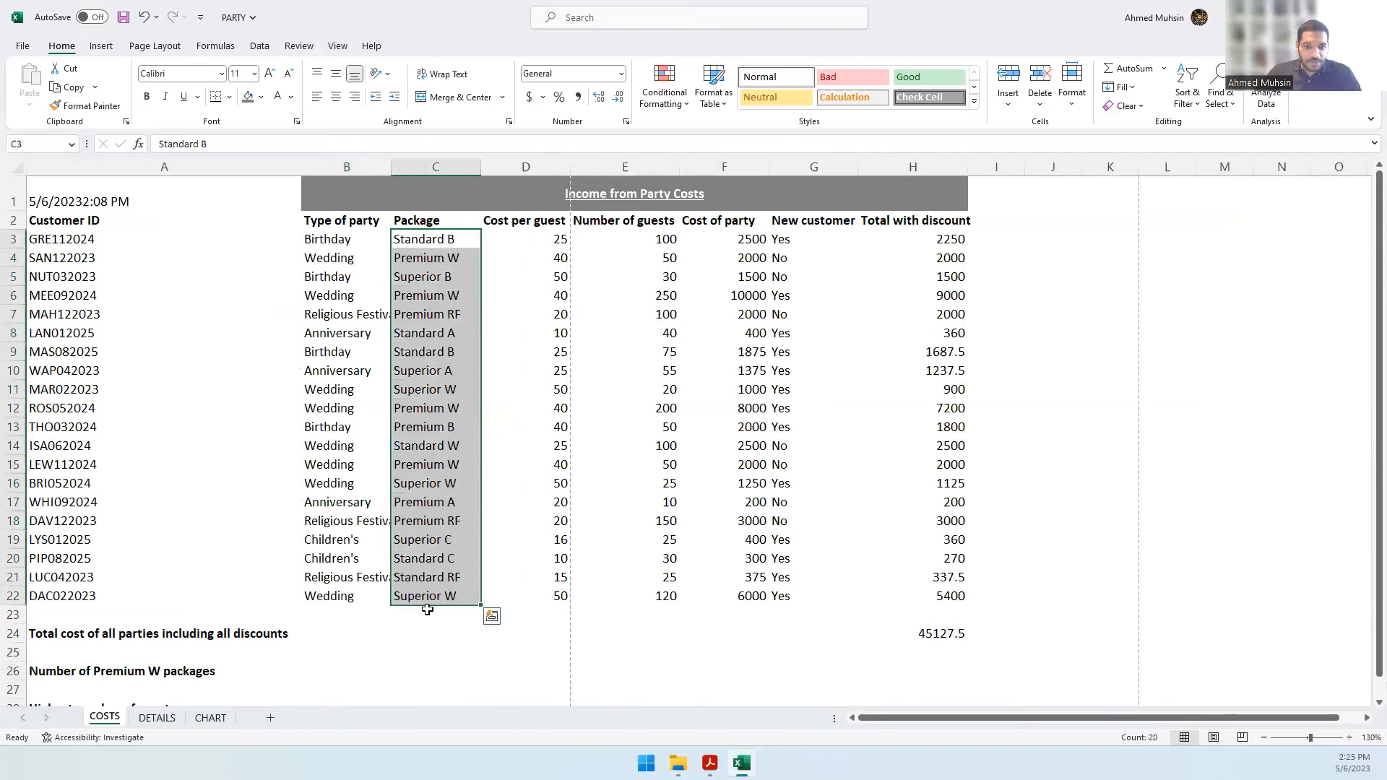
click(309, 666)
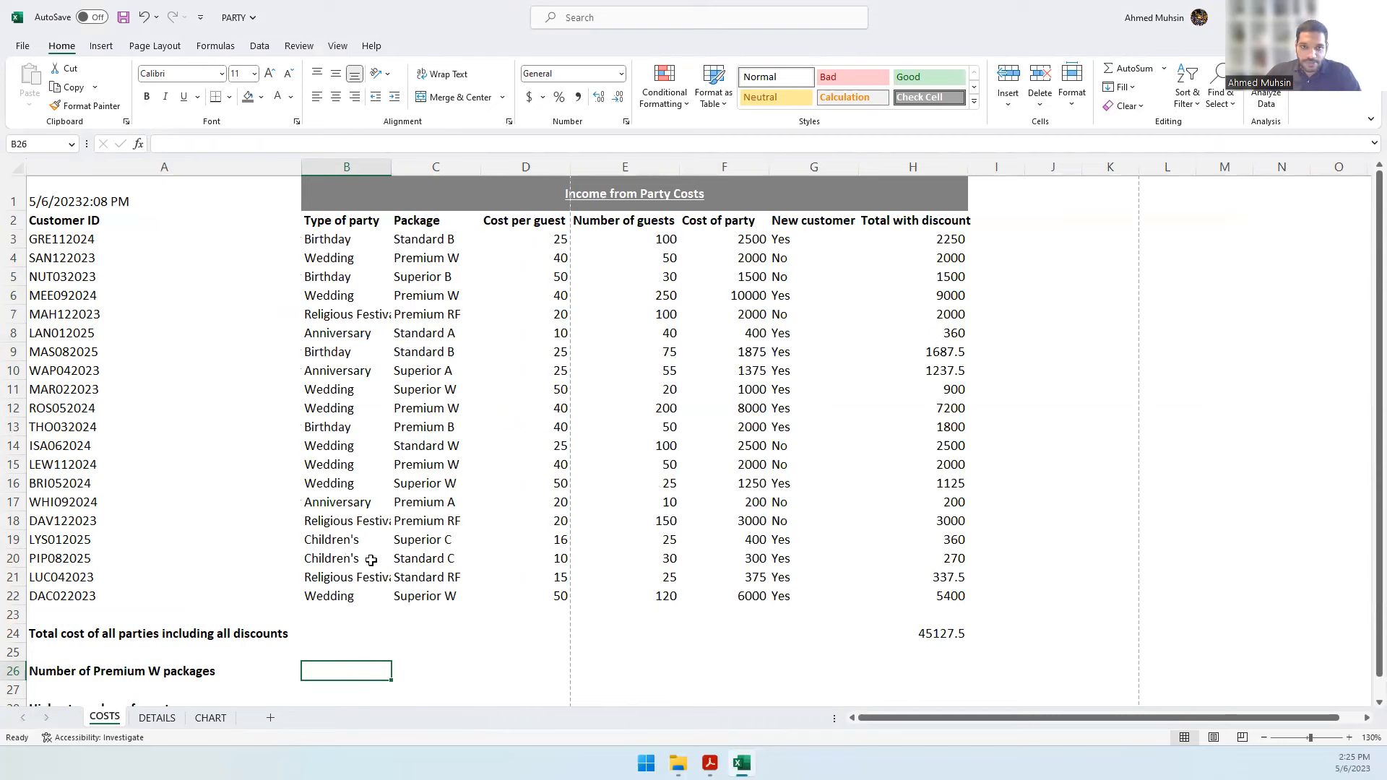
click(138, 144)
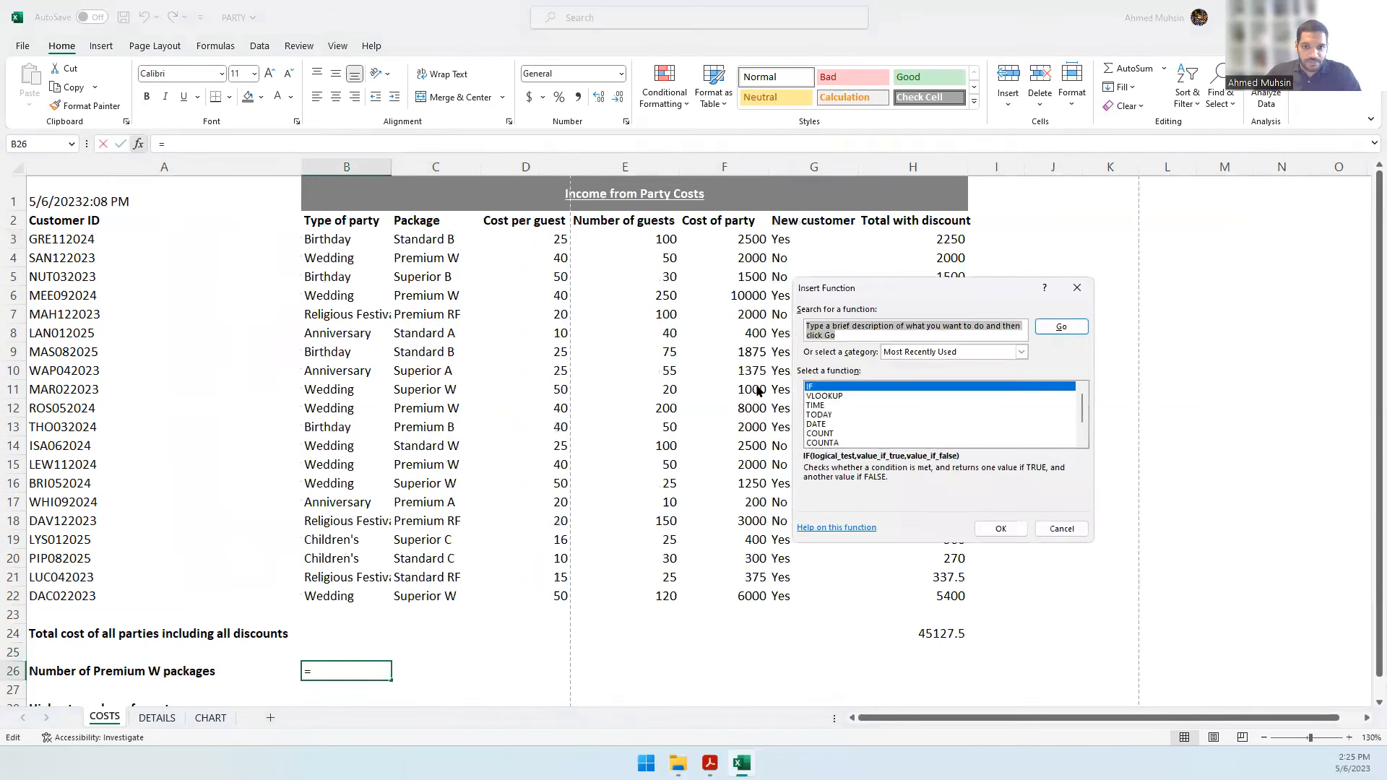
text(countif)
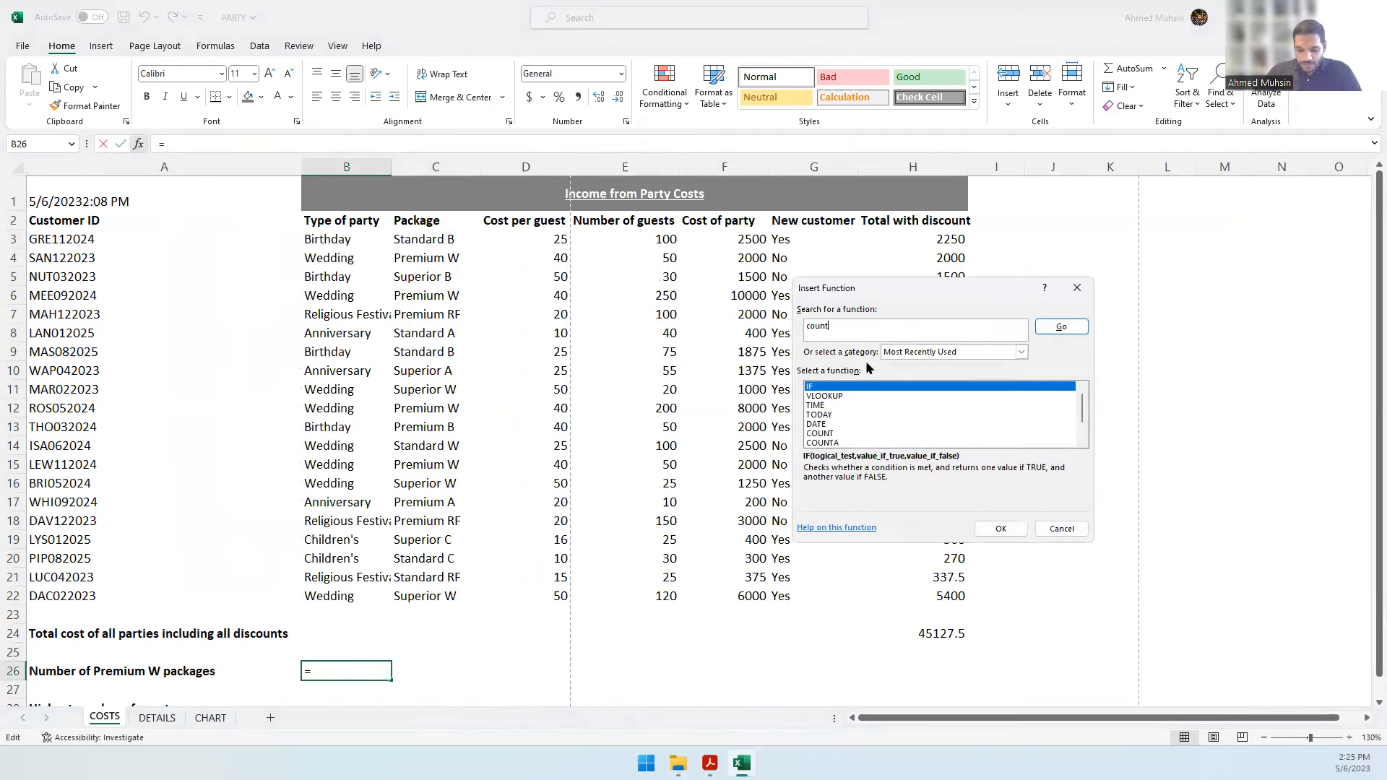
key(Return)
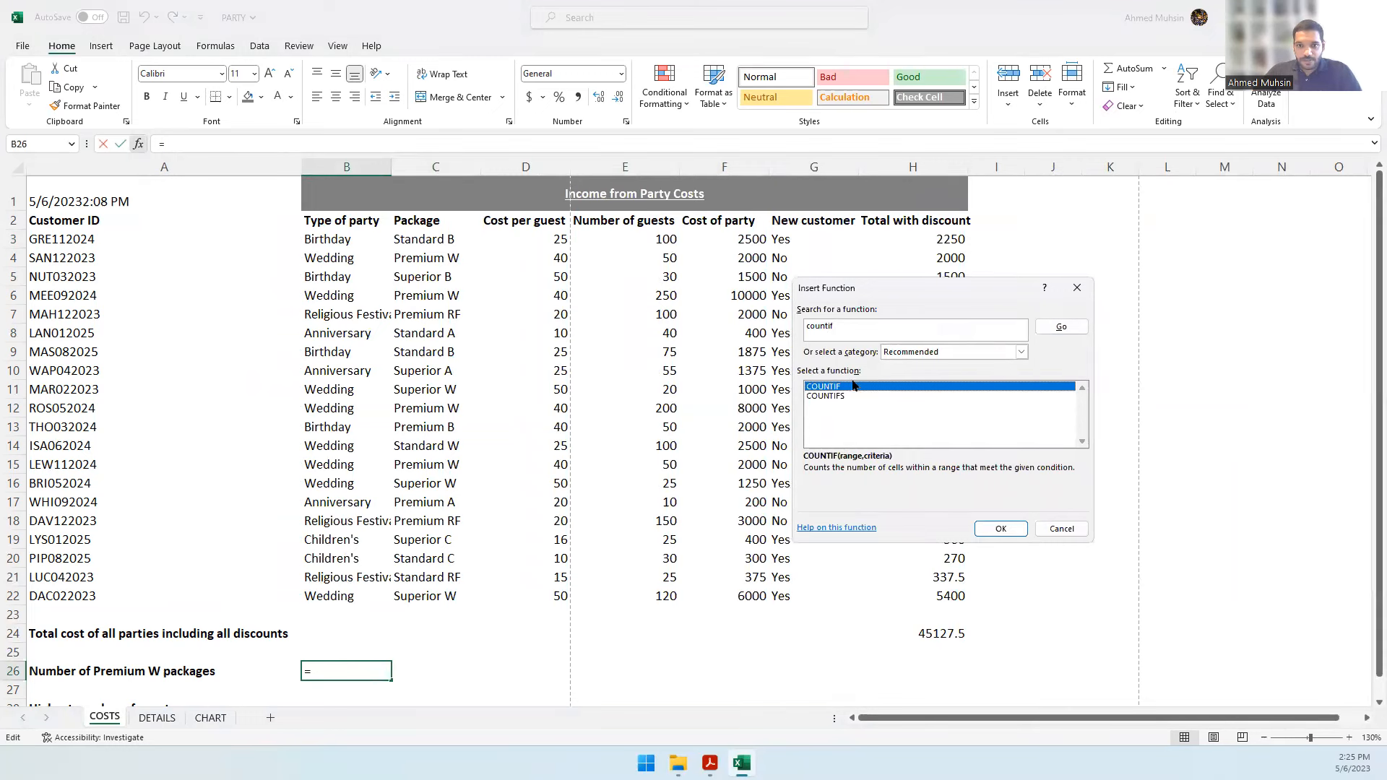
double_click(850, 390)
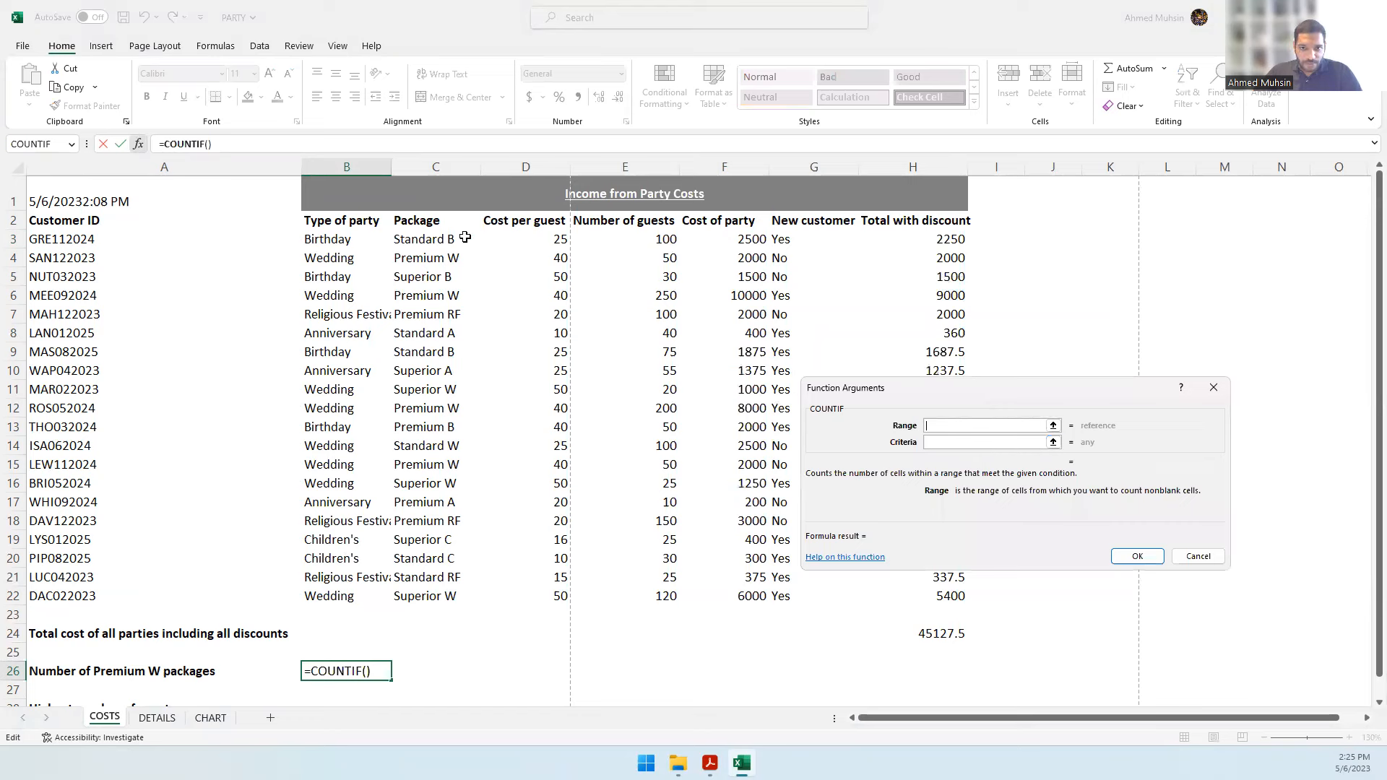
- Set the COUNTIF range to C3:C22 and its criteria to Premium W, accept the function, and return to the question paper in Acrobat Reader
drag(463, 243, 463, 602)
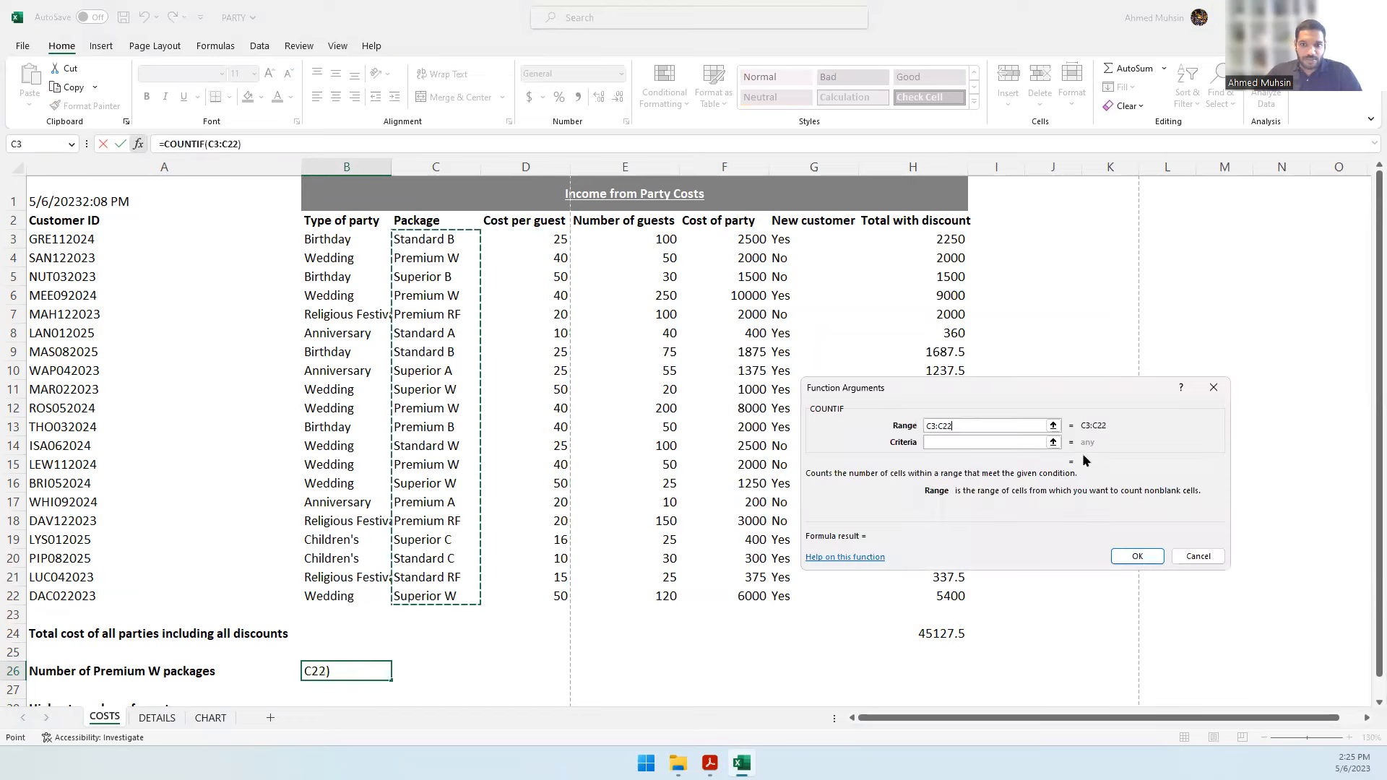
click(971, 443)
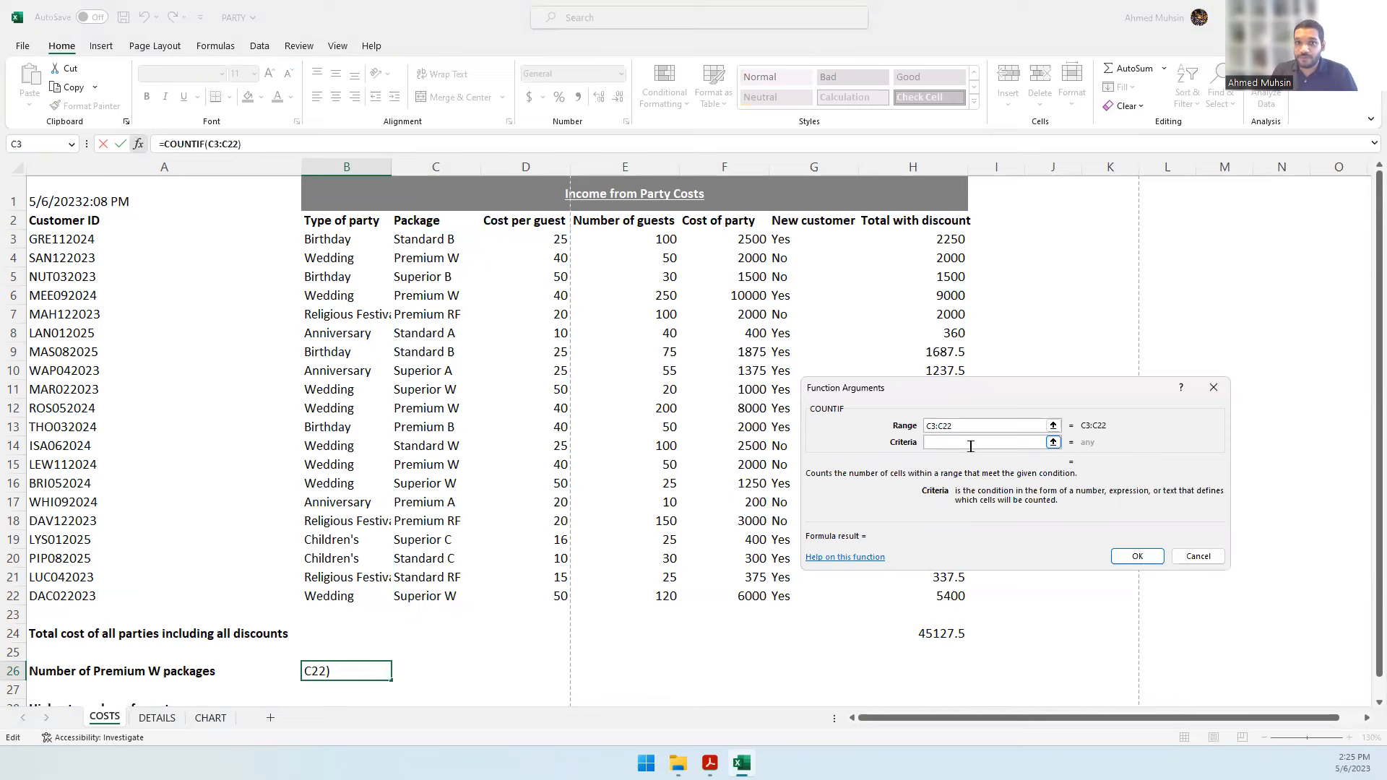
text(Premijm W)
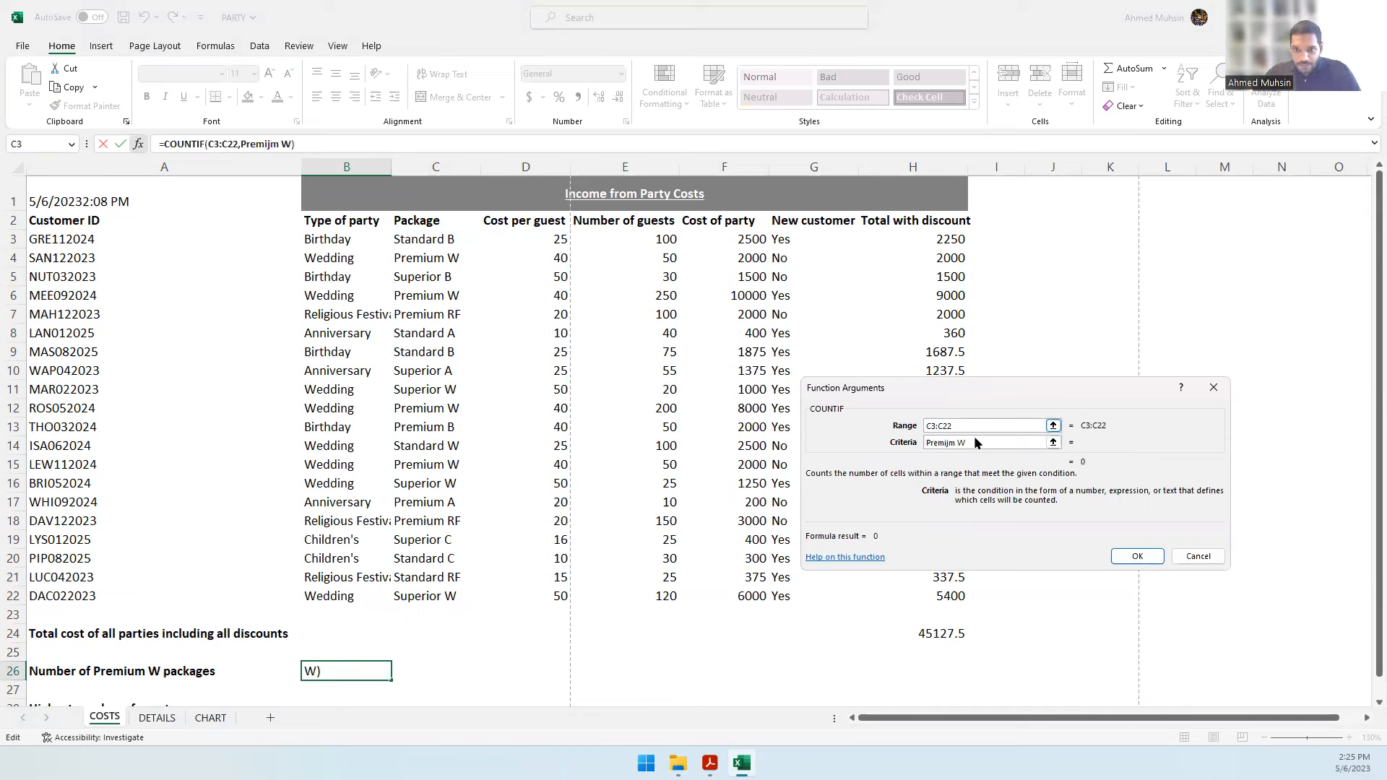
click(949, 443)
key(Delete)
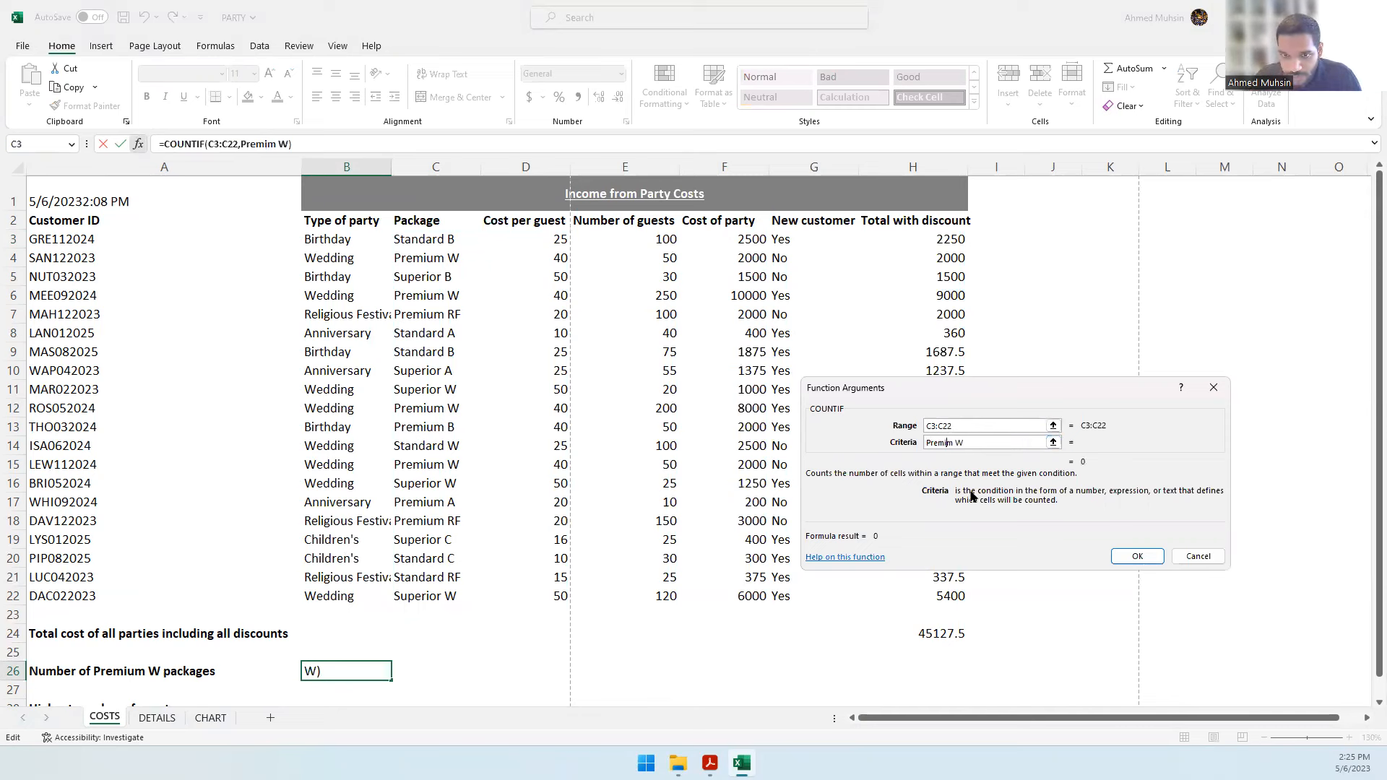
text(u)
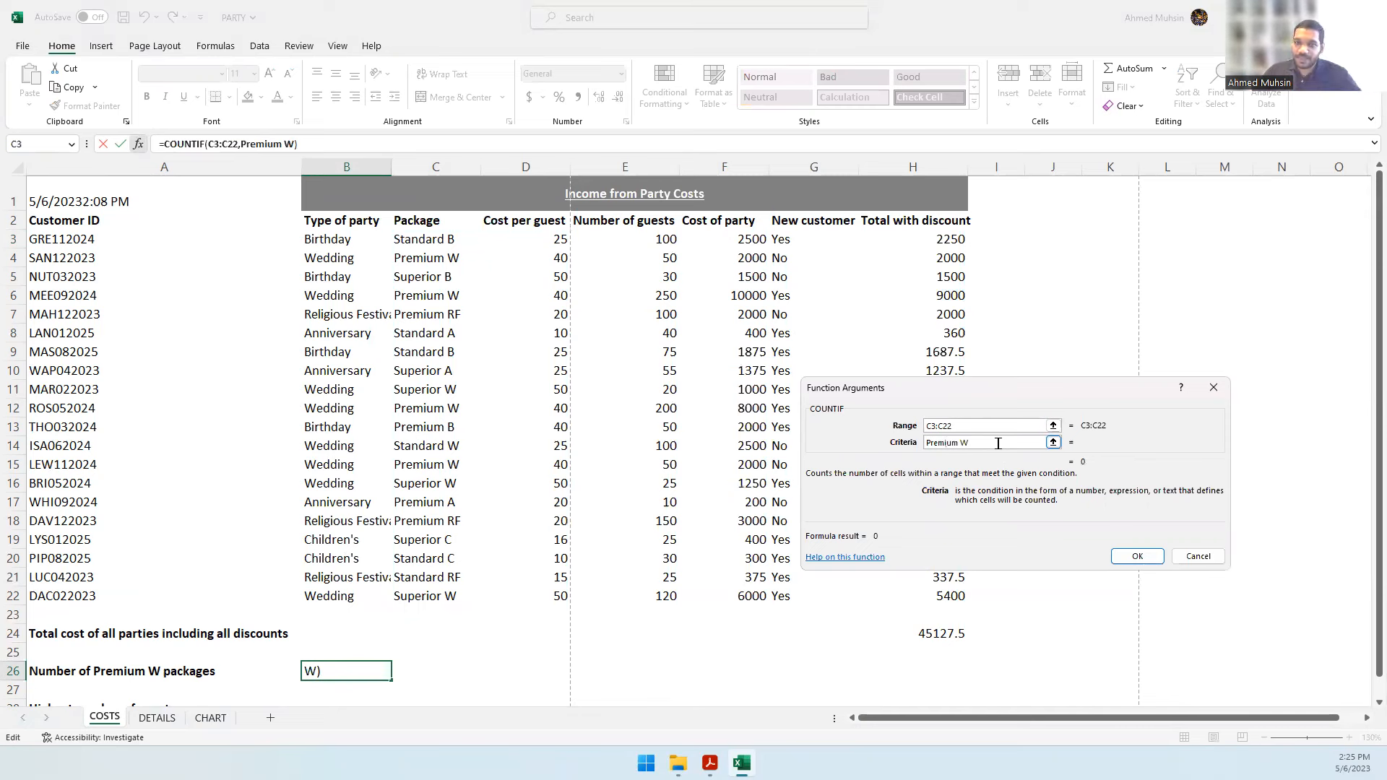
click(1138, 557)
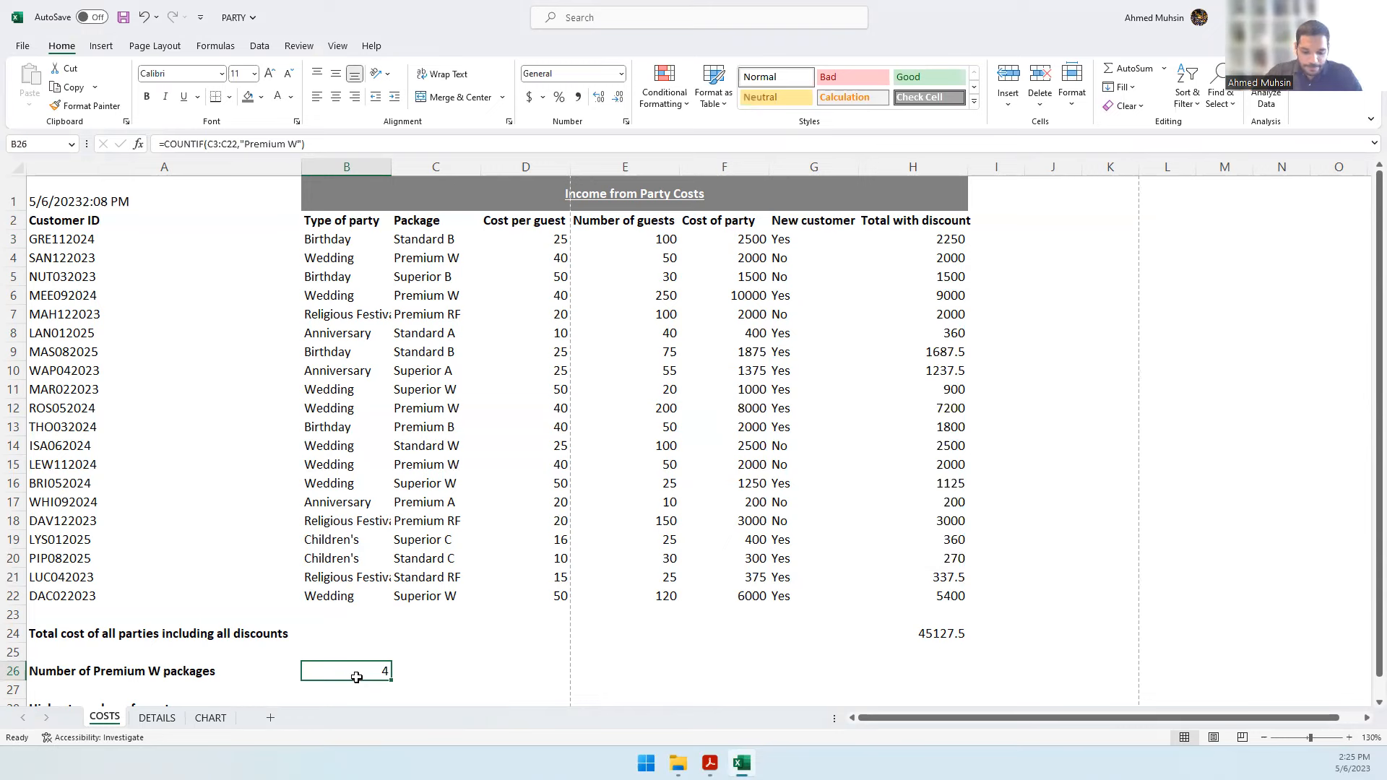
key(alt+Tab)
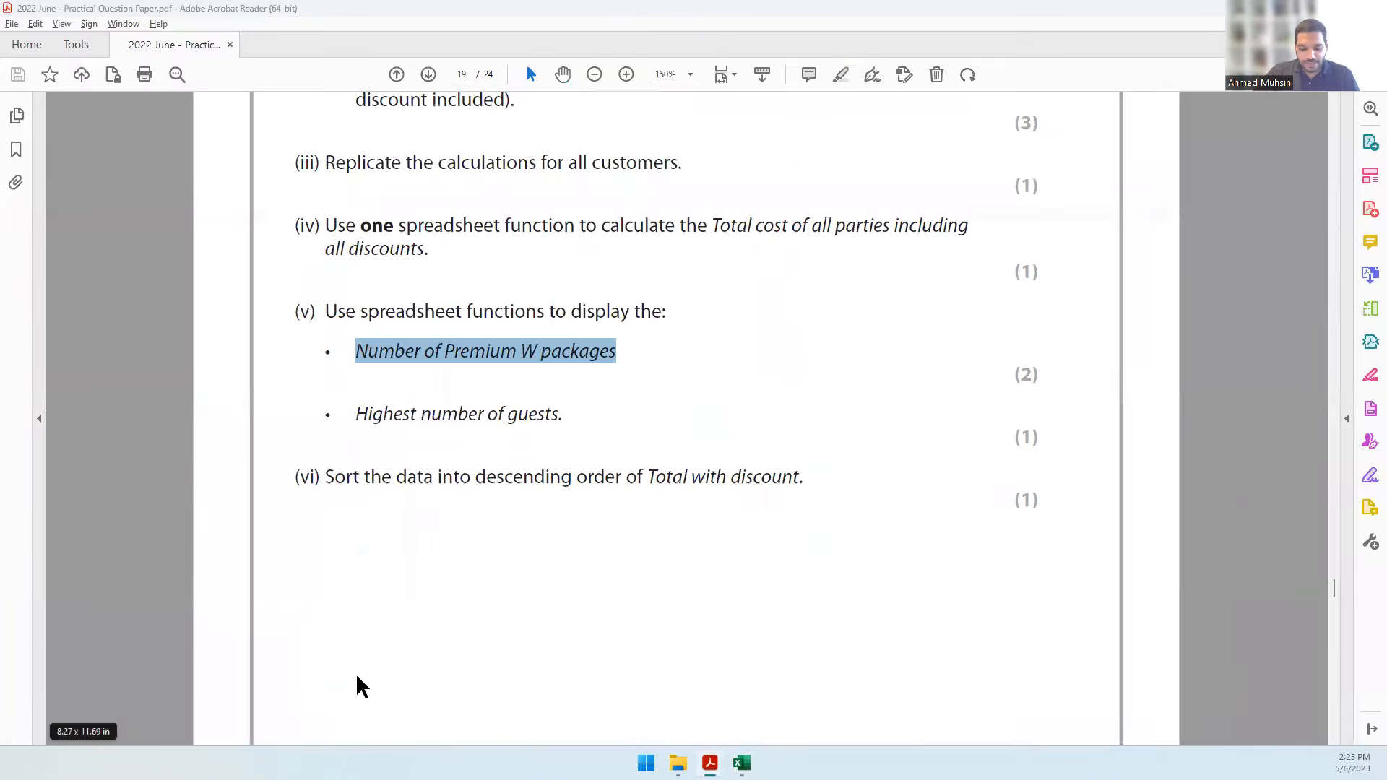
- Switch to Excel and insert the MAX function in B28, beside the Highest number of guests label
key(alt+Tab)
scroll(357, 677, down, 2)
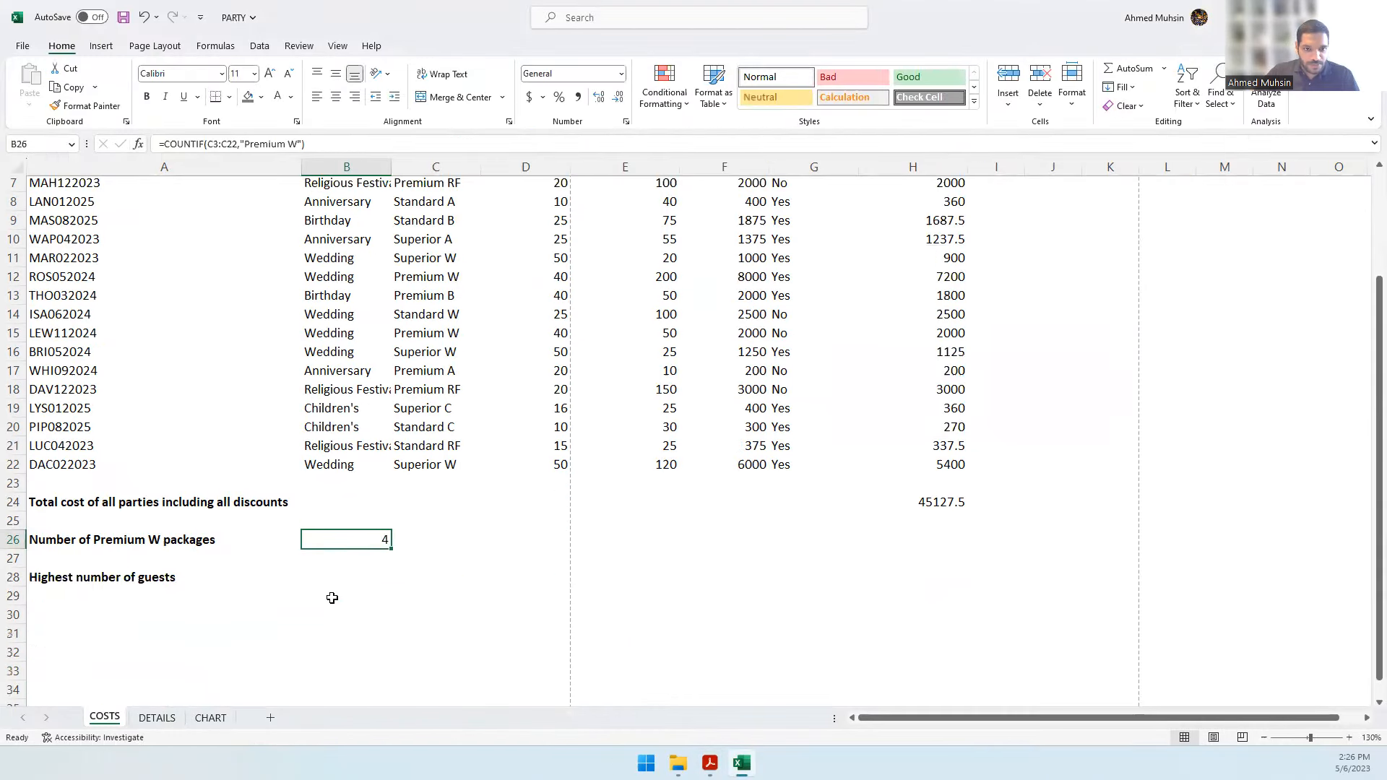
click(342, 574)
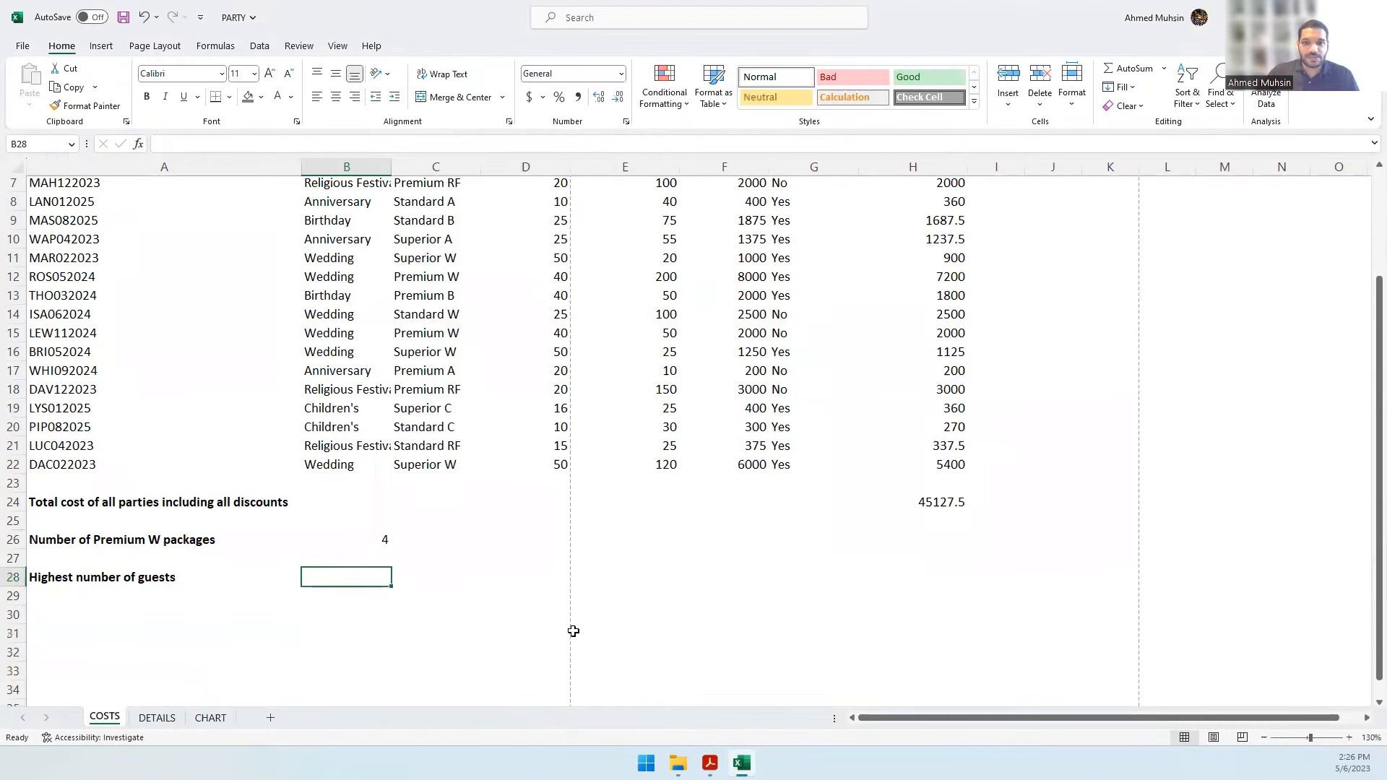
scroll(573, 632, up, 2)
drag(669, 239, 658, 597)
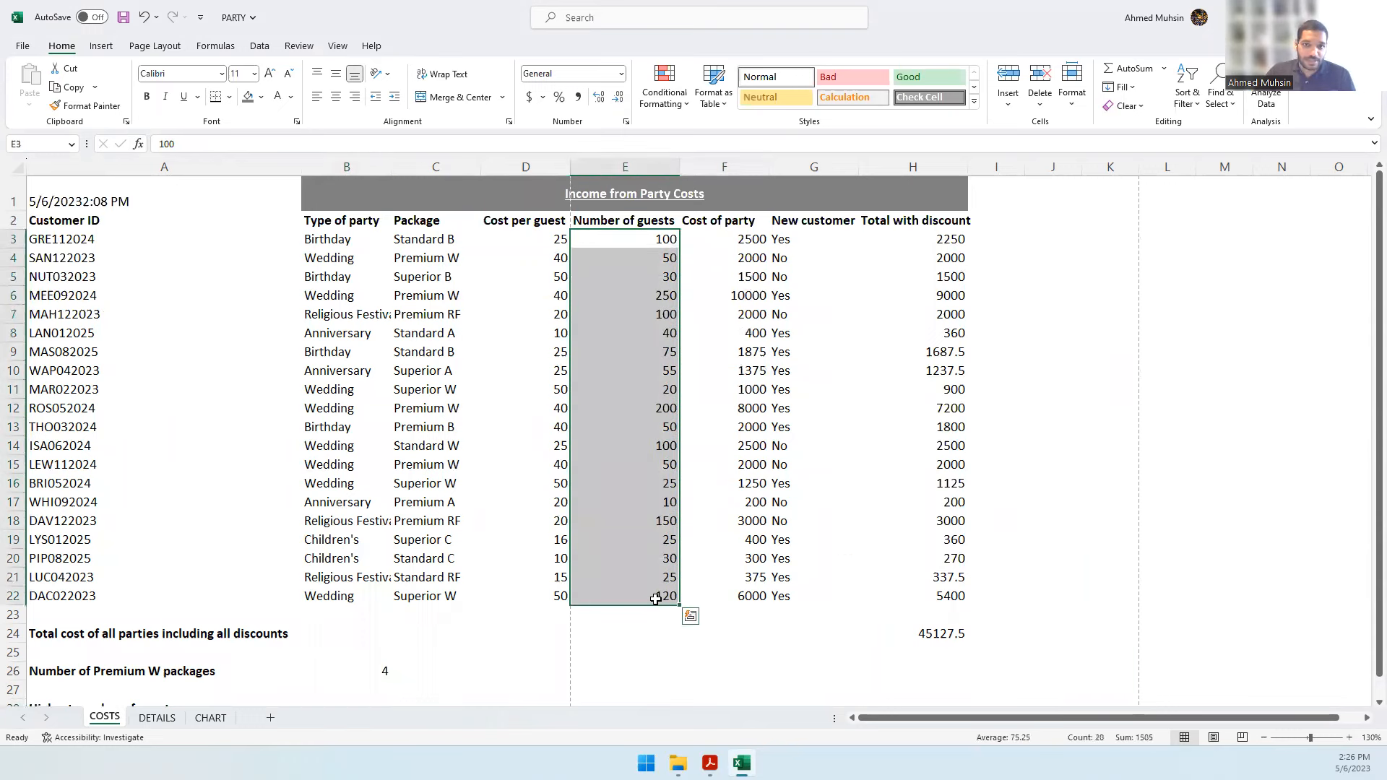
scroll(616, 601, down, 2)
click(352, 579)
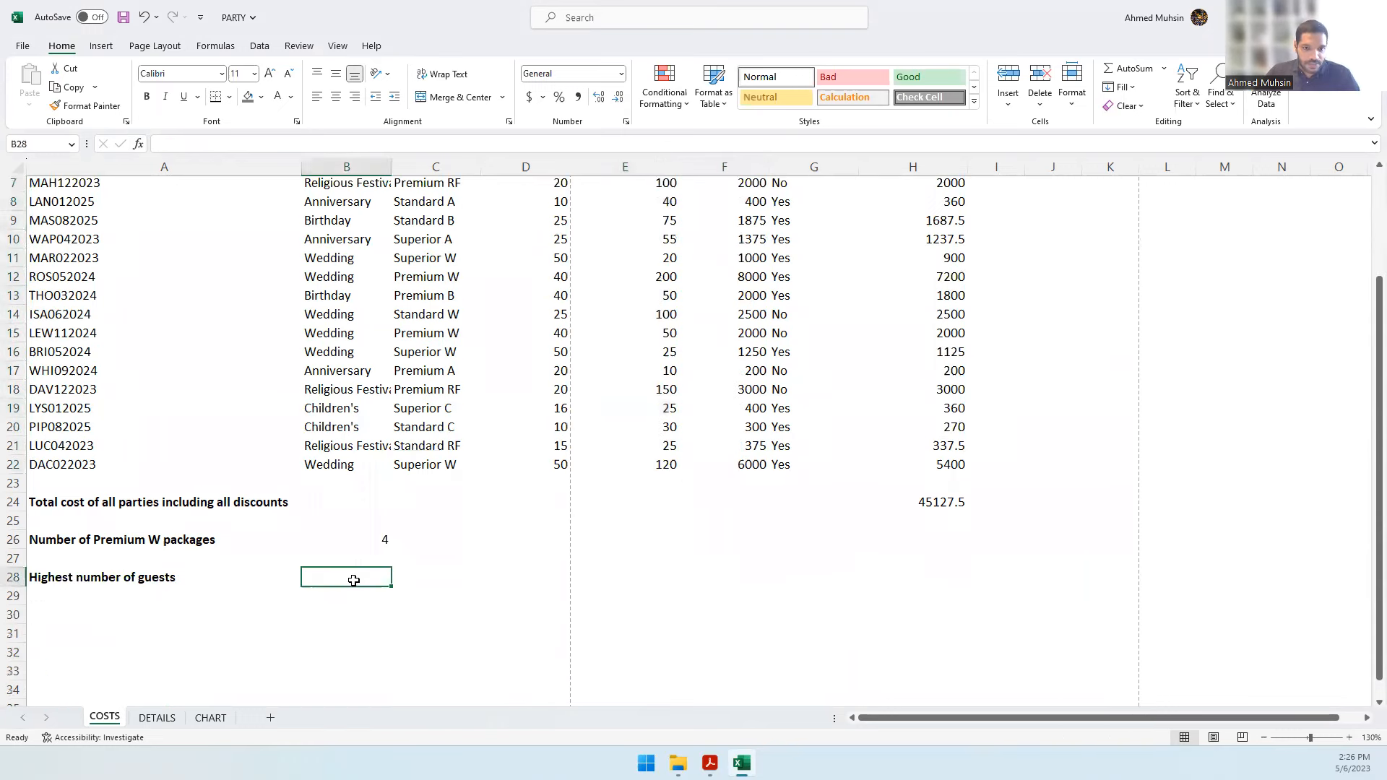
click(1163, 70)
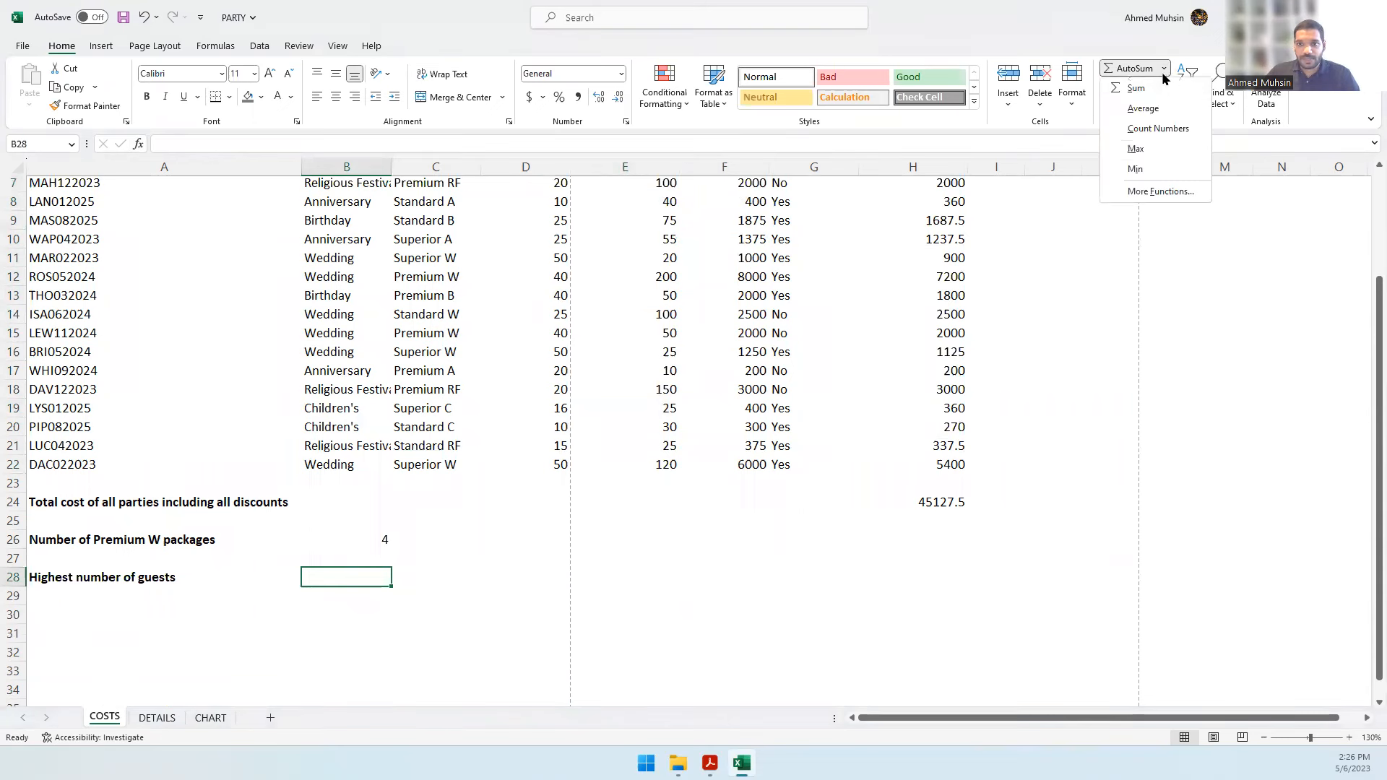
click(1137, 150)
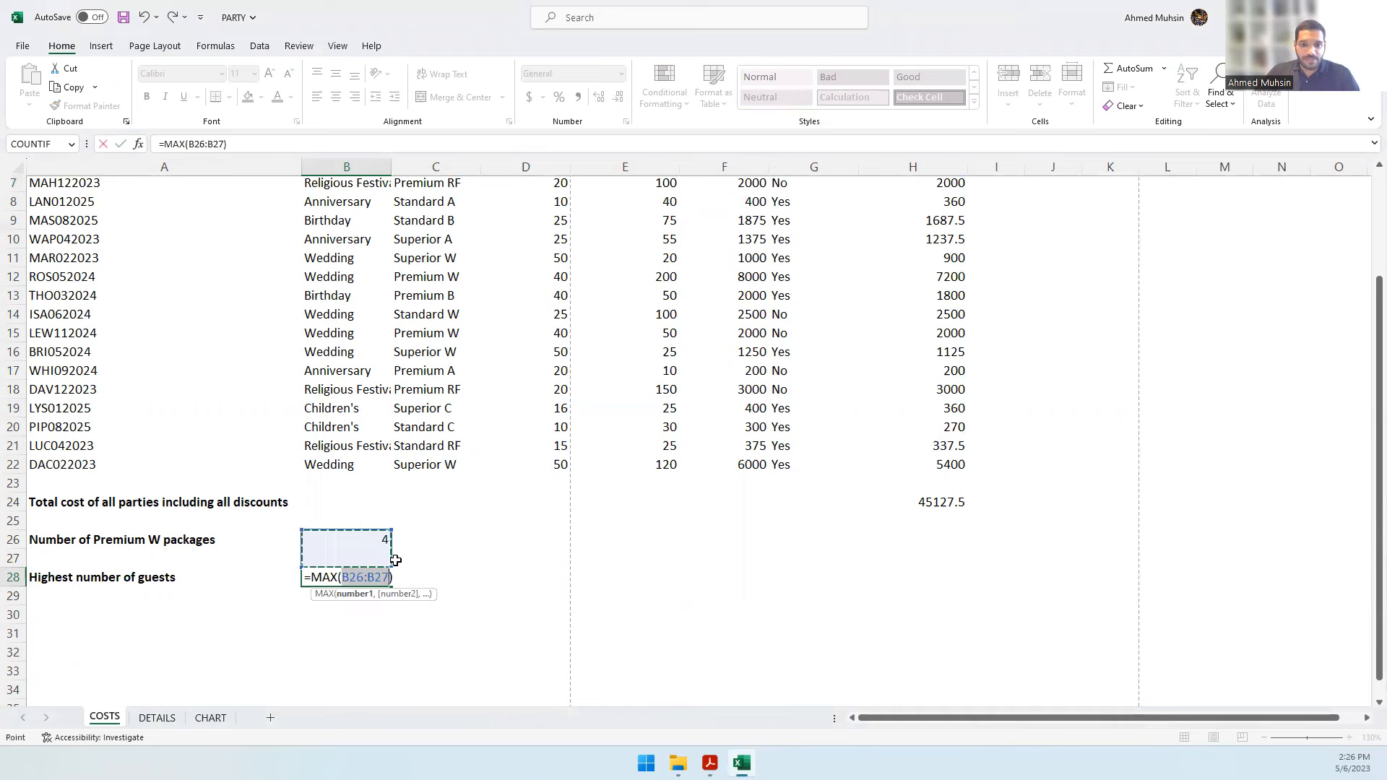
- Try to replace the MAX range in B28 with the guest numbers in E3:E22
click(392, 581)
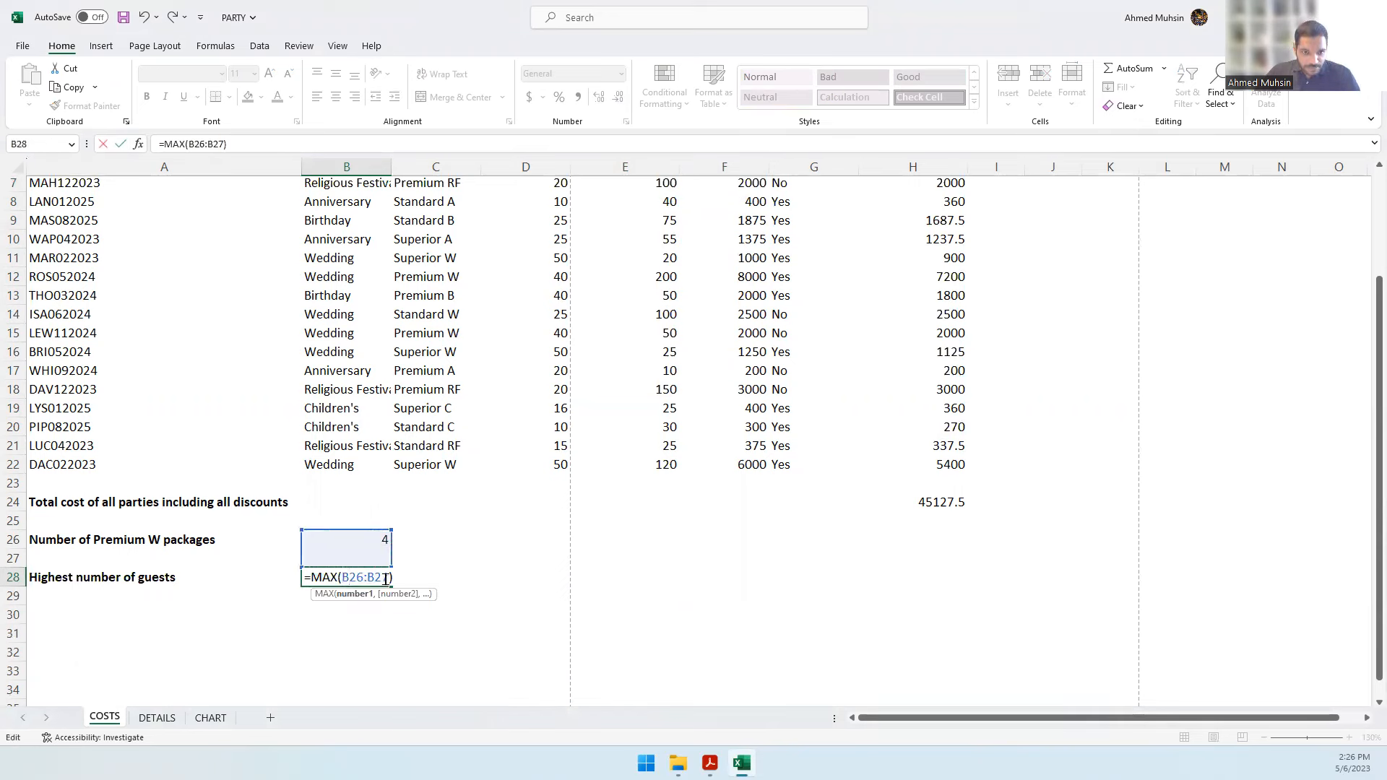
scroll(949, 385, up, 2)
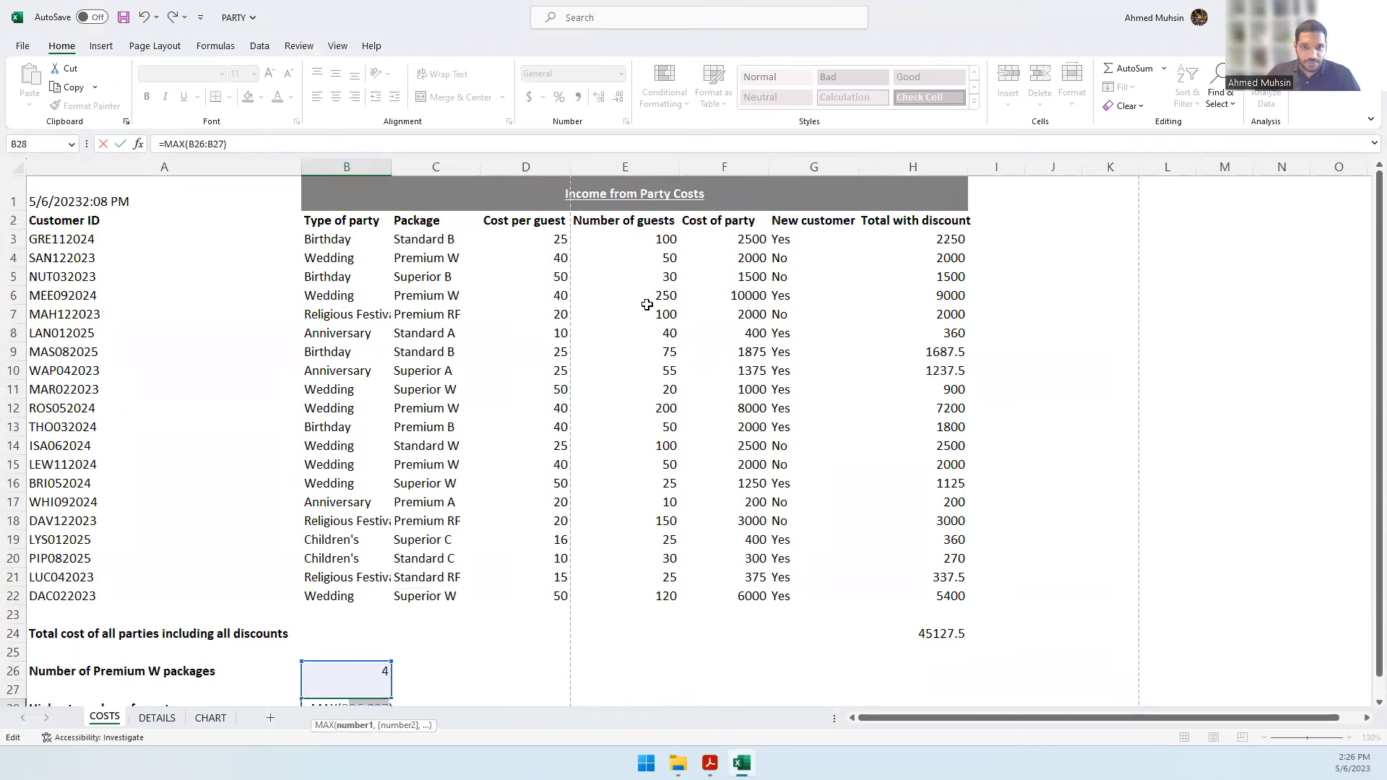
drag(650, 241, 618, 601)
scroll(520, 551, down, 4)
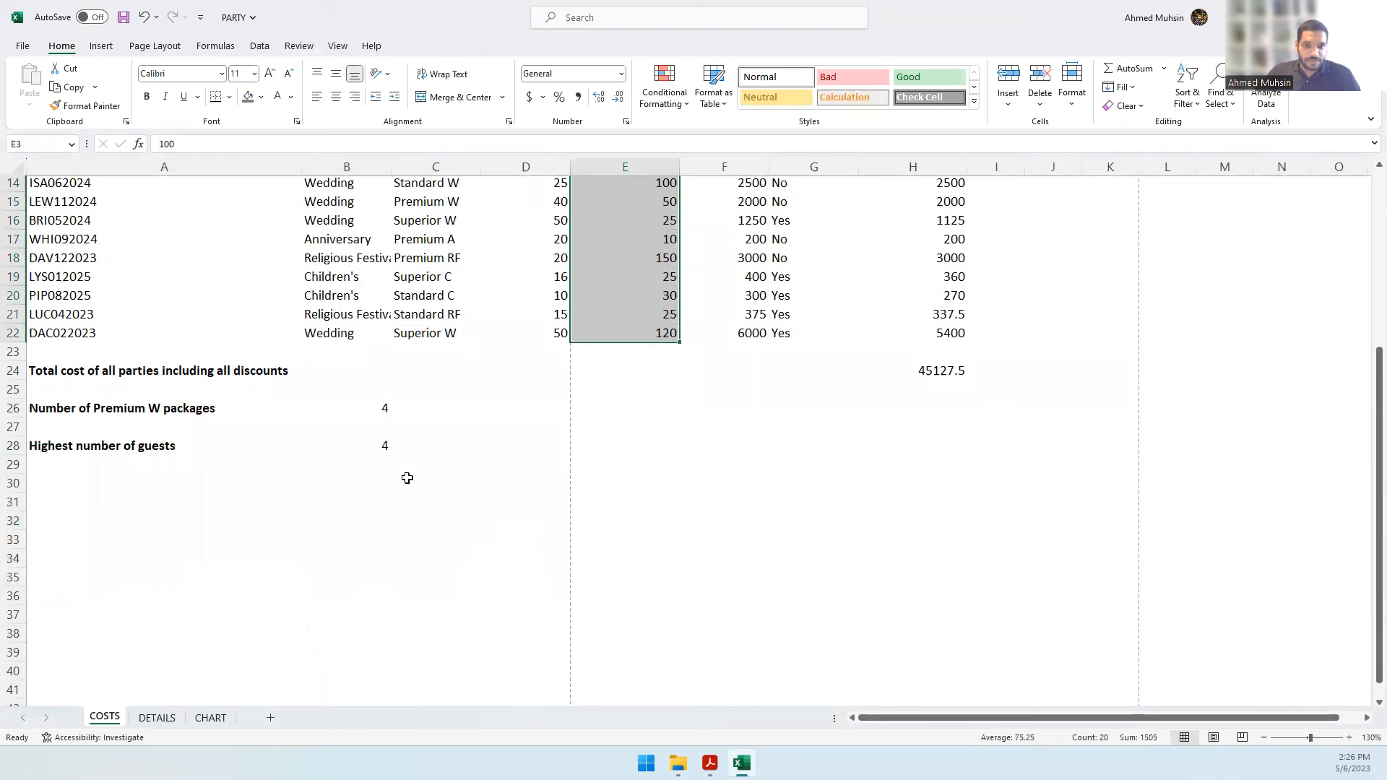
- Edit the formula in B28 to =MAX(E3:E22) so it covers the whole Number of guests column
click(379, 448)
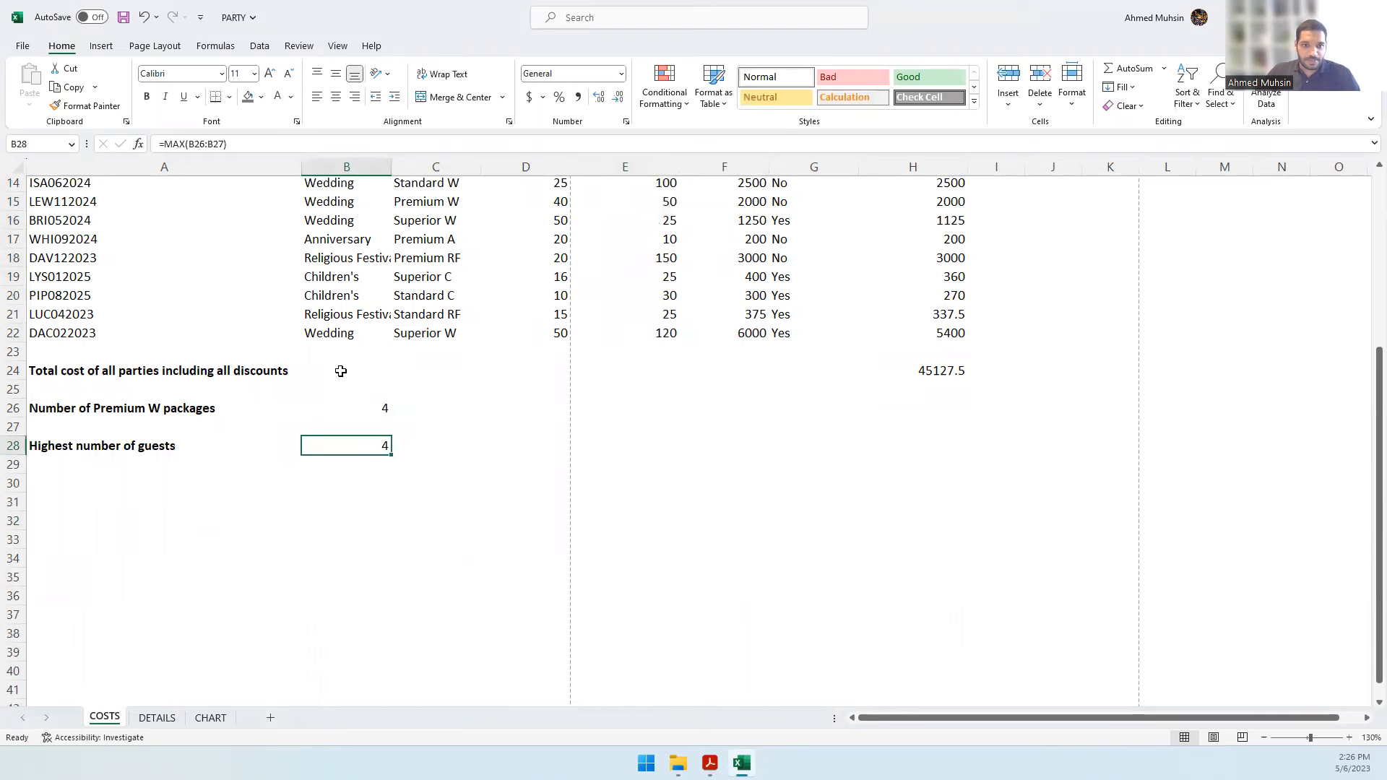
click(189, 144)
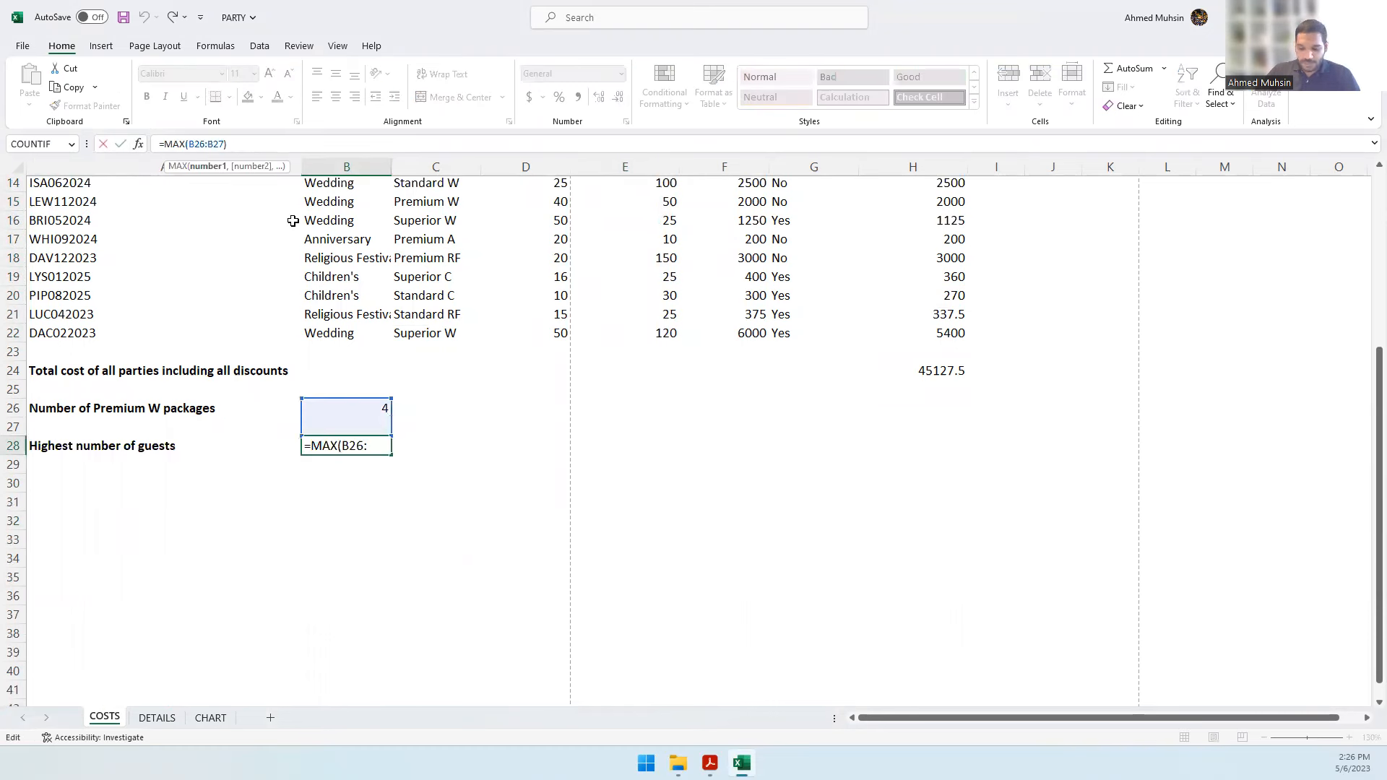
key(shift+Right)
key(shift+Right)
key(shift+Right)
key(shift+Right)
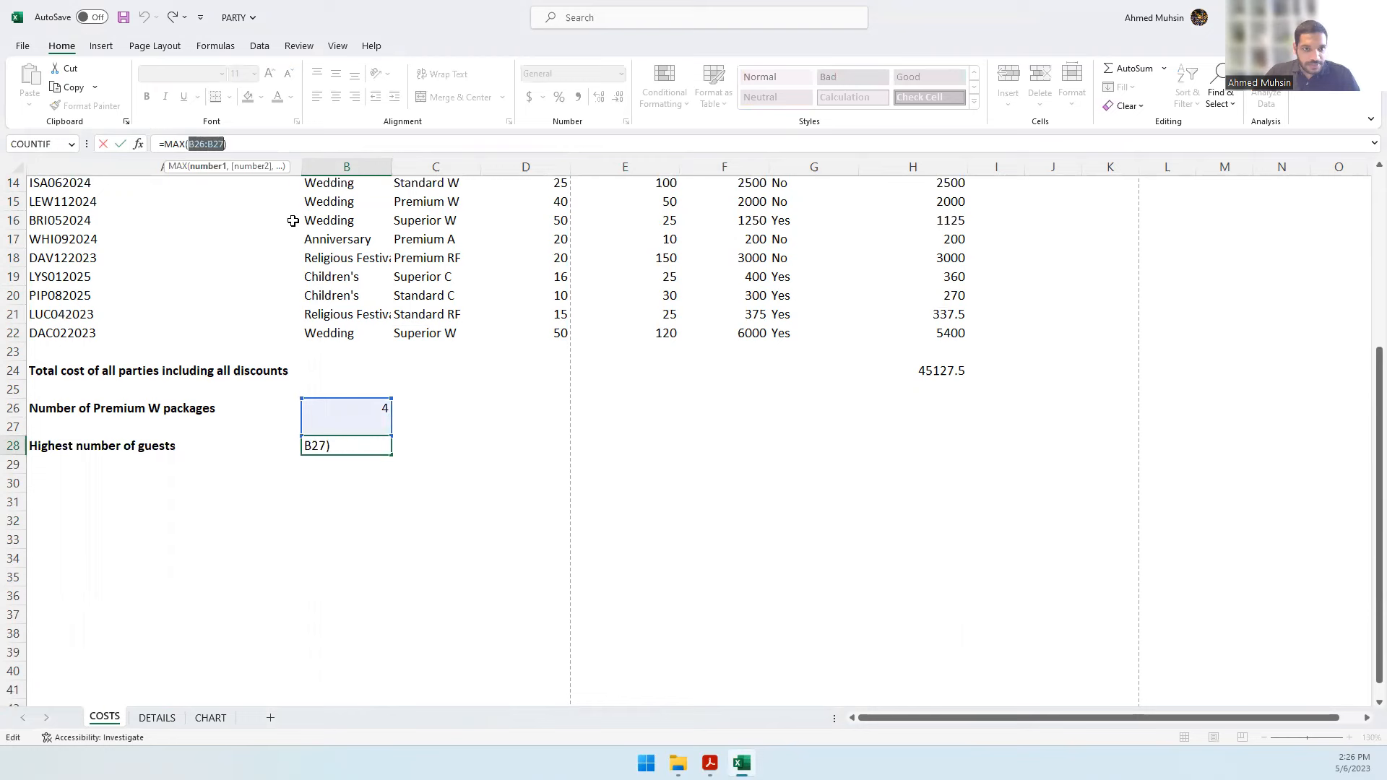
scroll(739, 338, up, 4)
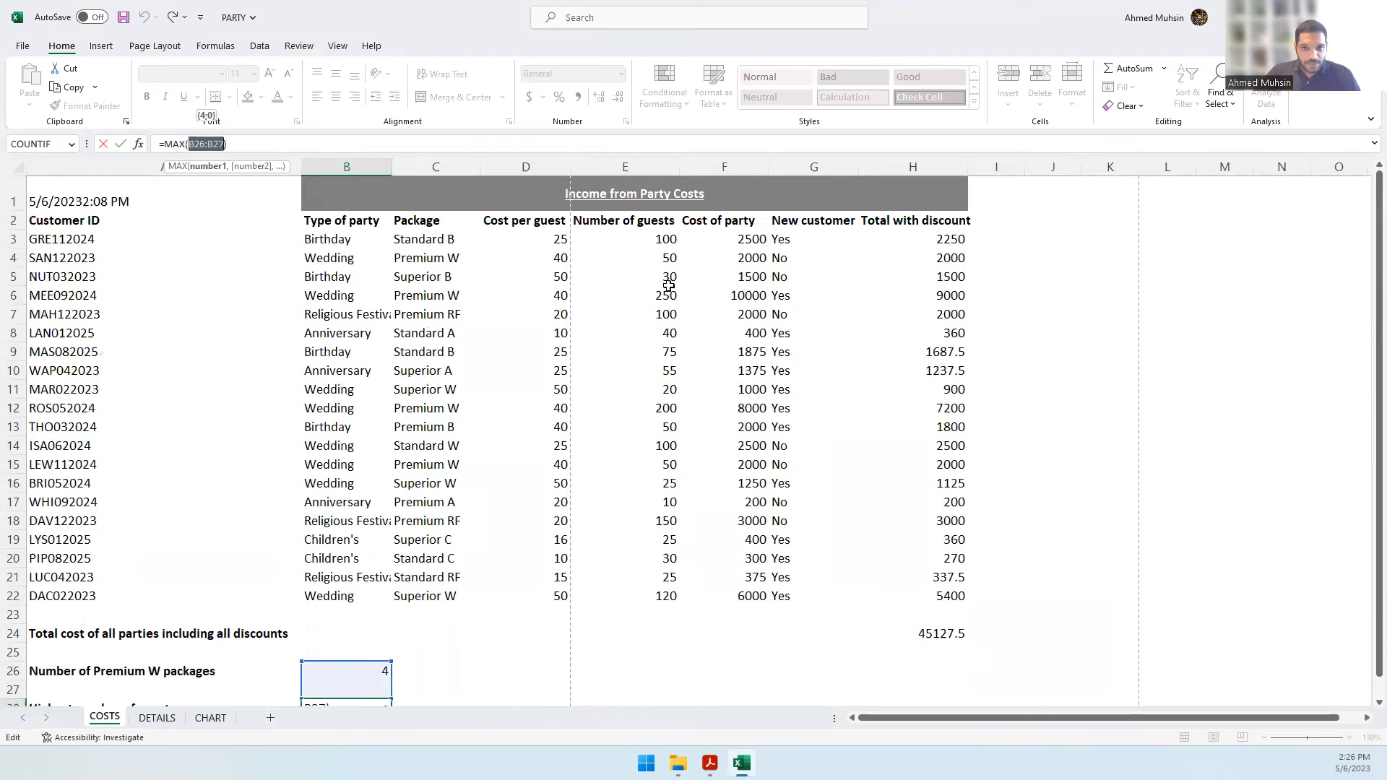
drag(666, 241, 625, 595)
scroll(465, 551, down, 2)
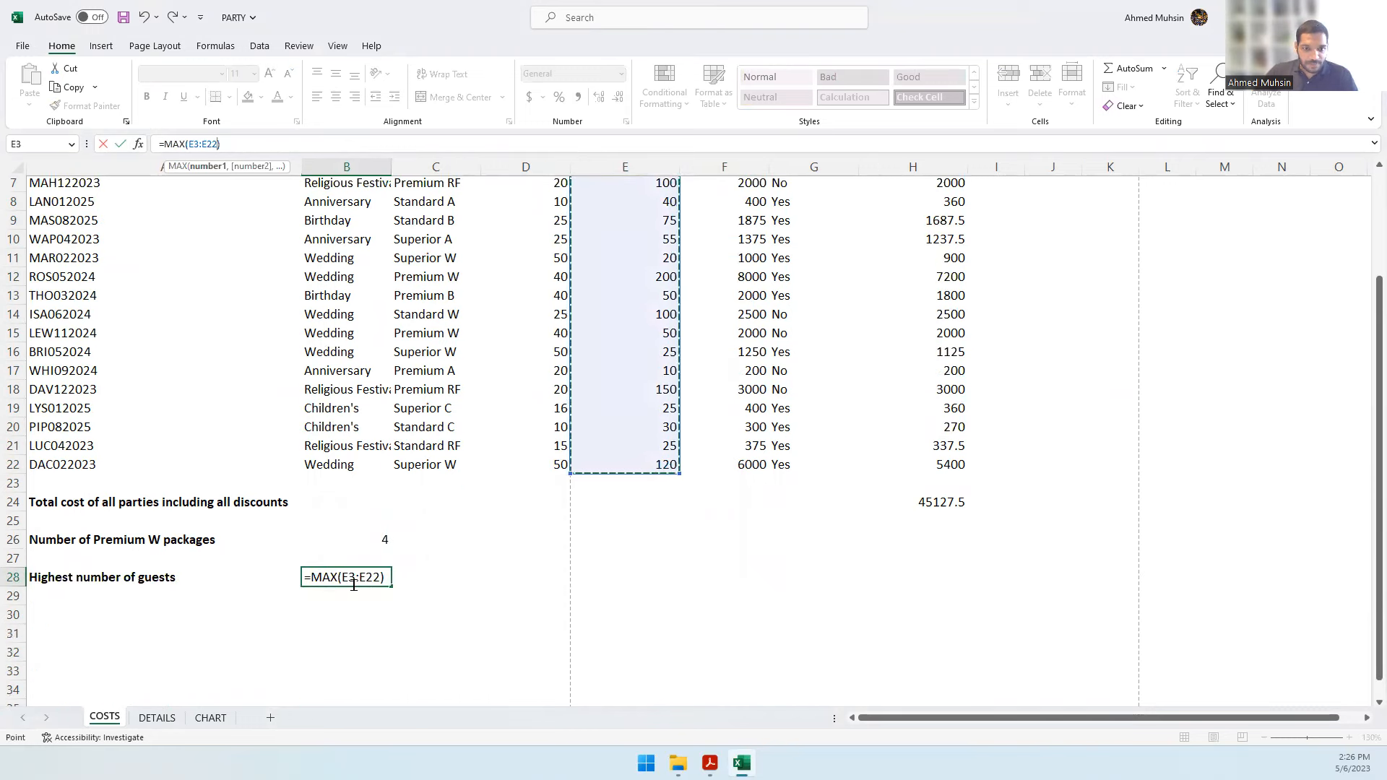
key(Return)
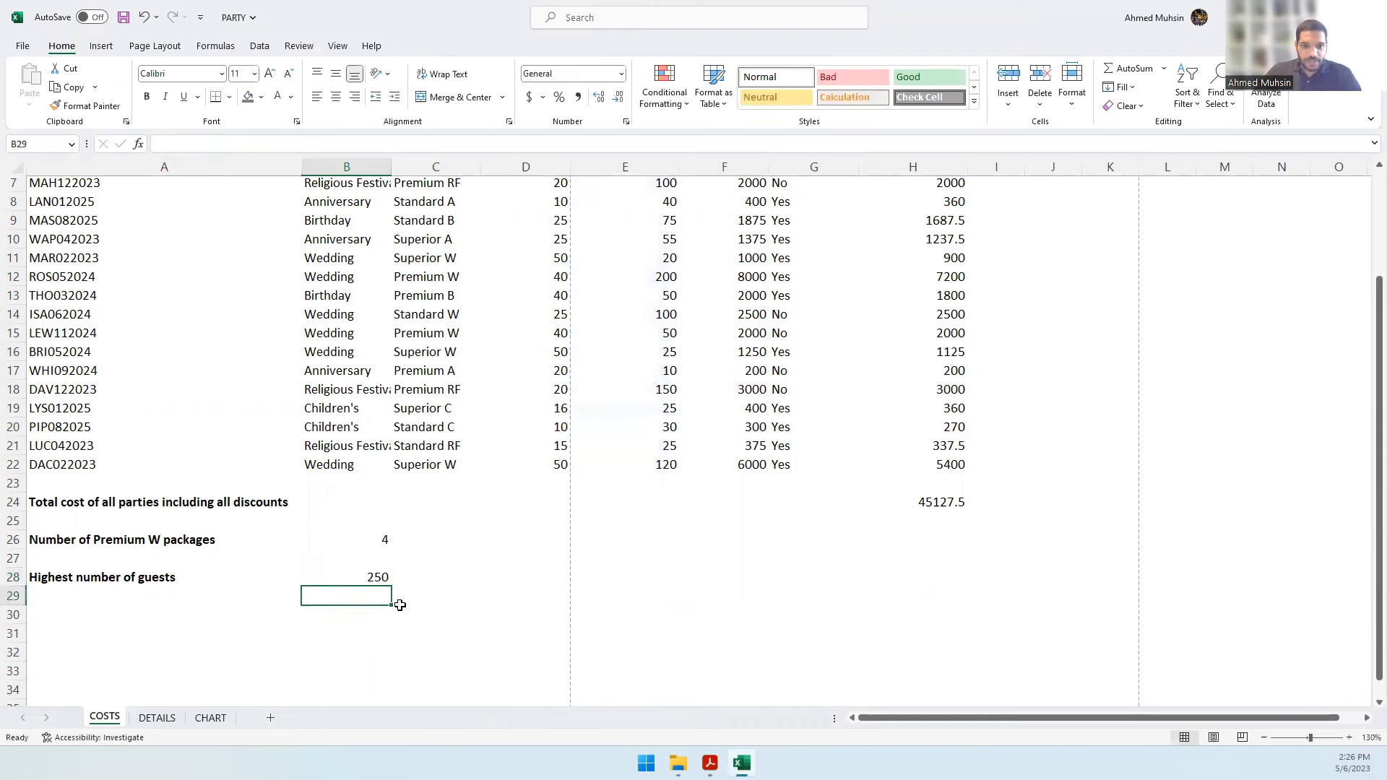
click(372, 580)
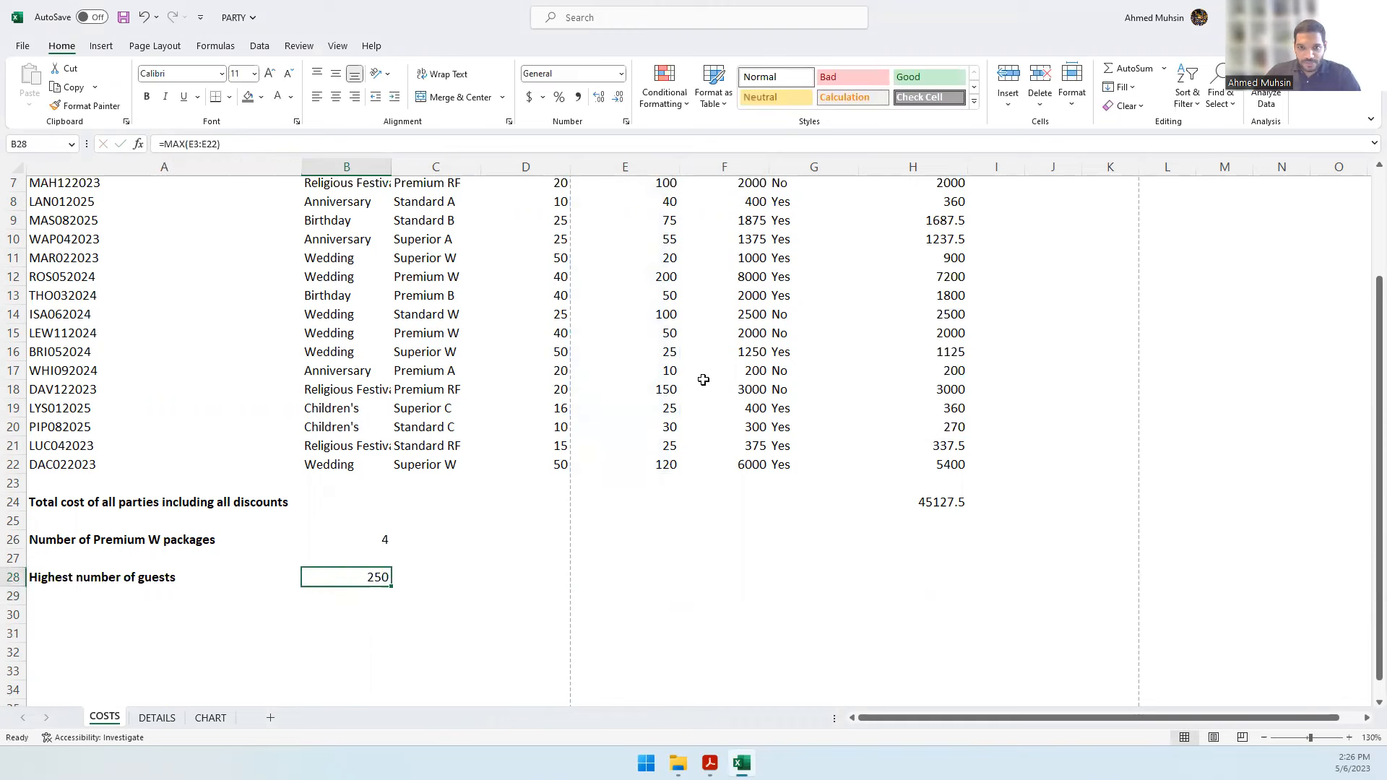
- Check part (vi) of the question paper in Acrobat Reader, and in Excel select the party data with its headers, A2:H22
scroll(694, 339, up, 2)
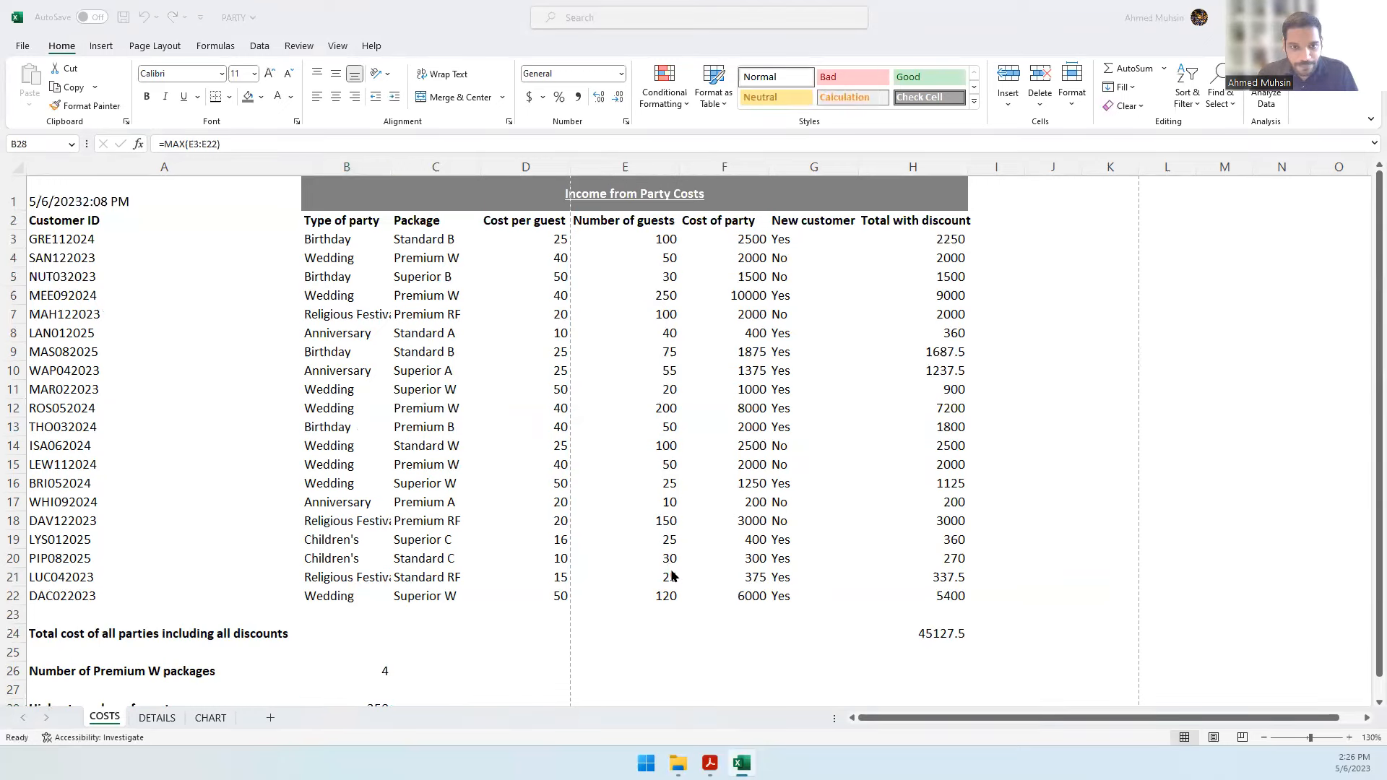
key(alt+Tab)
scroll(679, 506, down, 1)
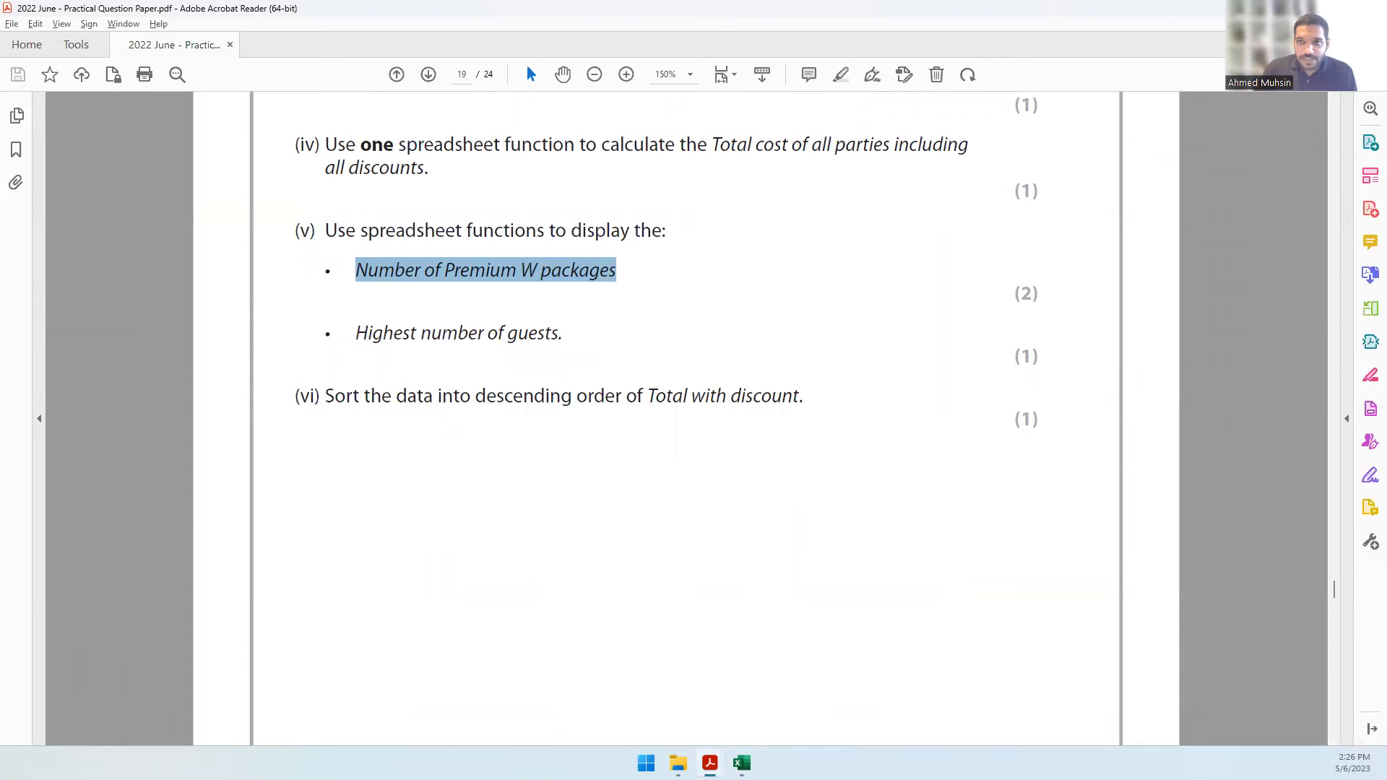
key(alt+Tab)
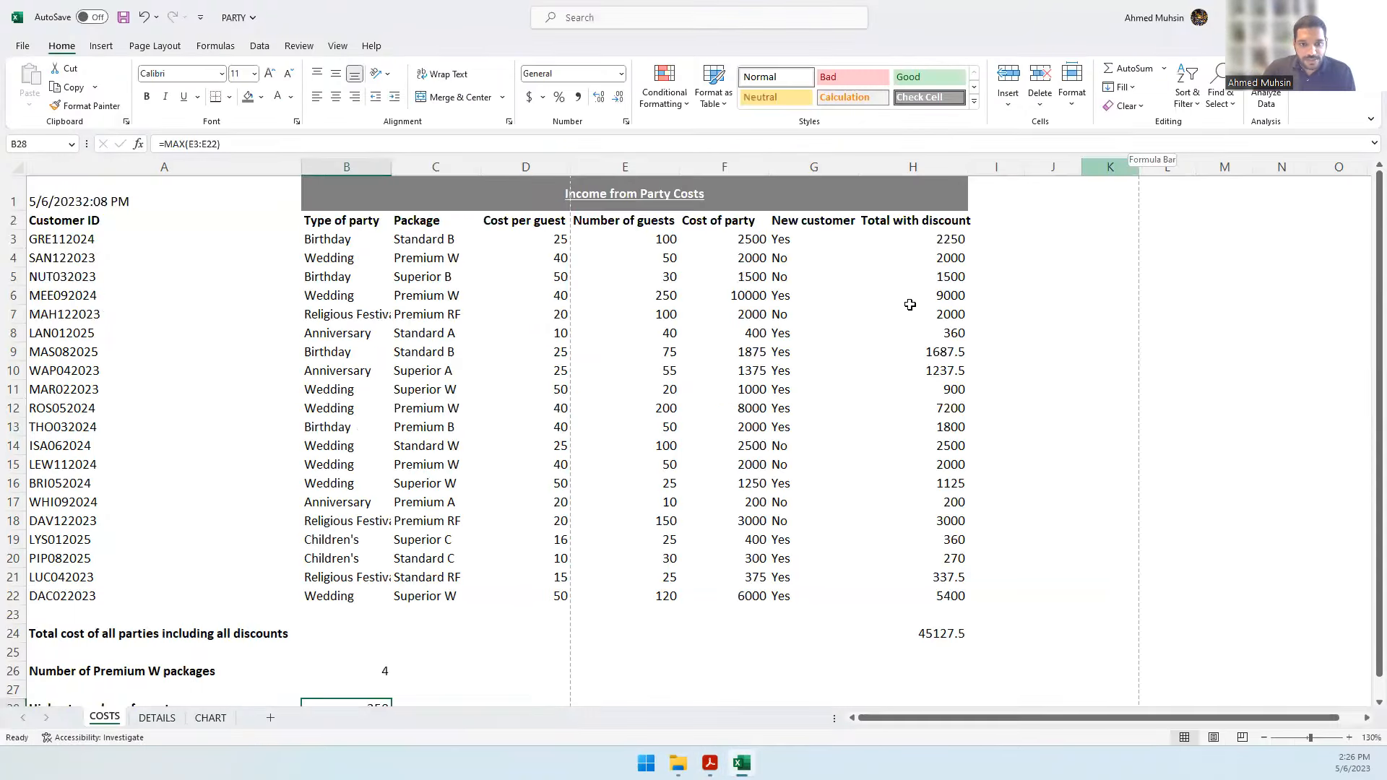
click(918, 615)
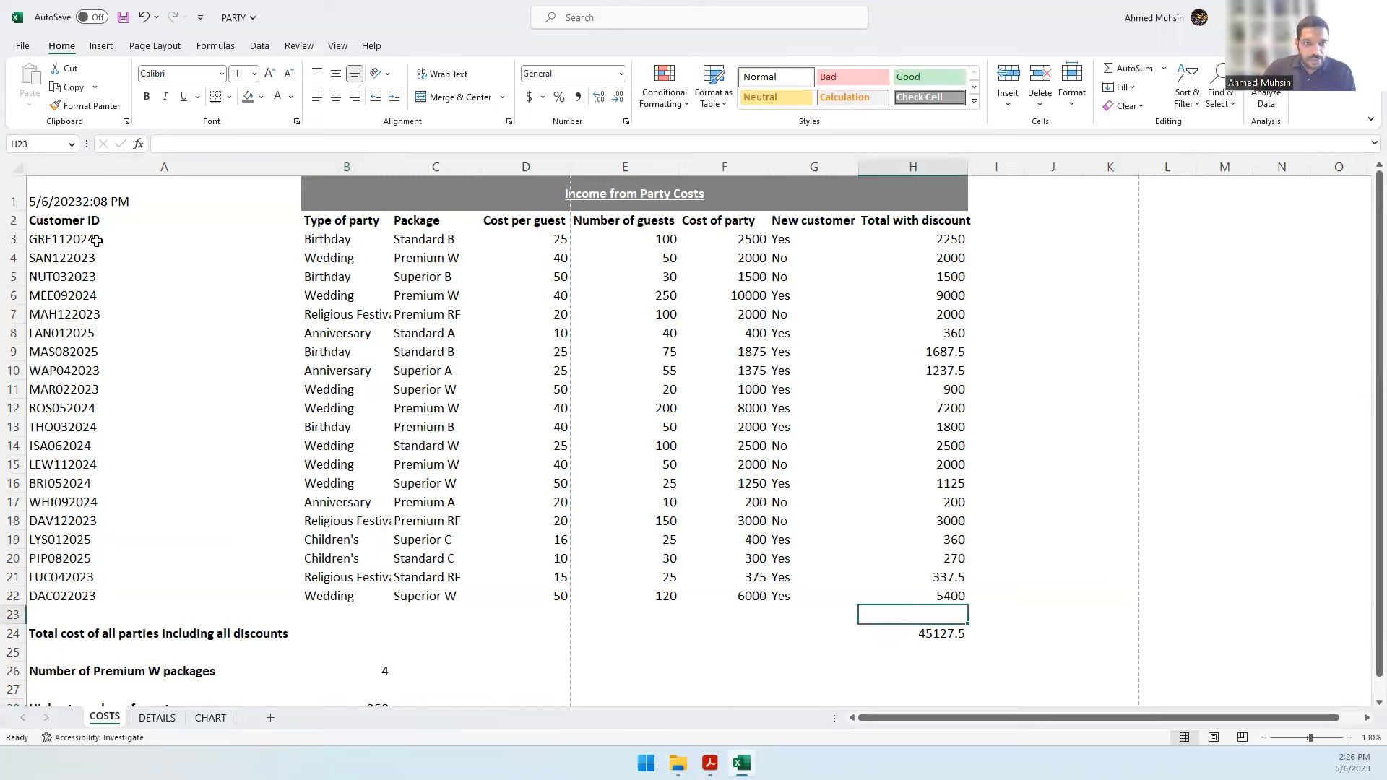
drag(91, 226, 975, 614)
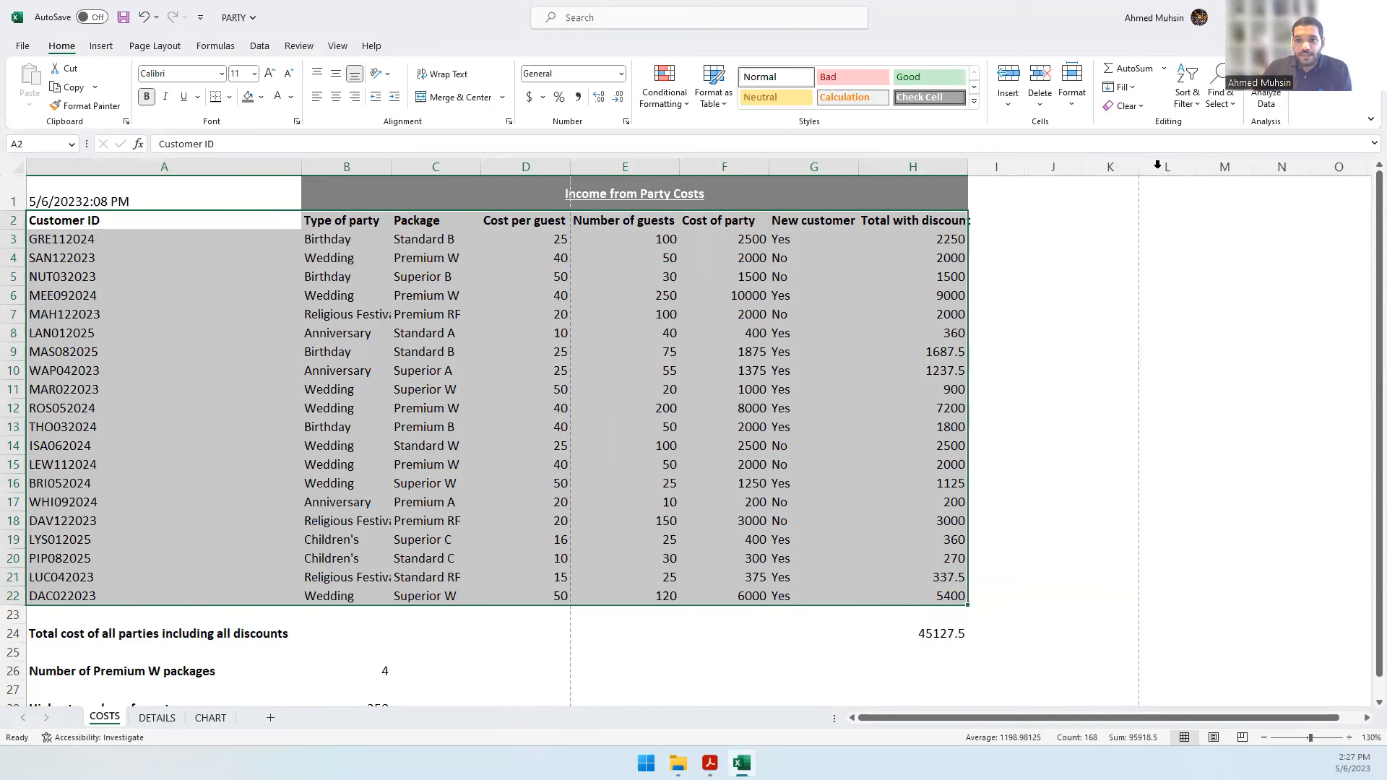
click(1185, 115)
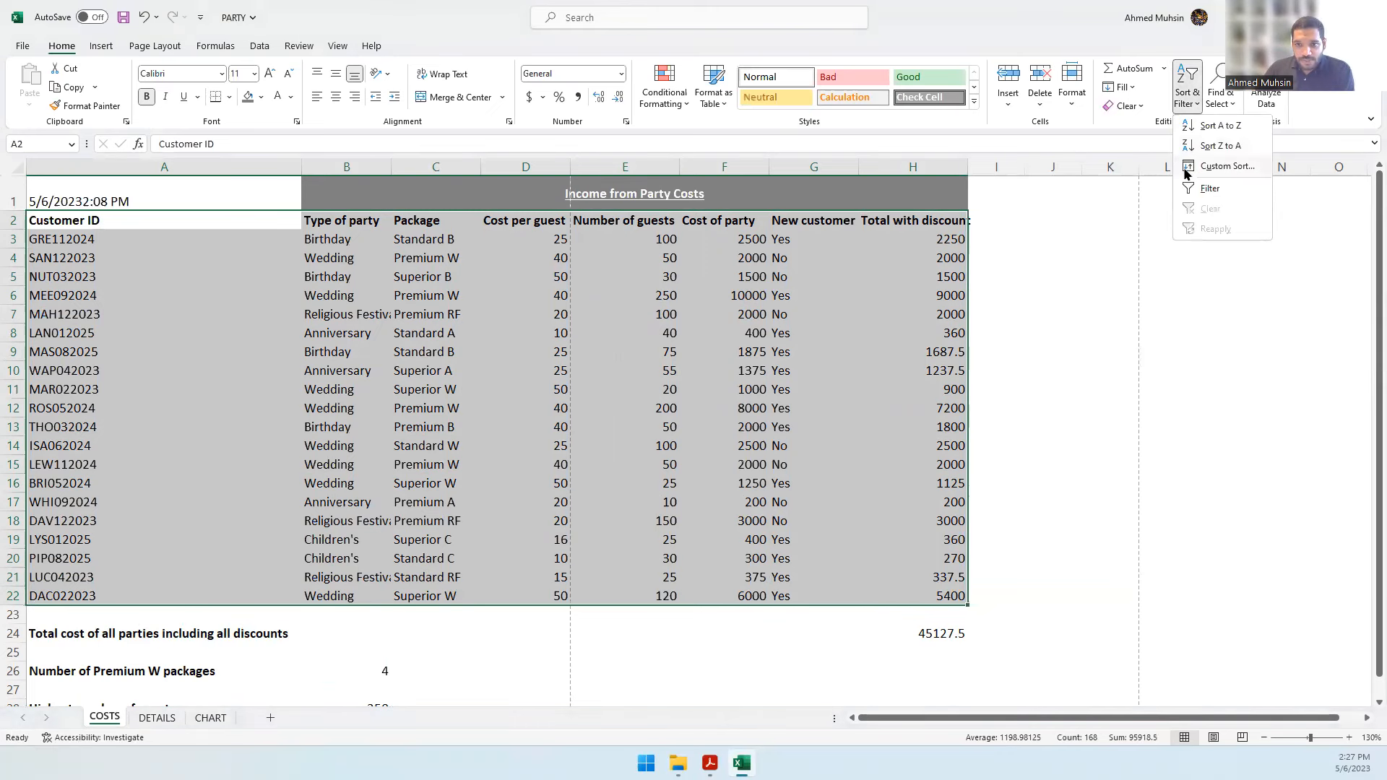
click(1184, 171)
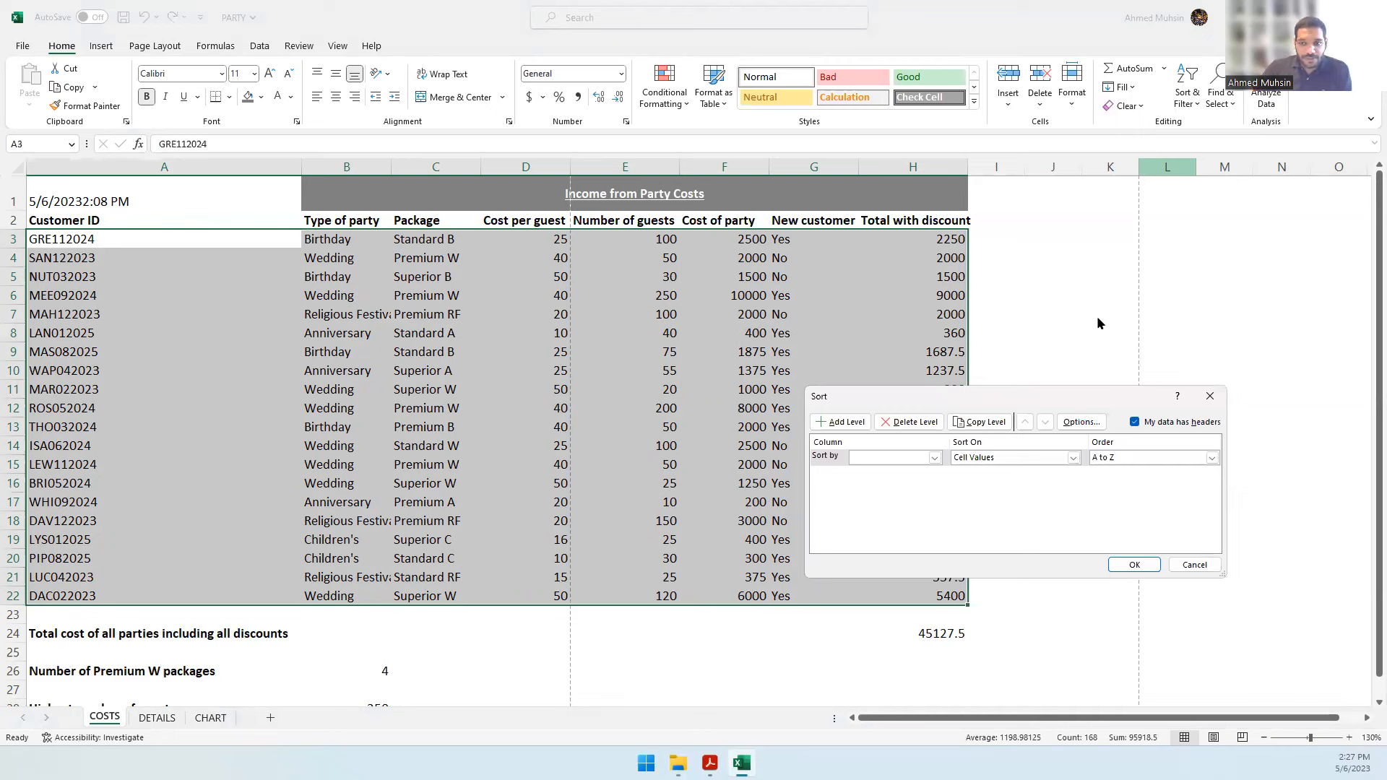
click(1210, 398)
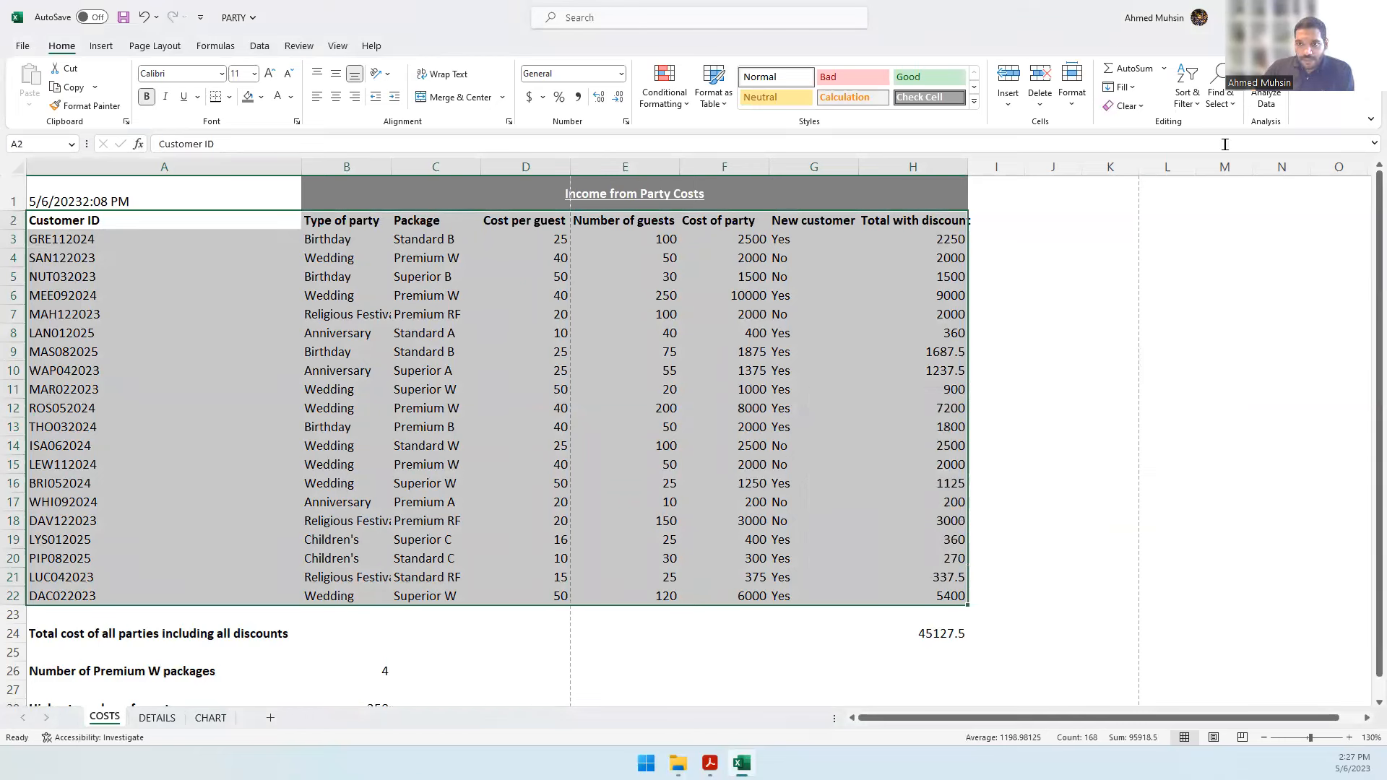
click(1187, 98)
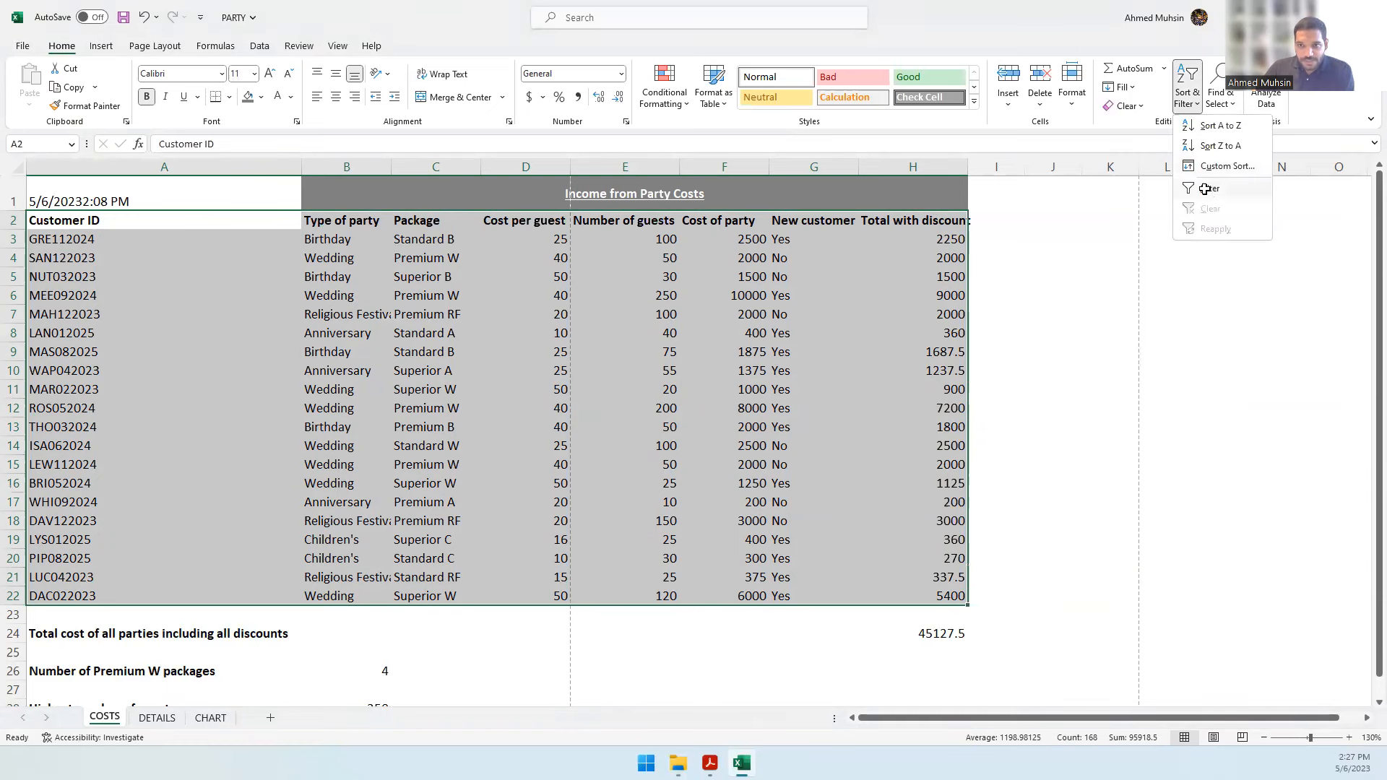
click(1205, 189)
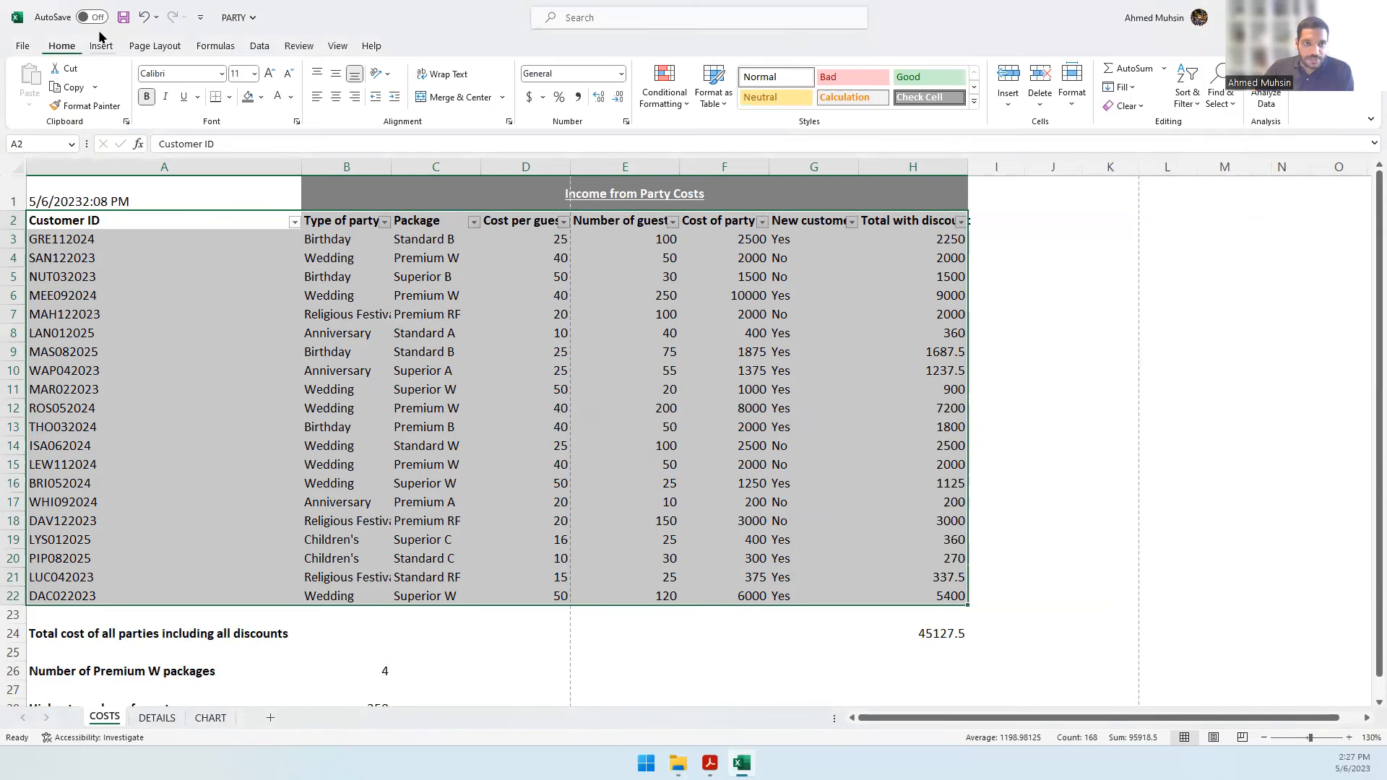
click(144, 17)
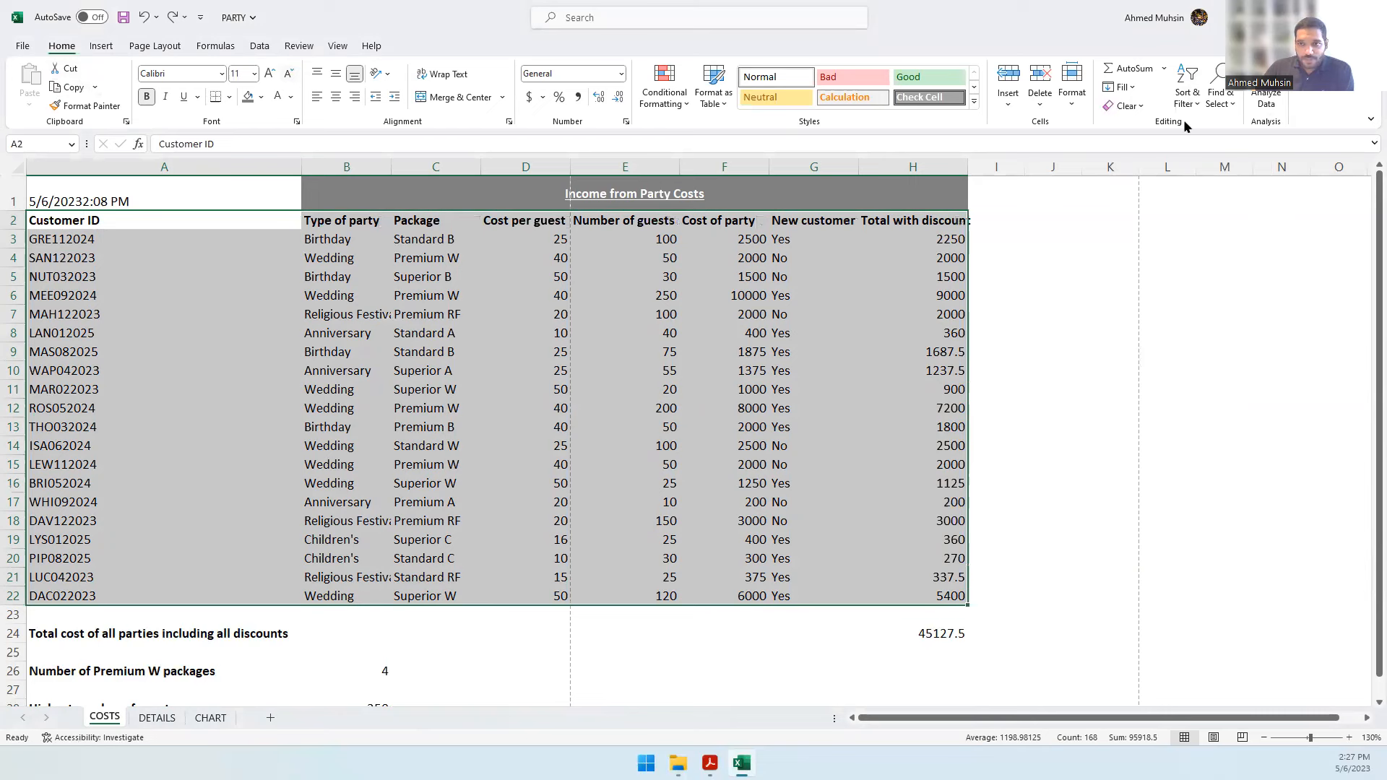
- Custom sort the selected party data by Total with discount from Largest to Smallest, rechecking the required order in the question paper
click(1186, 100)
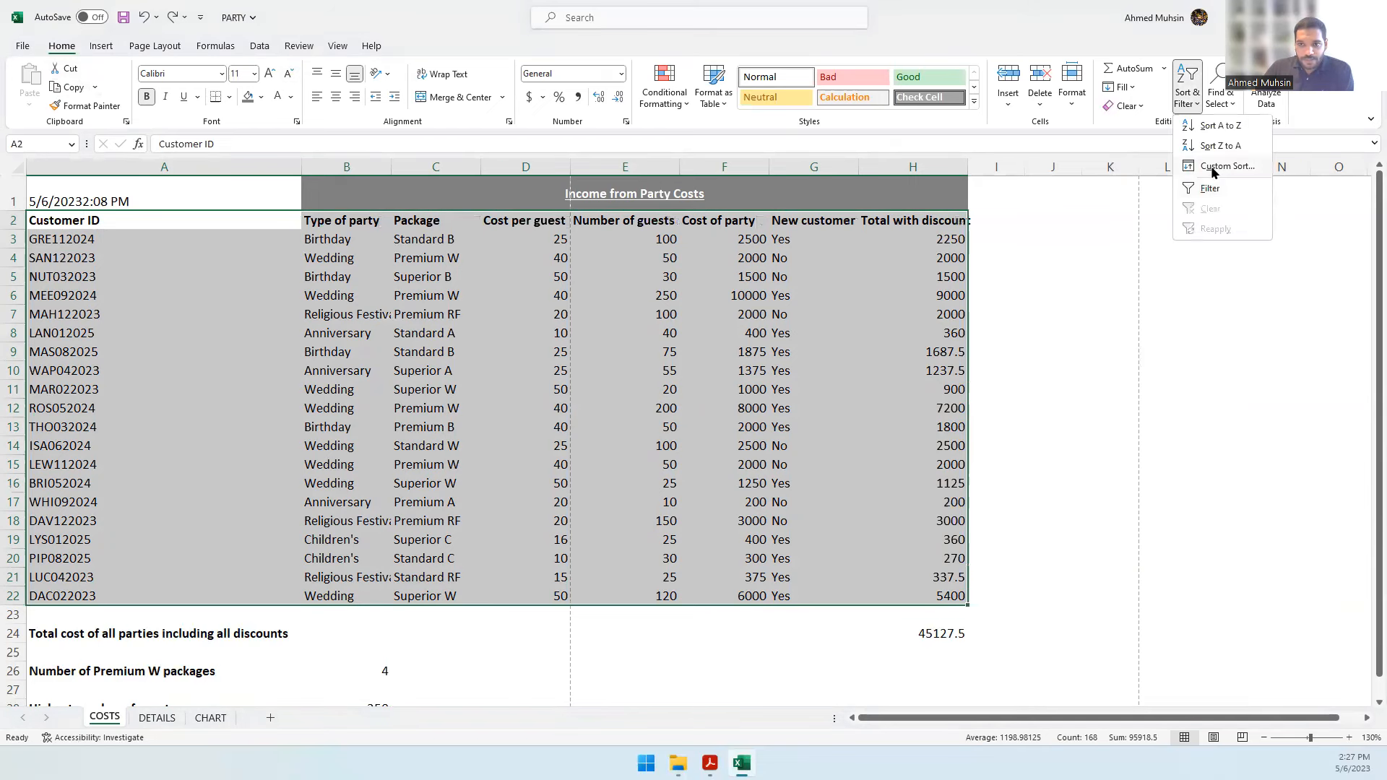
click(1213, 170)
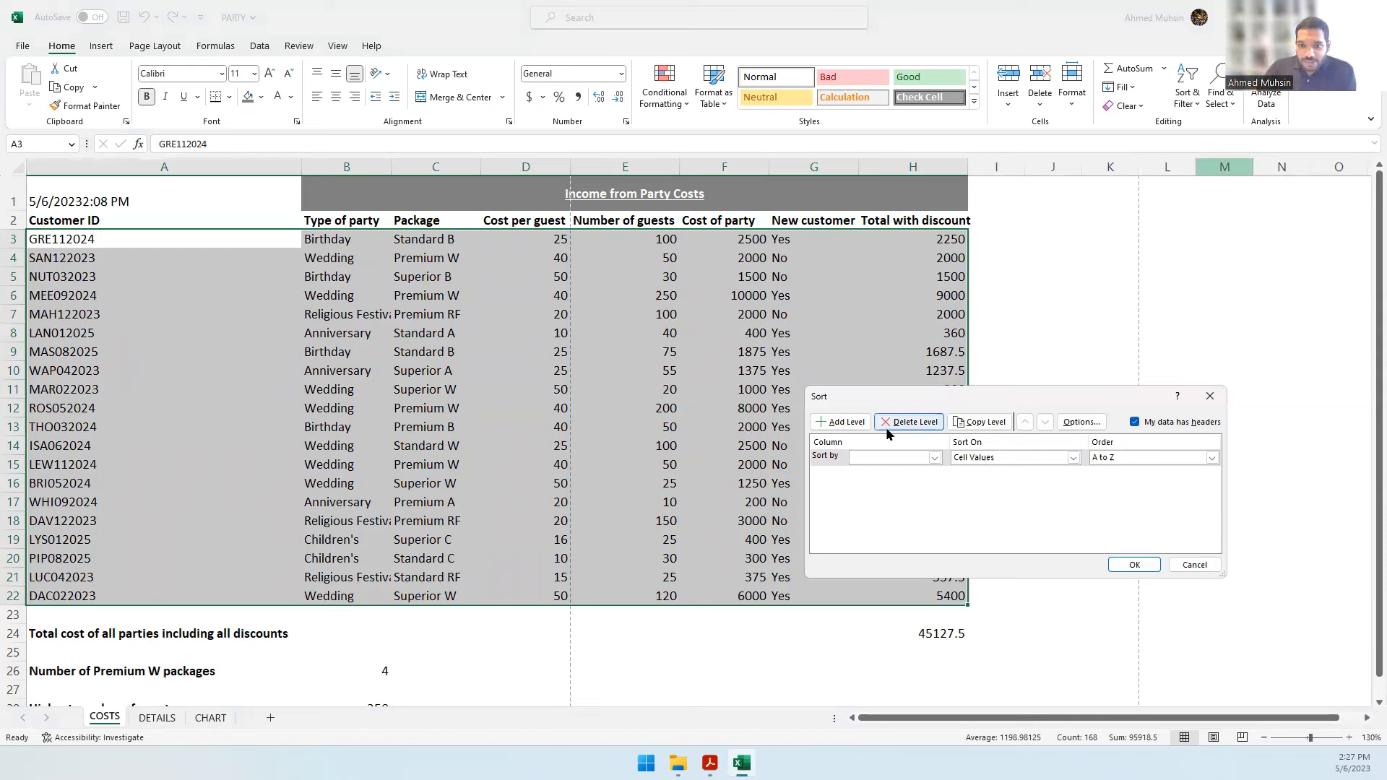
click(868, 458)
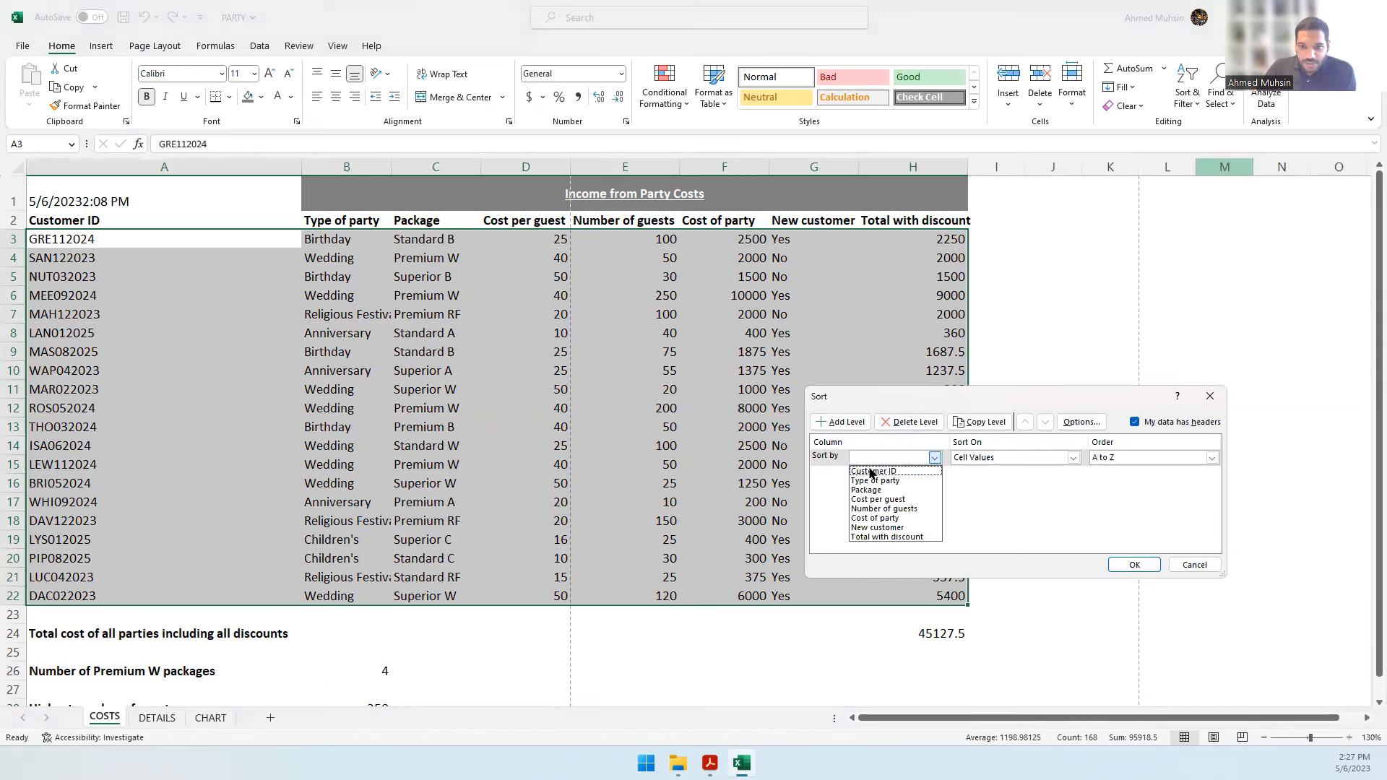
click(881, 537)
click(711, 762)
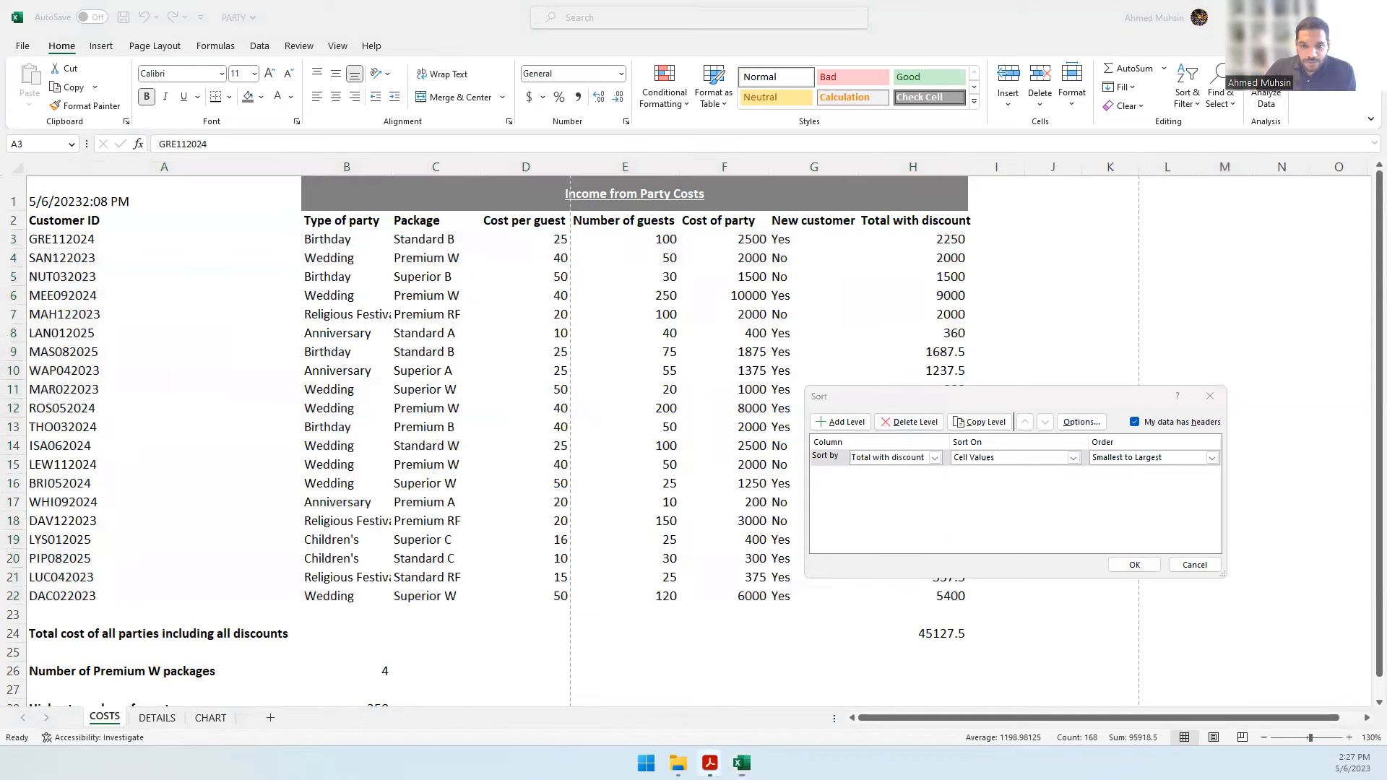
click(968, 217)
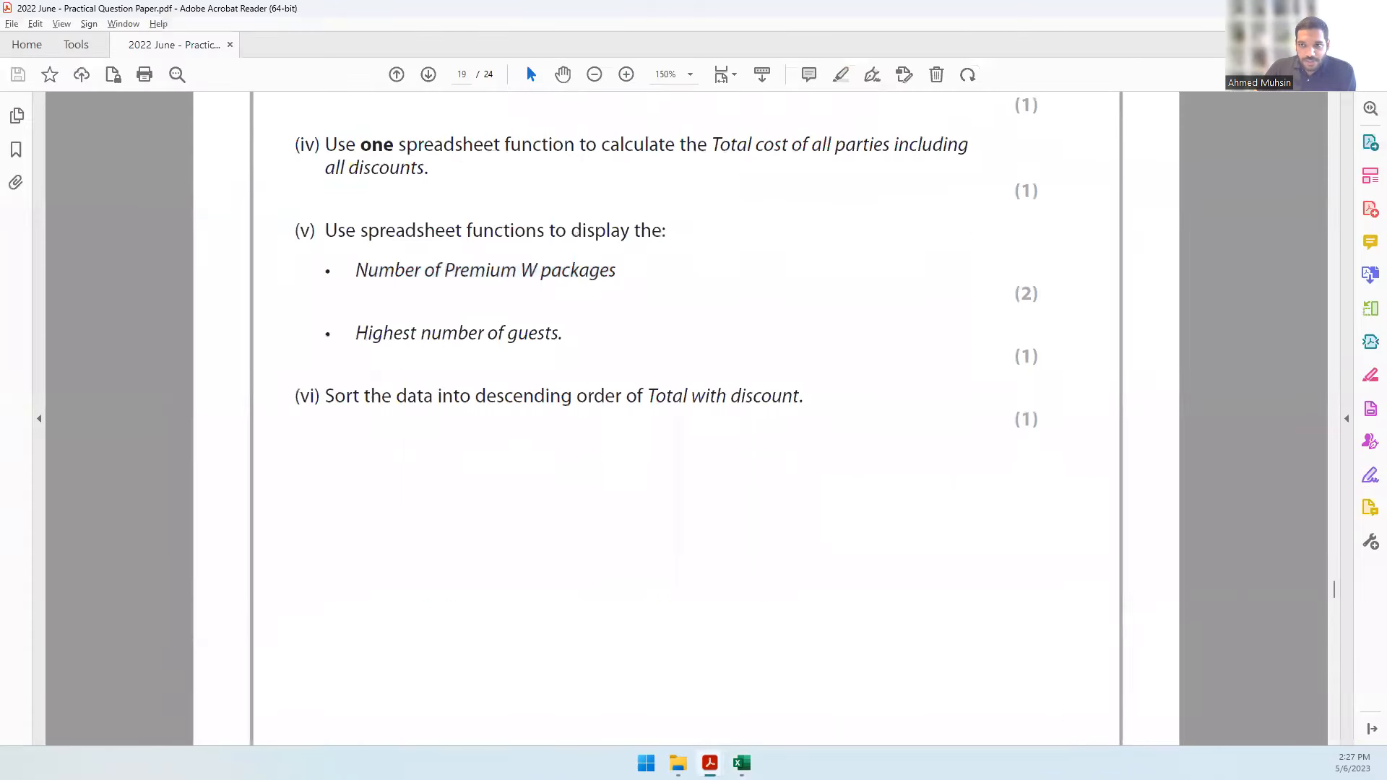
key(alt+Tab)
click(1135, 463)
click(1136, 478)
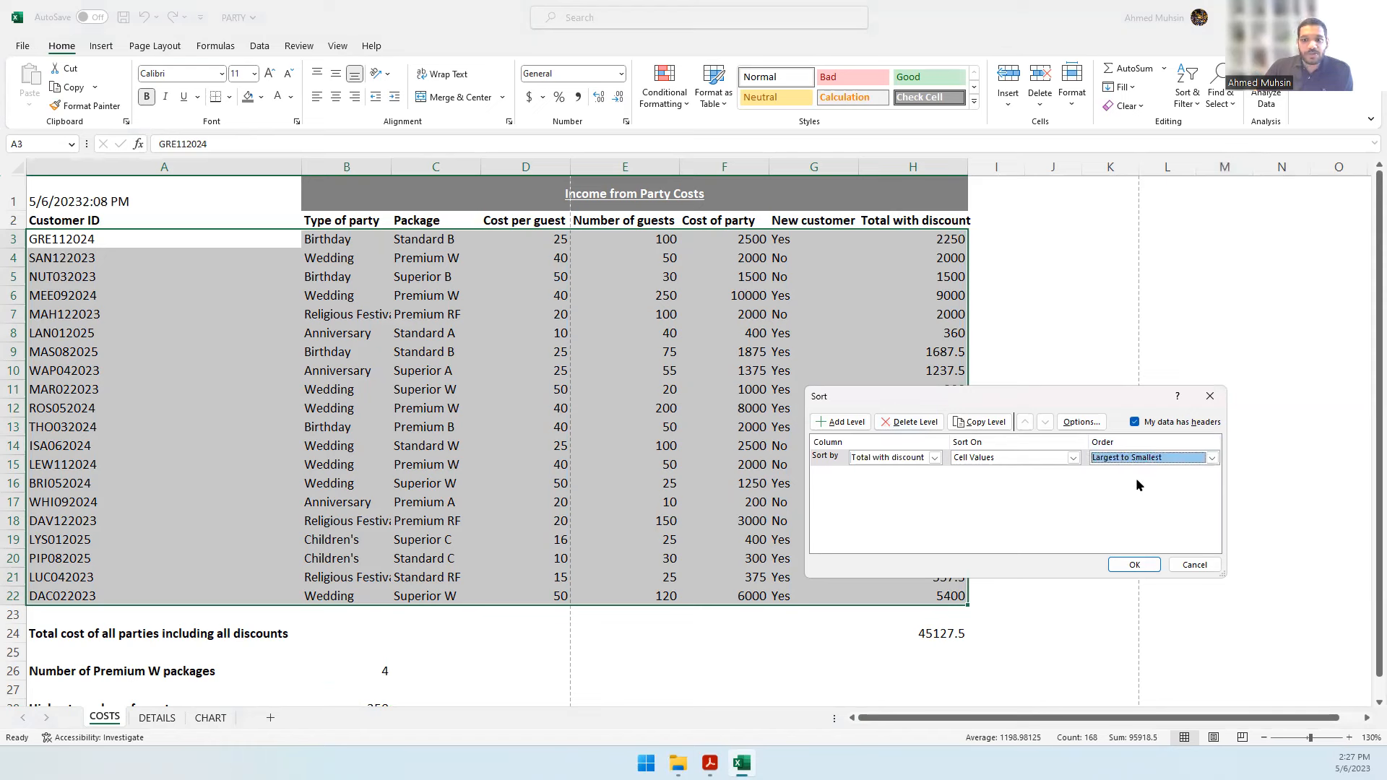
click(1134, 564)
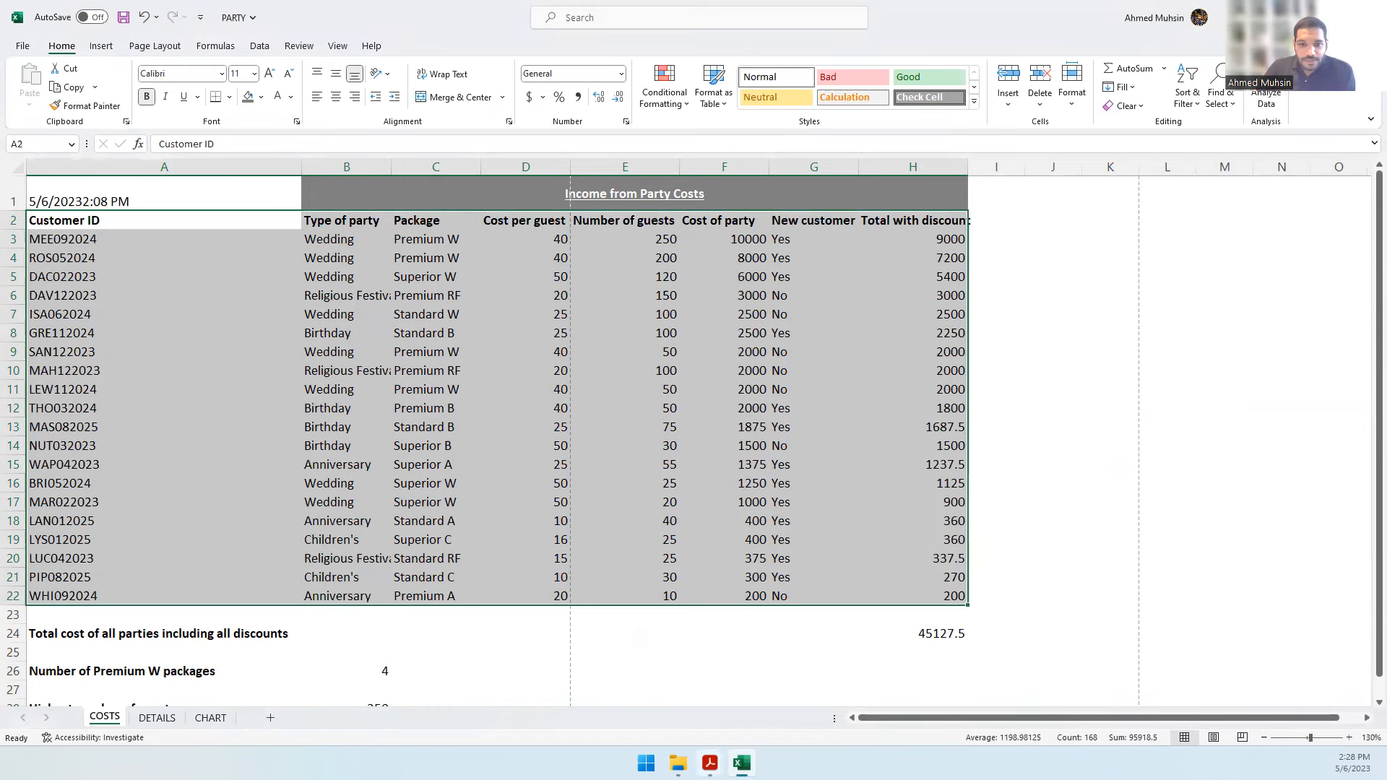
- Switch to the question paper in Acrobat Reader and read the Task B1c formatting requirements for the COSTS worksheet
mouse_move(709, 763)
click(700, 683)
scroll(616, 441, down, 6)
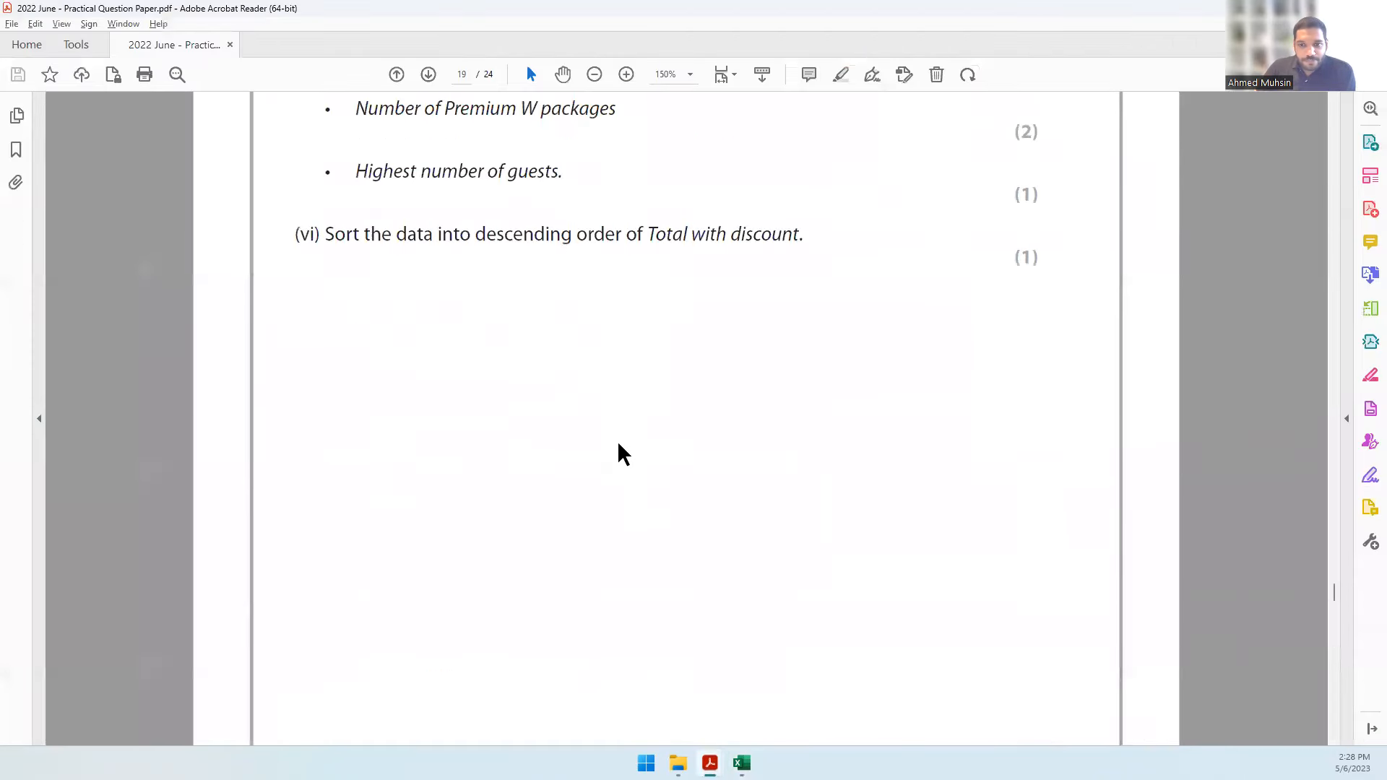
scroll(617, 442, up, 3)
scroll(618, 445, up, 10)
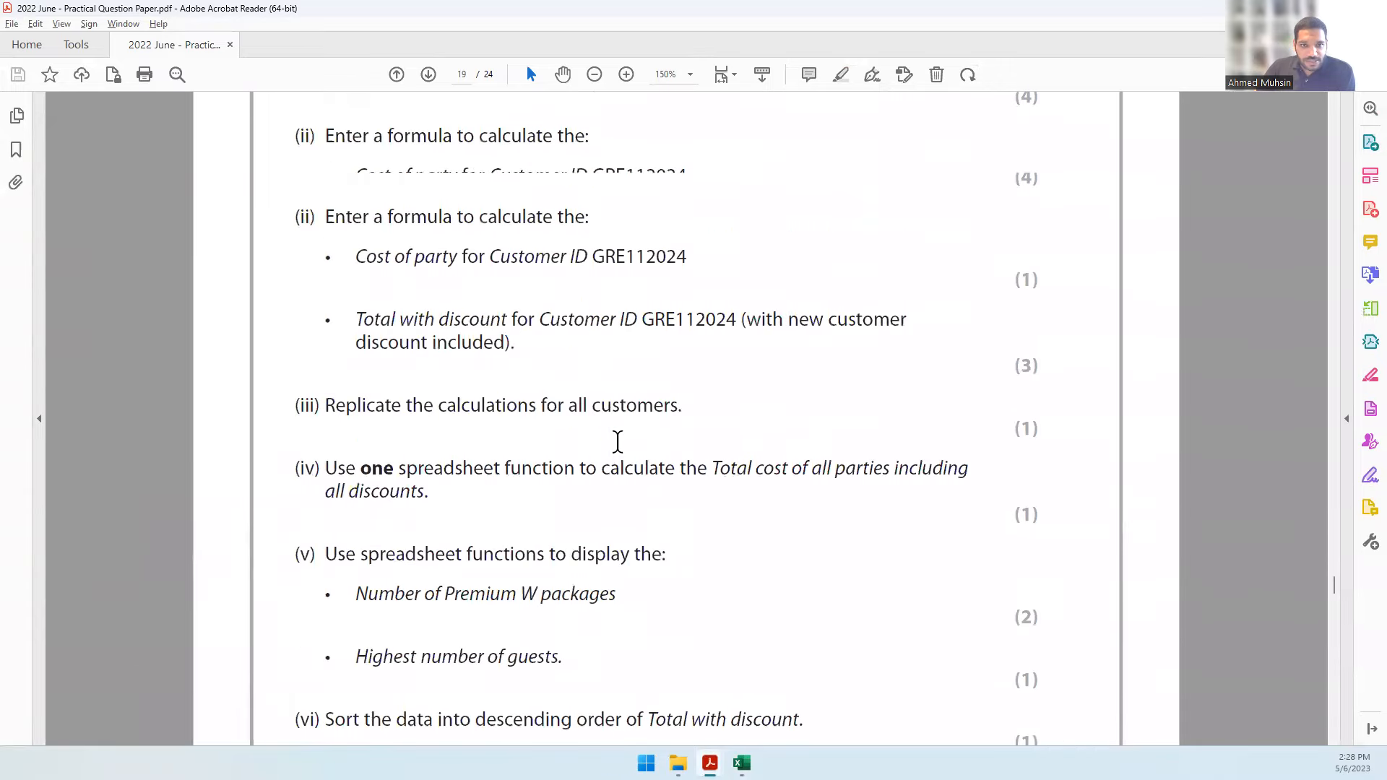
scroll(480, 361, down, 10)
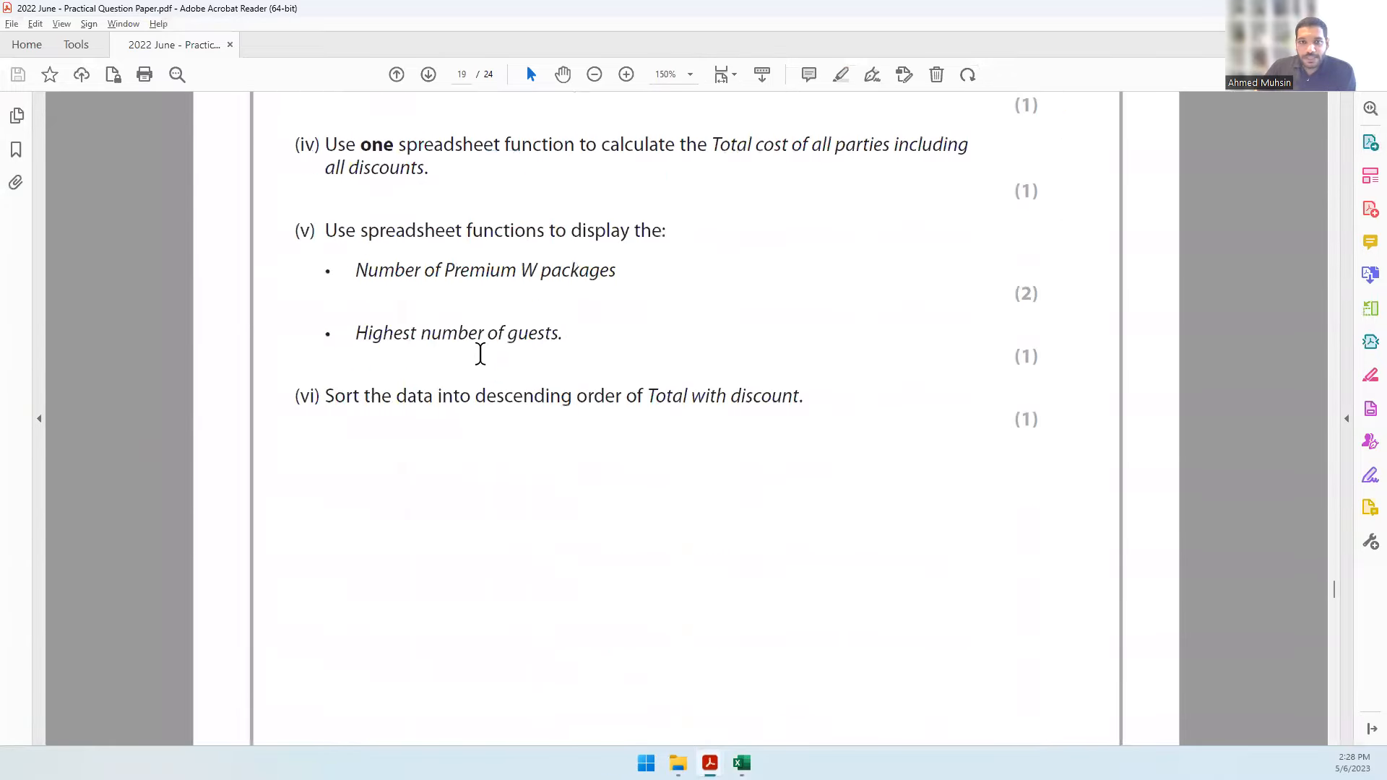
scroll(487, 365, down, 2)
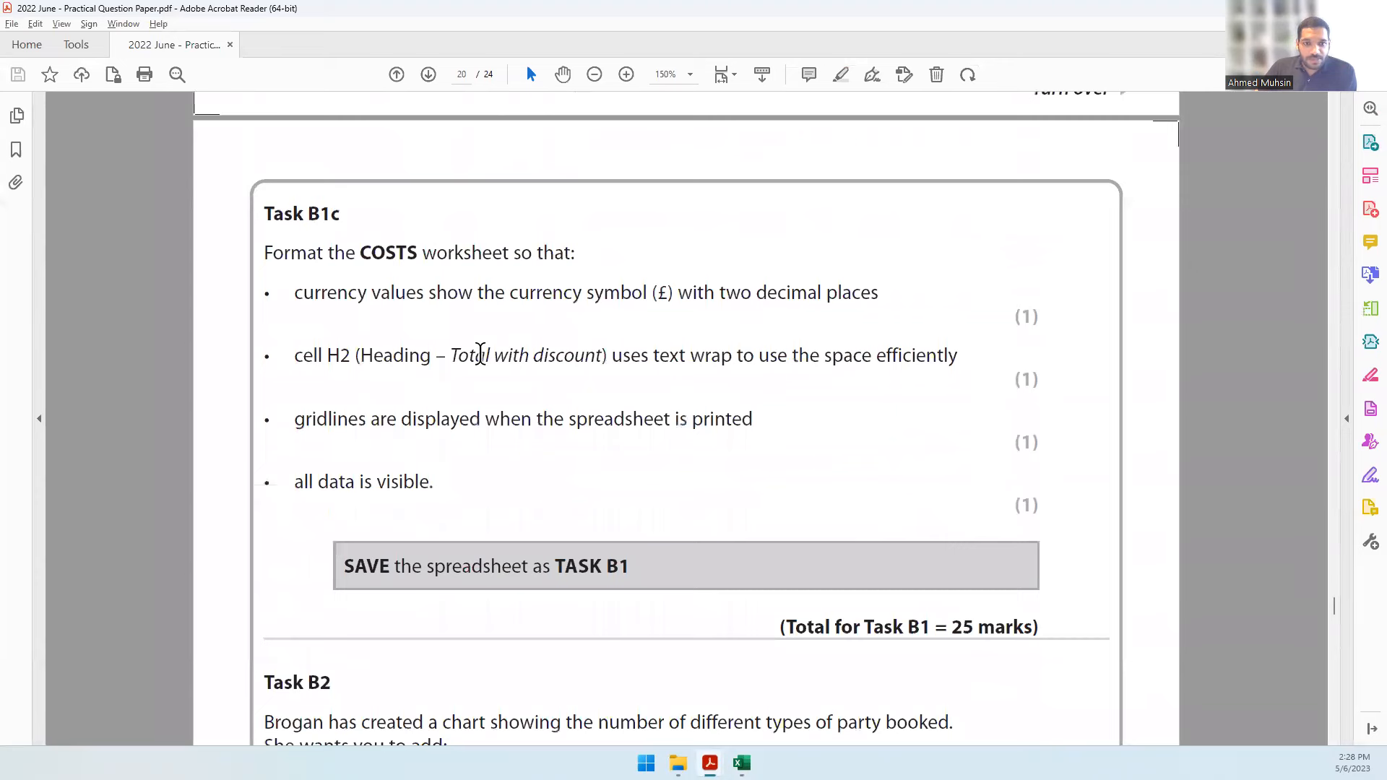
scroll(486, 365, down, 3)
scroll(486, 364, up, 3)
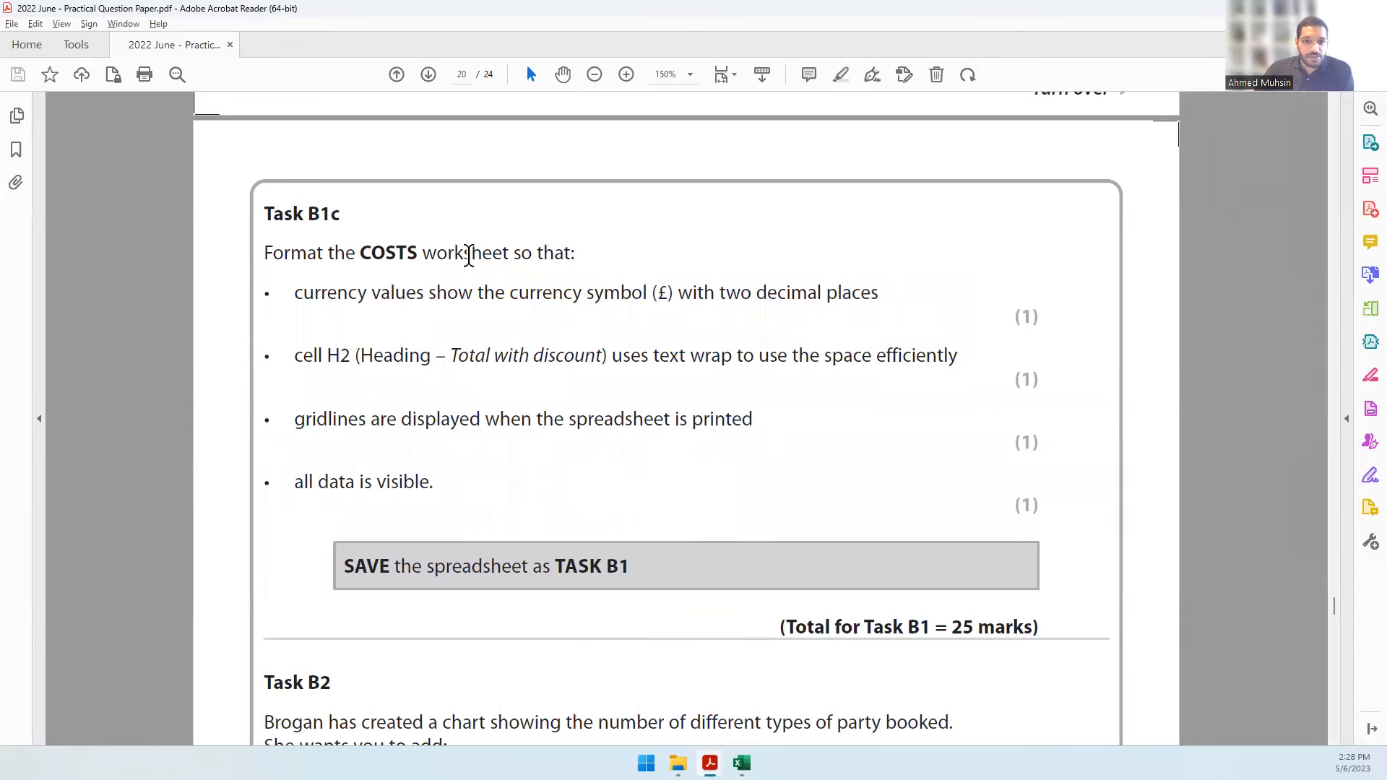
drag(394, 293, 861, 307)
click(1302, 8)
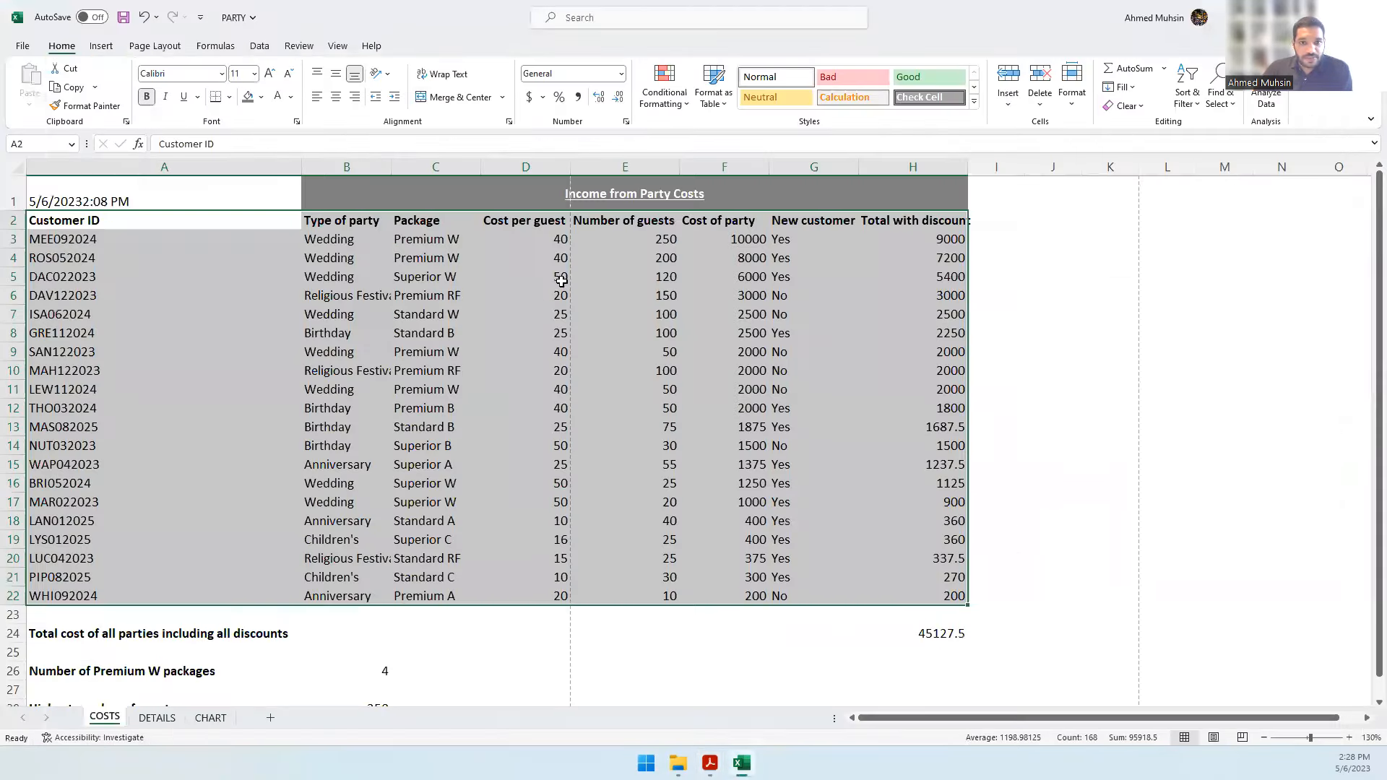
- In Excel, format the Cost per guest values D3:D22 as £ English (United Kingdom), rechecking the decimal places required in the question paper
click(556, 245)
drag(556, 262, 518, 595)
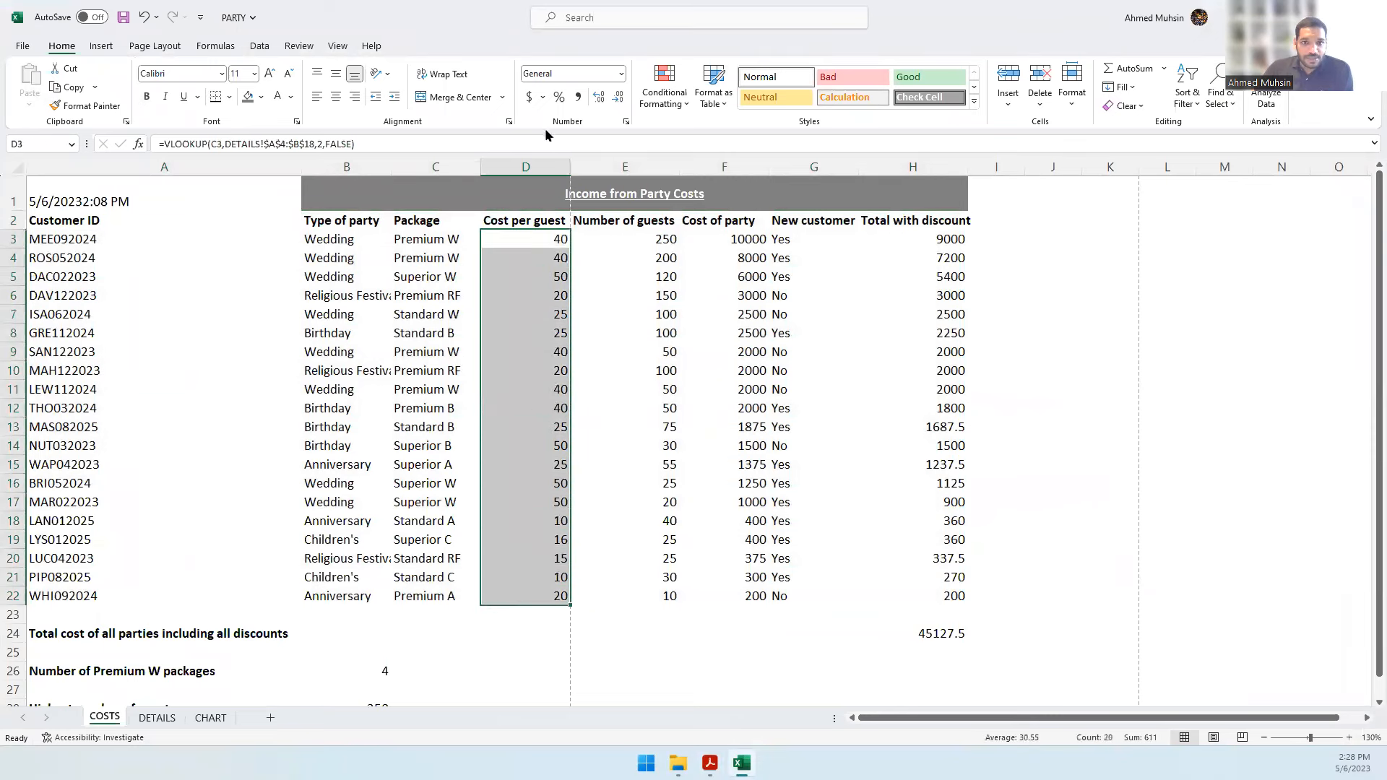
click(542, 98)
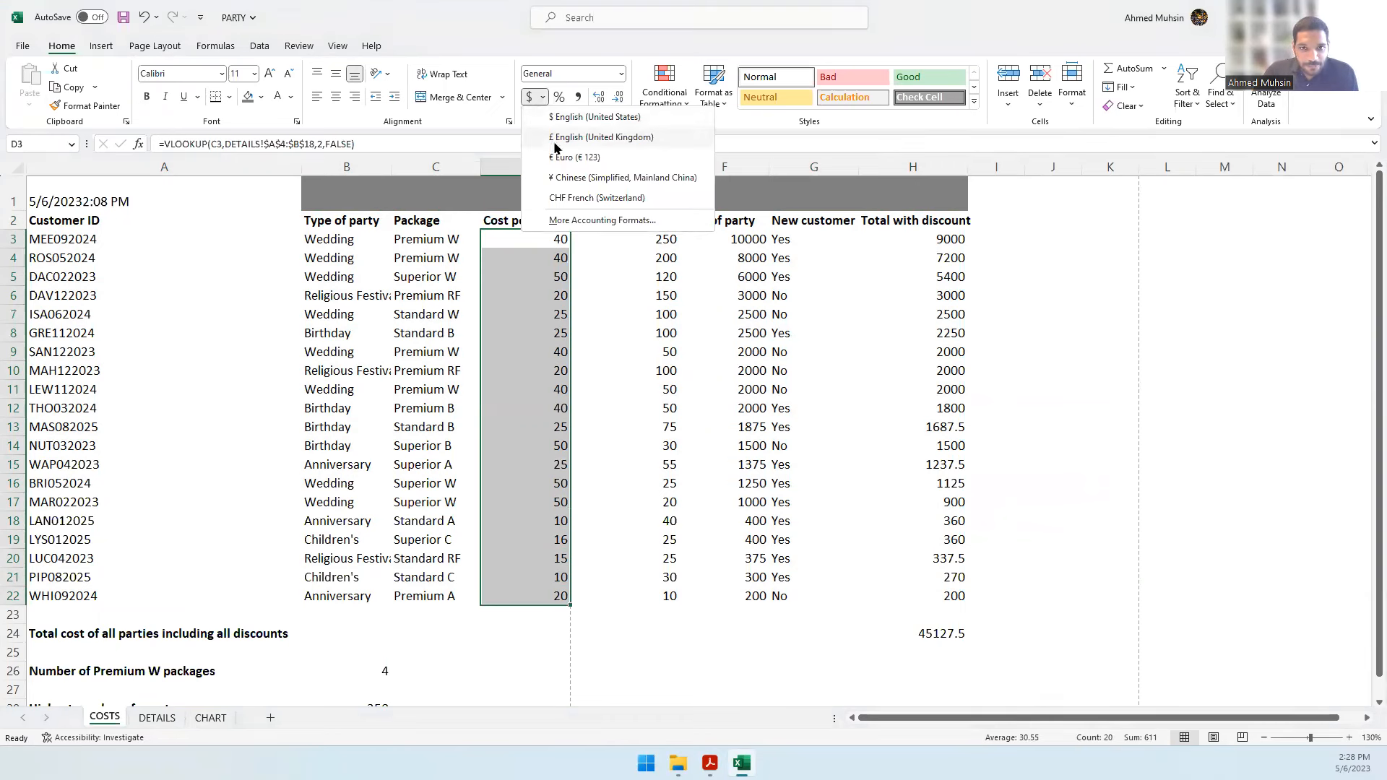
click(555, 138)
click(710, 764)
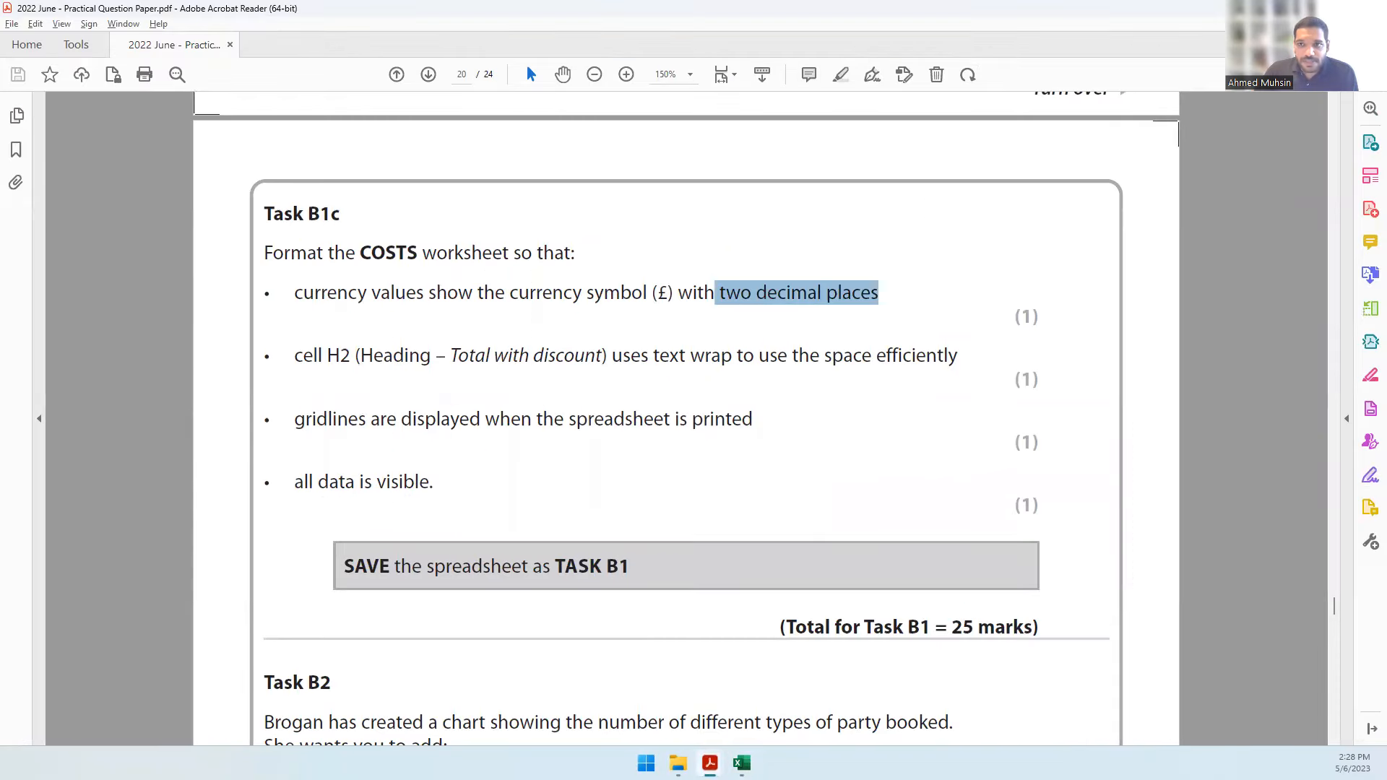
key(alt+Tab)
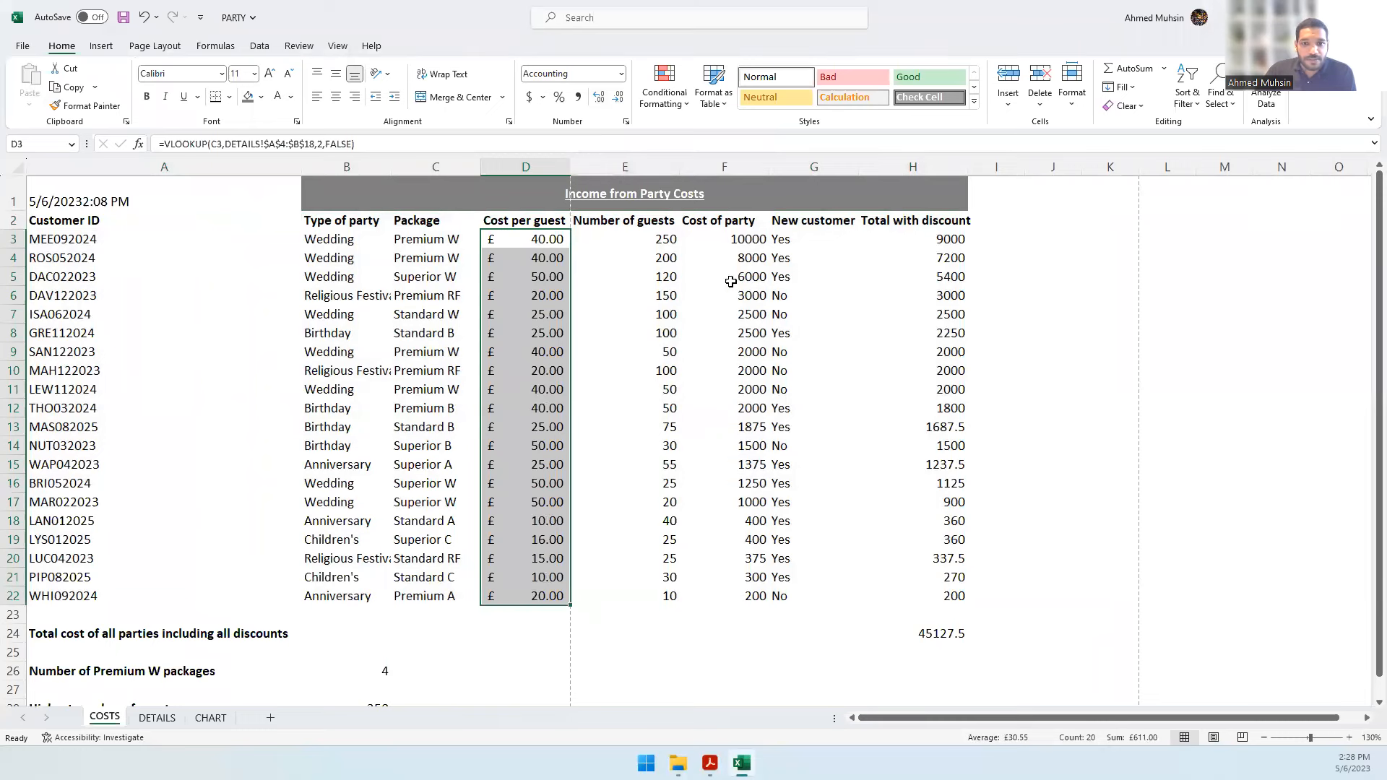
- Apply the £ English (United Kingdom) format to the Cost of party values F3:F22 and the Total with discount values H3:H22
drag(745, 243, 747, 598)
click(544, 97)
click(578, 132)
drag(905, 242, 892, 599)
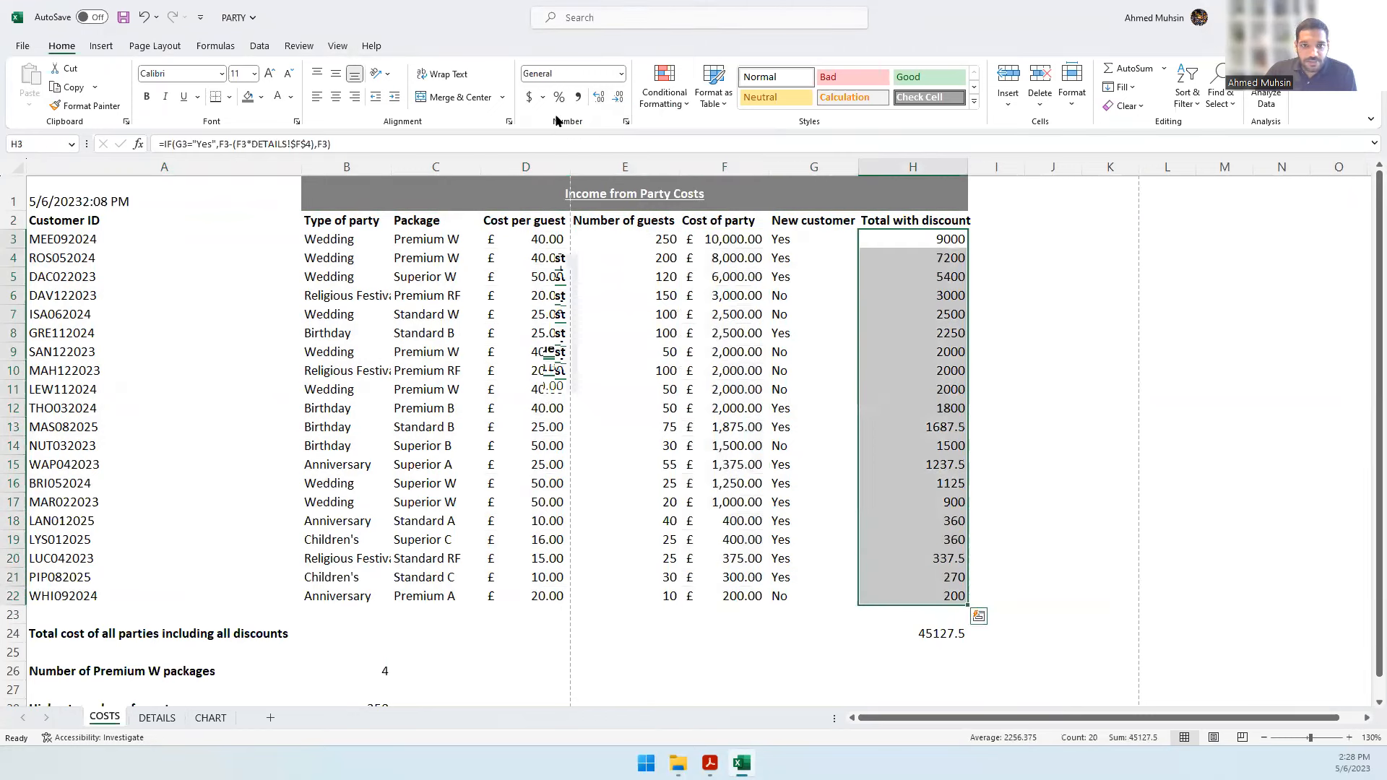
click(543, 97)
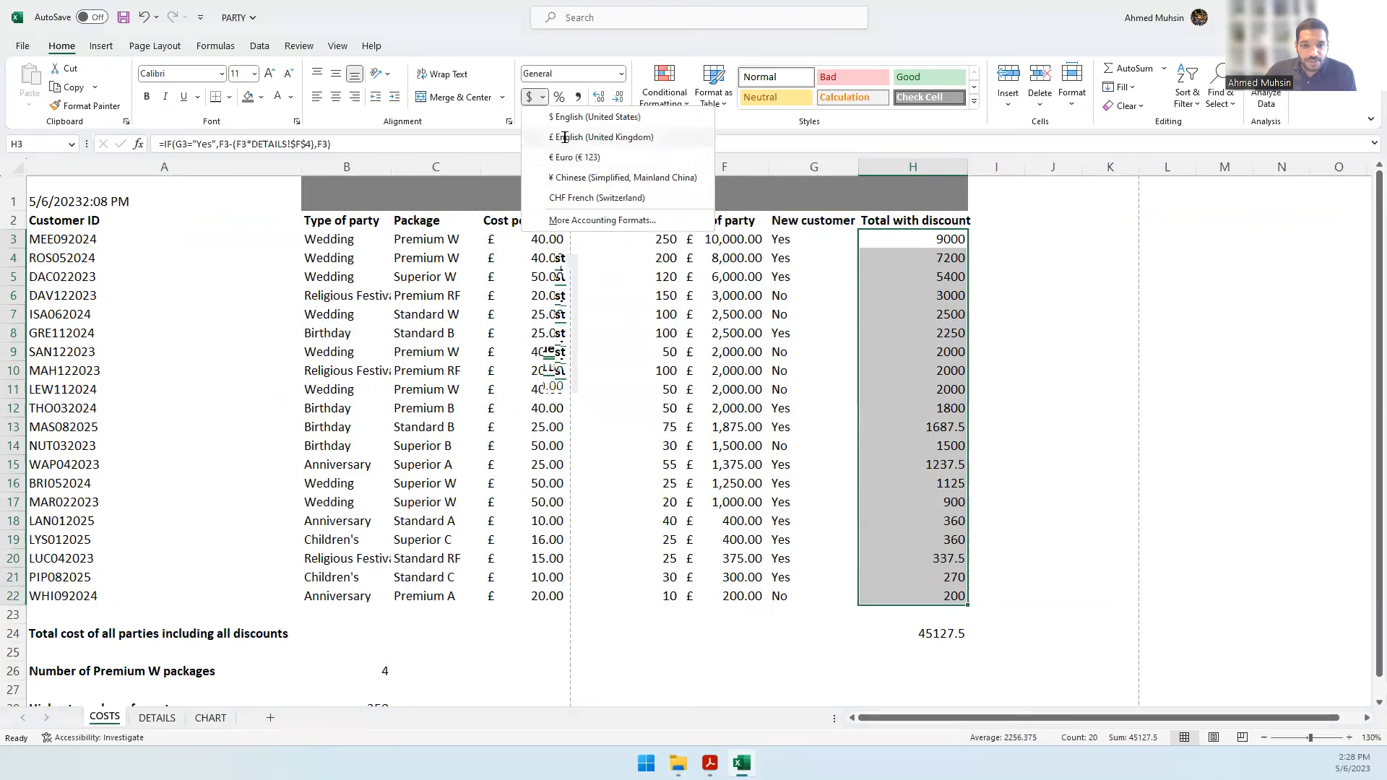
click(565, 137)
- Format the total cost of all parties in H24 as £ English (United Kingdom) and check the rows below for other currency values
click(938, 636)
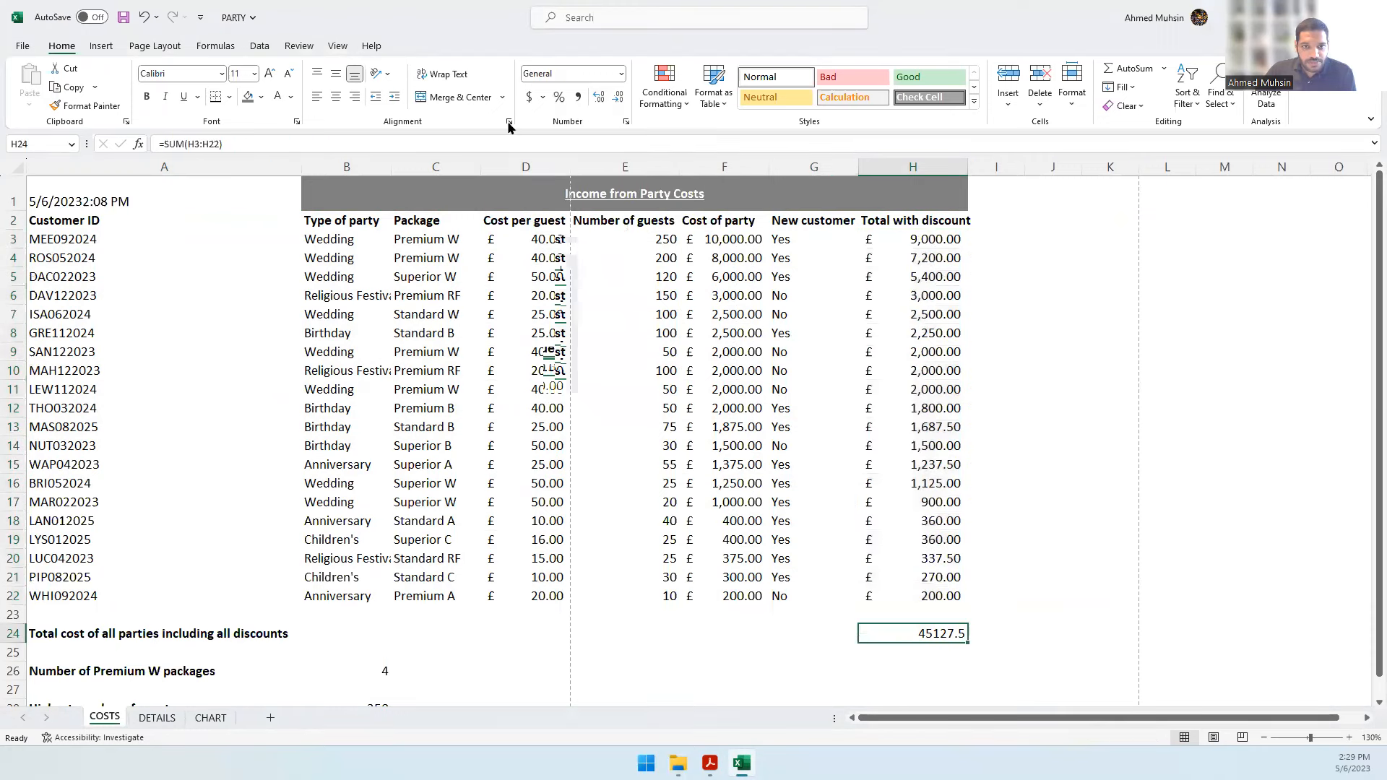
click(543, 96)
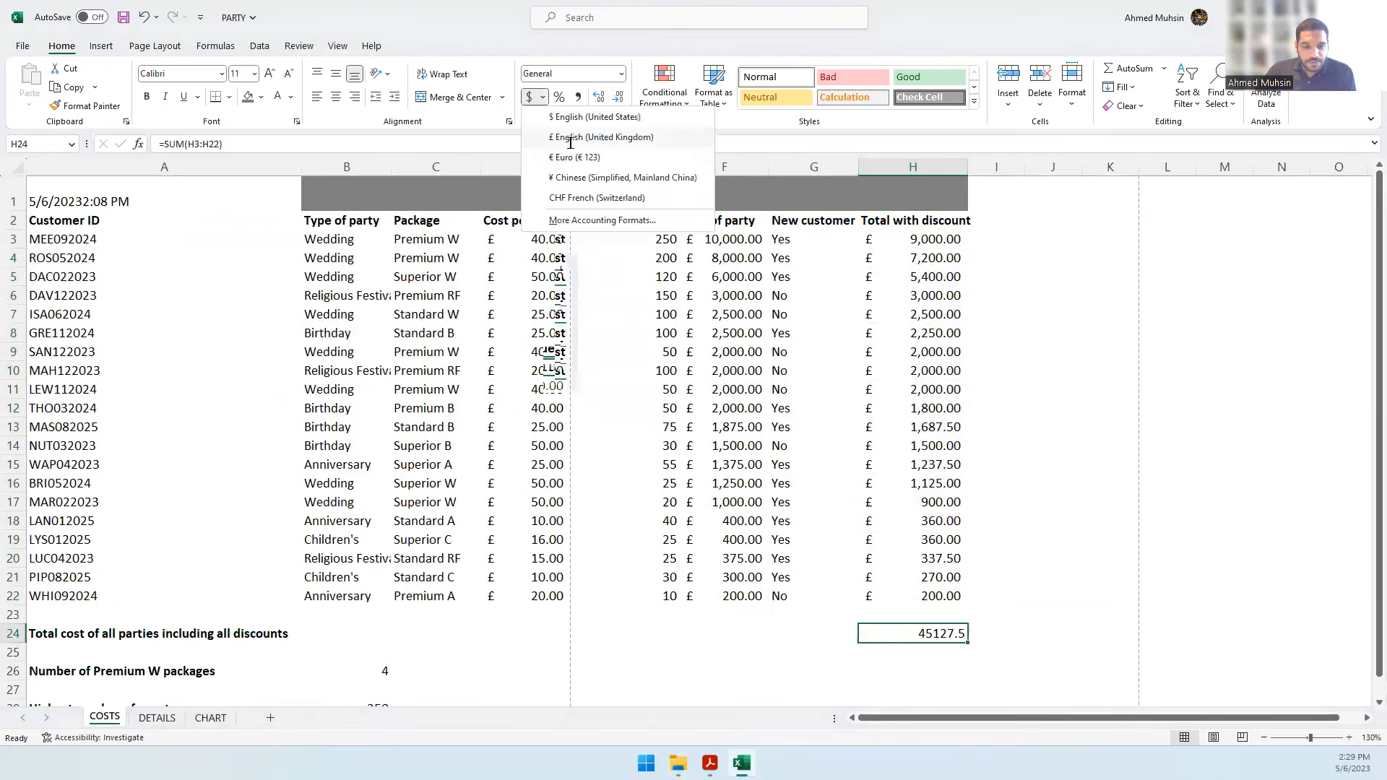
click(565, 137)
click(573, 635)
scroll(542, 573, down, 2)
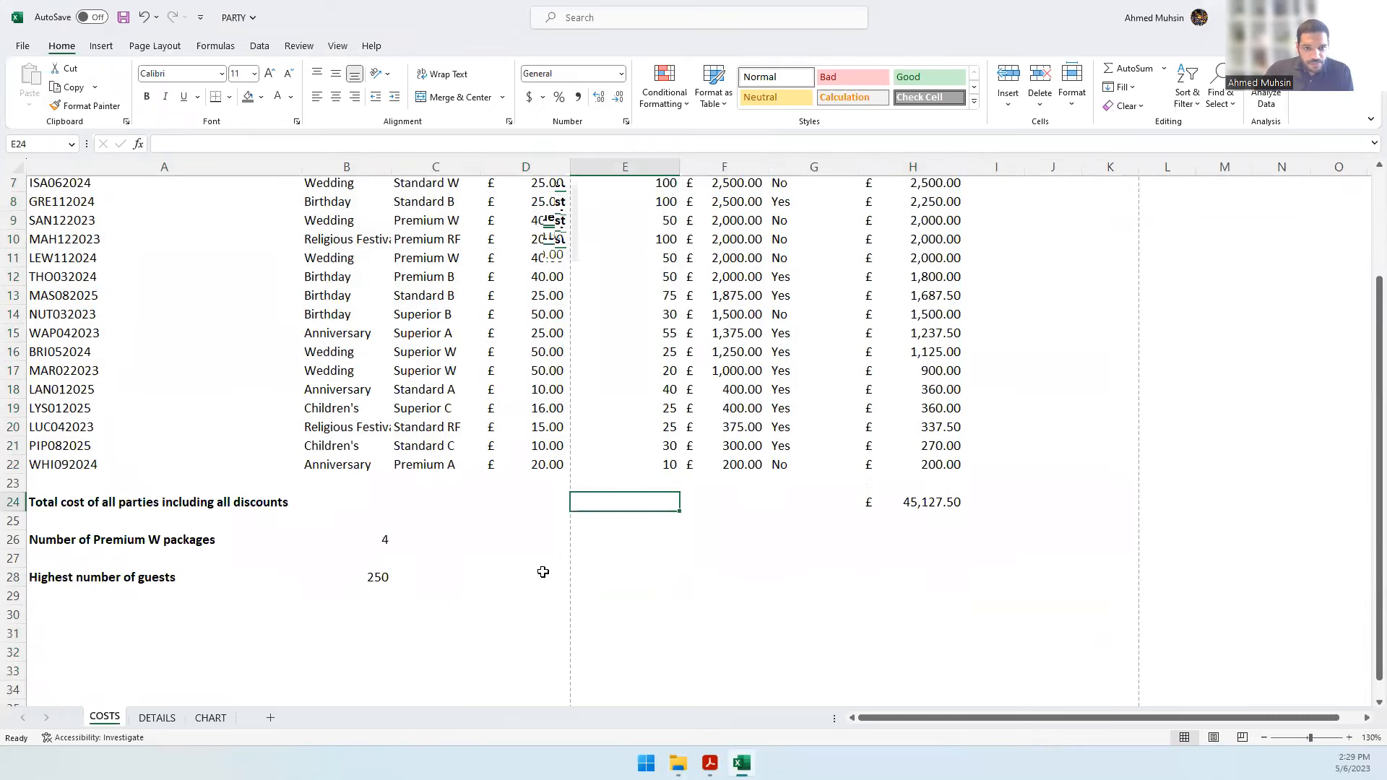
scroll(544, 573, up, 2)
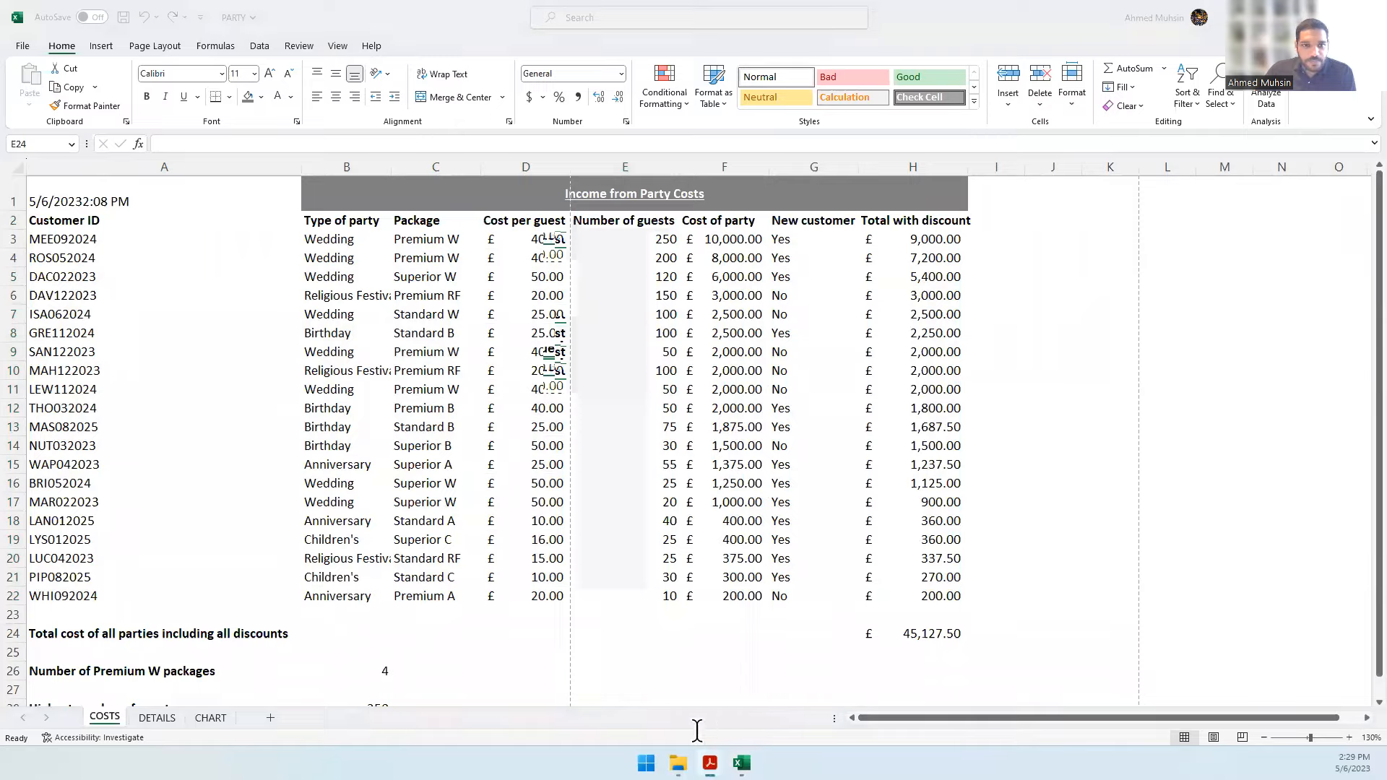
- Check the H2 requirement in the Acrobat Reader question paper, and in Excel wrap the text of the Total with discount heading in H2
click(709, 763)
drag(295, 356, 531, 359)
drag(691, 356, 922, 364)
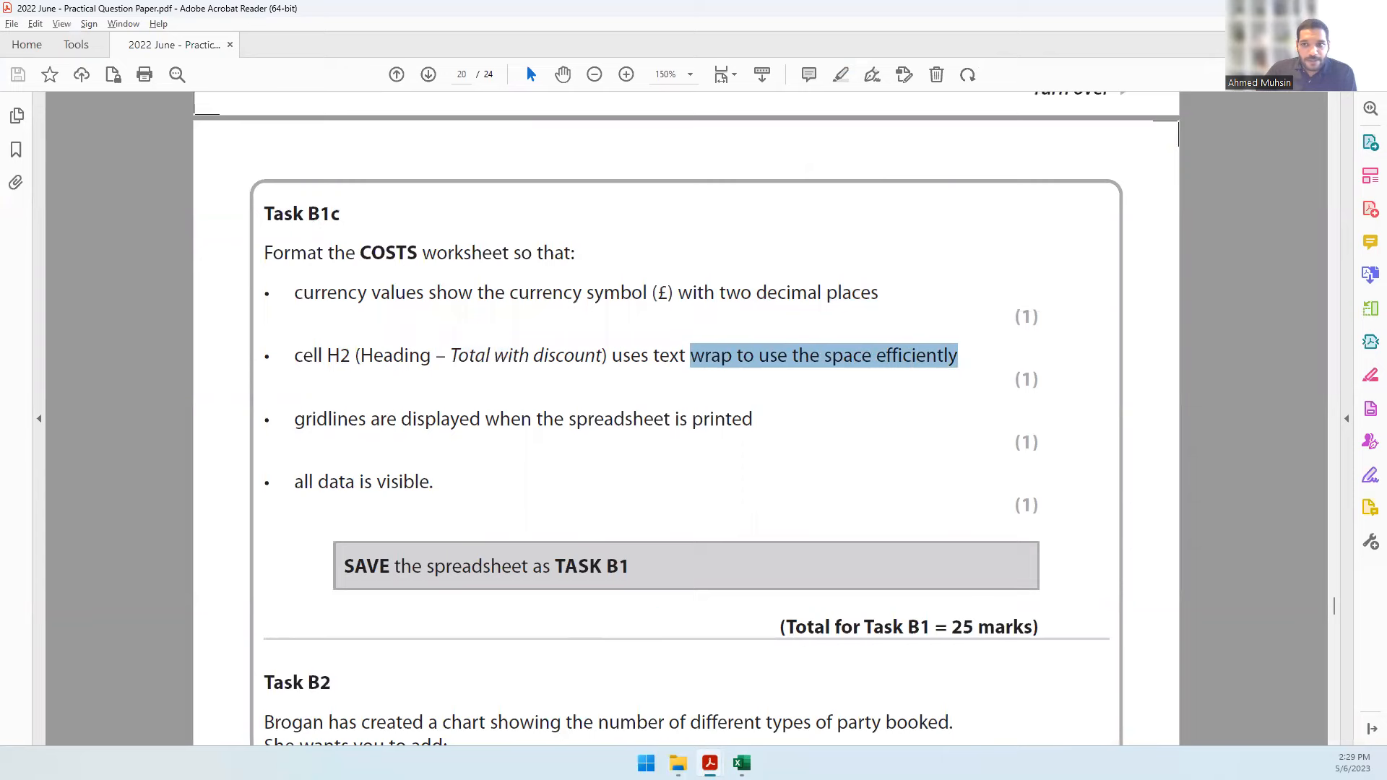
key(alt+Tab)
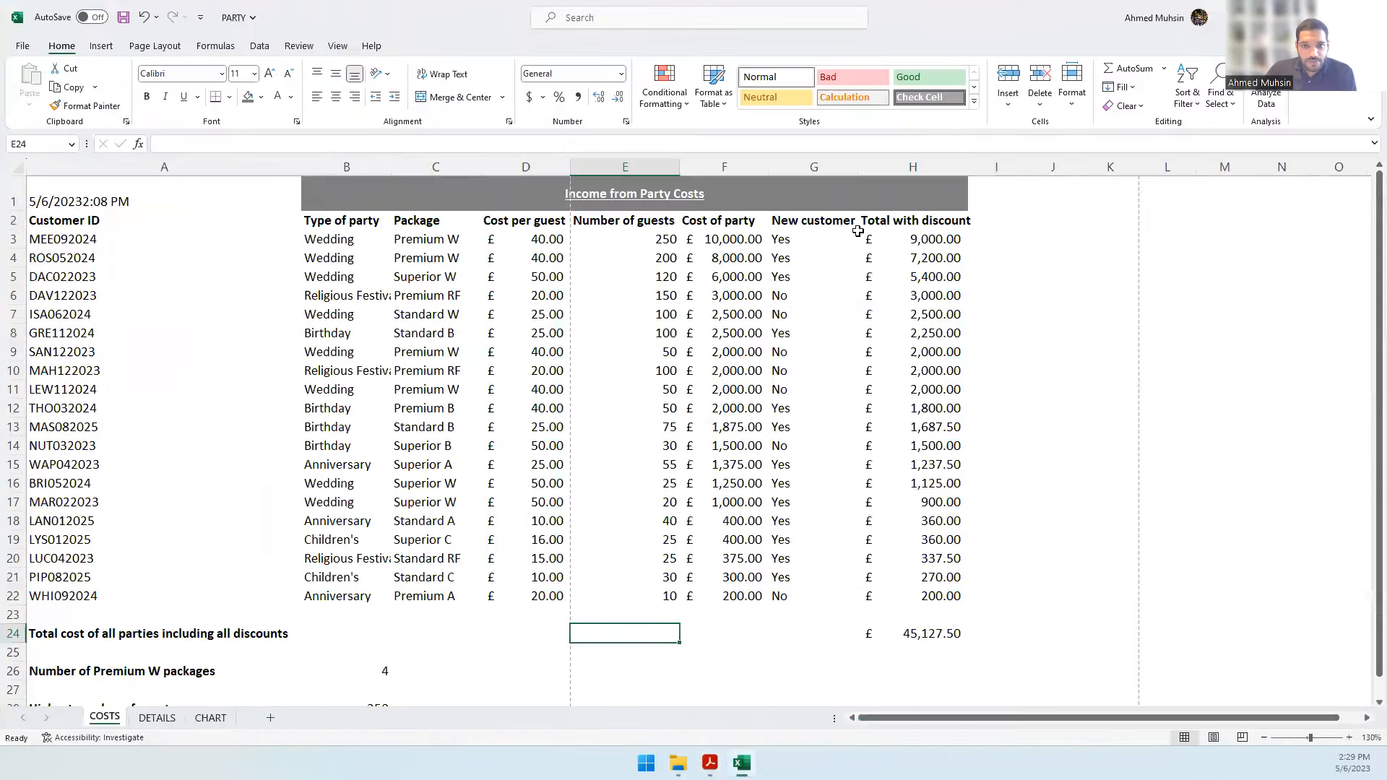
click(915, 216)
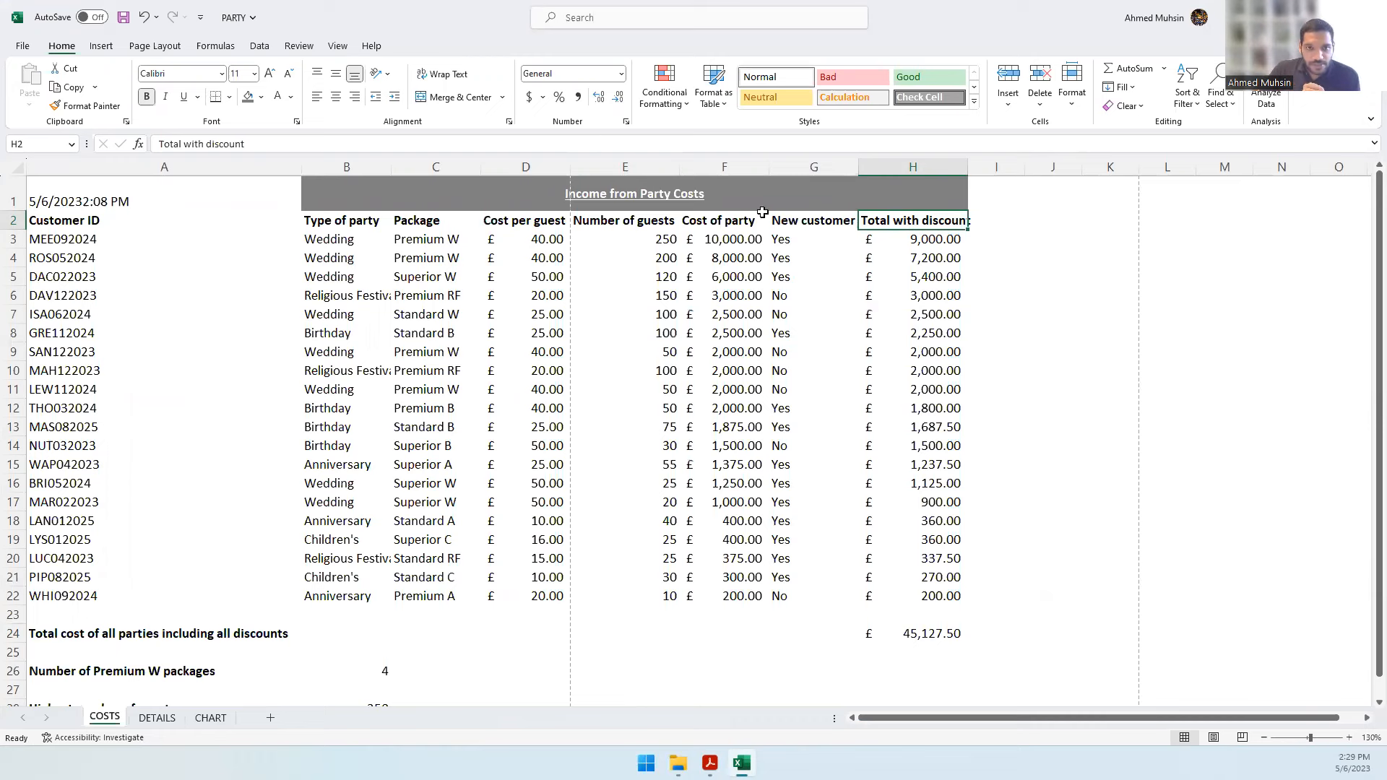
click(431, 77)
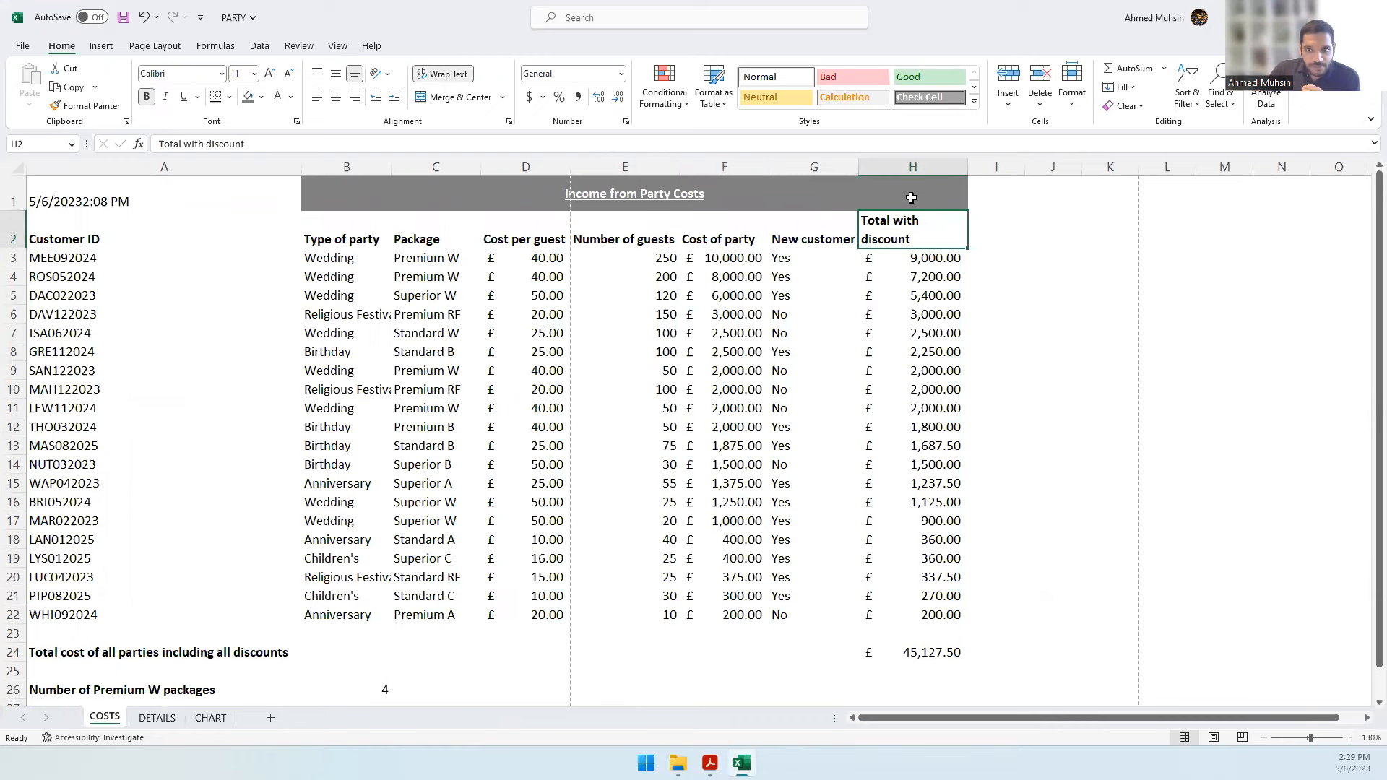
- Narrow column H to fit the wrapped heading while keeping the total in H24 readable, and slightly reduce the height of row 2
drag(967, 165, 934, 165)
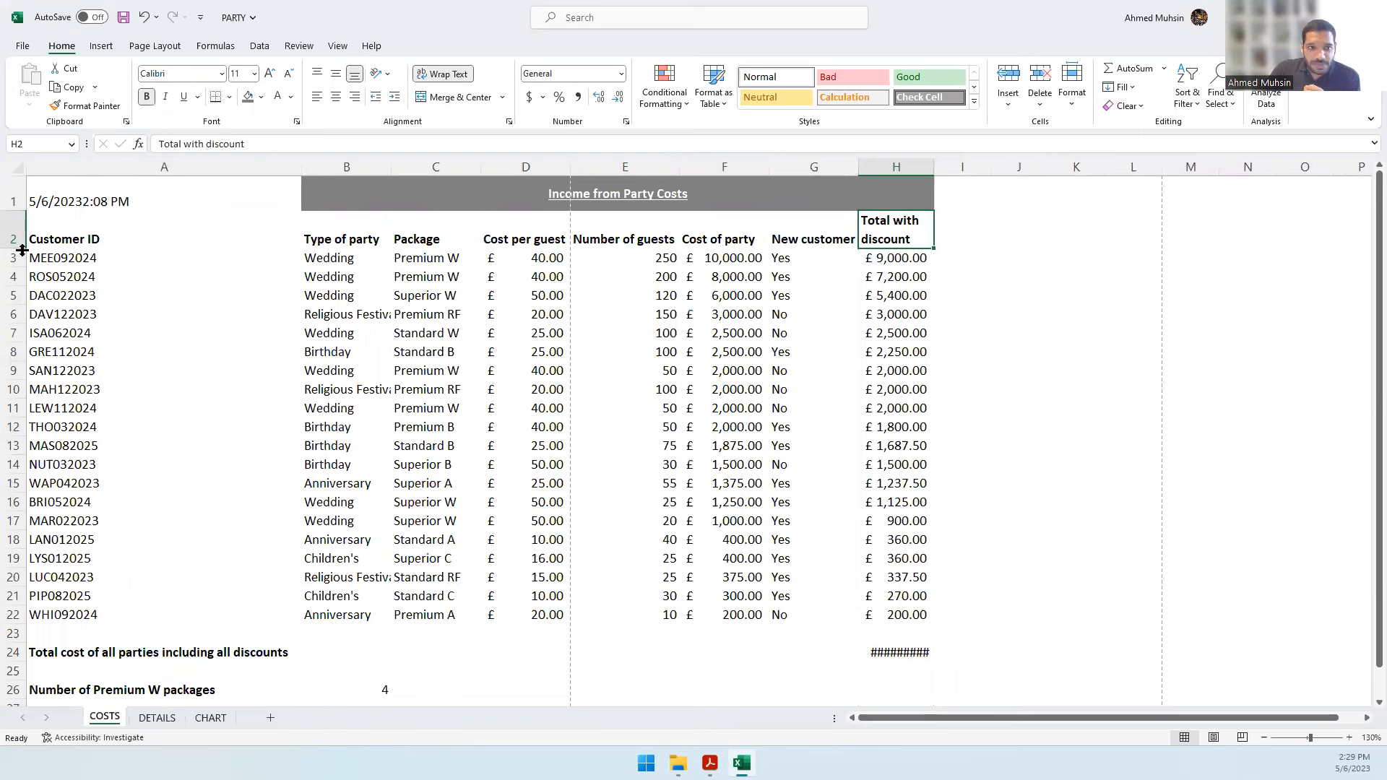
mouse_move(19, 248)
mouse_down()
mouse_move(20, 220)
mouse_move(29, 256)
mouse_move(36, 246)
mouse_up()
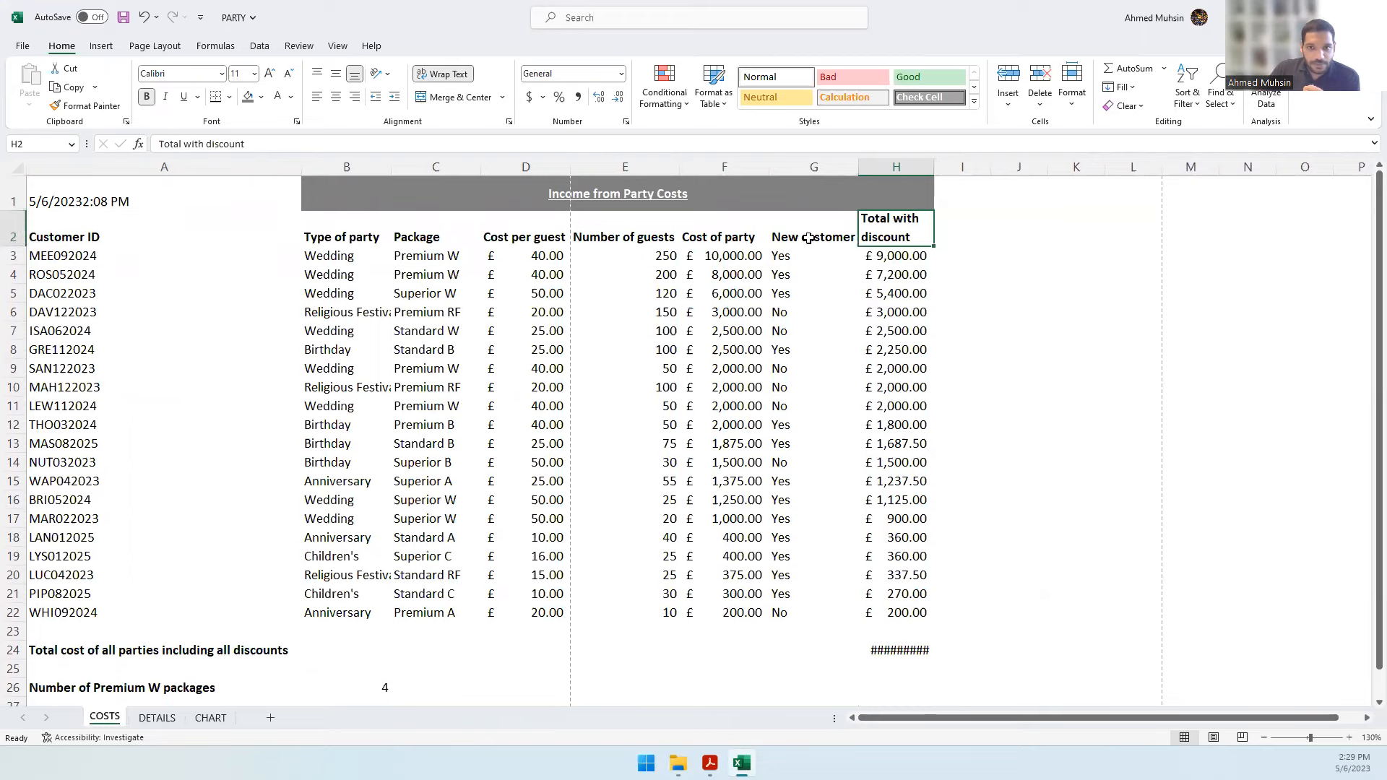
click(710, 762)
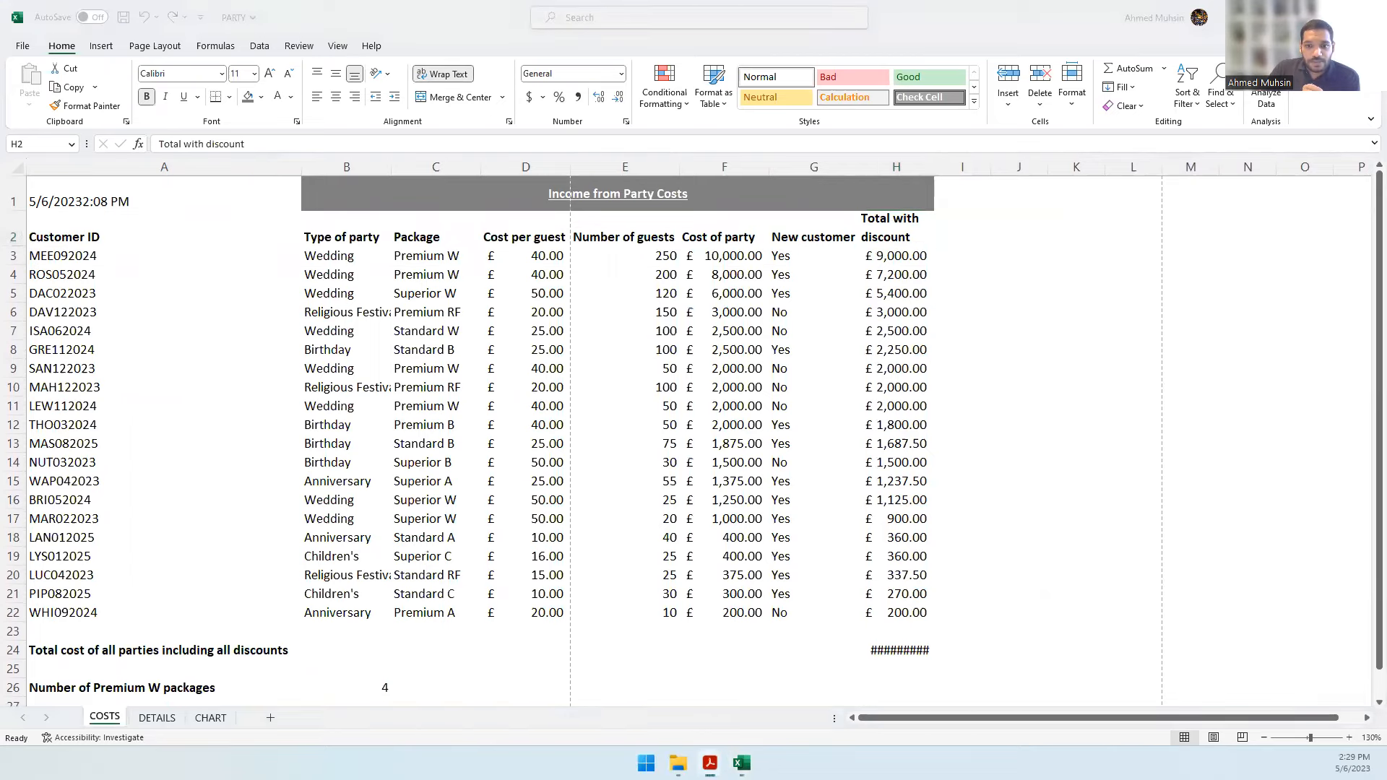
click(742, 763)
click(895, 650)
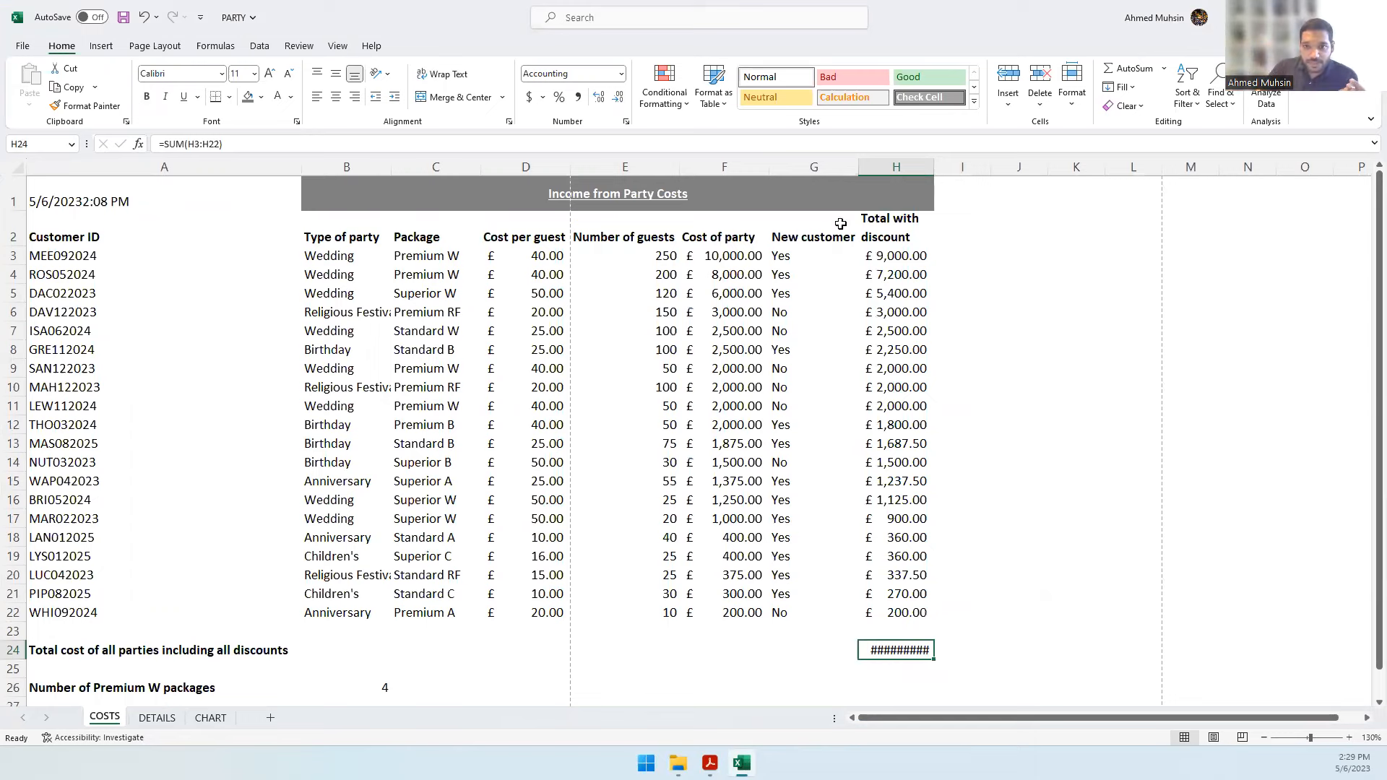
drag(934, 172, 953, 172)
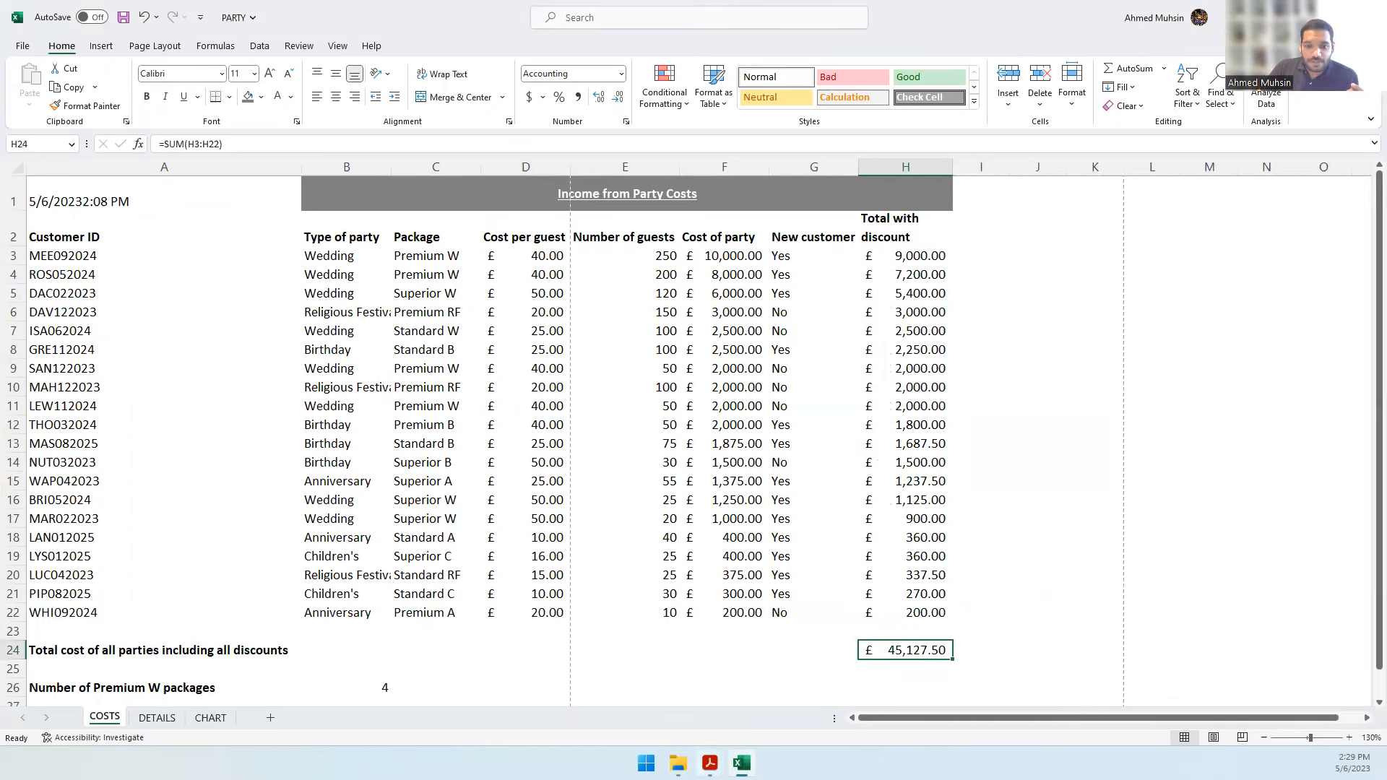
- Check the gridlines requirement in the Acrobat Reader question paper, and in Excel turn on printing of gridlines for the COSTS sheet
click(710, 764)
drag(343, 422, 851, 431)
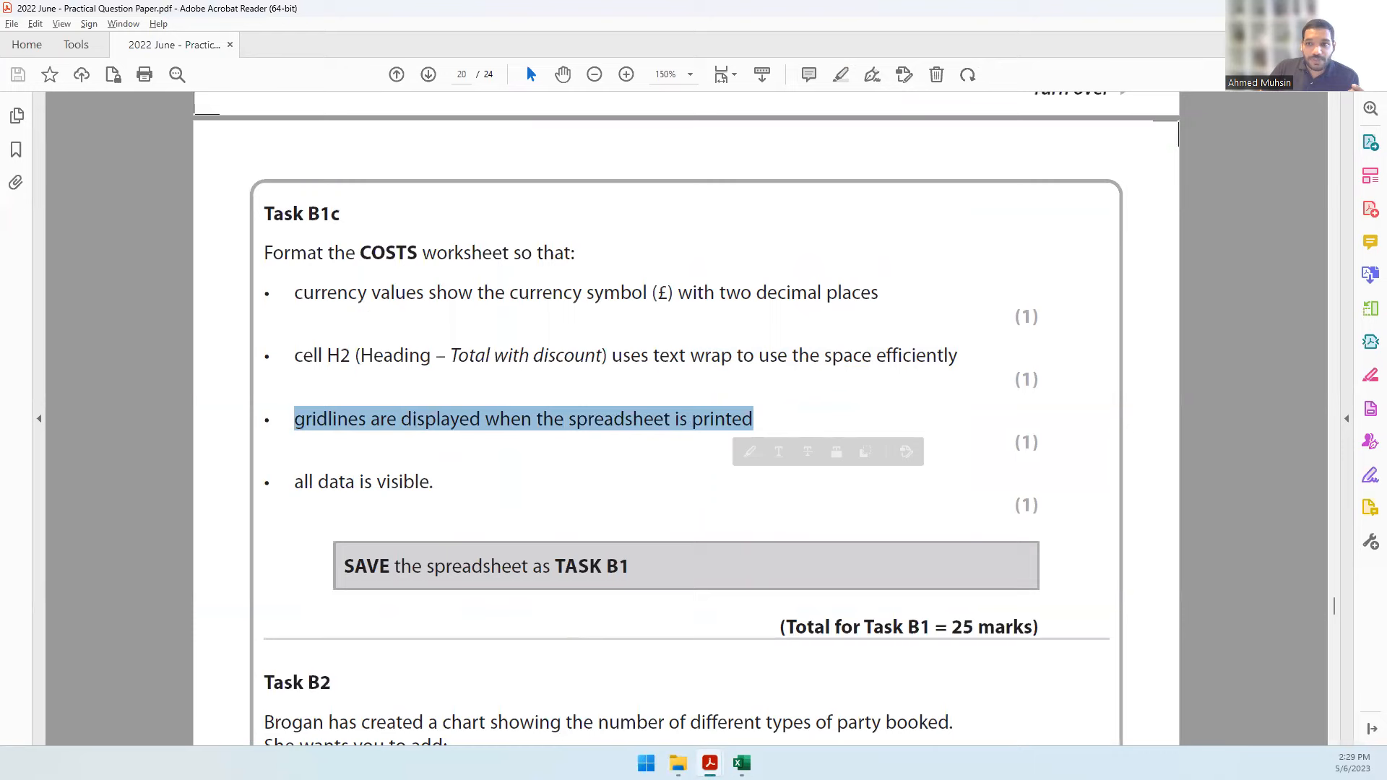
click(741, 763)
click(435, 425)
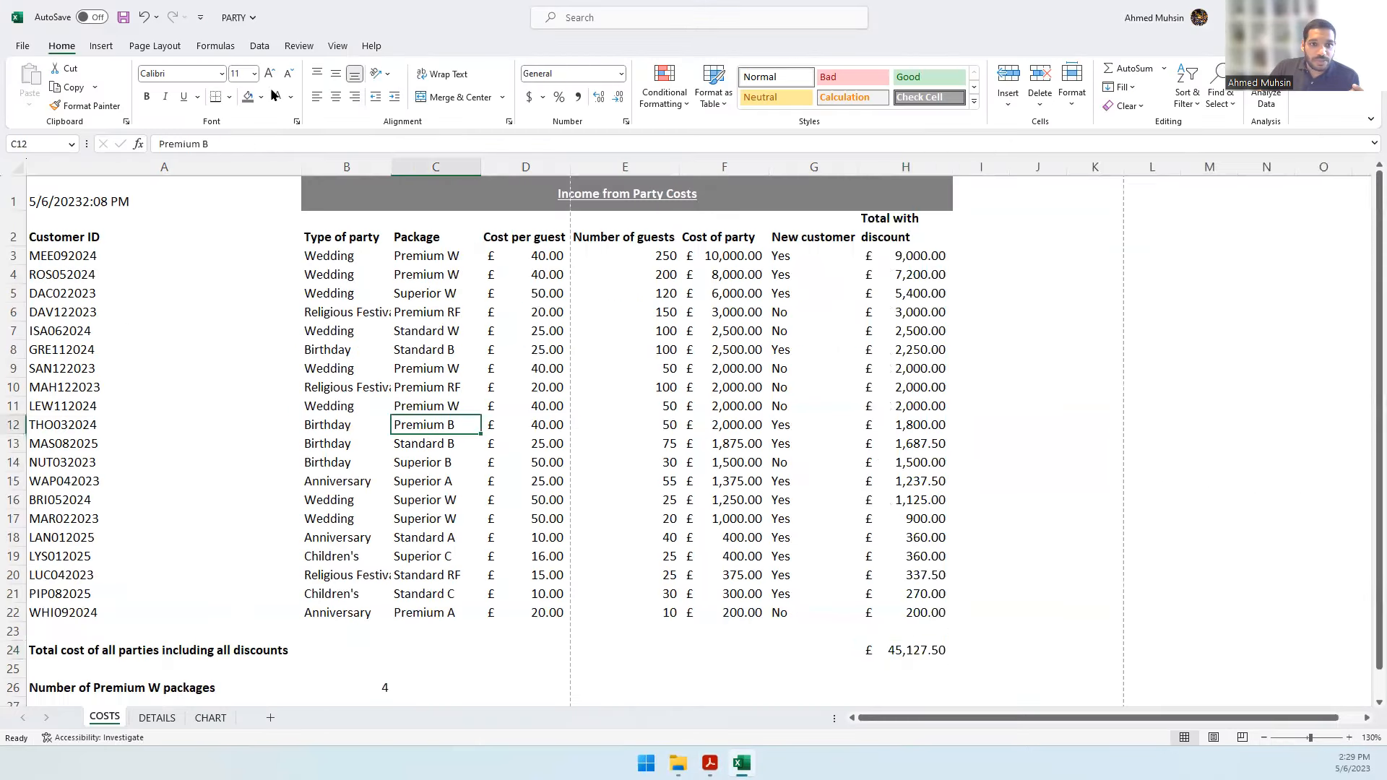
click(177, 43)
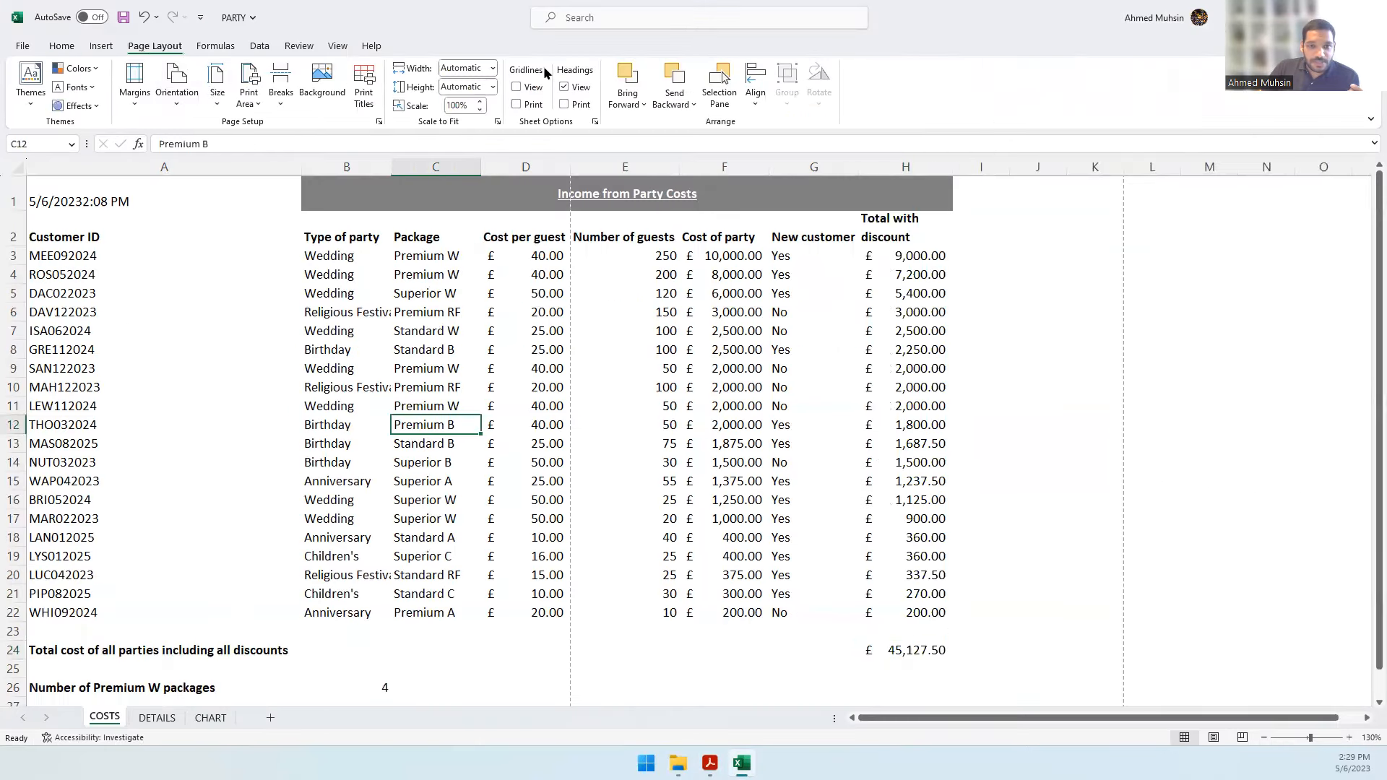
click(531, 109)
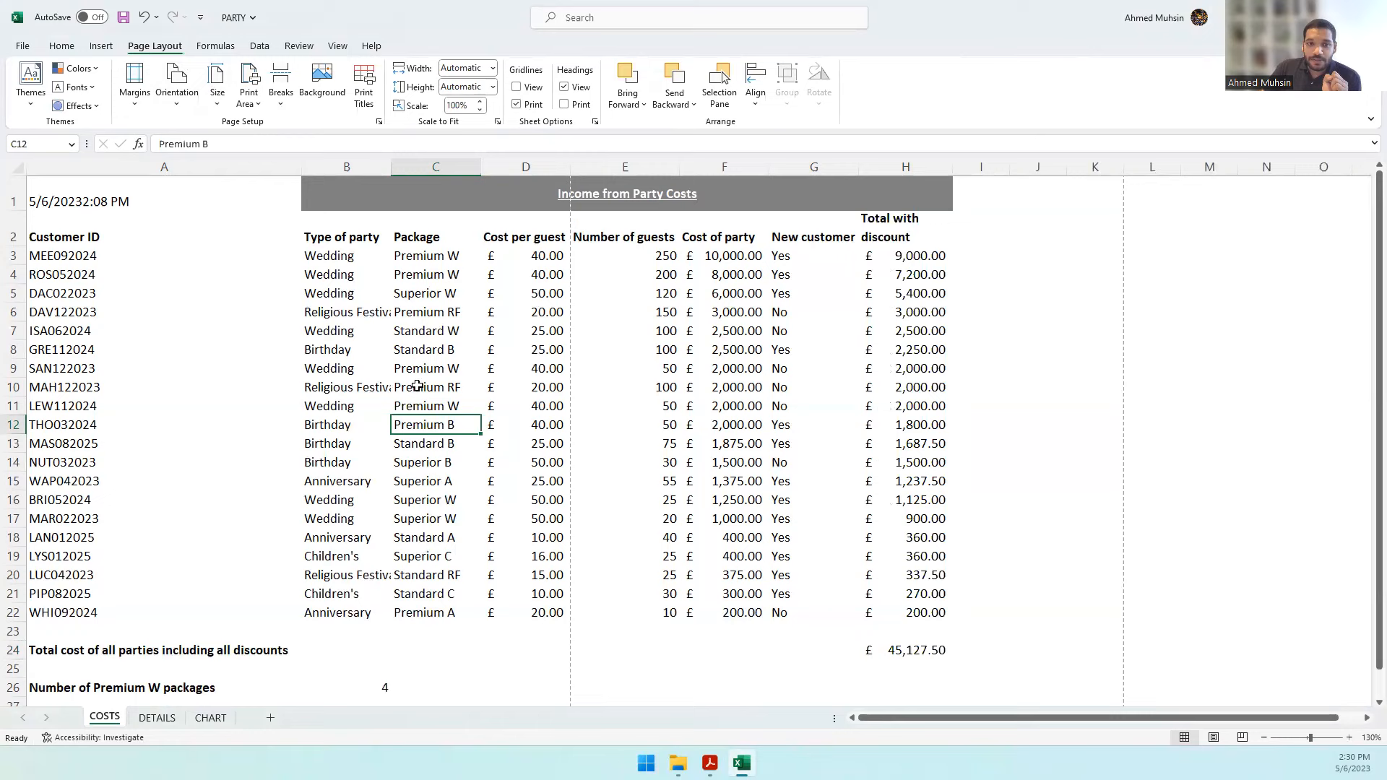
- Check the data visibility requirement in the Acrobat Reader question paper, and in Excel widen column B to fit the Religious Festival entries
click(710, 763)
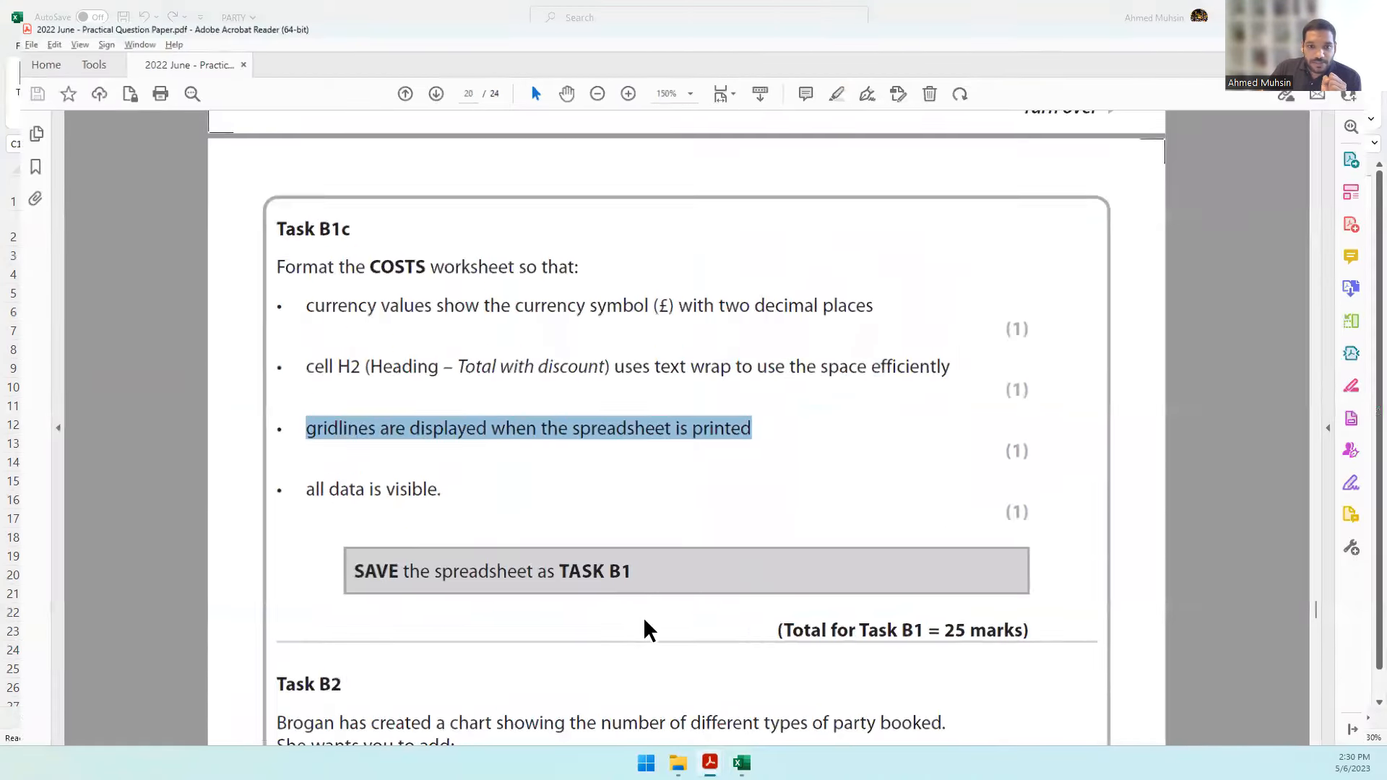
drag(295, 483, 424, 486)
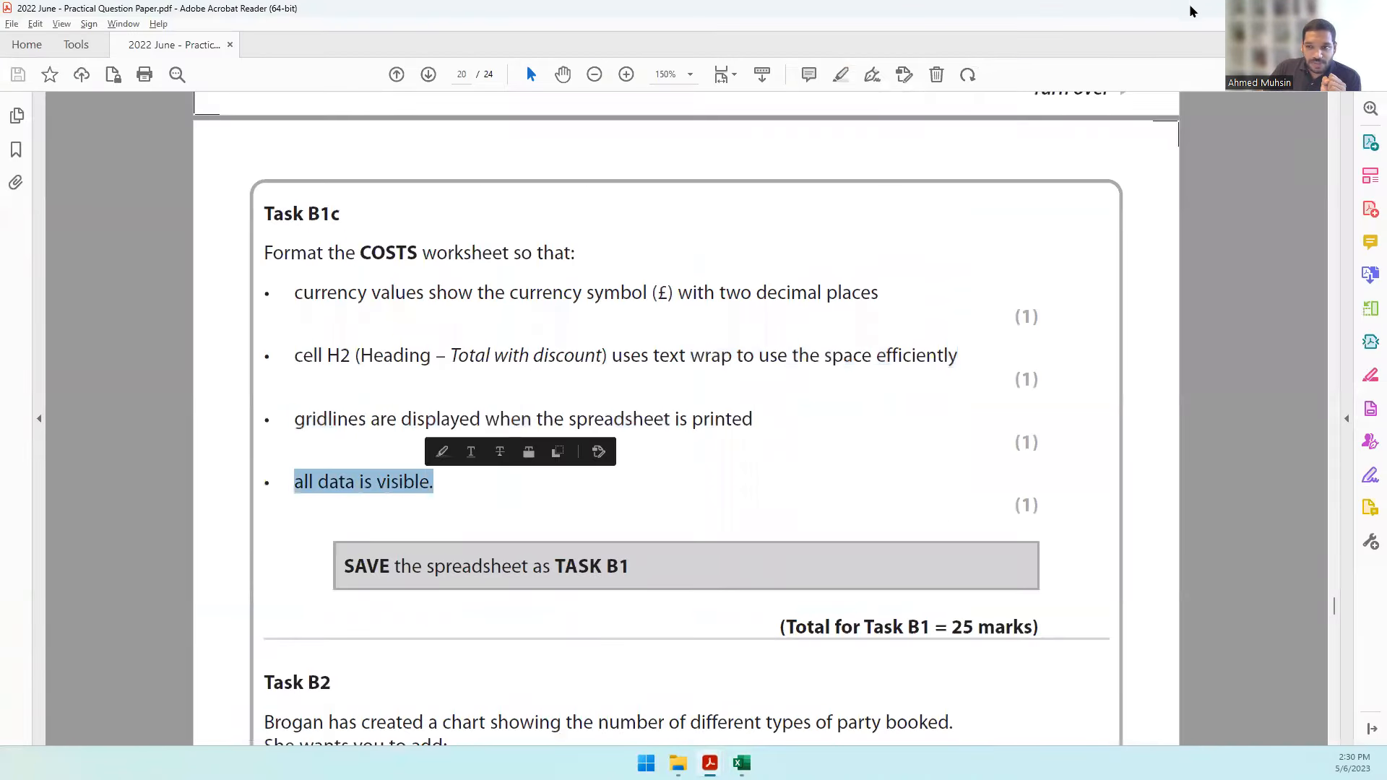
click(1302, 9)
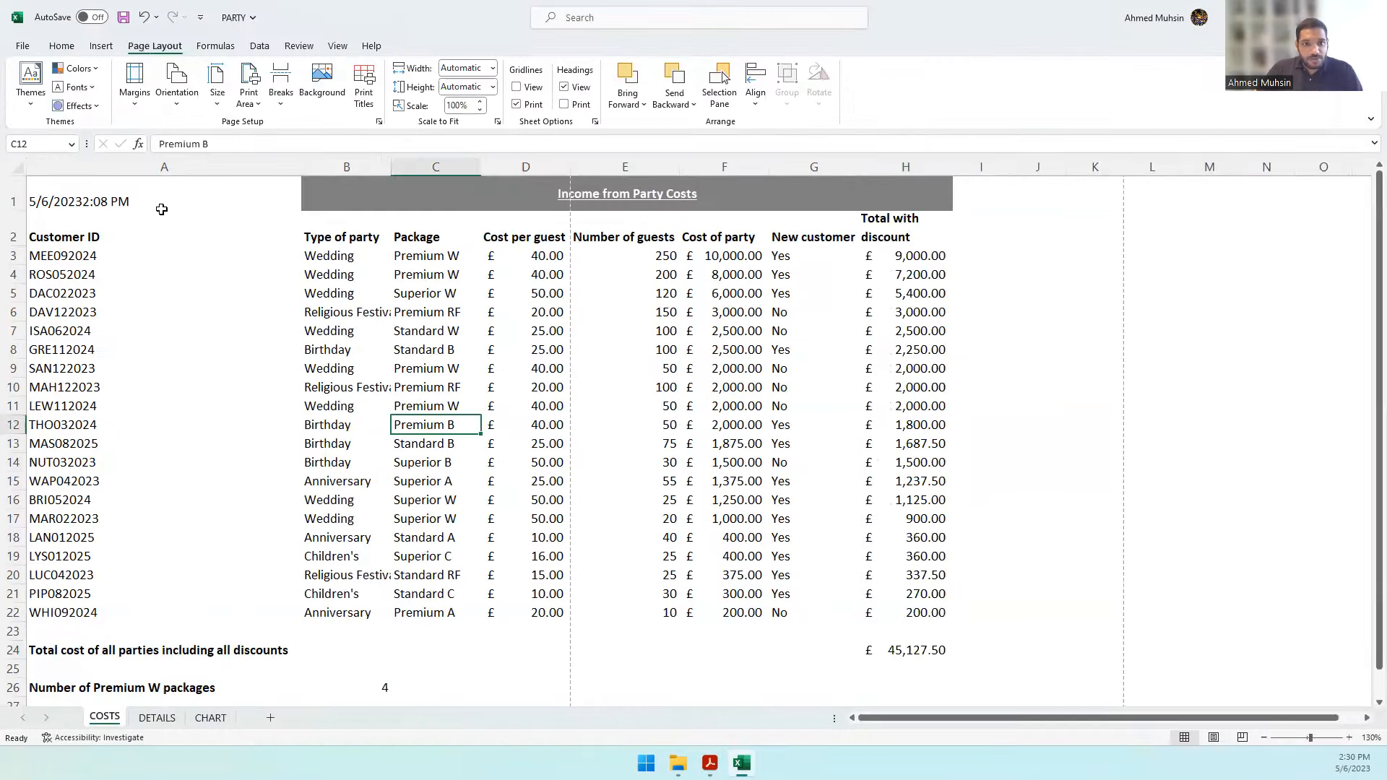
click(161, 210)
scroll(549, 399, down, 2)
scroll(549, 399, up, 2)
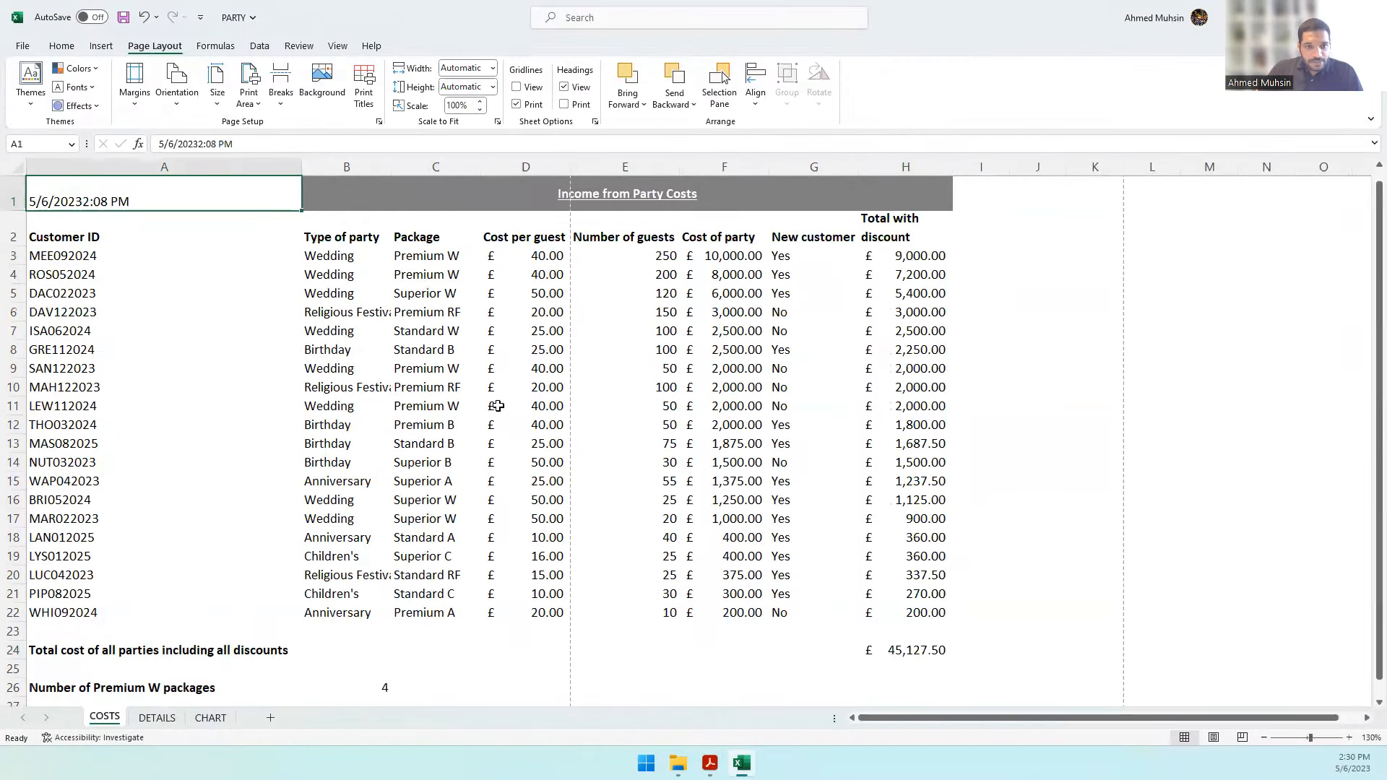
click(371, 367)
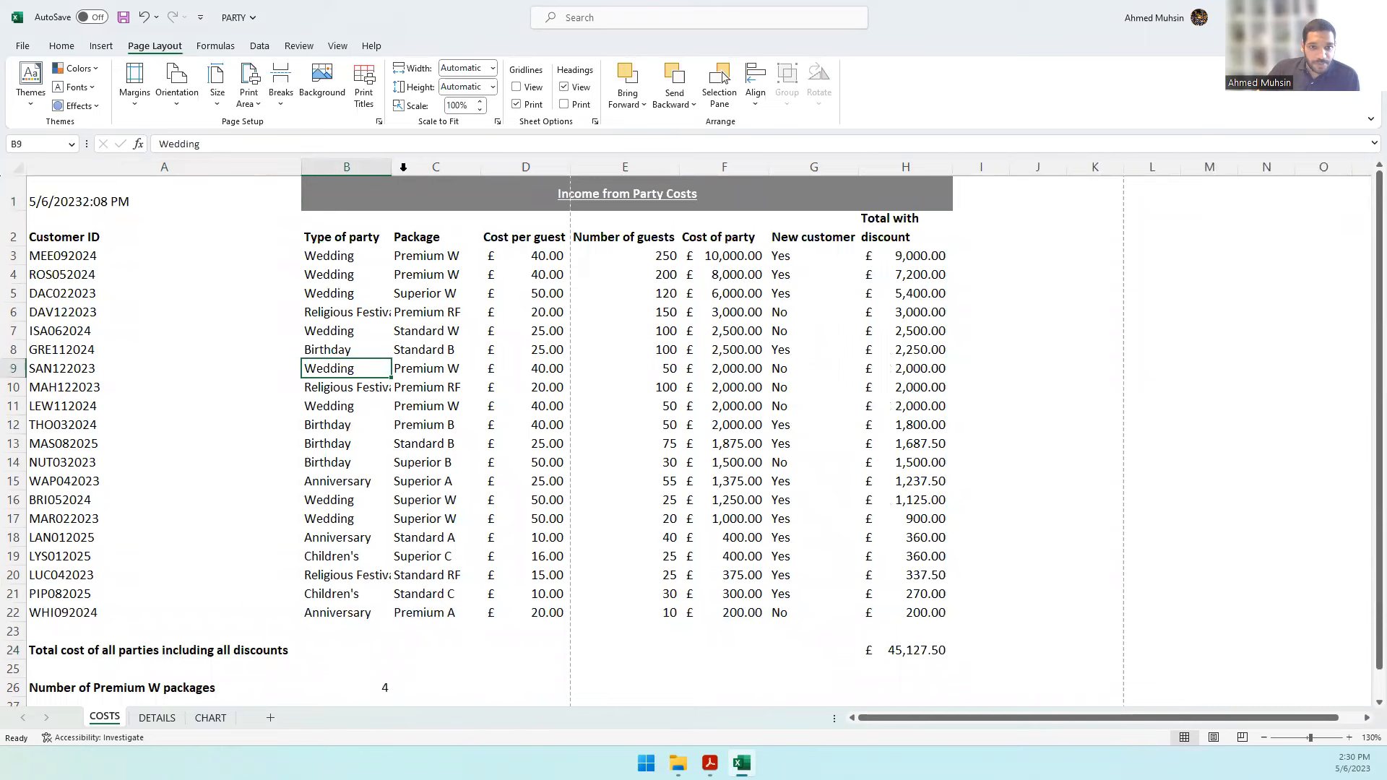
drag(392, 168, 426, 172)
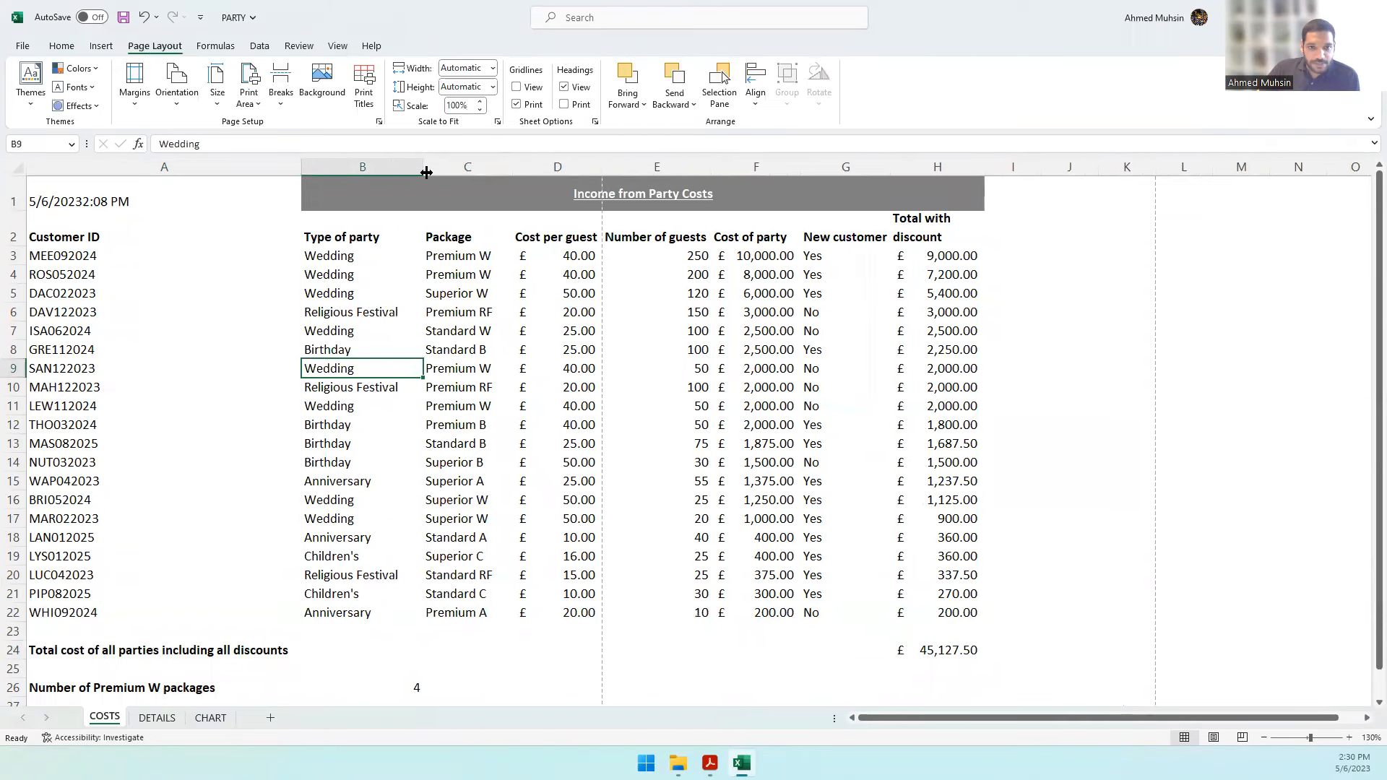
- Look over the COSTS sheet down to row 28, and check the Task B1 save instruction in the Acrobat Reader question paper
click(431, 462)
scroll(371, 537, down, 2)
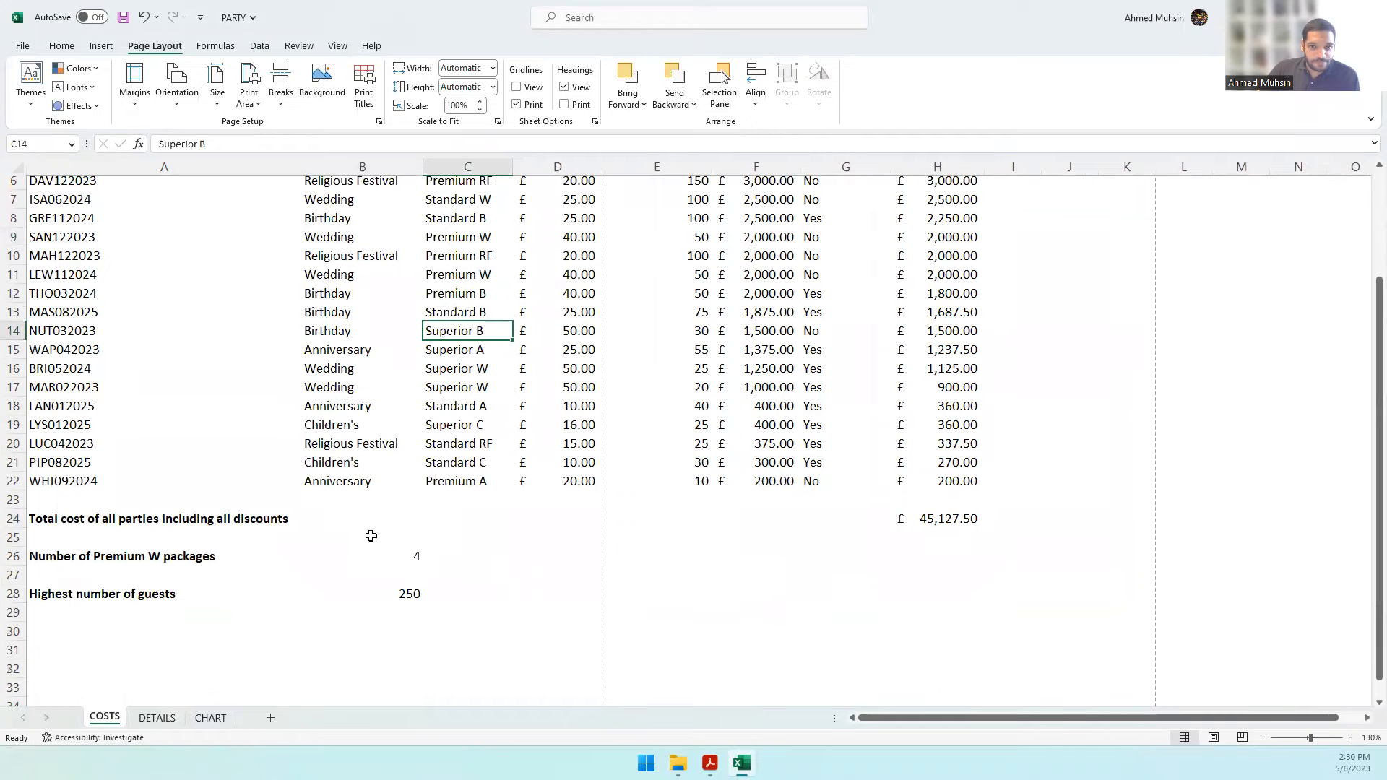
scroll(560, 529, up, 2)
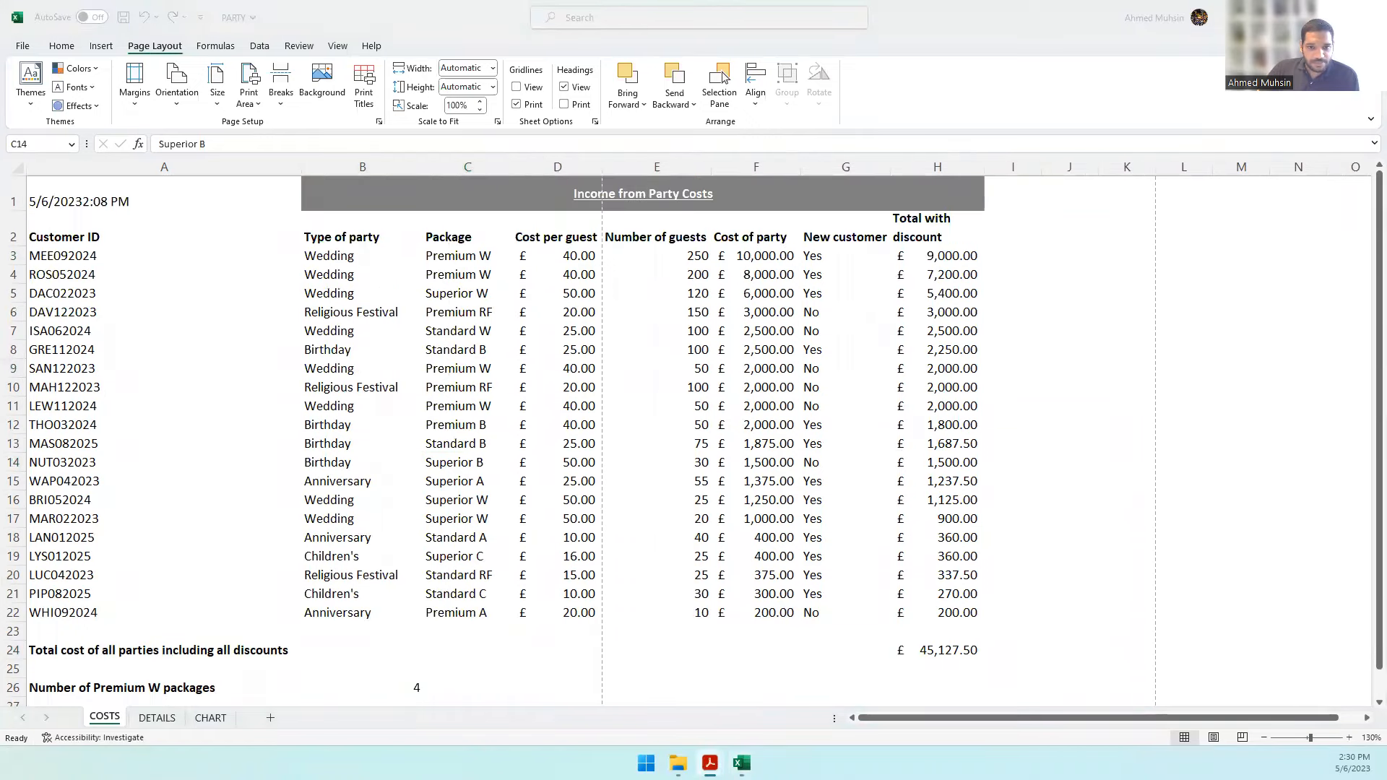
click(709, 763)
click(533, 478)
drag(533, 479, 632, 484)
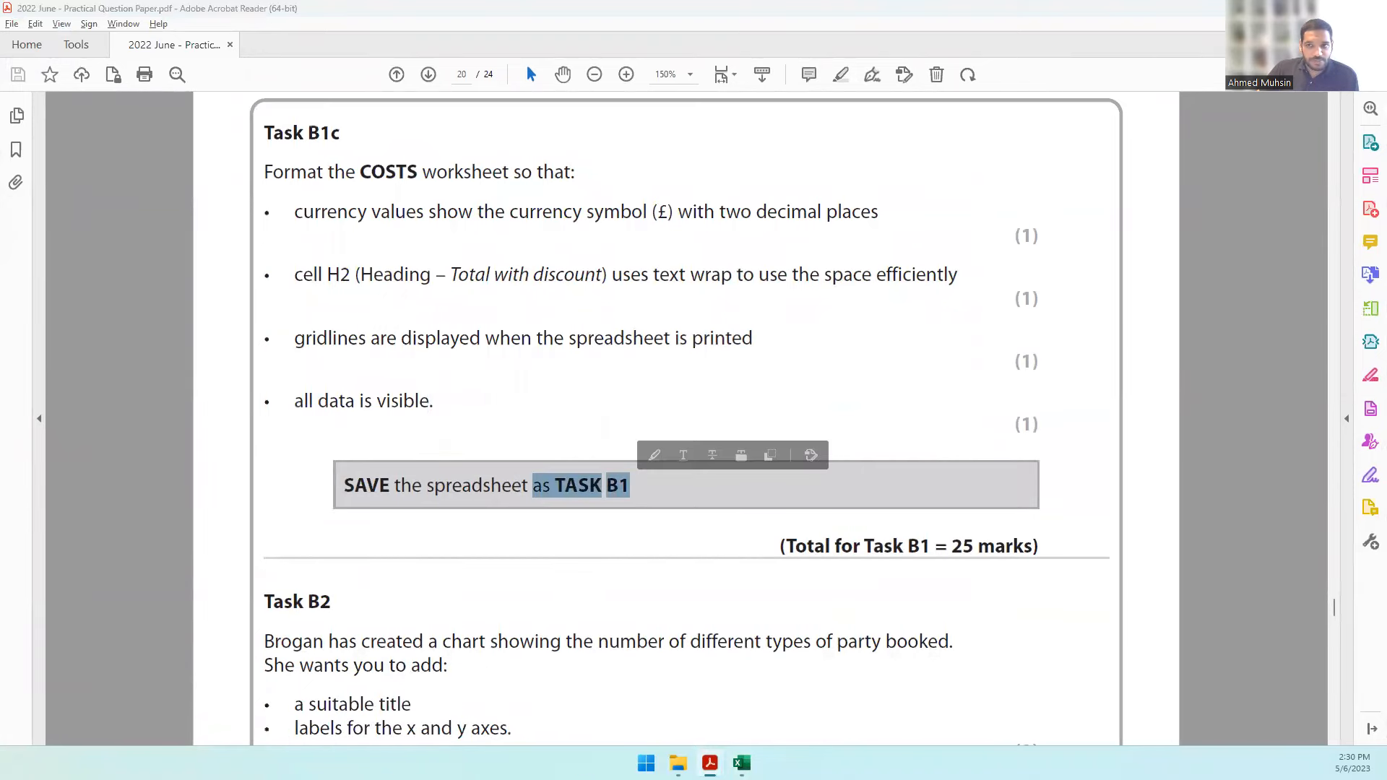
- Switch back to Excel and save a copy of the PARTY workbook as TASK B1 in the 2022 Practical Paper folder
key(alt+Tab)
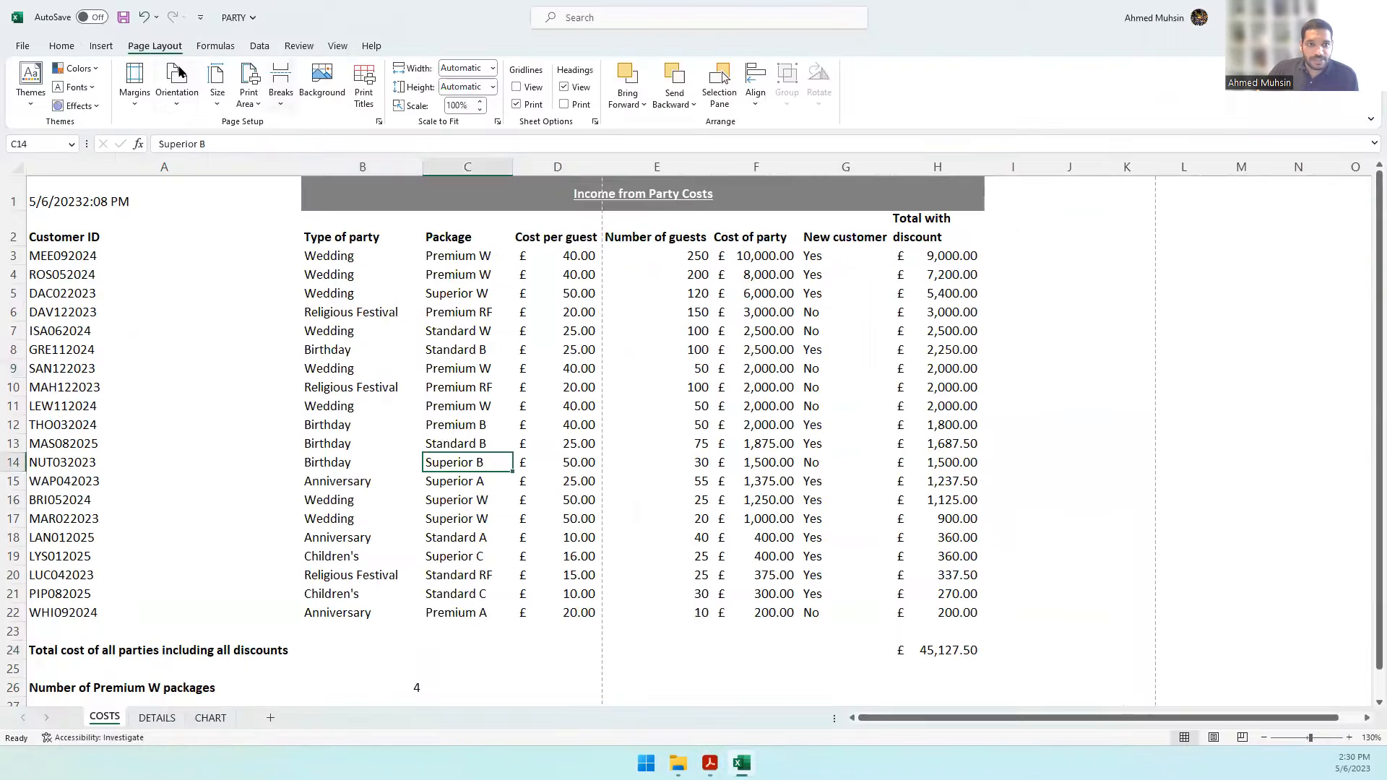
click(24, 52)
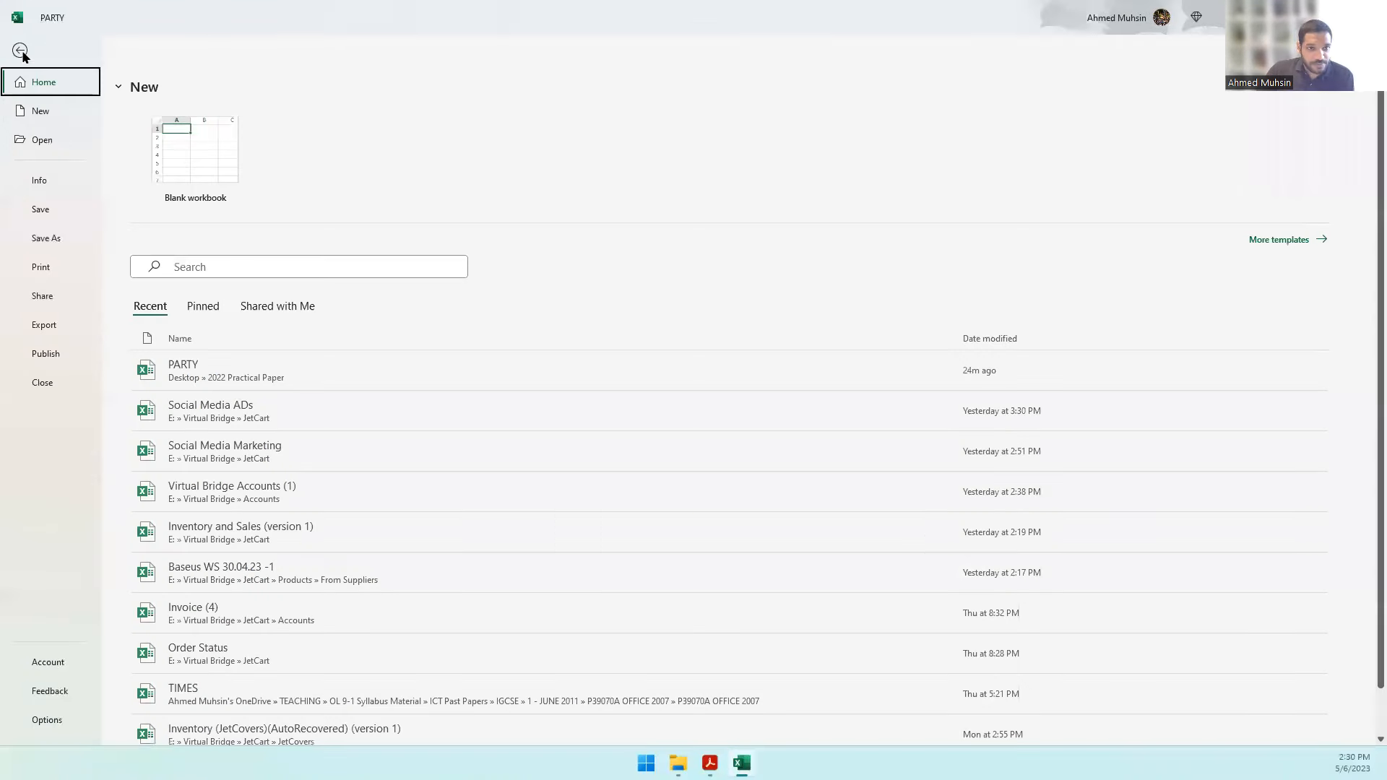
click(58, 246)
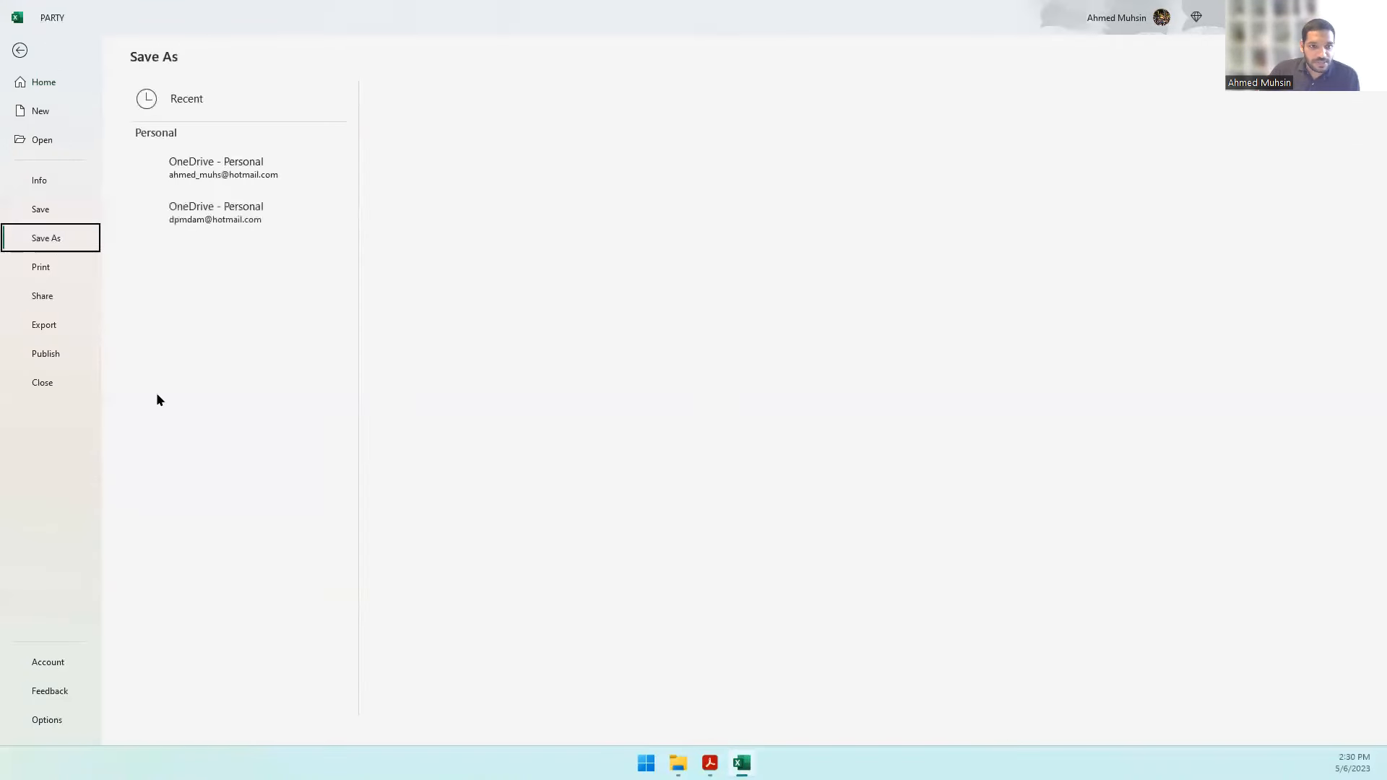
click(196, 402)
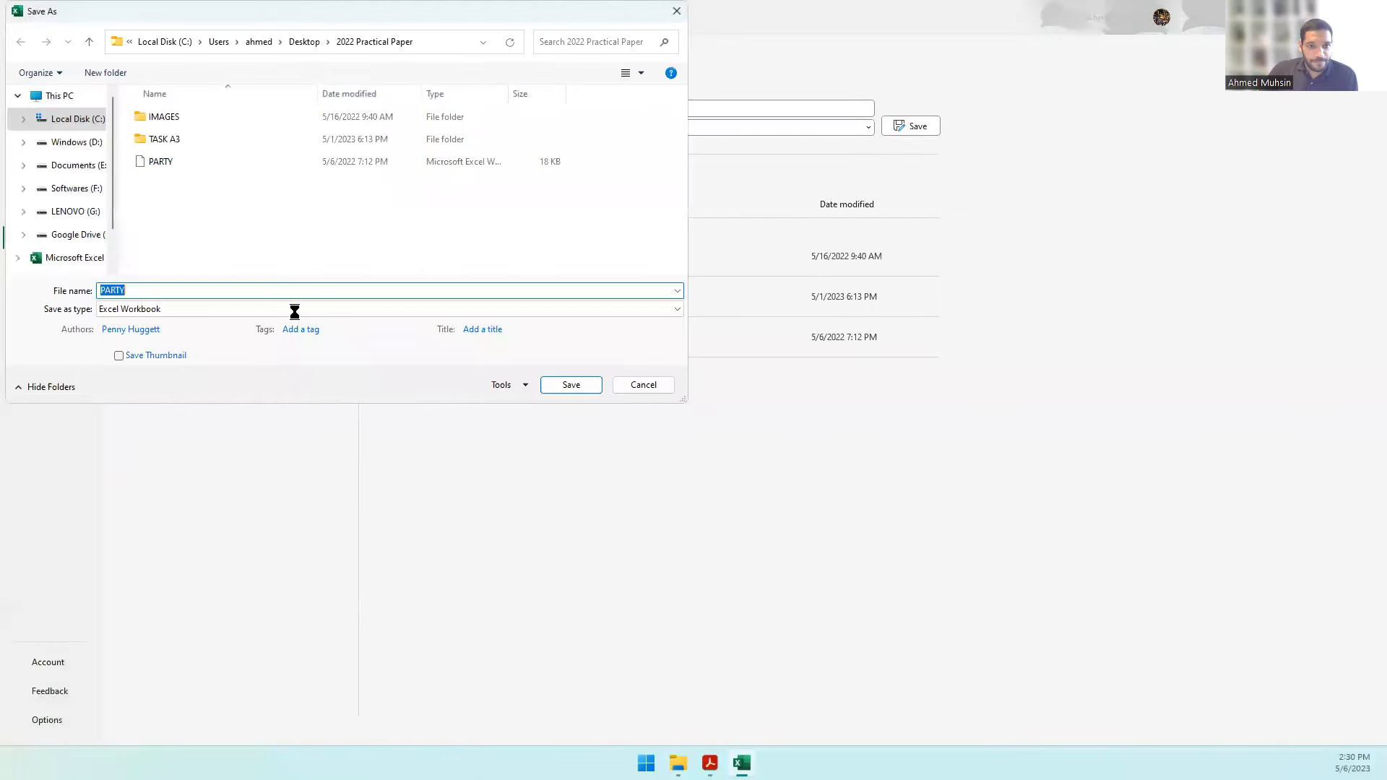
text(TASK B1)
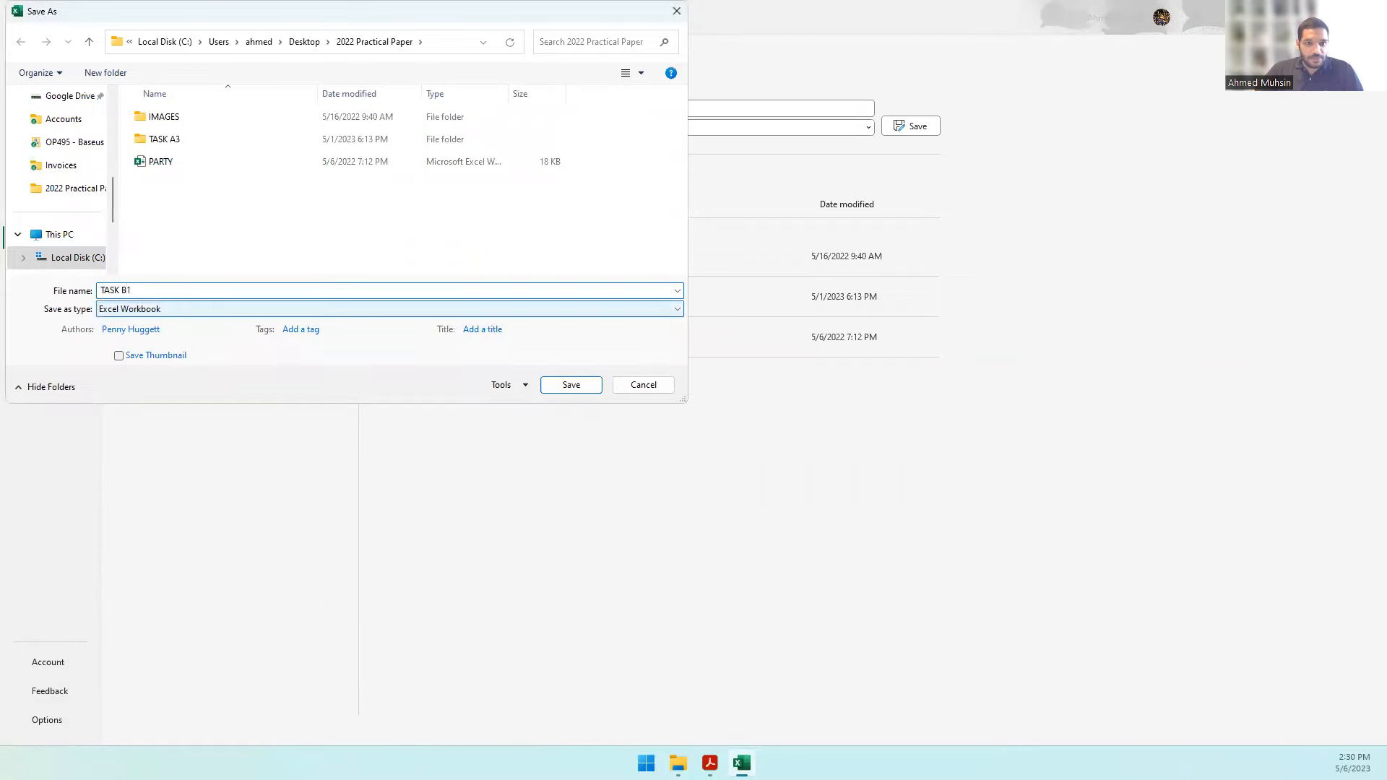
key(Return)
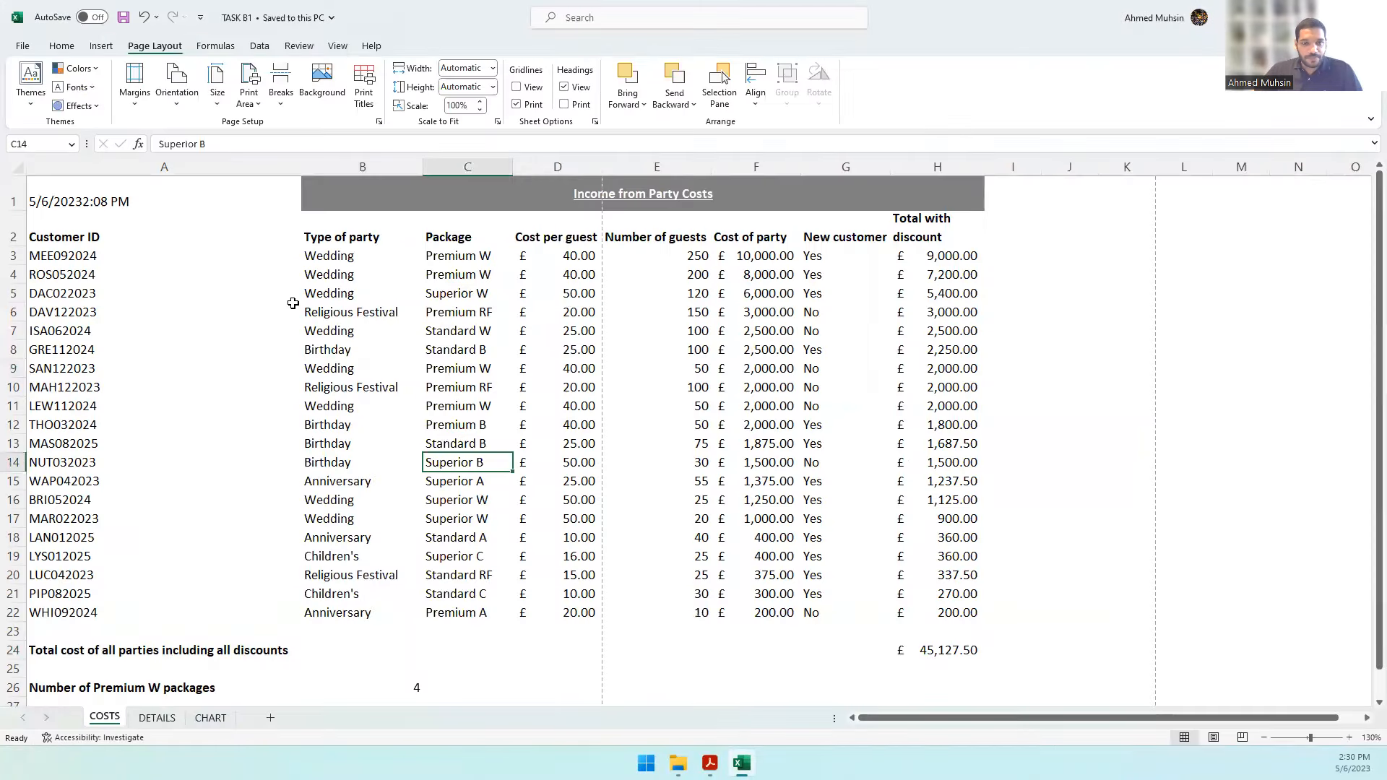
click(349, 392)
click(163, 364)
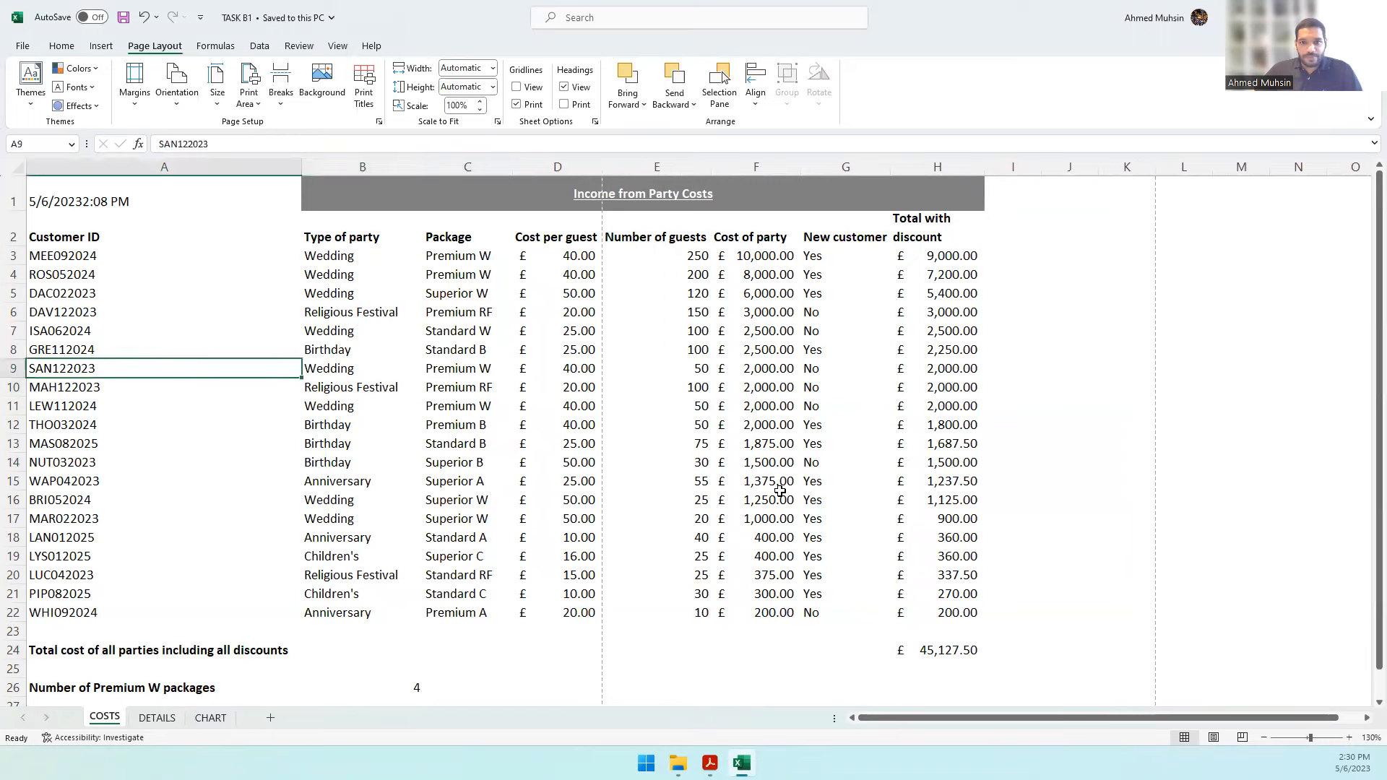
- Check the Task B2 chart requirements in the Acrobat Reader question paper
click(710, 763)
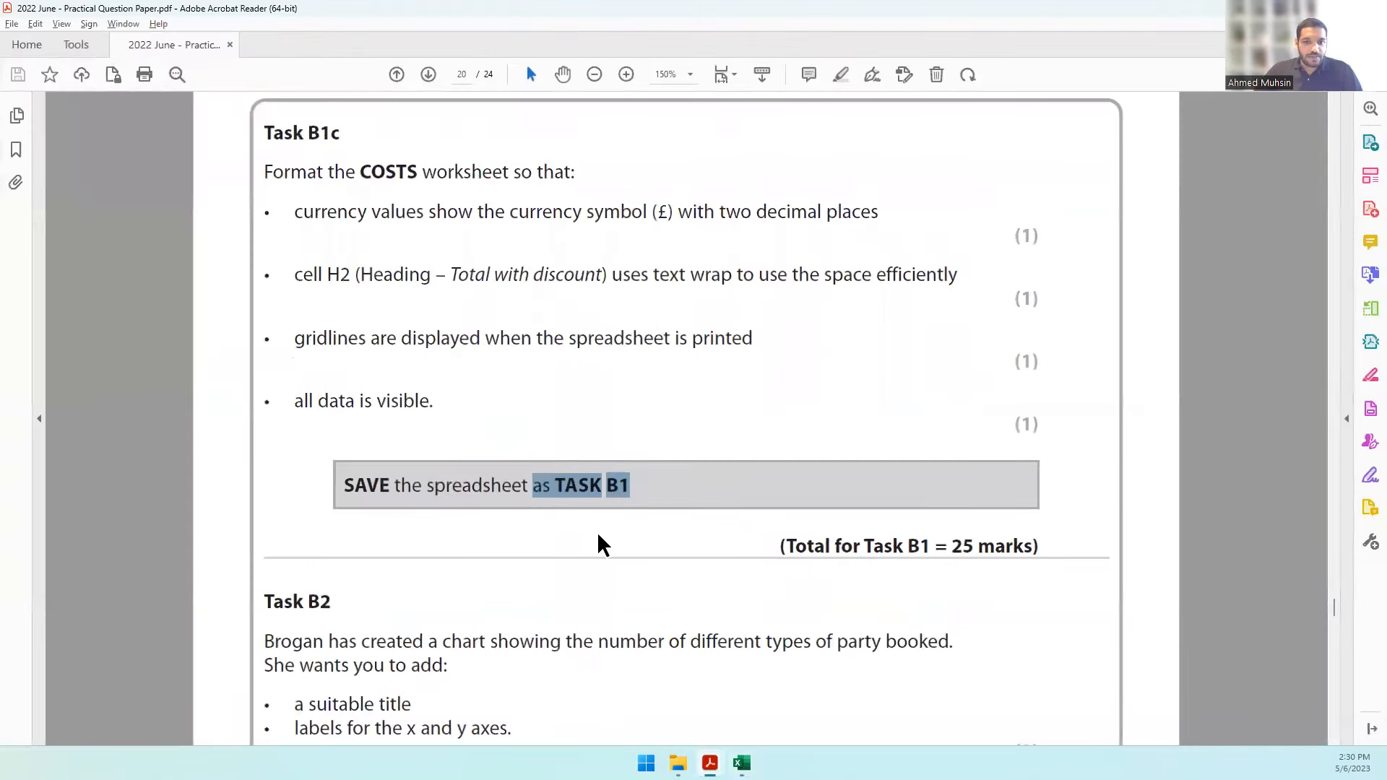
scroll(566, 435, down, 3)
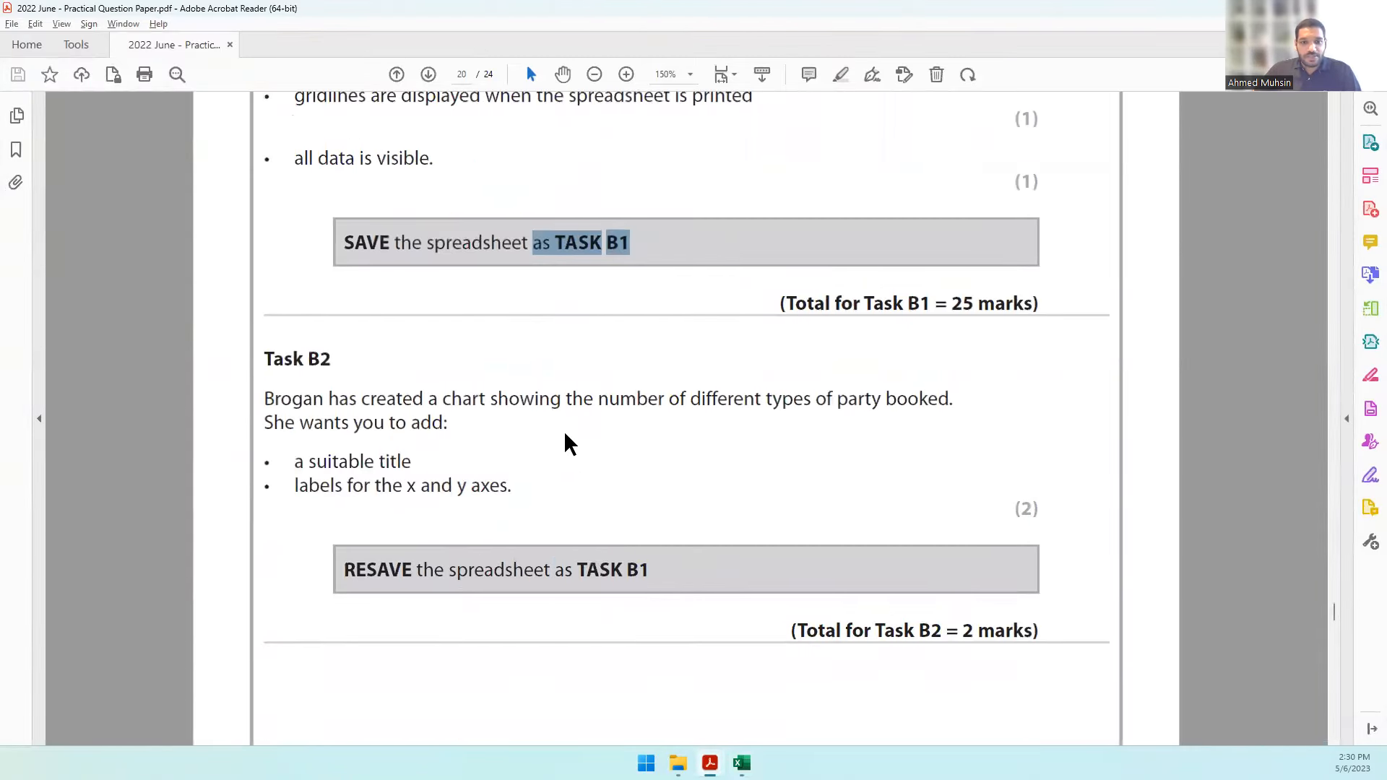